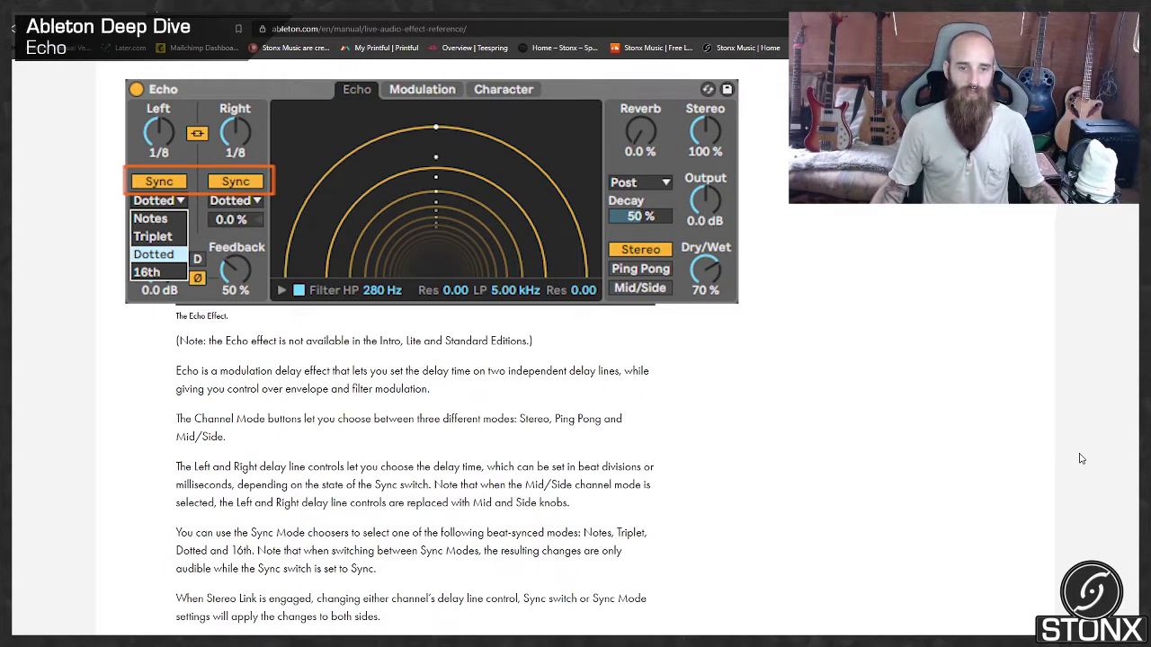
Step: Read the Echo manual section on the delay line, sync, input and feedback controls and the Echo tab
scroll(1082, 458, down, 3)
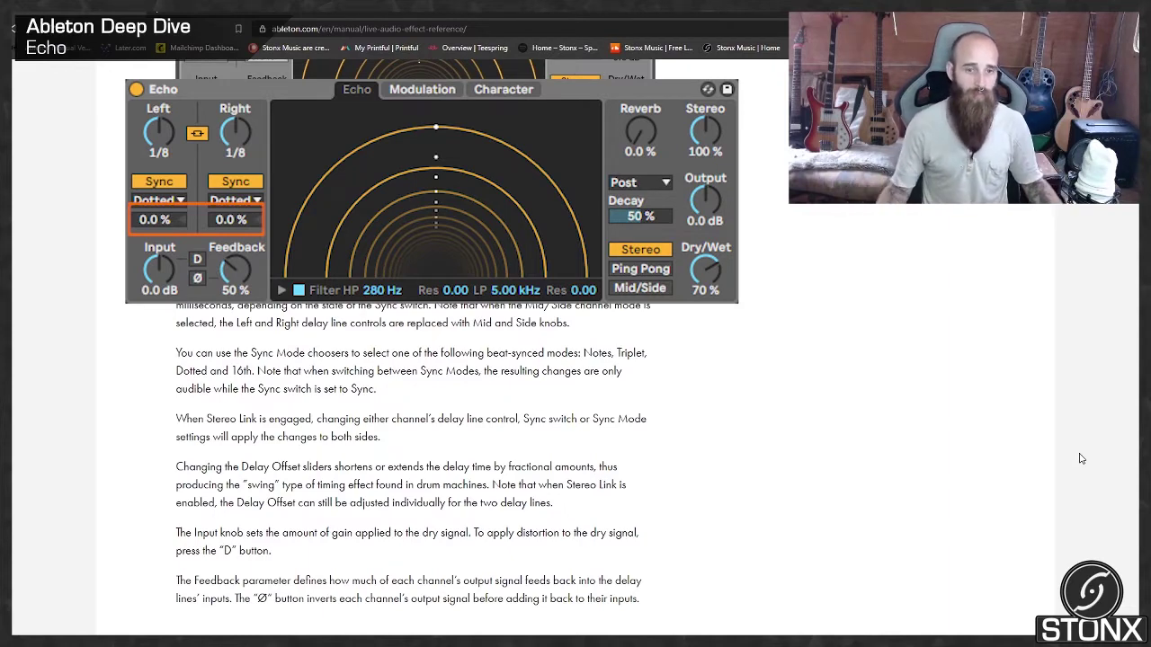
scroll(1082, 458, down, 1)
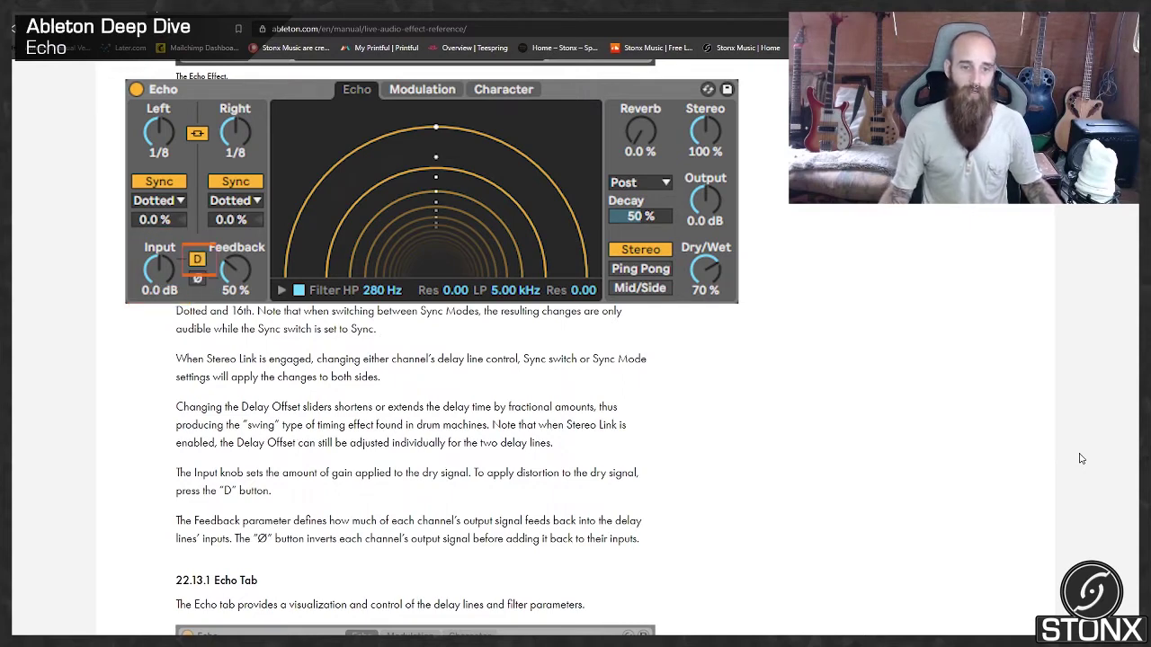
scroll(1082, 459, down, 2)
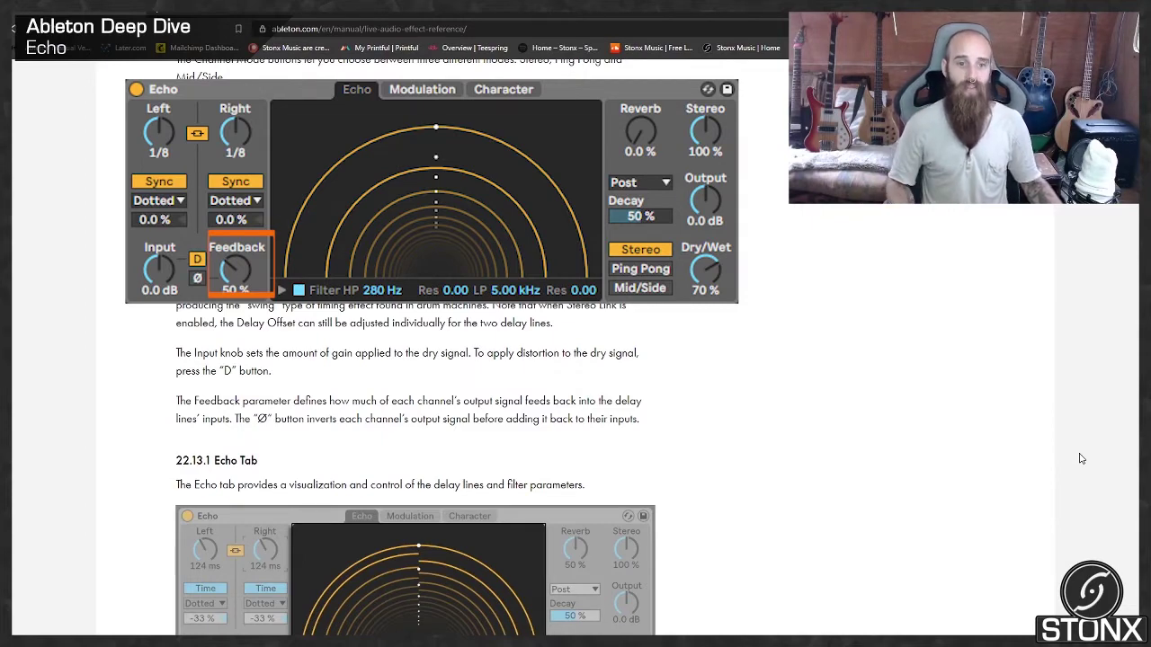
scroll(1082, 459, down, 1)
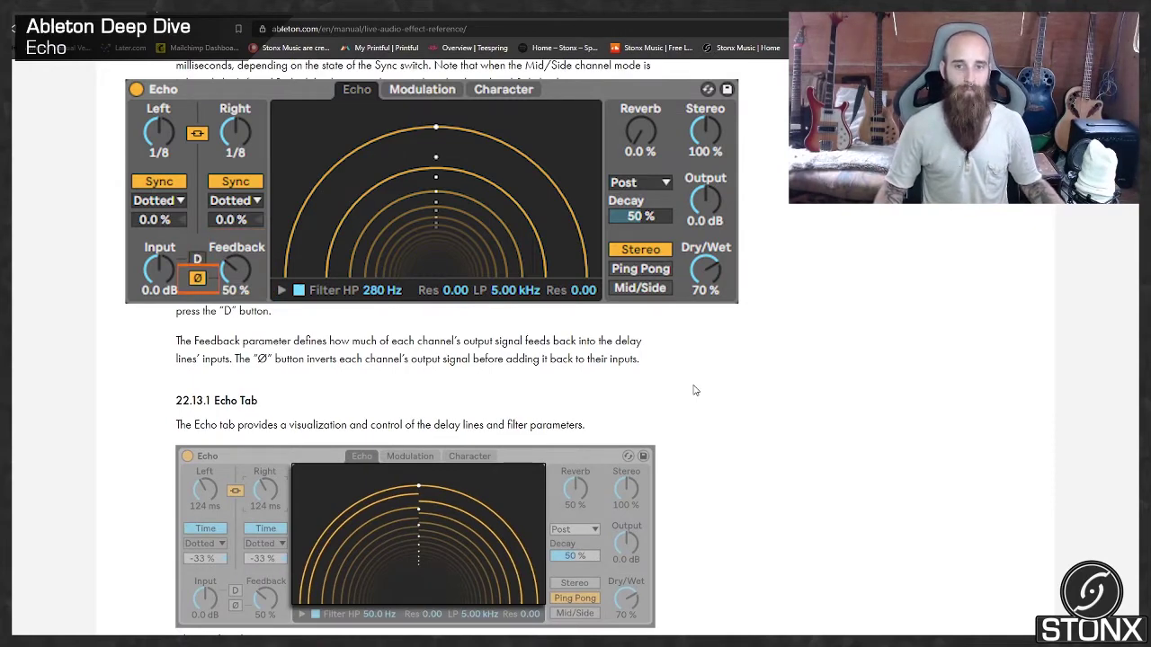
scroll(694, 390, down, 1)
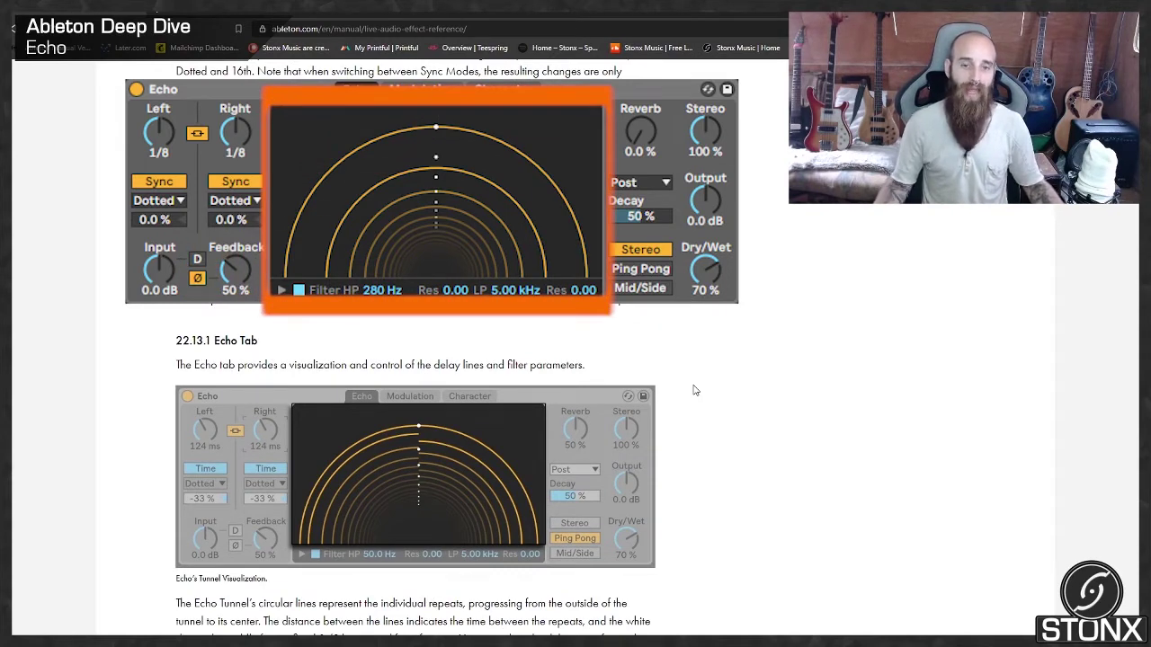
scroll(694, 390, down, 4)
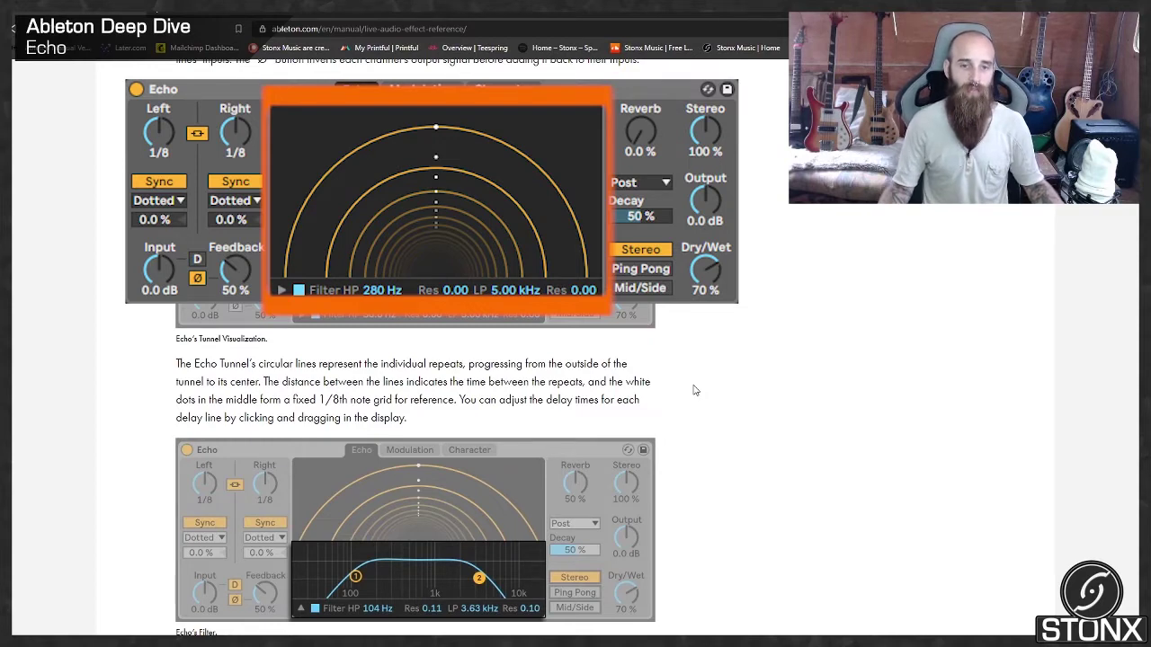
scroll(694, 390, down, 2)
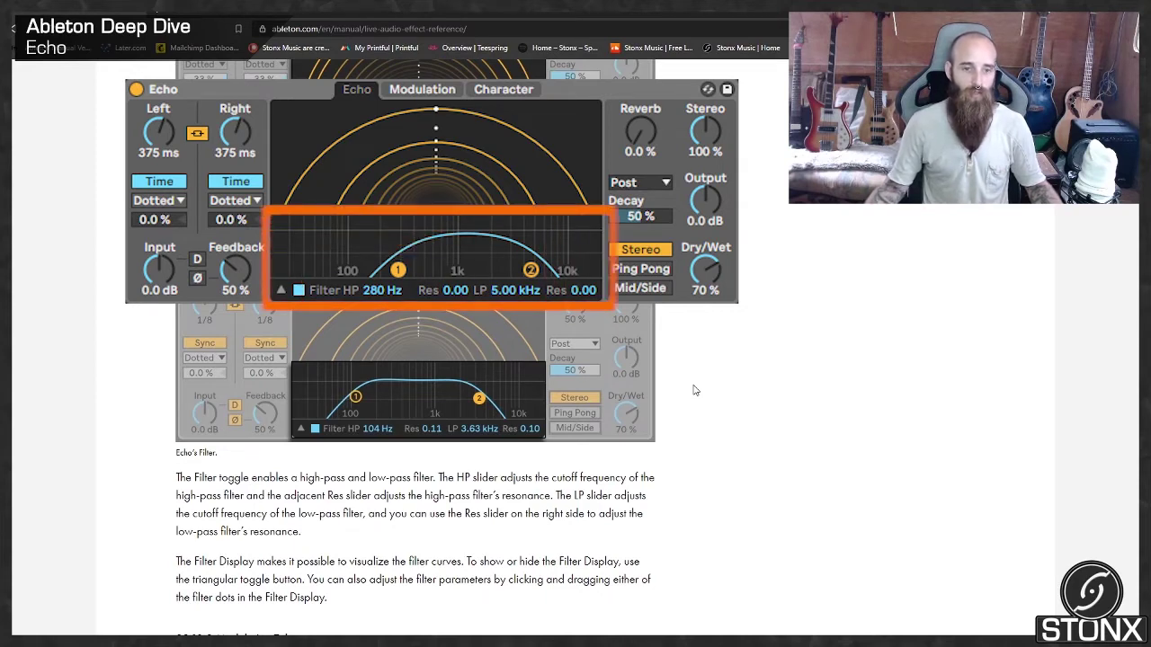
Step: Read the manual sections on Echo's Modulation tab, Character tab and Global Controls
scroll(693, 391, down, 3)
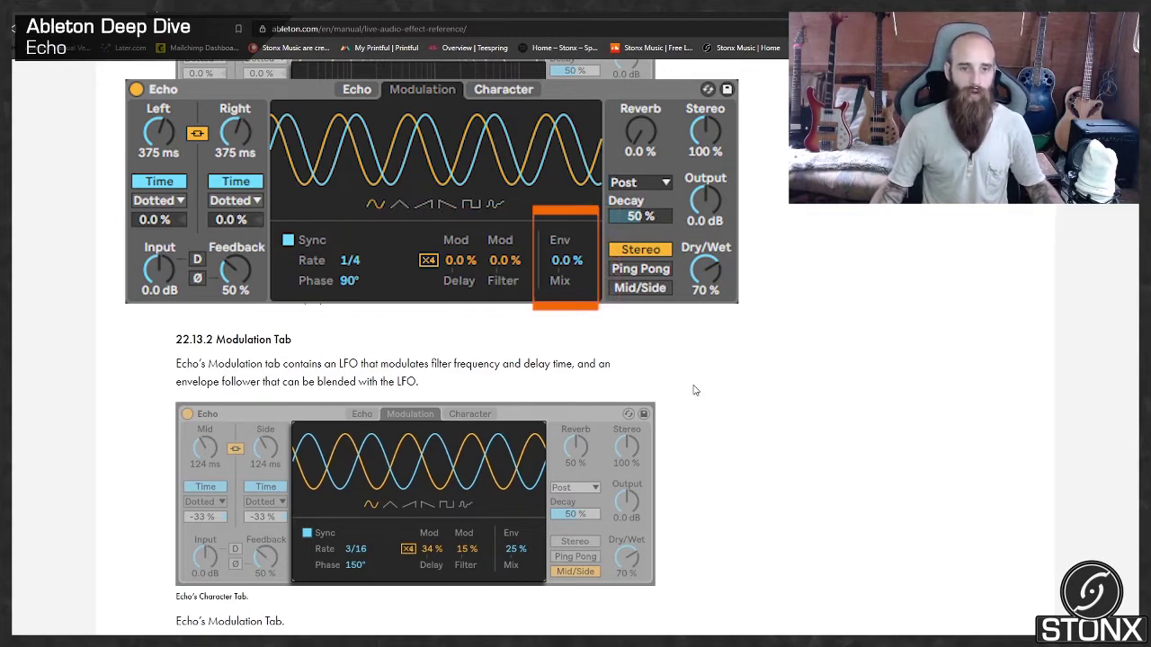
scroll(694, 390, down, 3)
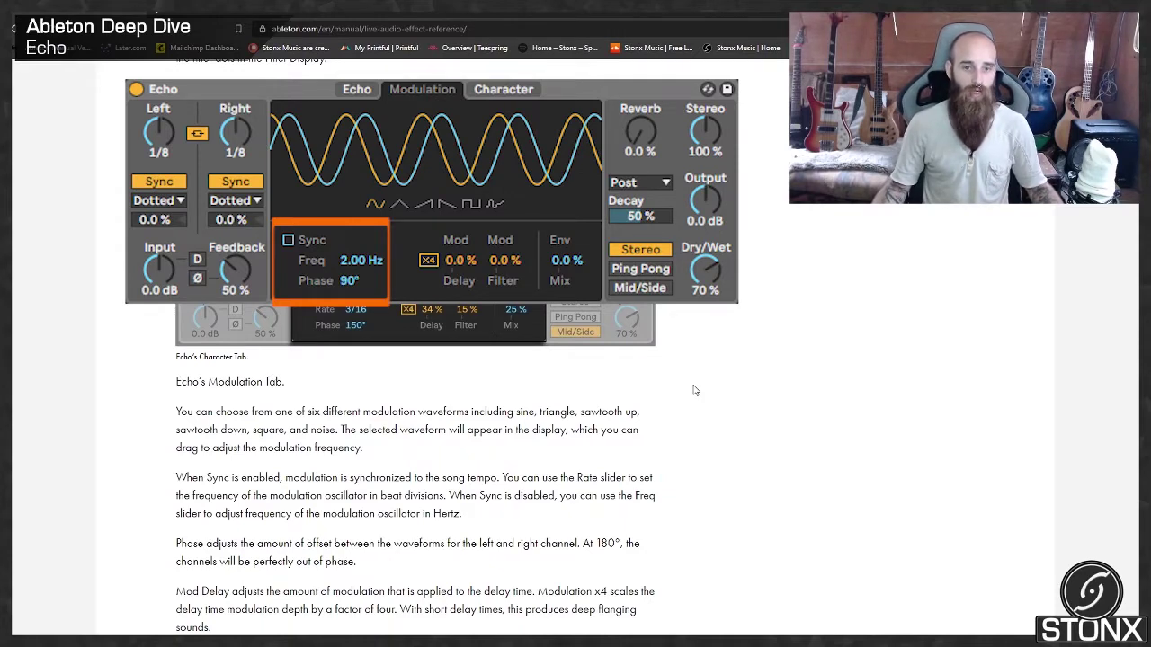
scroll(694, 390, down, 2)
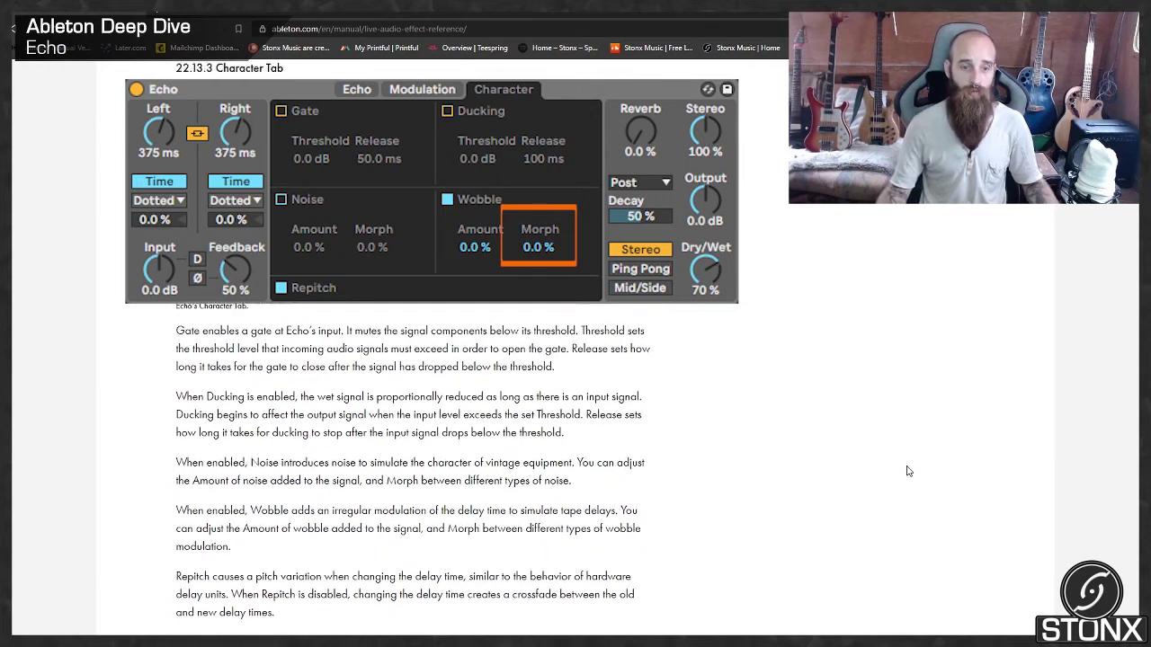
scroll(908, 472, down, 3)
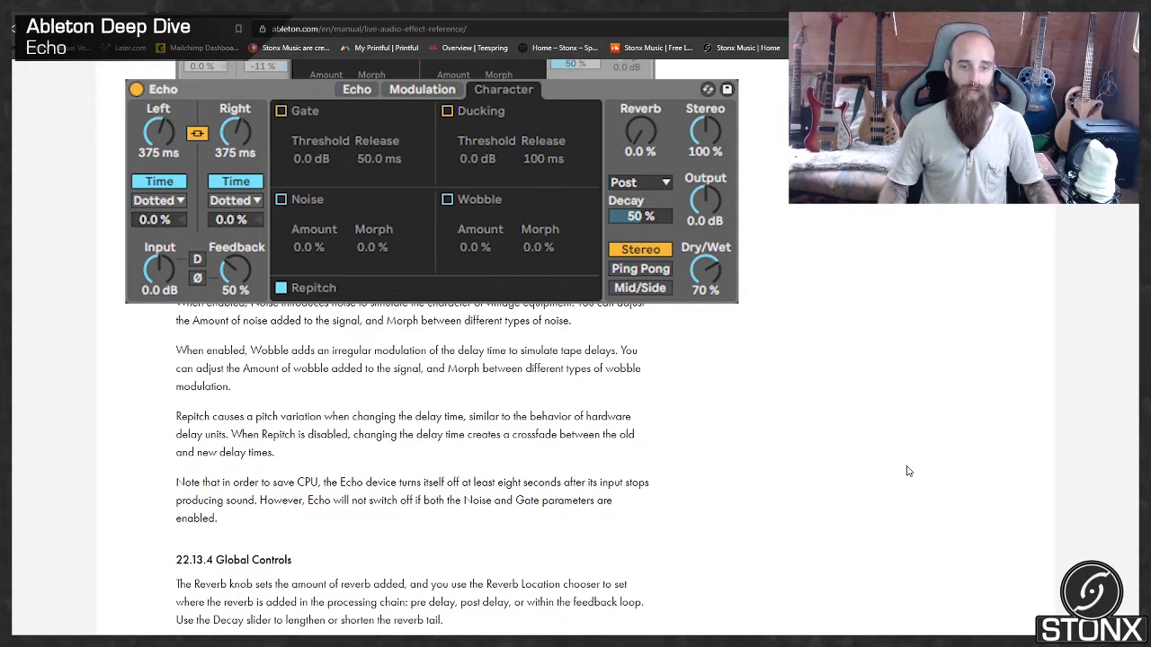
scroll(909, 471, down, 3)
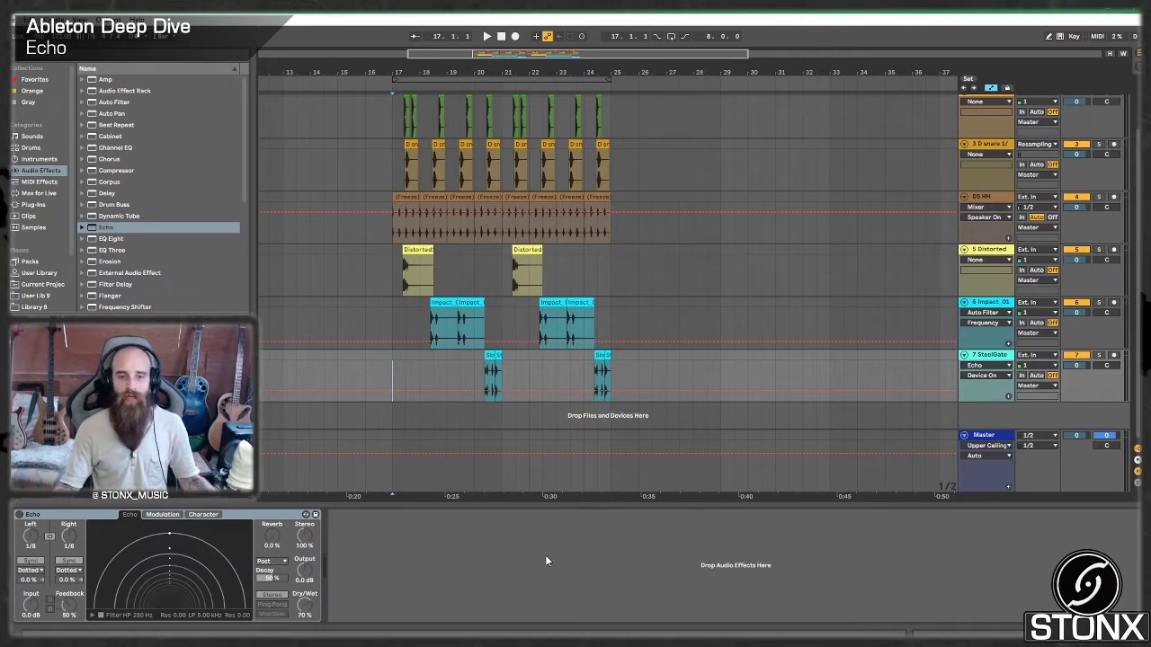
Step: Switch to Ableton Live and play the drum arrangement from bar 17 through to its end
click(392, 314)
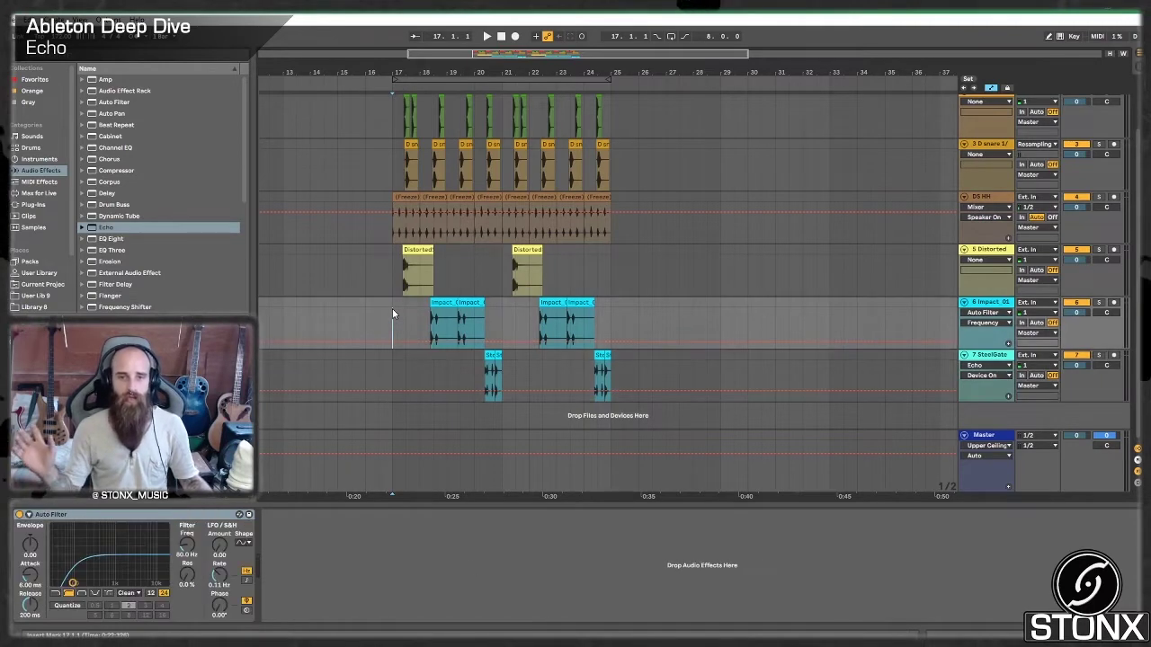
key(space)
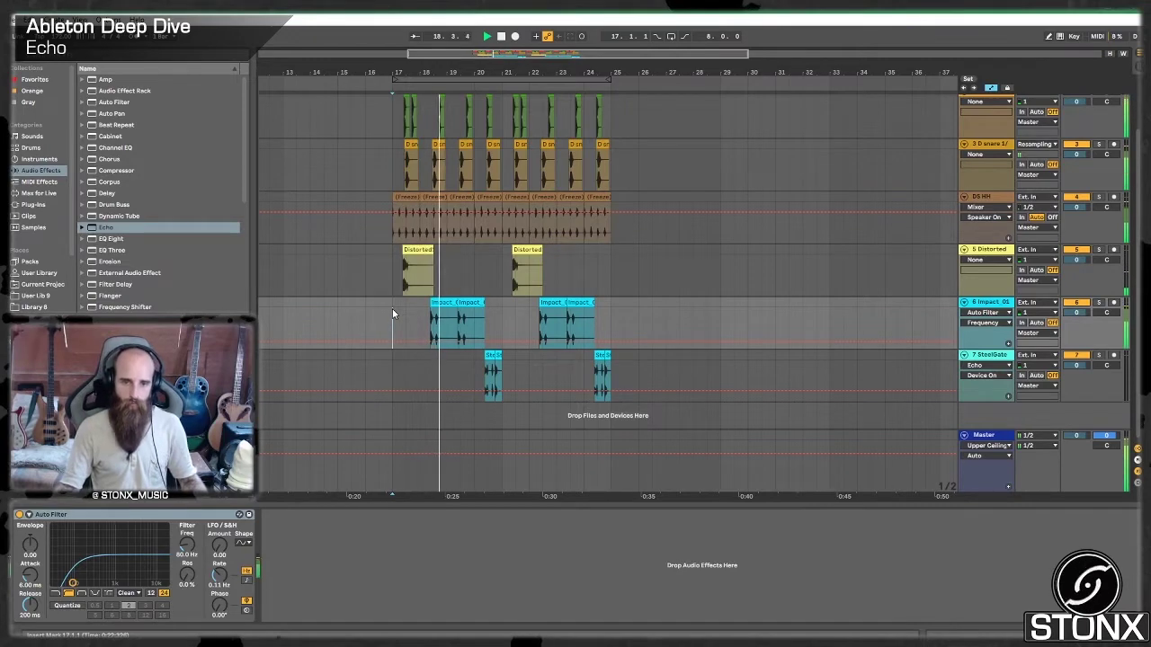
scroll(711, 331, up, 3)
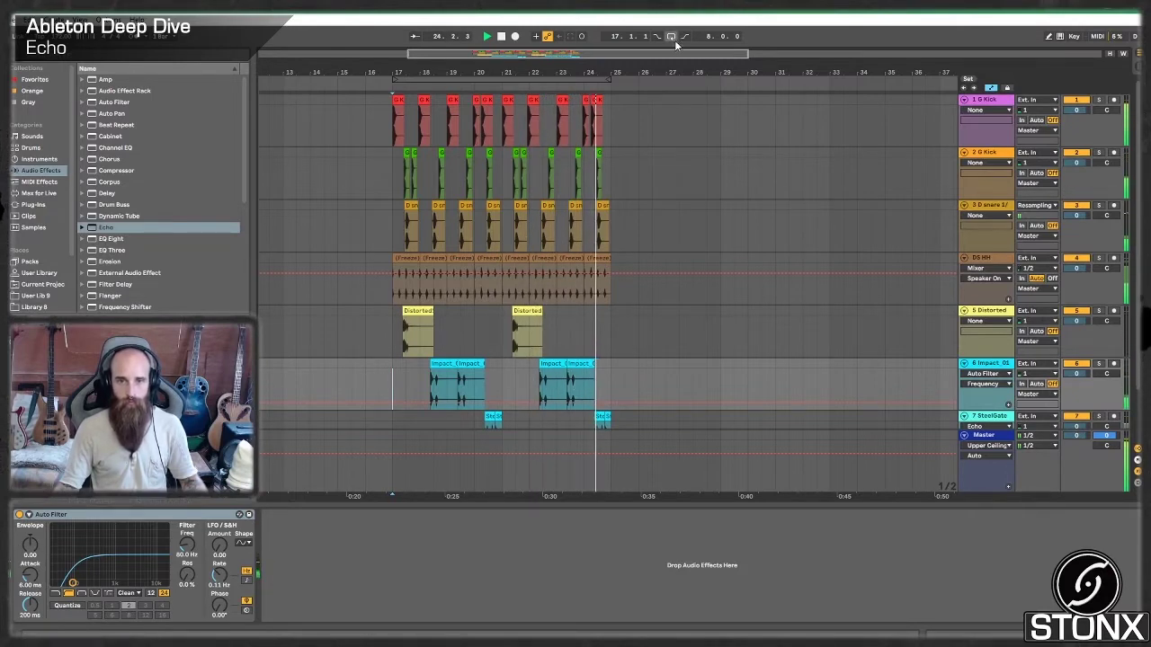
key(space)
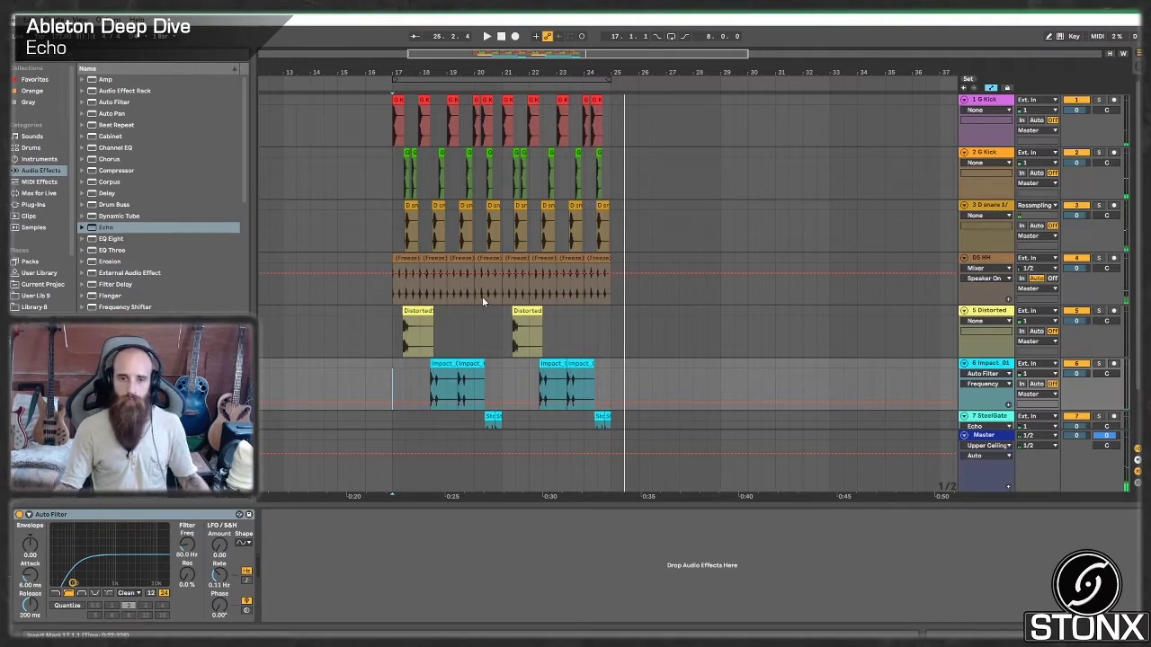
Step: Play the short section from 20.3.1 to hear the first Stone and SteelGate clips without Echo
scroll(490, 342, down, 2)
click(502, 261)
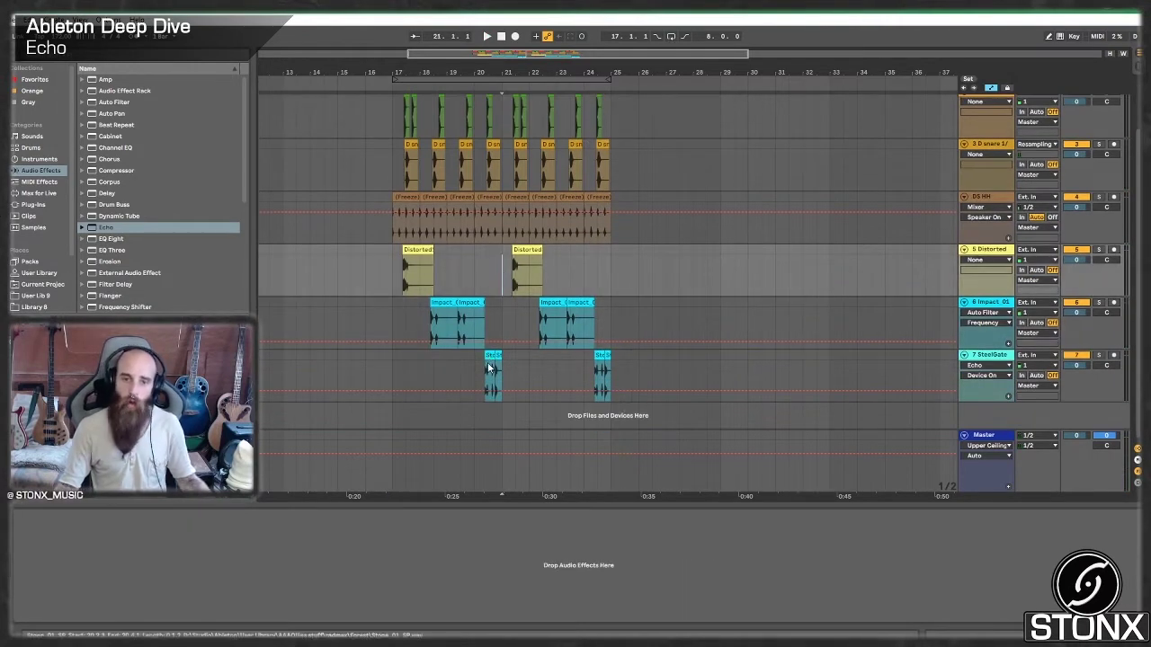
click(494, 274)
key(space)
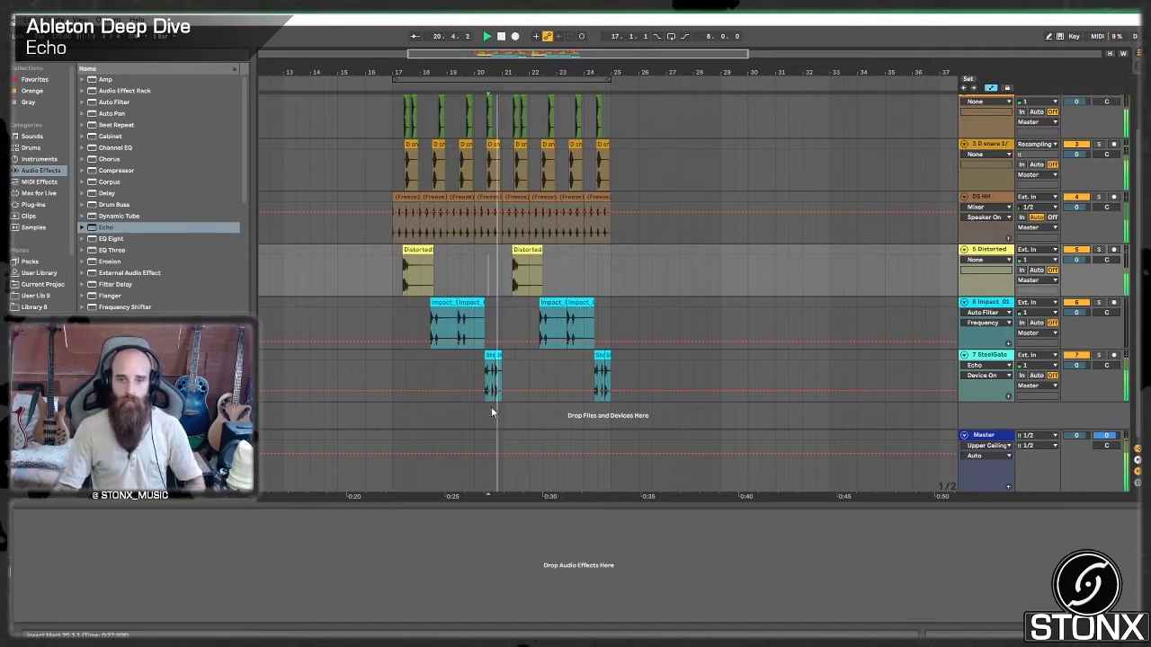
key(space)
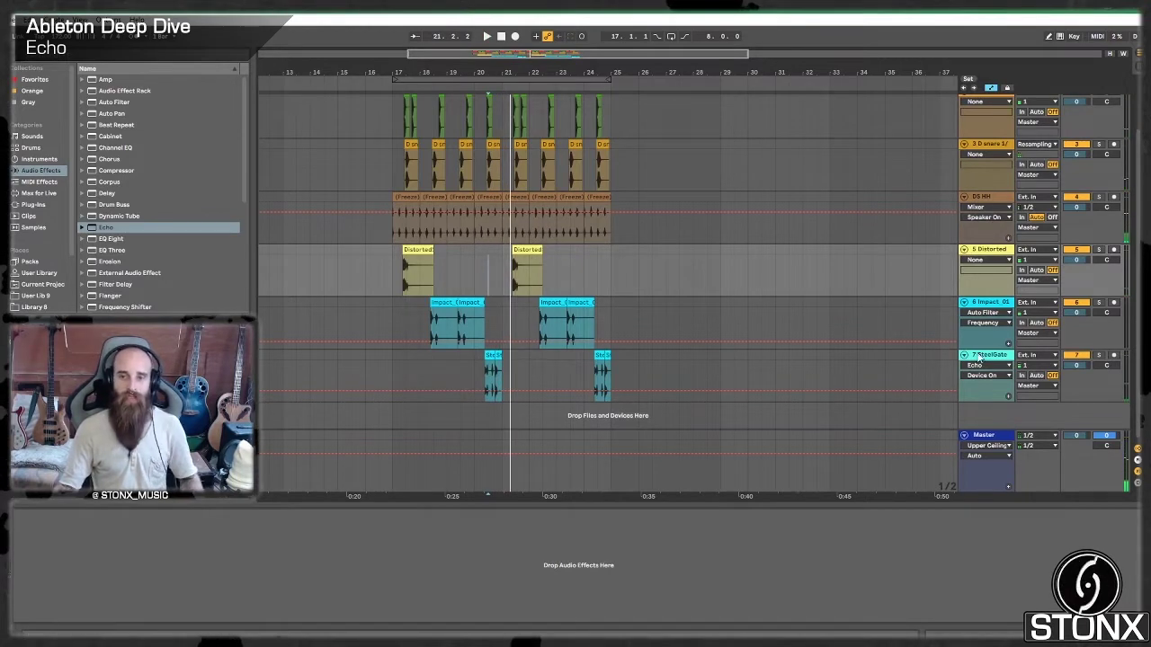
Step: Enable the Echo device on the SteelGate track and show its Dry/Wet automation
click(780, 363)
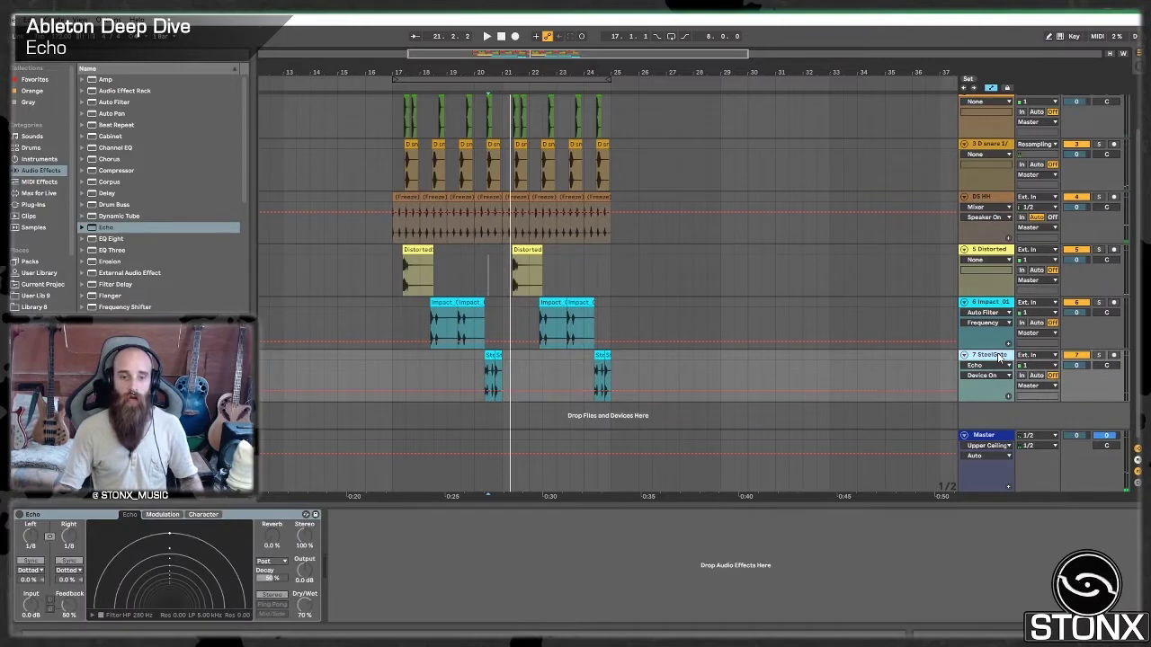
click(18, 514)
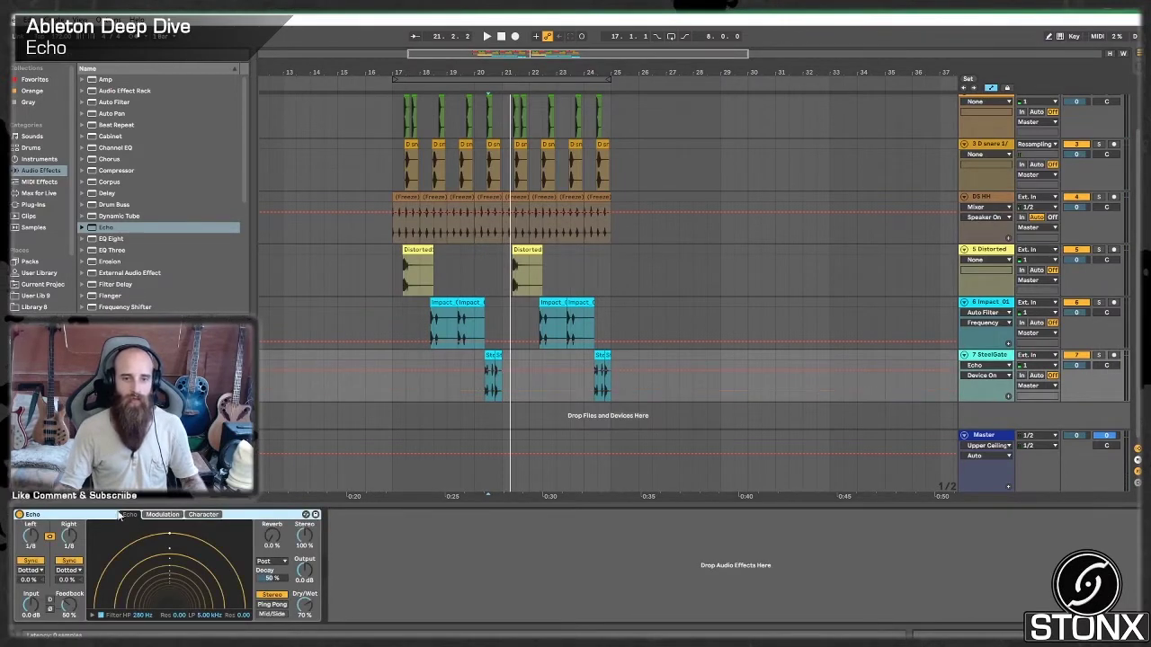
right_click(303, 596)
click(337, 551)
Step: Automate Echo's Dry/Wet from minimum at the first SteelGate clip's start up to 70% at its end, falling back to minimum around bar 23
drag(499, 72, 499, 152)
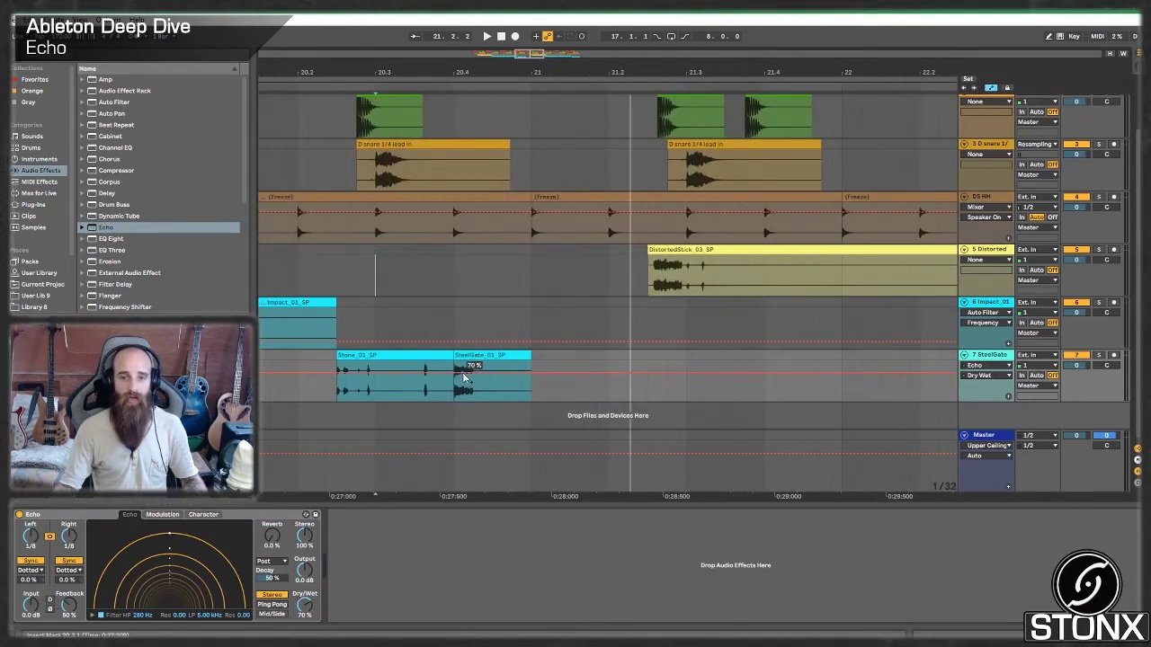
drag(453, 373, 446, 401)
drag(537, 55, 546, 58)
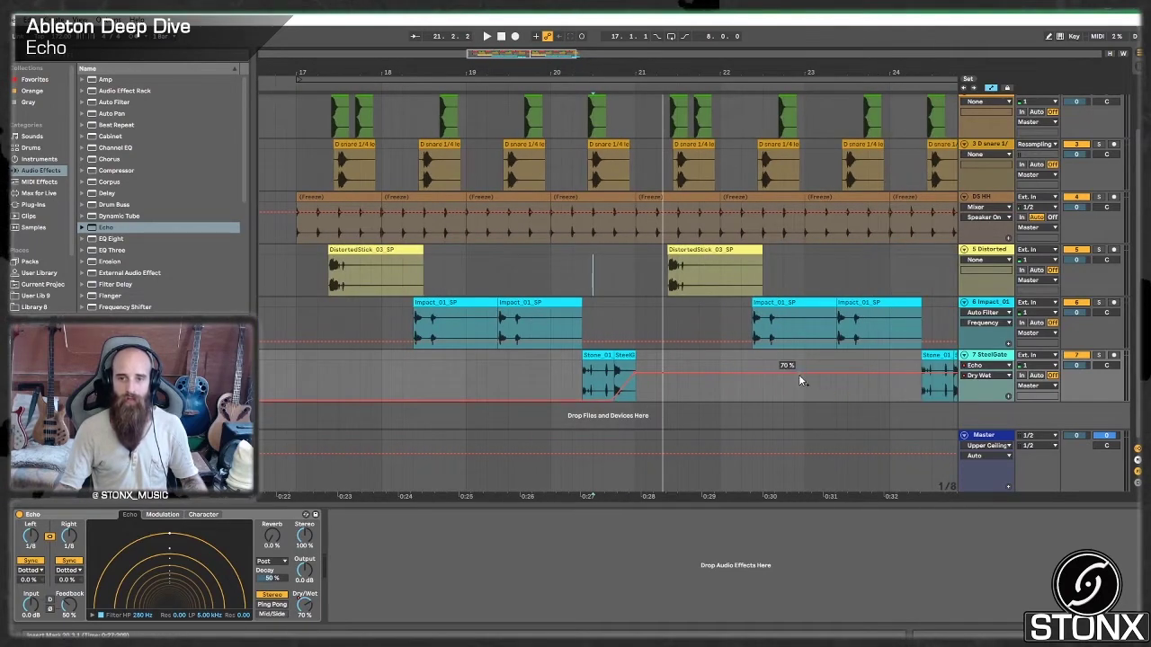
drag(805, 394, 805, 401)
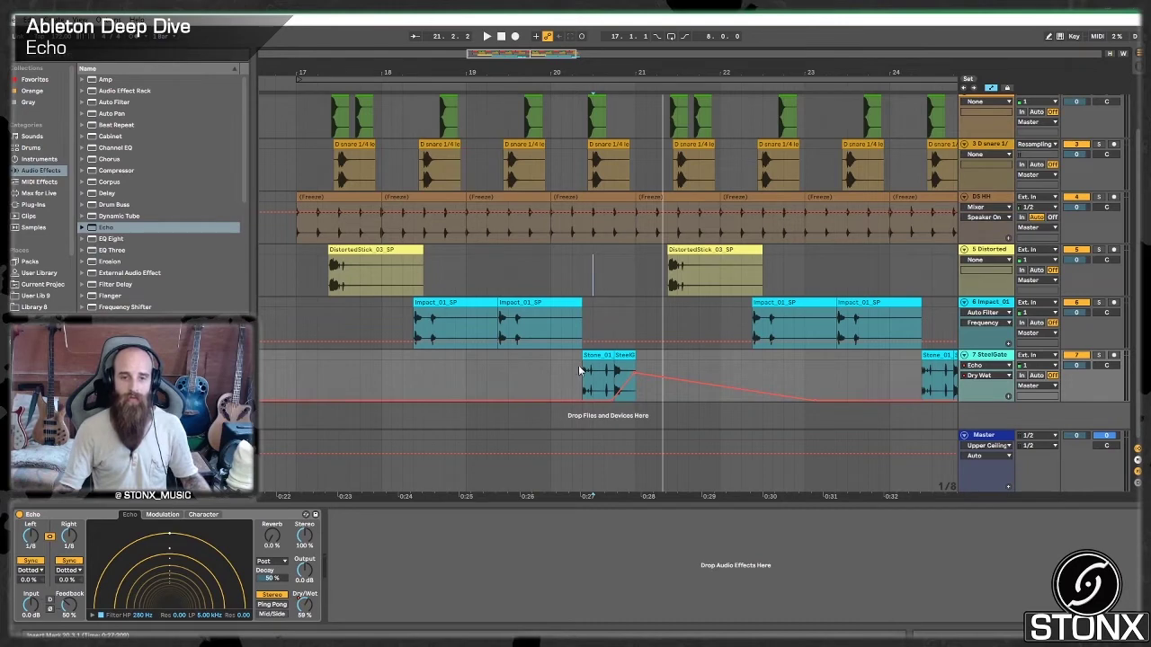
Step: Play the arrangement from bar 17 to hear the automated Echo in context, stopping at its end
click(297, 268)
key(space)
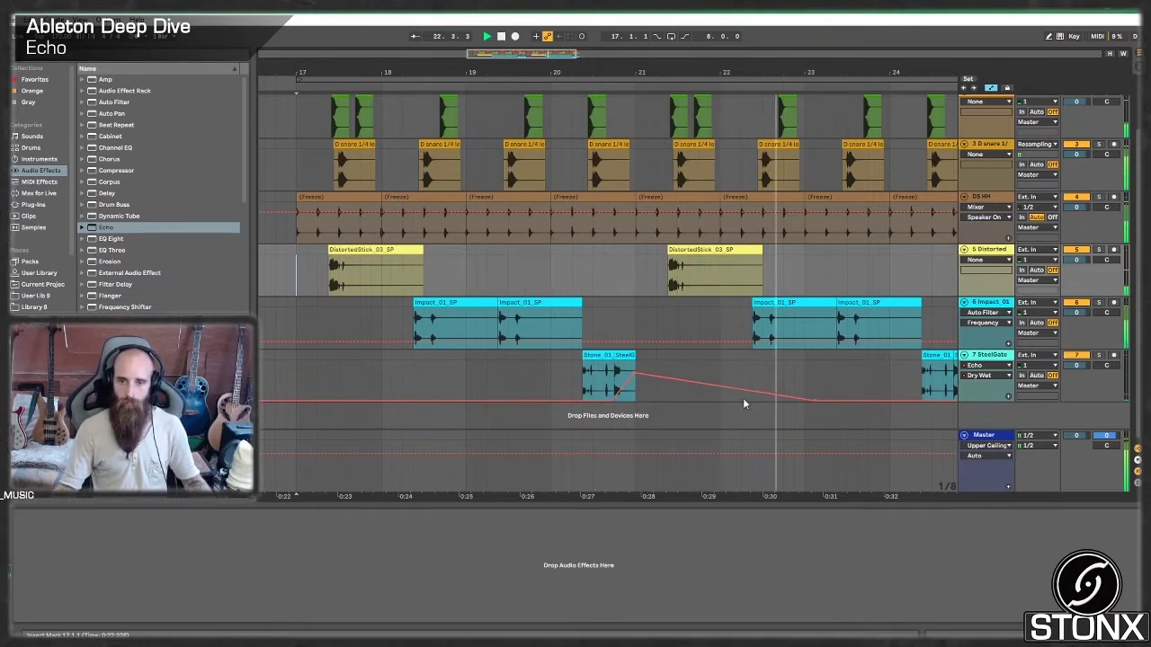
drag(543, 57, 543, 54)
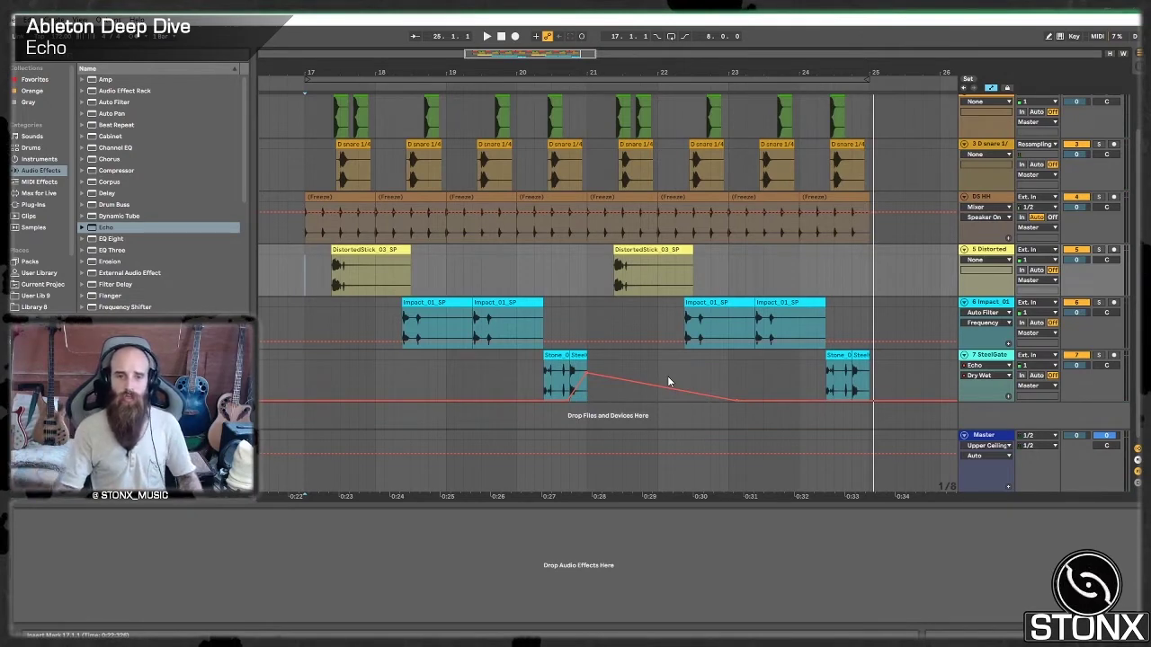
Step: Solo the SteelGate track and play the section around bar 21 to hear the echo tail alone
click(586, 275)
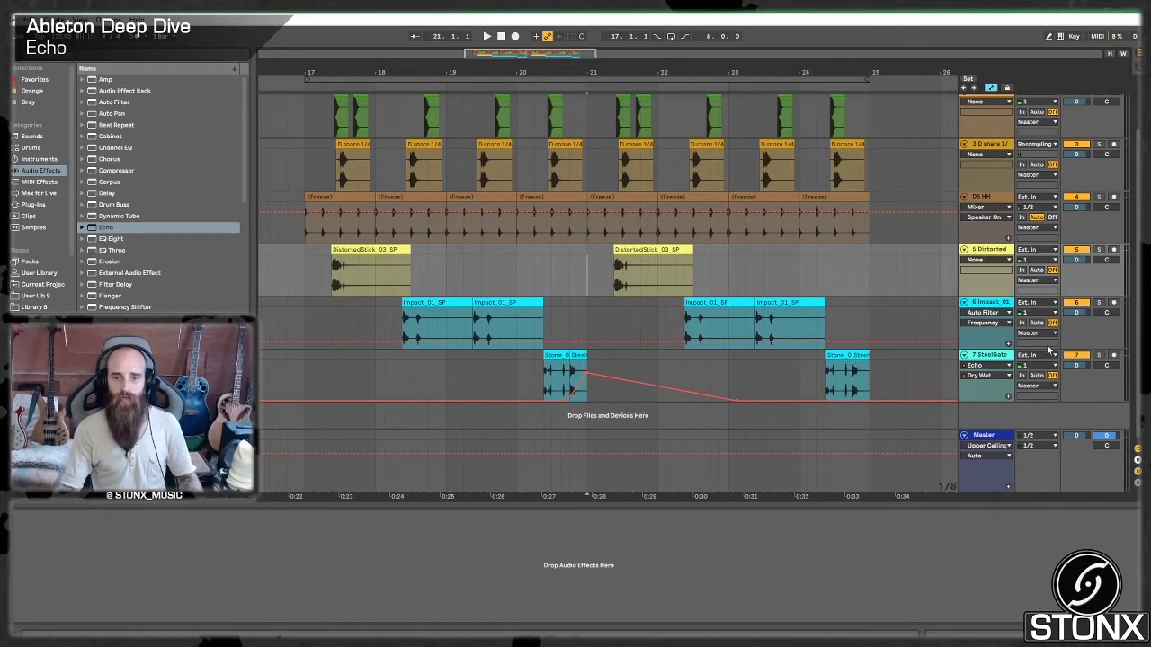
click(1098, 356)
key(space)
key(space)
Step: Set the linked sync mode of the SteelGate track's Echo to Notes
click(990, 356)
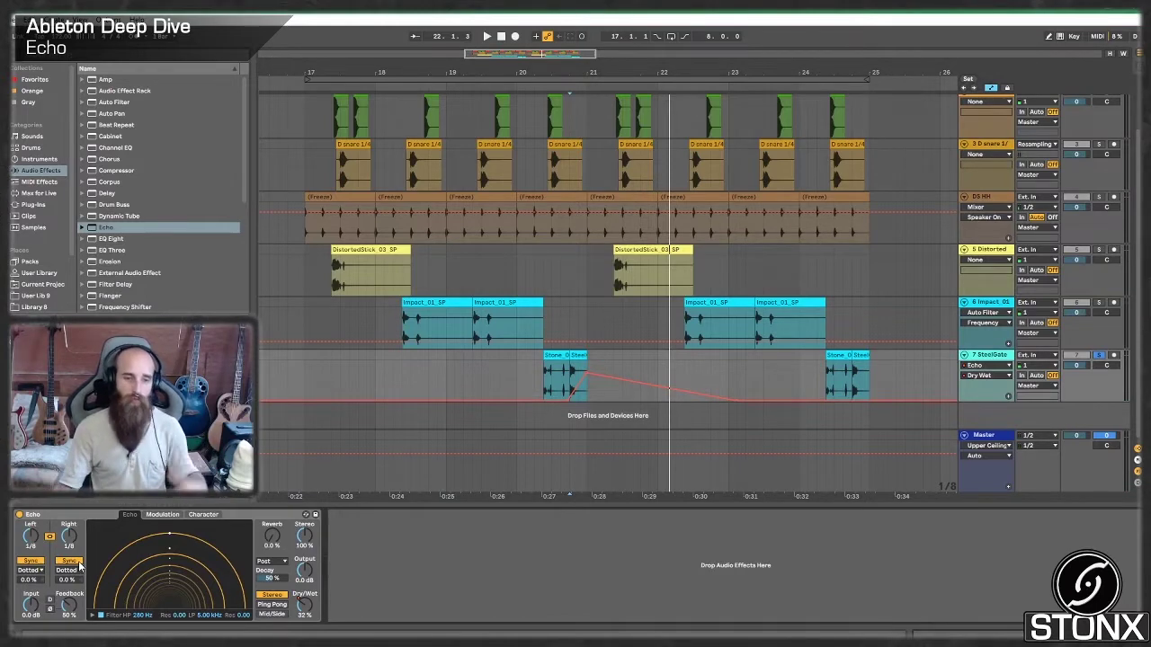
click(39, 572)
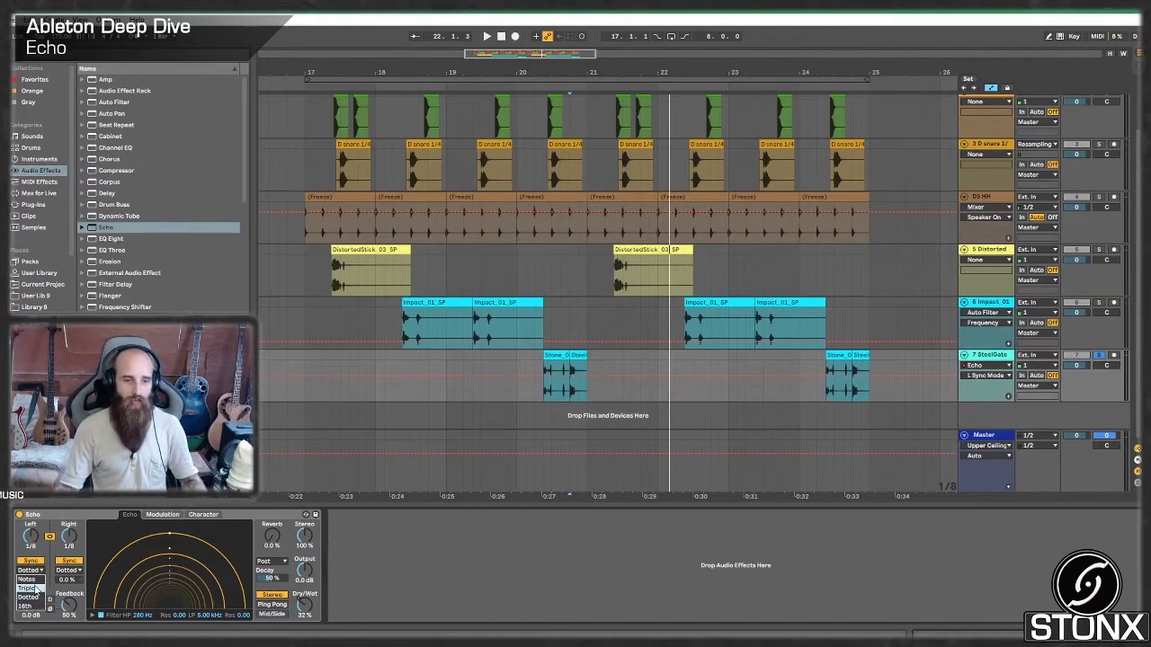
click(34, 581)
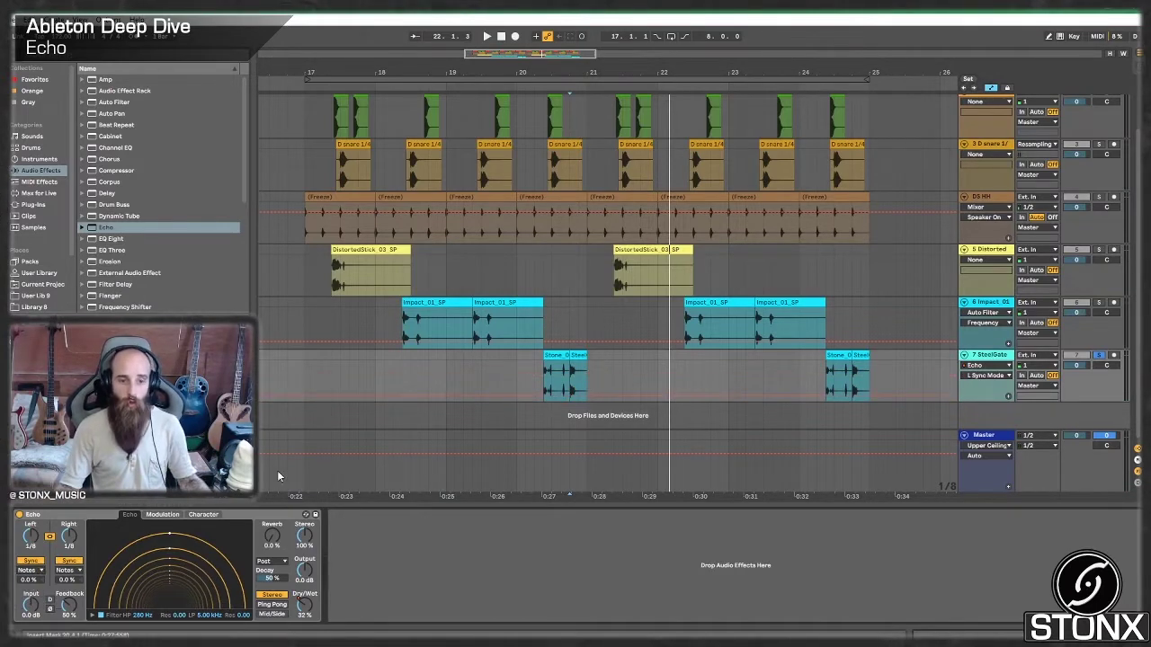
Step: Unsolo the SteelGate track and play the full mix from 19.3.1 to hear the changed echo timing
click(558, 315)
click(1101, 356)
click(481, 275)
key(space)
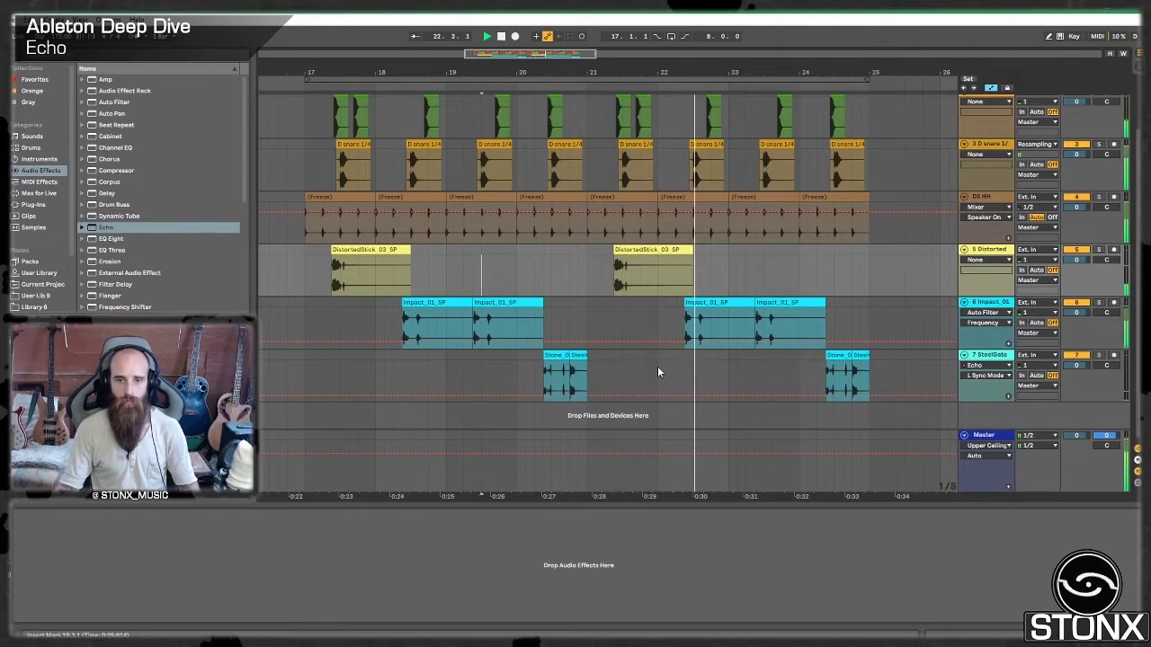
key(space)
Step: Set the SteelGate track's Echo sync mode to Triplet and play the arrangement from around bar 20
click(582, 357)
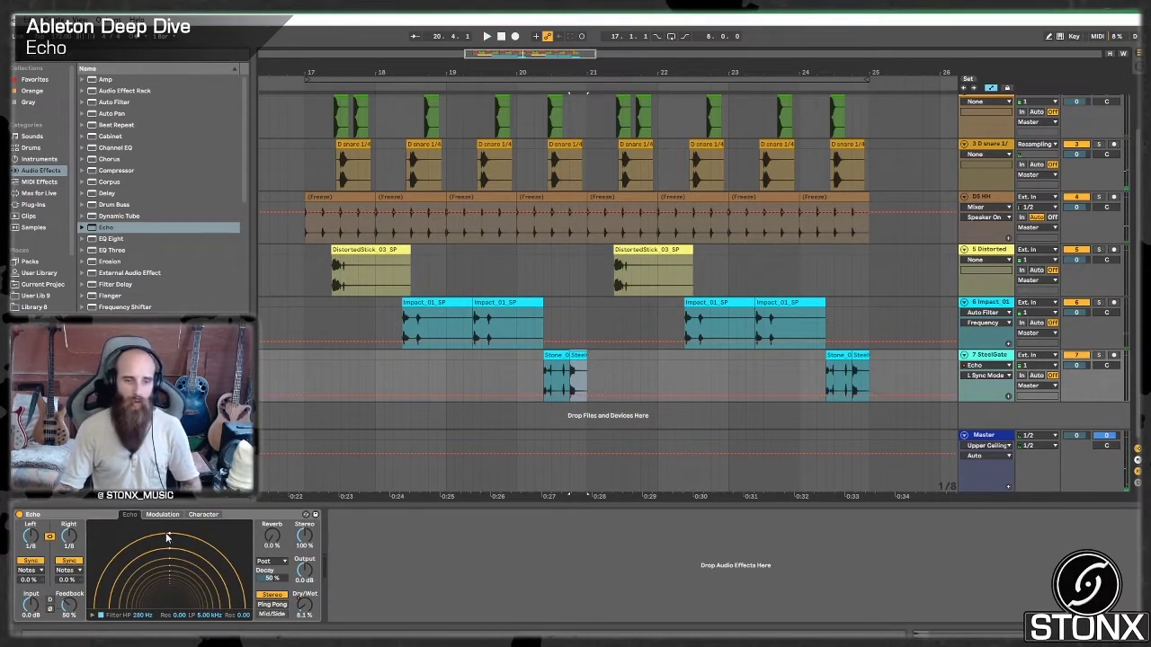
click(30, 571)
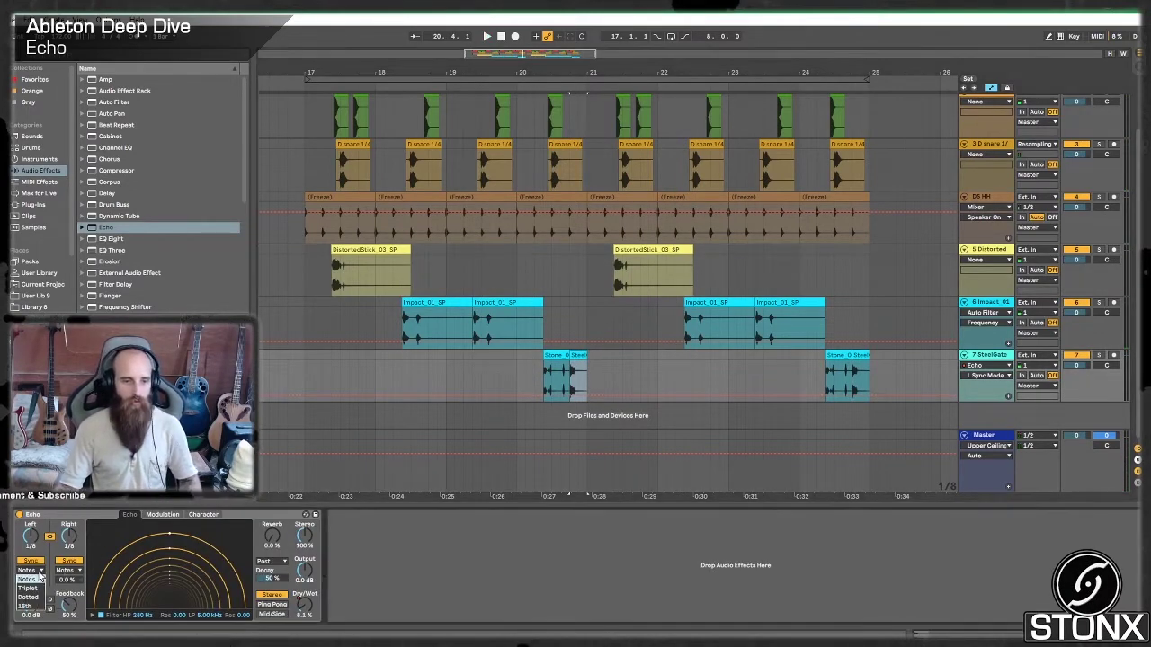
click(31, 589)
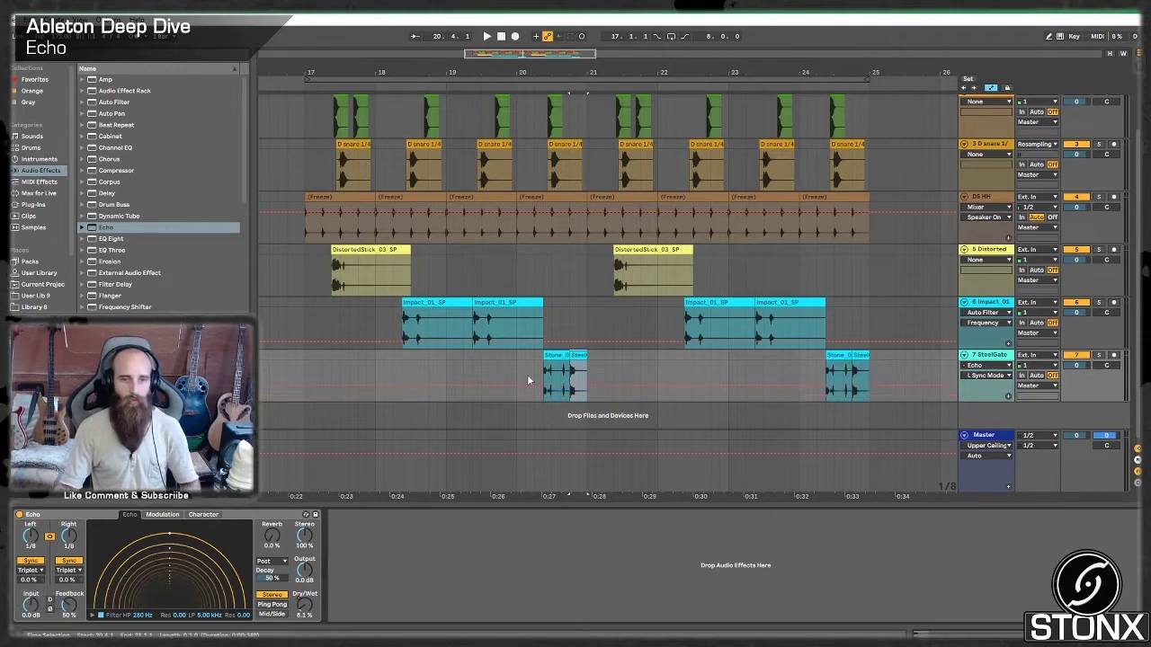
click(525, 288)
key(space)
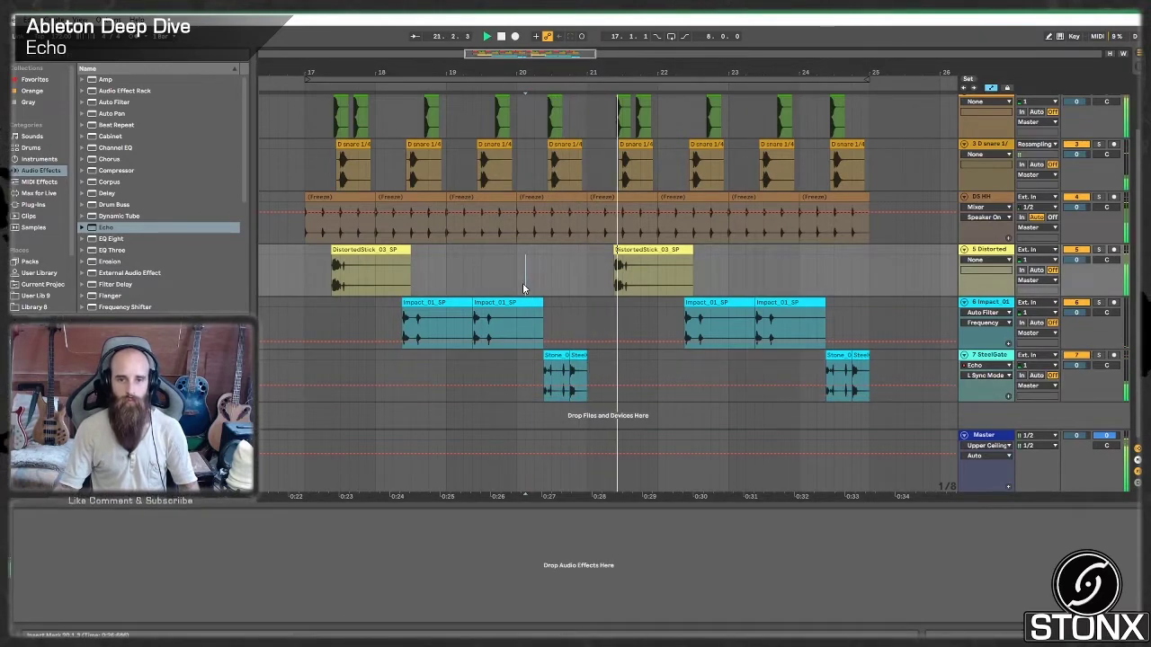
Step: Set the SteelGate track's Echo sync mode to 16th and play the arrangement from 20.3.1
click(376, 454)
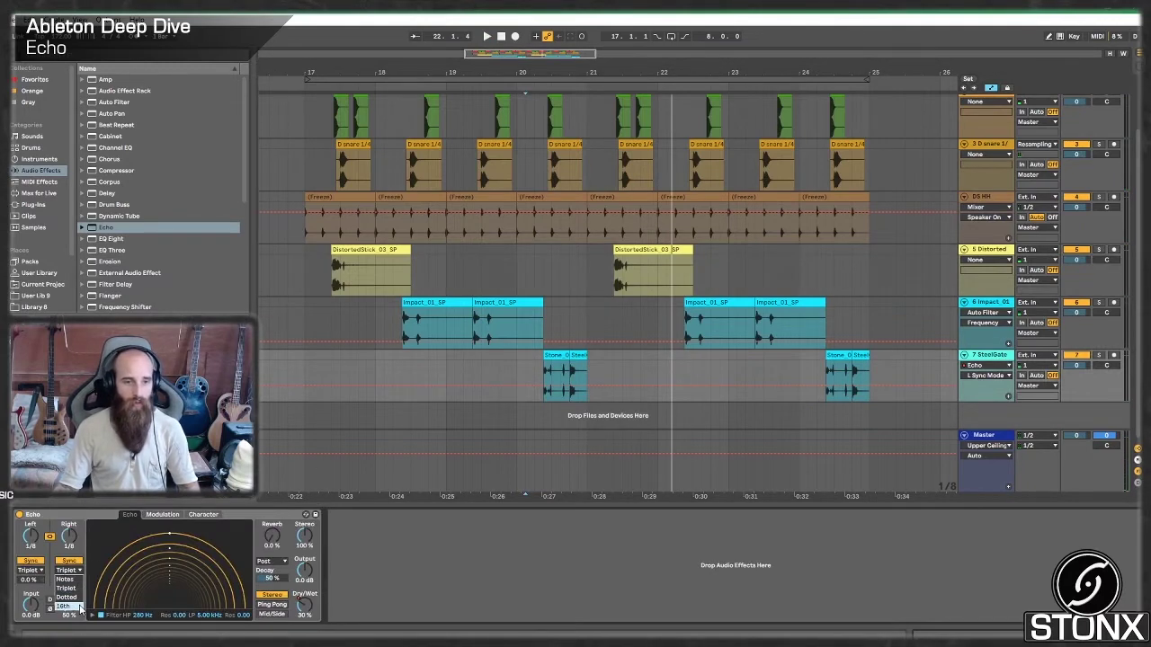
click(80, 609)
click(550, 272)
key(space)
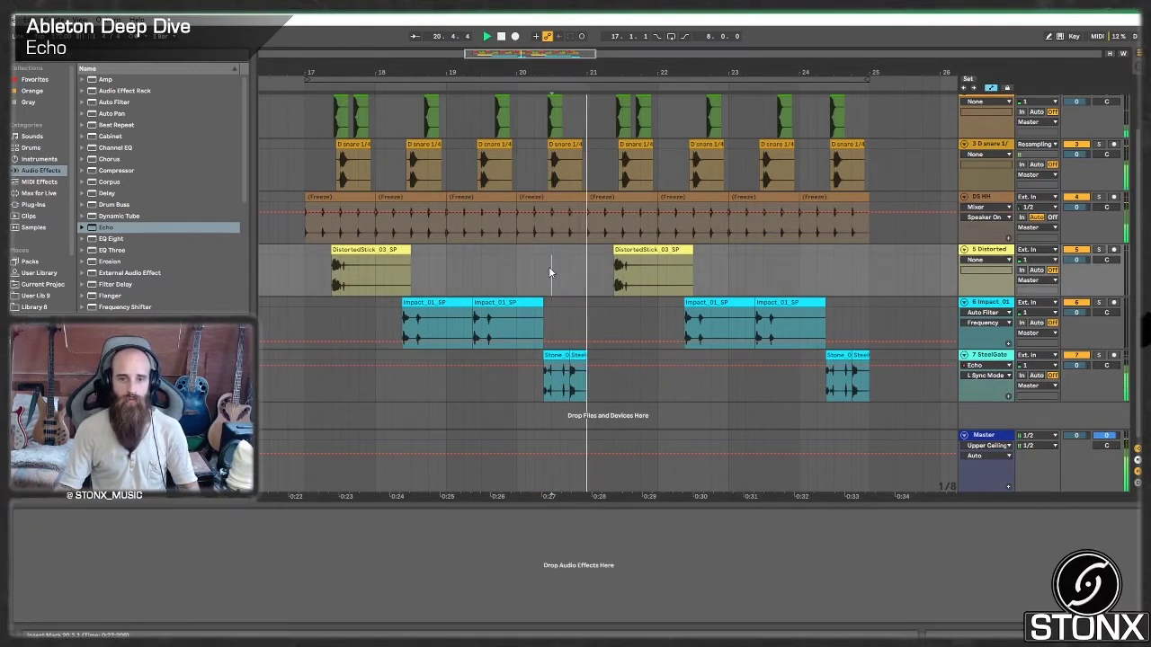
Step: Set the SteelGate track's Echo sync mode to Dotted and play the arrangement from 20.3.3
click(619, 381)
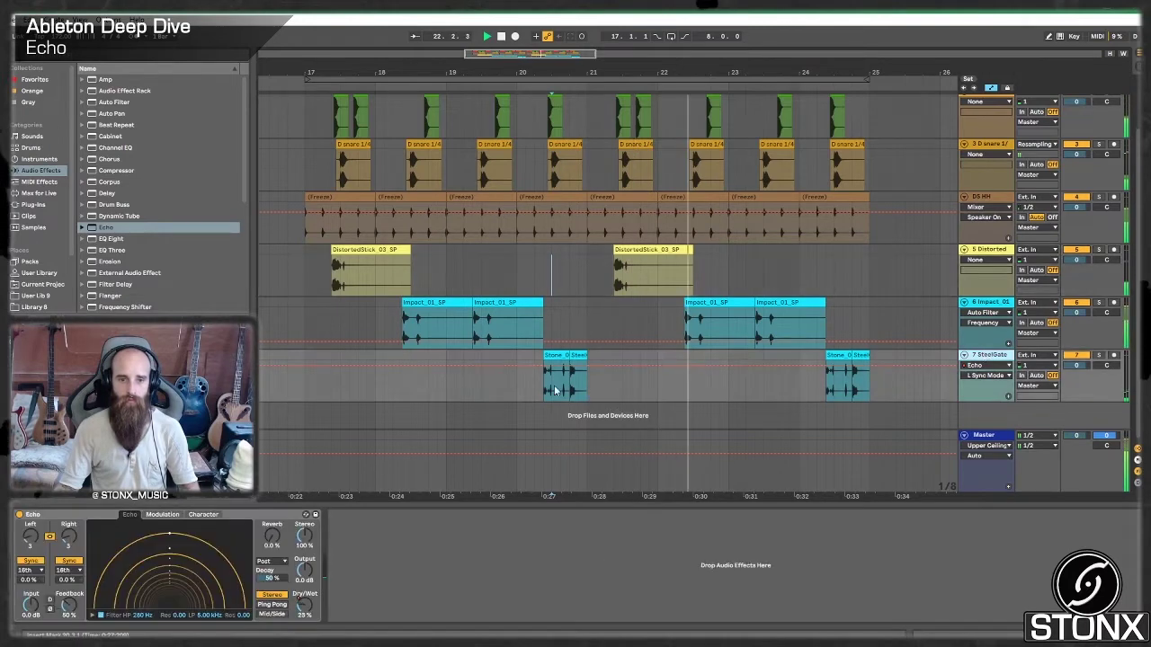
click(68, 570)
click(72, 598)
click(559, 324)
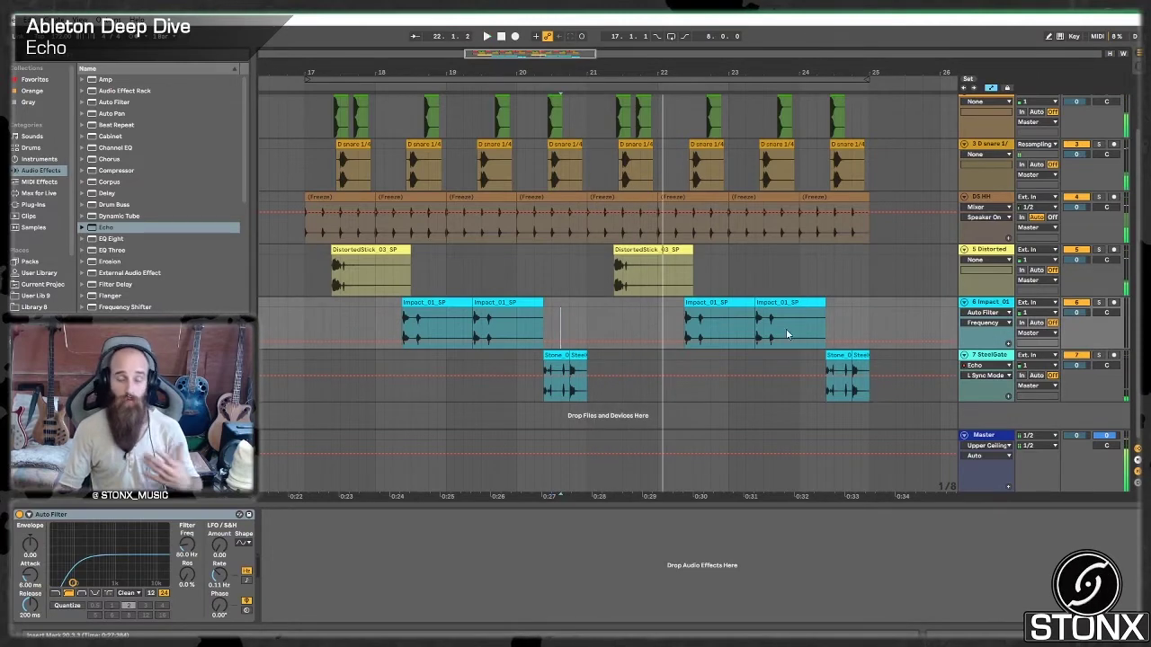
Step: Offset the SteelGate Echo's left delay by about -15% and the right by 19%, and play from just before bar 20
click(993, 358)
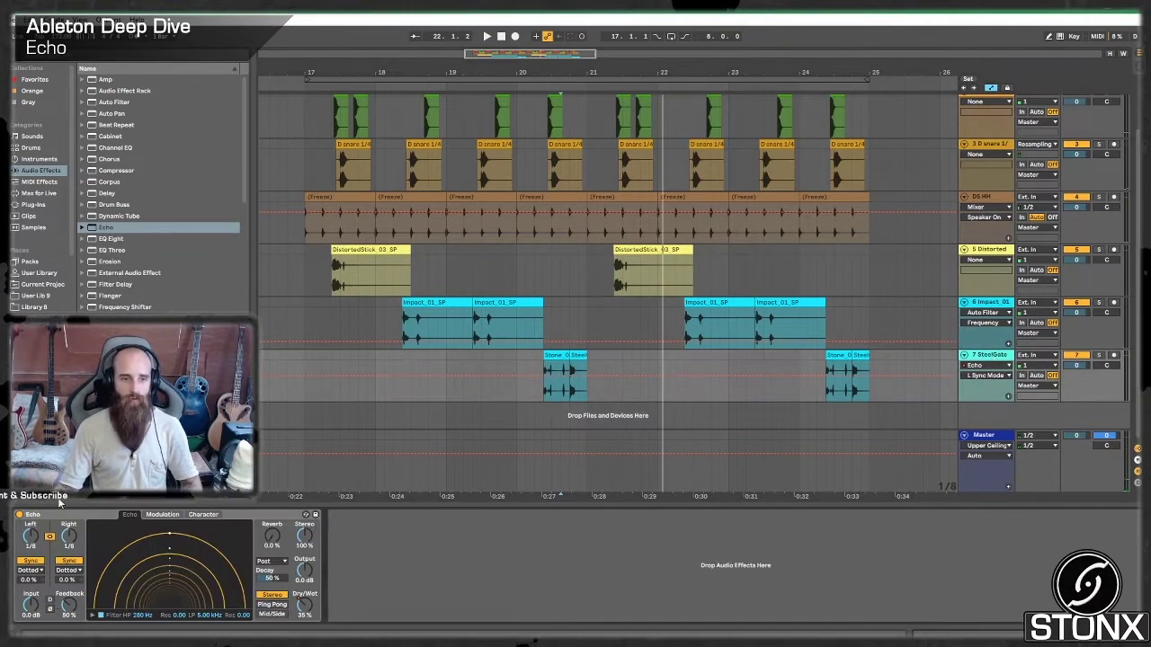
drag(29, 580, 77, 587)
double_click(36, 582)
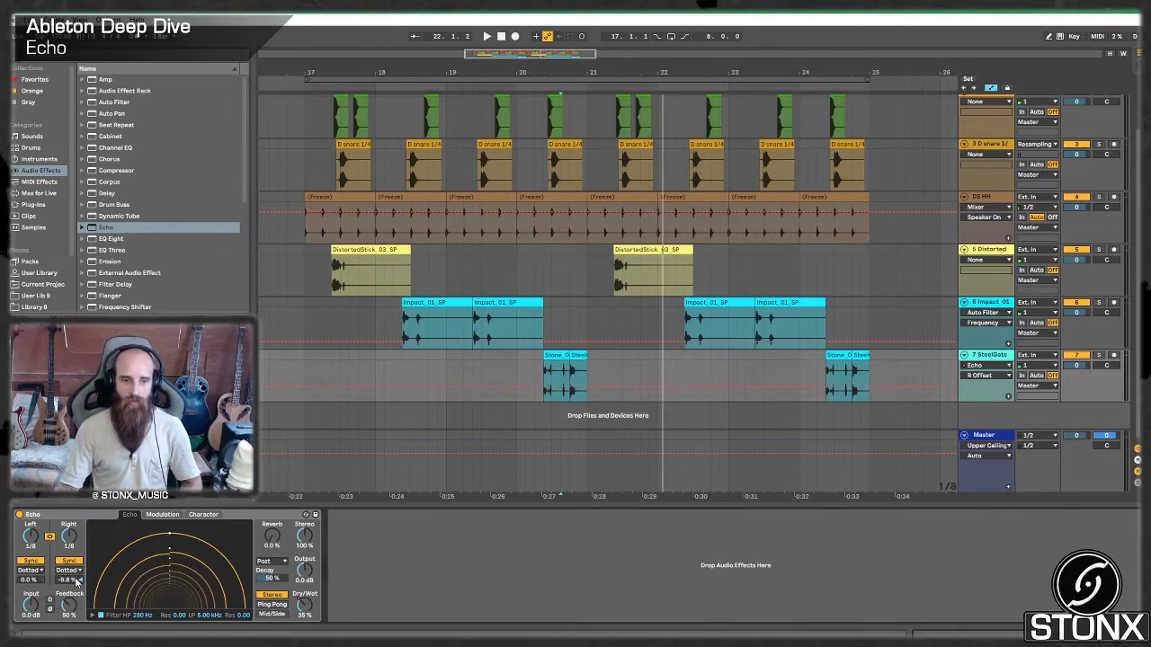
double_click(72, 581)
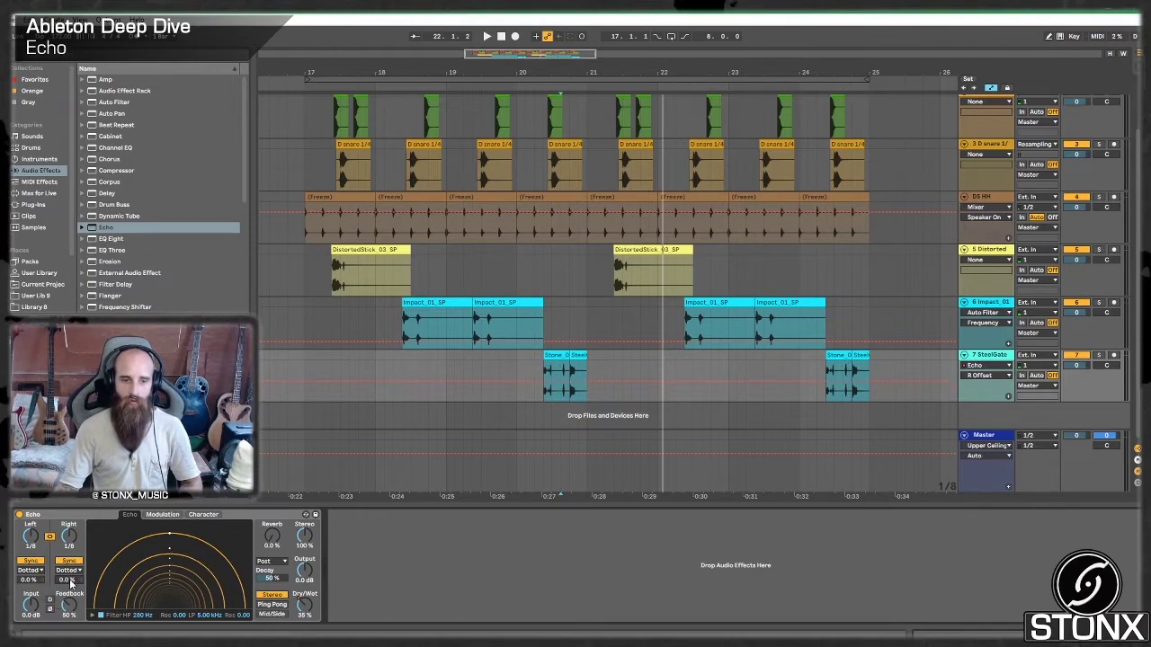
drag(72, 579, 72, 566)
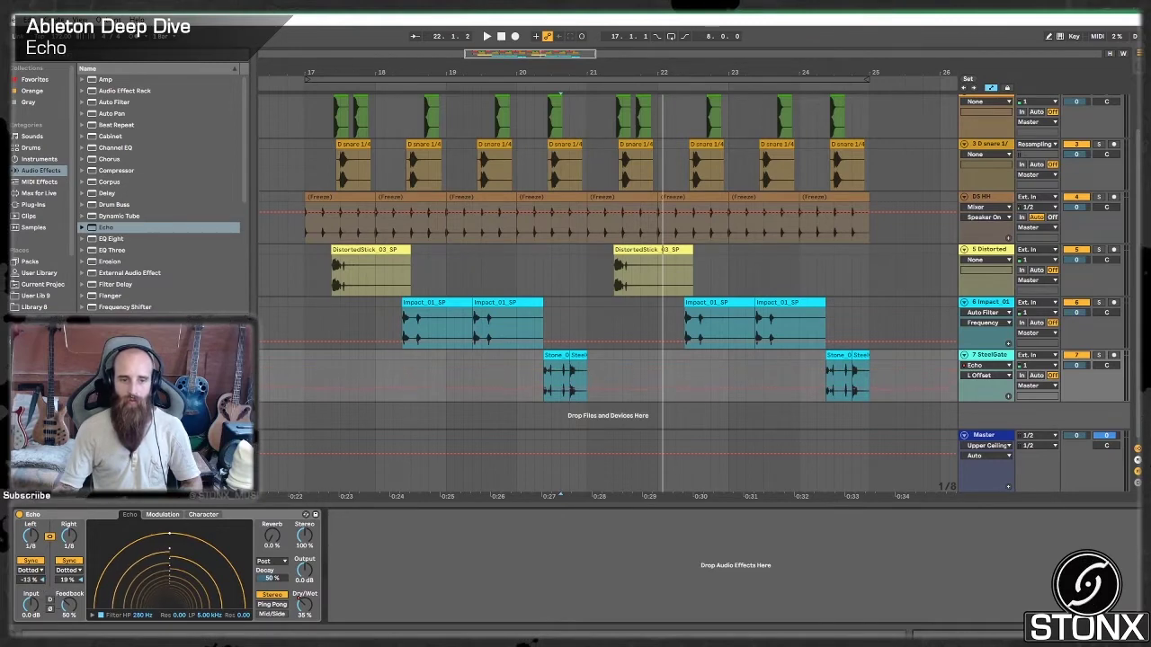
click(501, 360)
key(space)
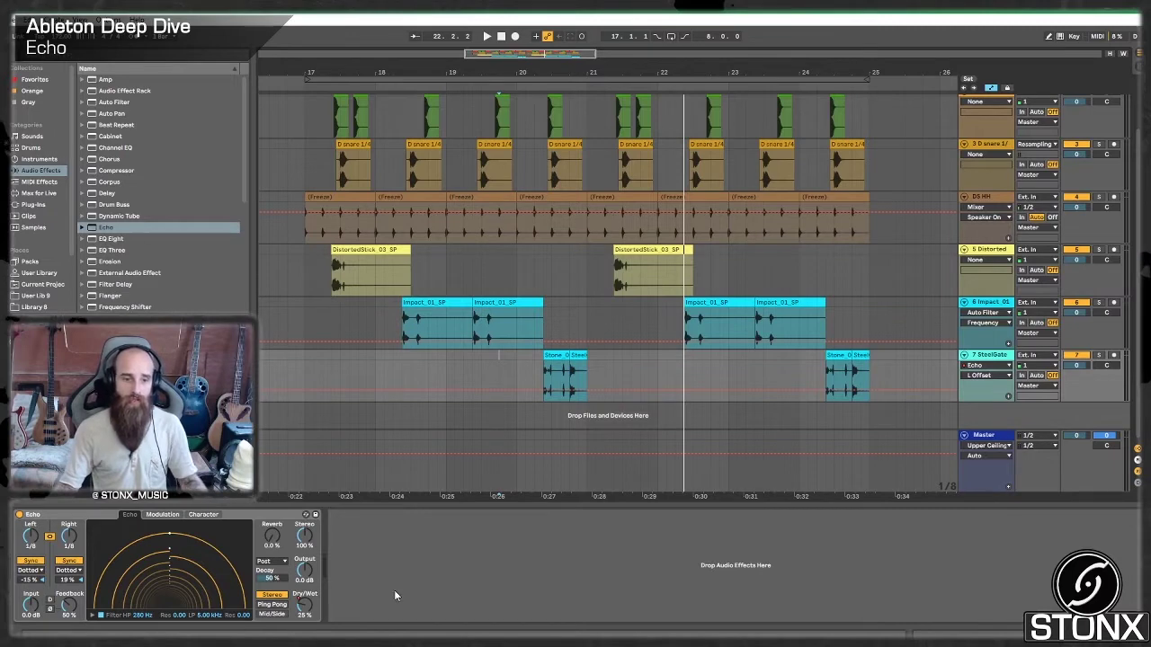
Step: Reset the left and right delay offsets of the SteelGate track's Echo to 0%
double_click(30, 581)
double_click(69, 581)
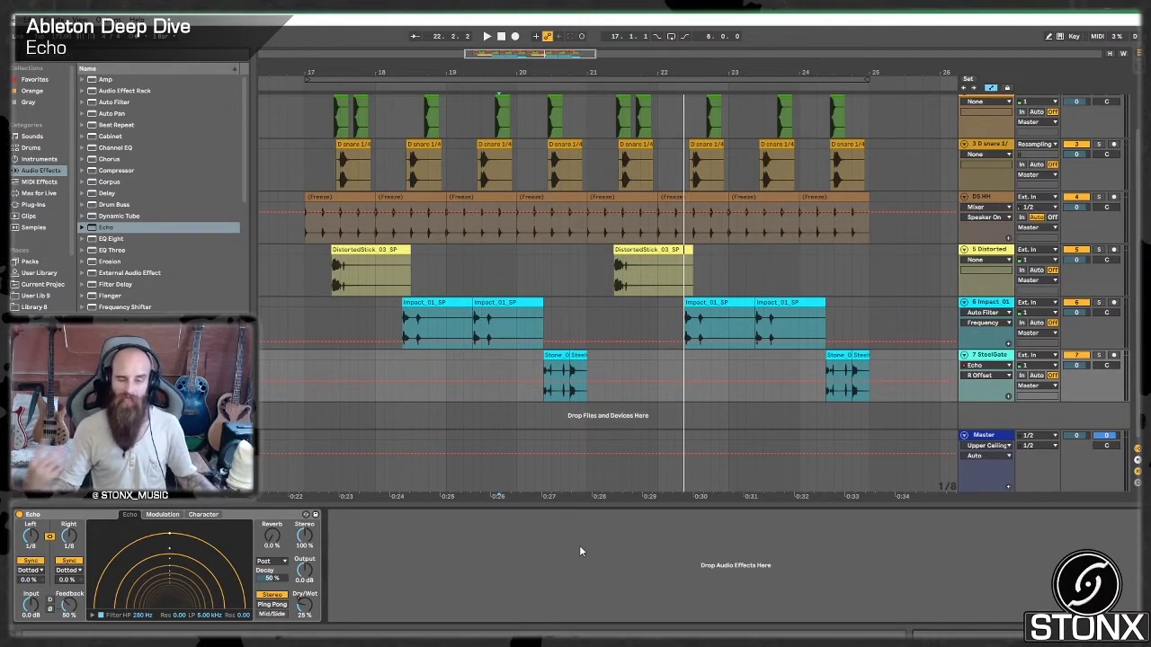
click(579, 316)
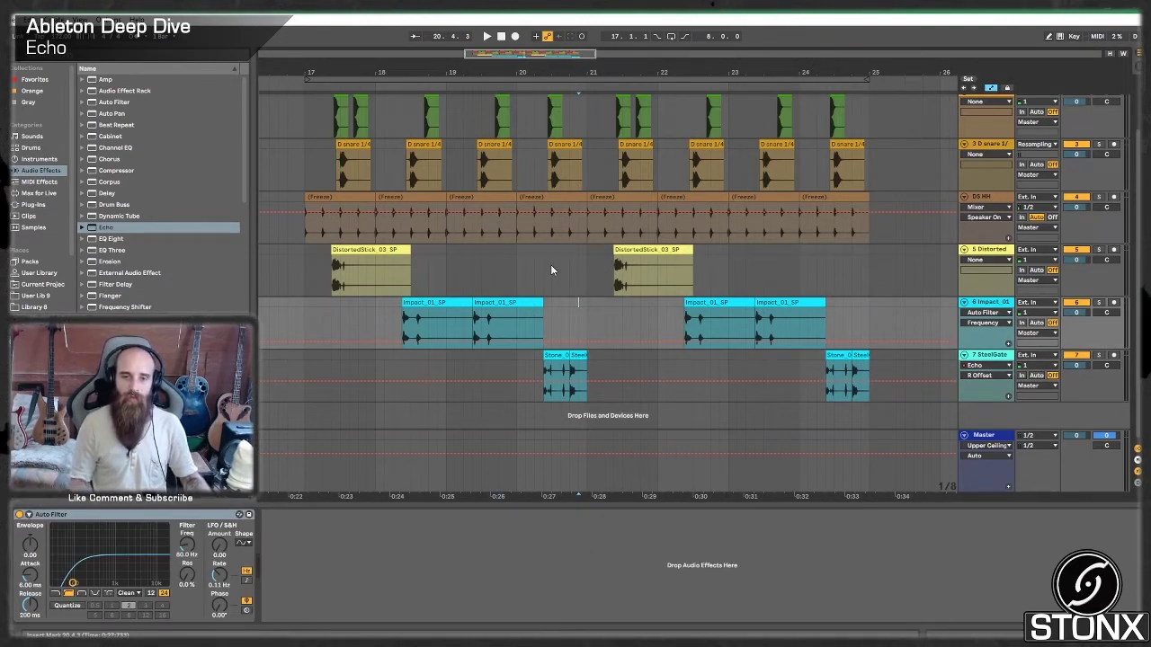
click(1001, 357)
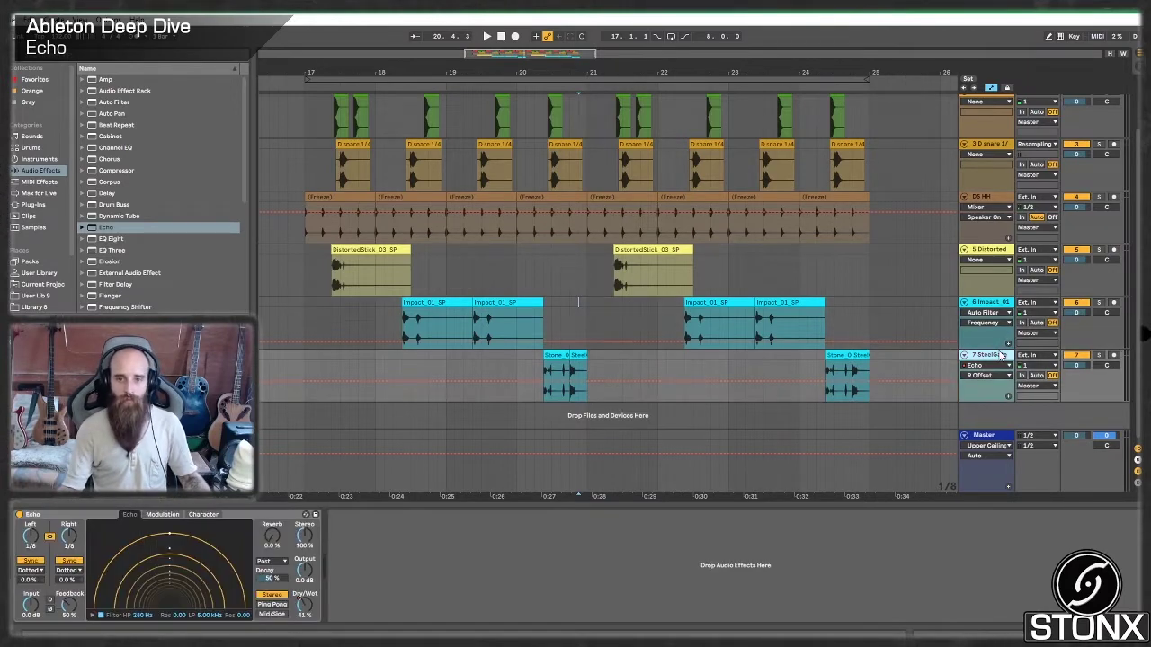
Step: Load the Serenity instrument plug-in onto a new MIDI track below the SteelGate track
drag(537, 54, 581, 51)
scroll(618, 193, up, 2)
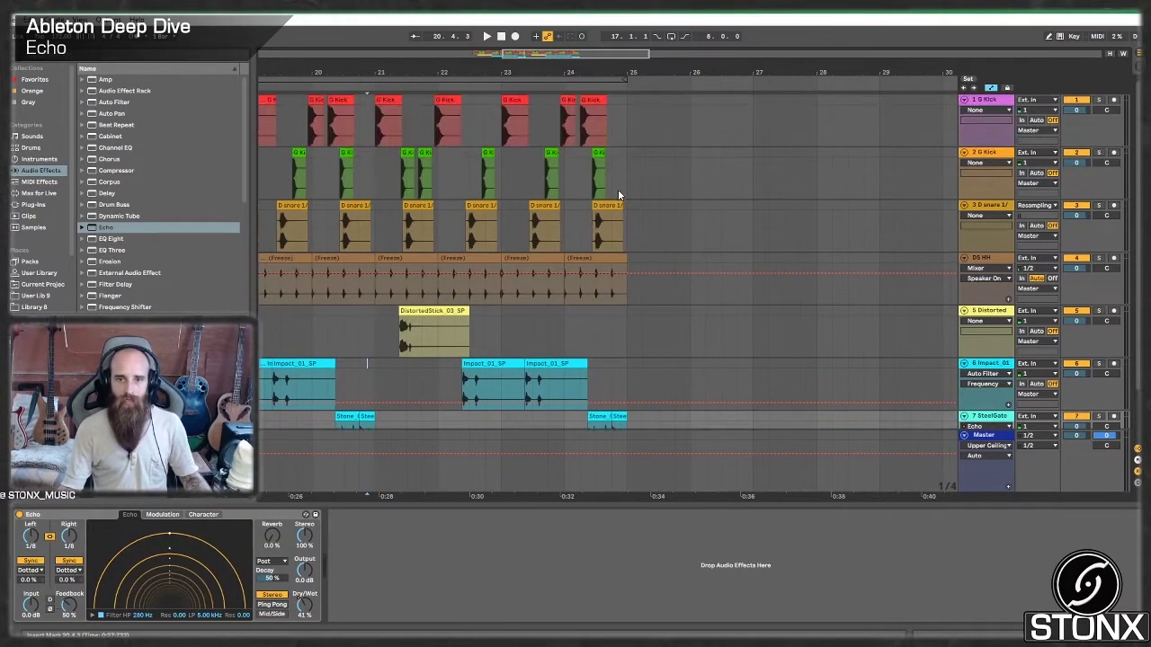
click(579, 239)
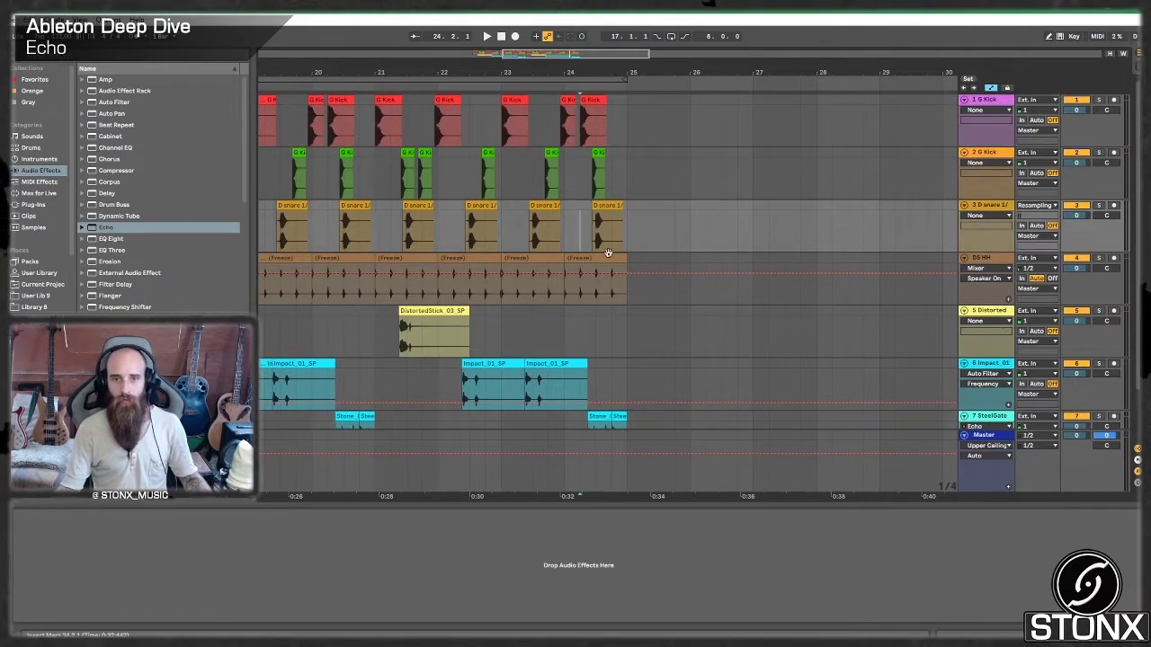
scroll(454, 269, down, 2)
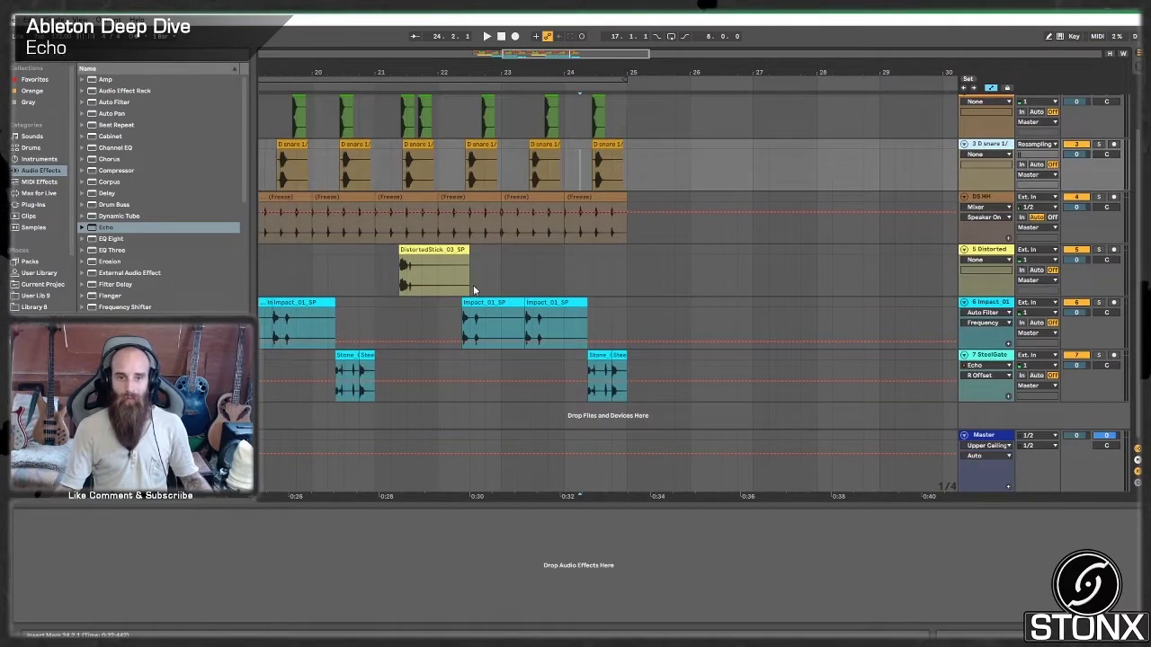
click(27, 205)
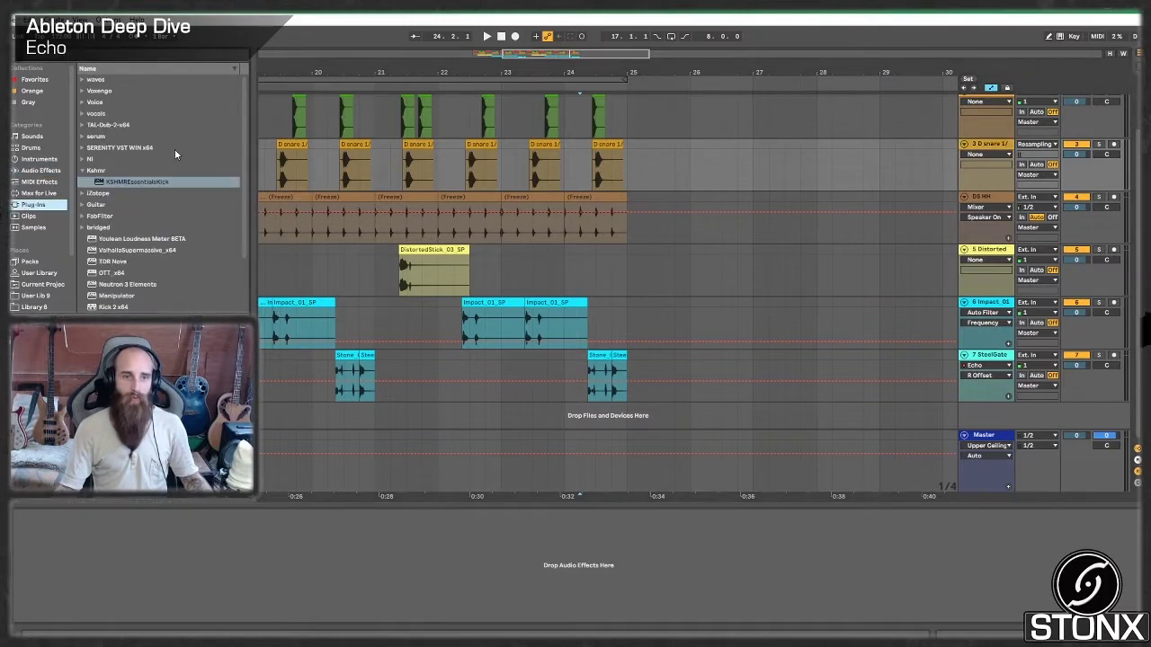
click(82, 171)
scroll(117, 236, down, 2)
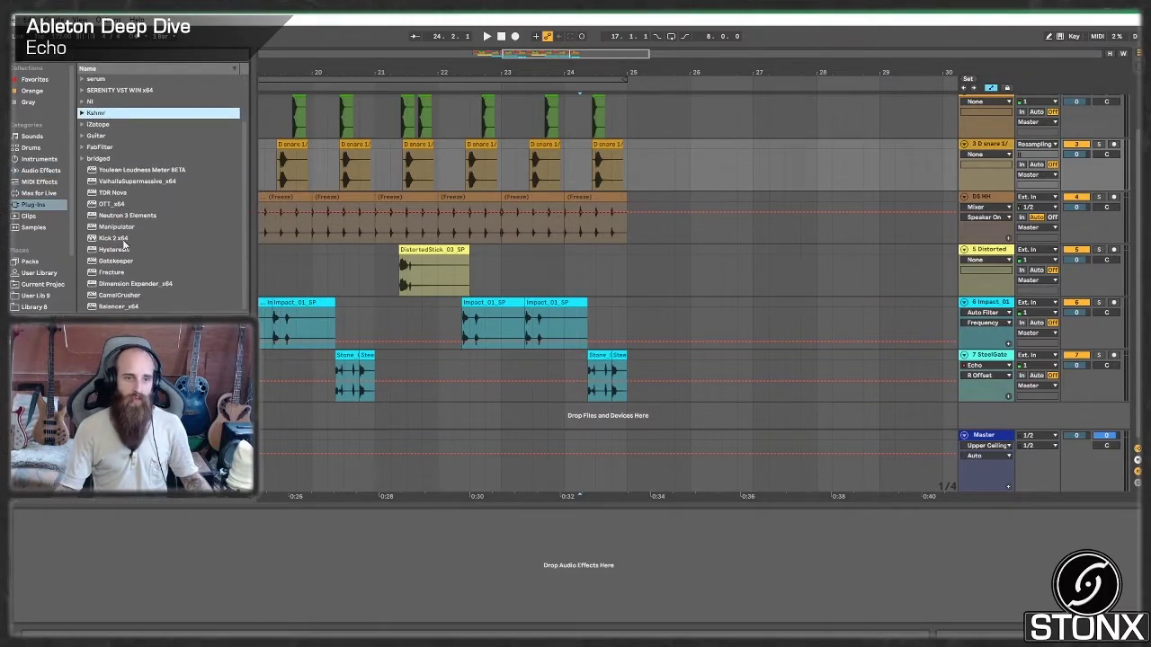
scroll(118, 251, up, 2)
click(83, 148)
drag(113, 156, 897, 409)
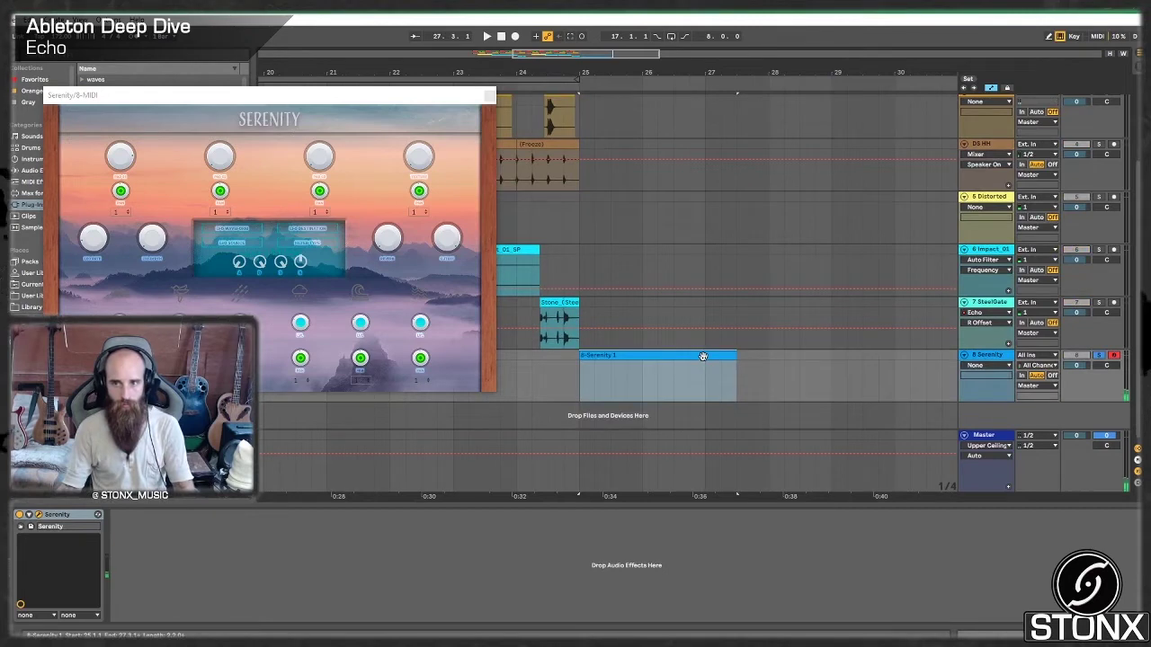
Step: Close the Serenity plug-in window, delete the clip on its track and record three sustained chords from bar 25
click(491, 96)
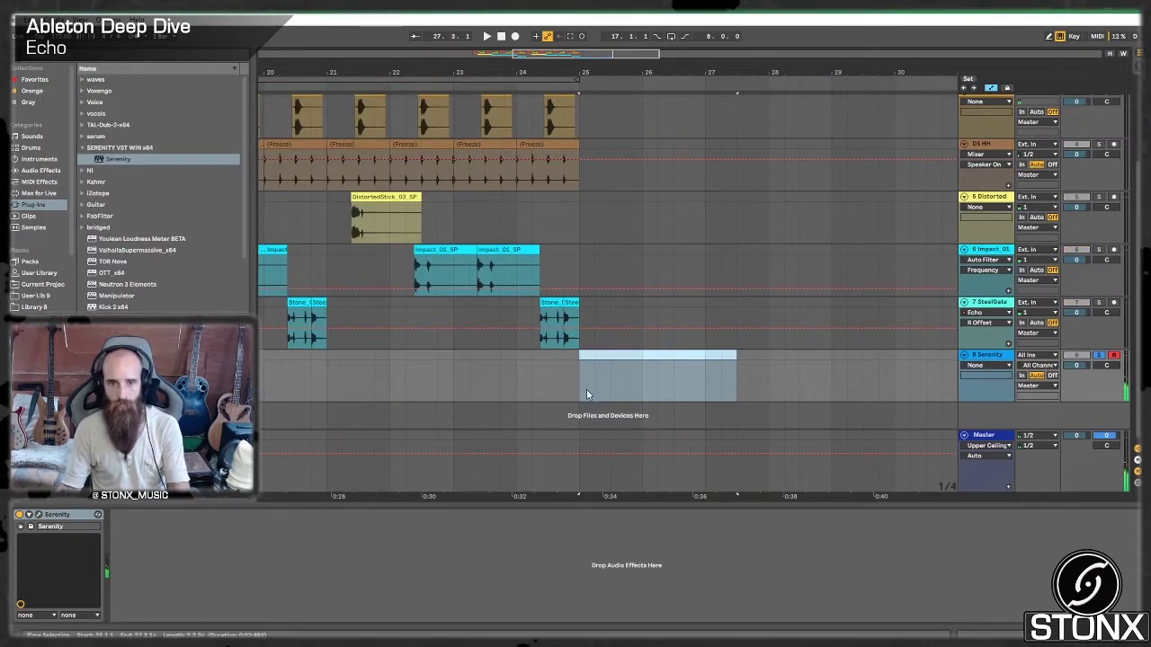
key(Delete)
click(516, 38)
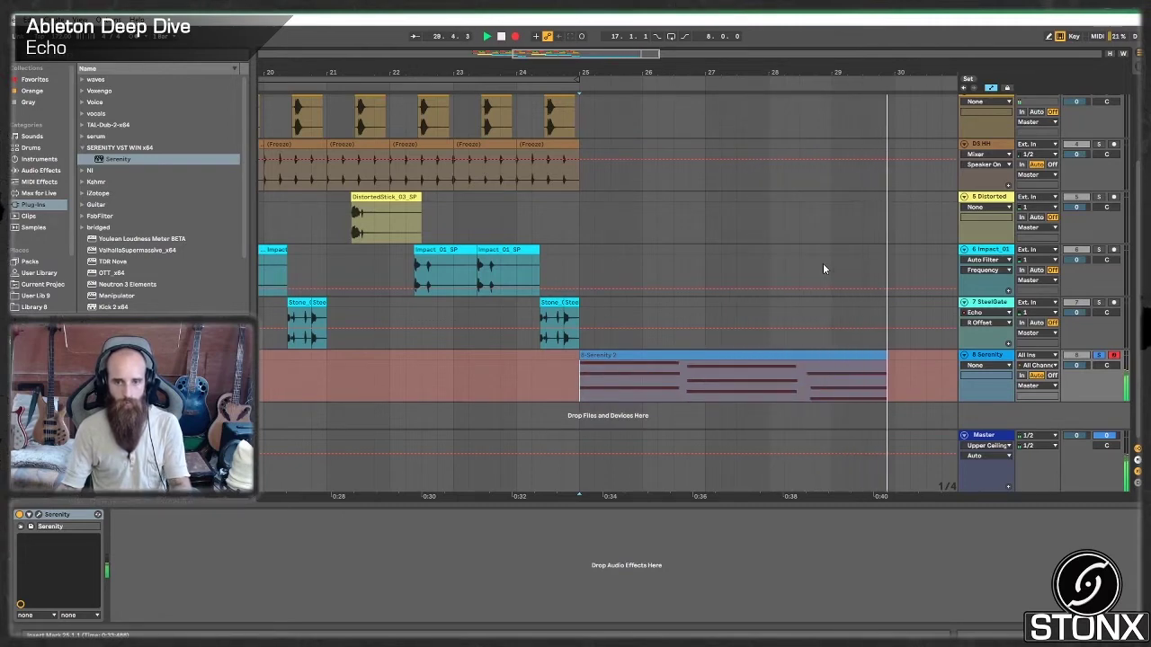
key(space)
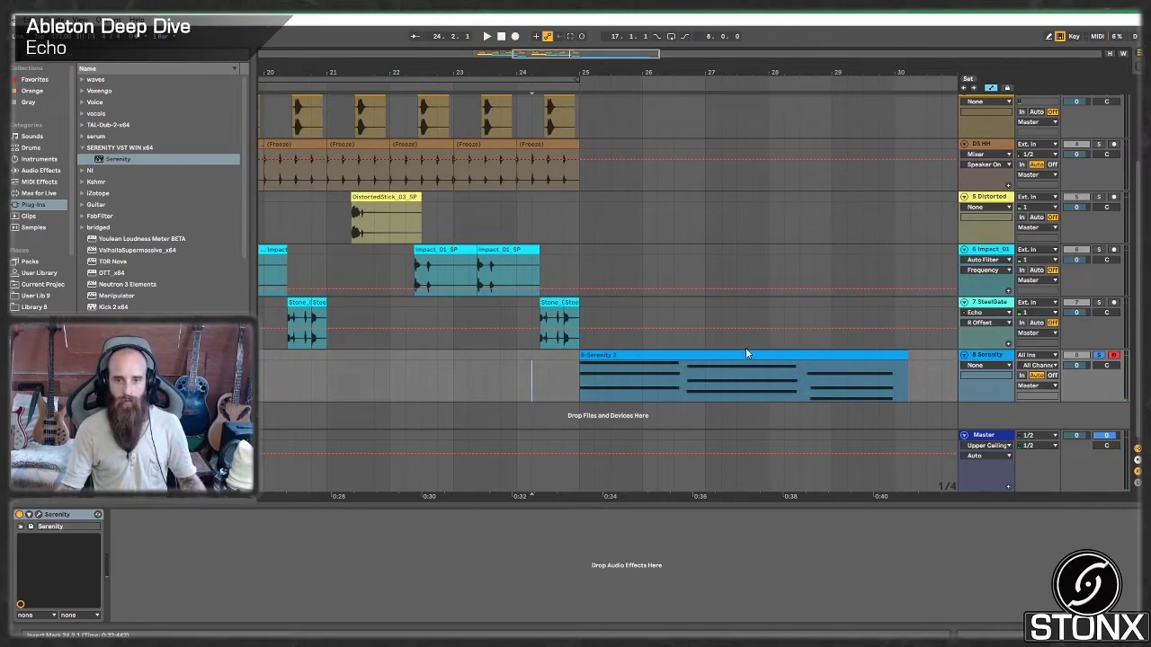
Step: Move the second and third chords in the Serenity clip earlier to start around 2.3 and bar 4, overlapping the preceding chord
double_click(730, 354)
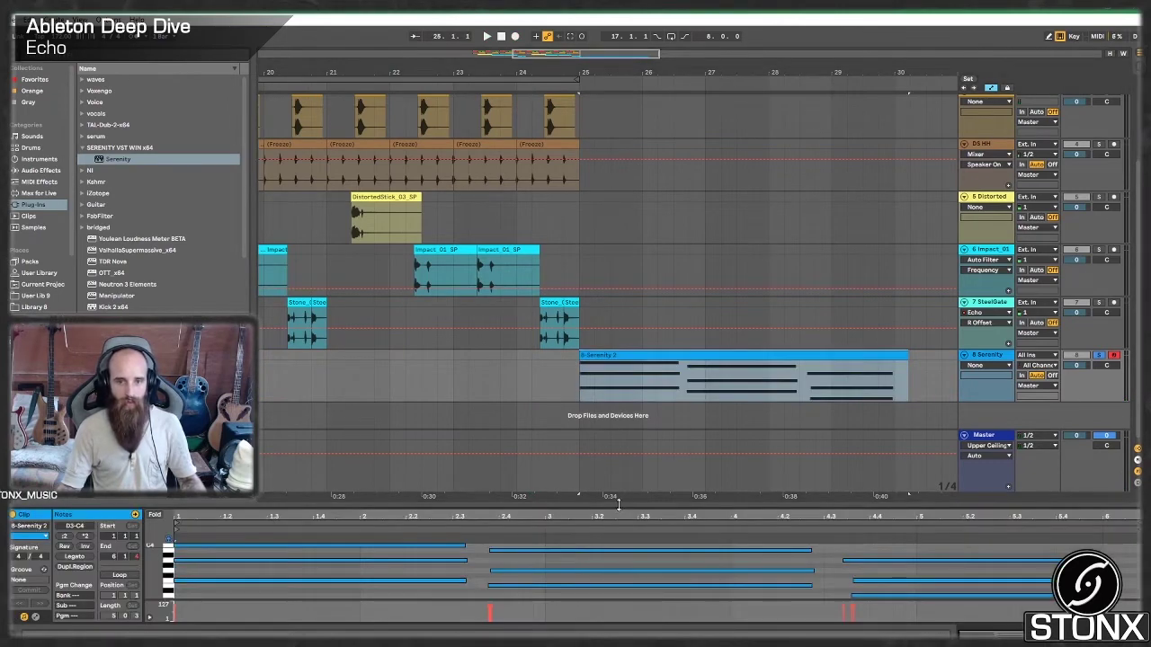
drag(619, 506, 618, 283)
drag(647, 419, 566, 335)
click(886, 334)
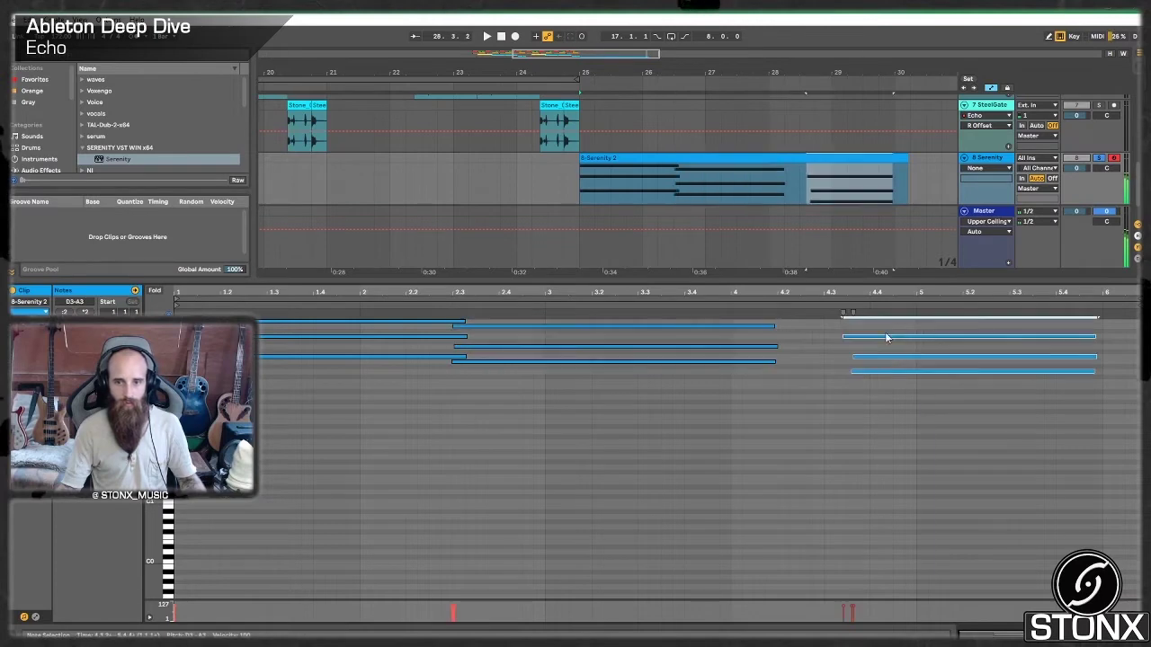
drag(882, 338, 735, 336)
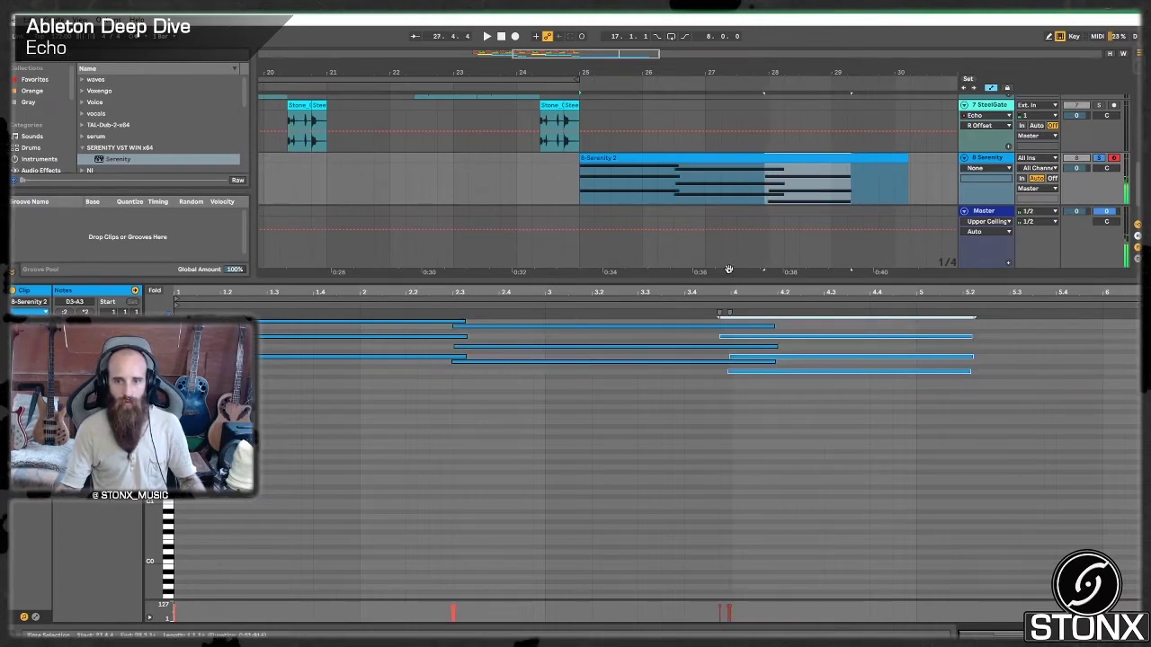
click(531, 176)
scroll(622, 202, up, 5)
drag(620, 280, 630, 625)
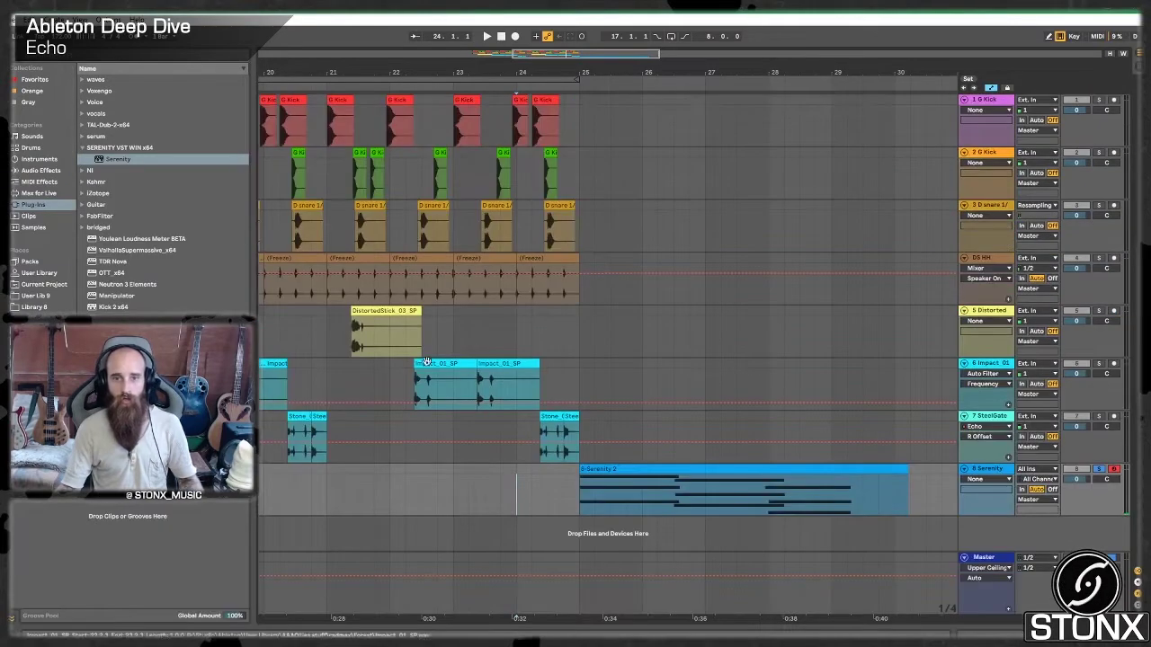
Step: Play the arrangement from 24.2.1 into the Serenity chords and unsolo the Serenity track
click(536, 336)
key(space)
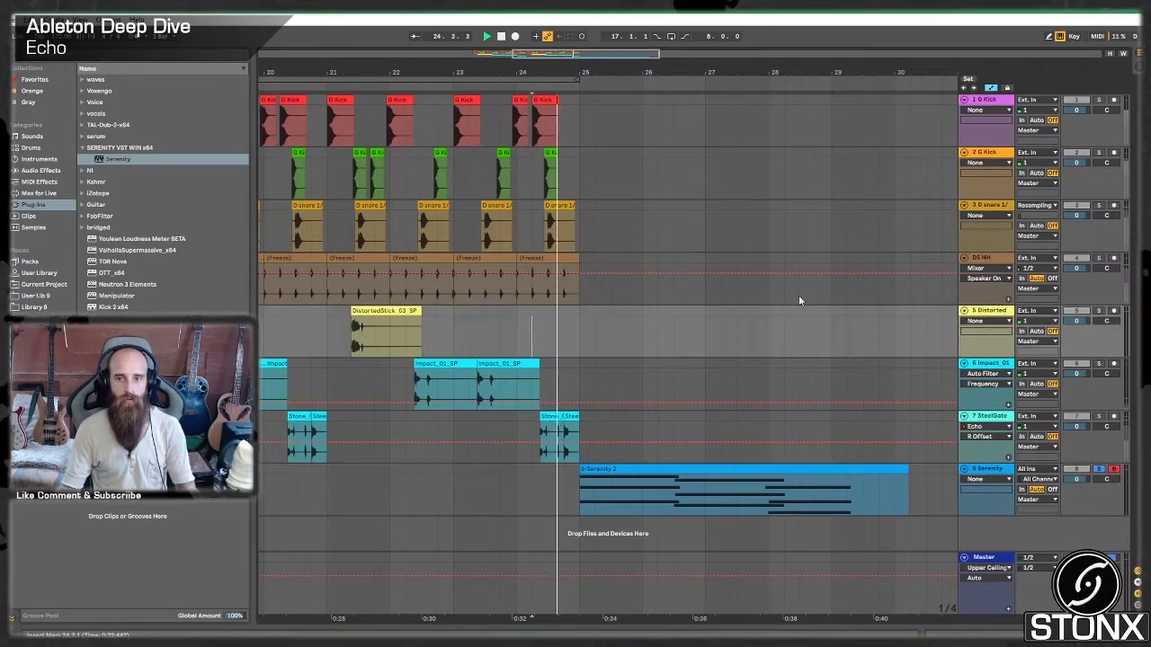
click(1099, 471)
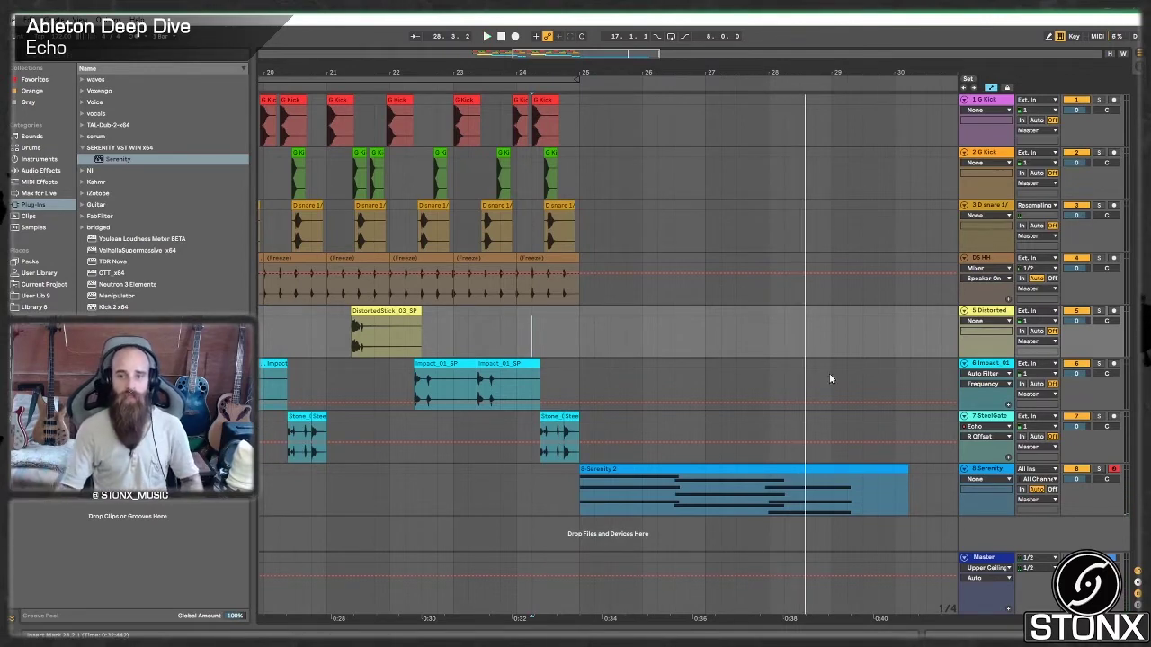
Step: Ramp the SteelGate Echo's Dry/Wet automation up to about 81% at bar 25 and play from 24.3.1
double_click(997, 432)
scroll(629, 414, down, 2)
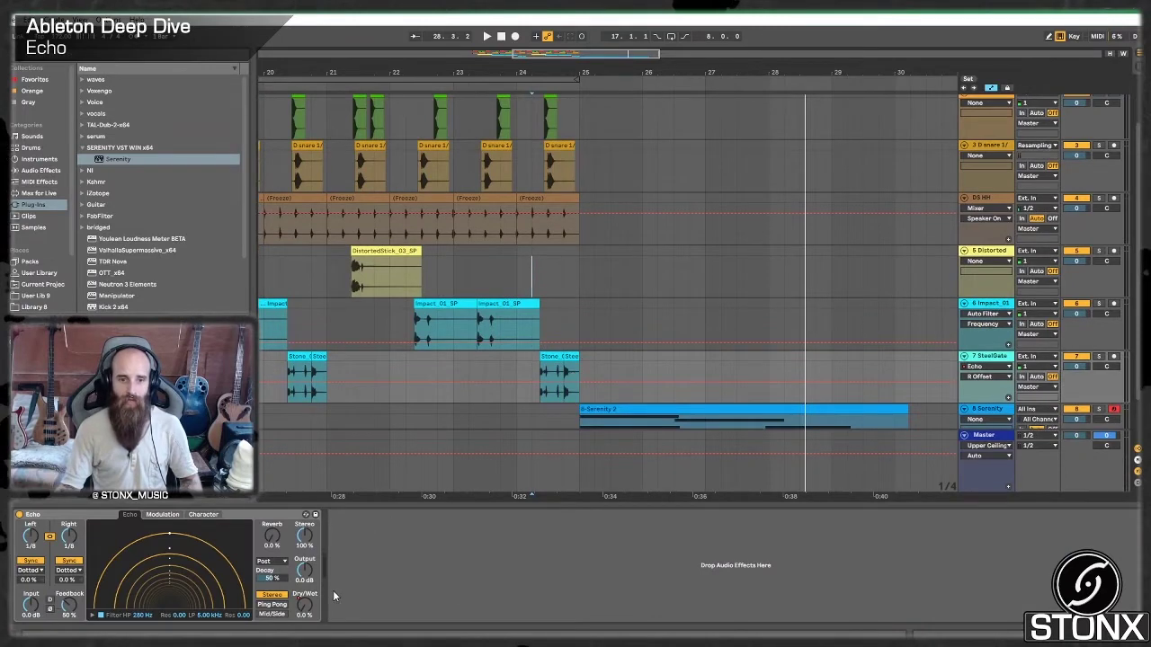
right_click(309, 606)
click(348, 531)
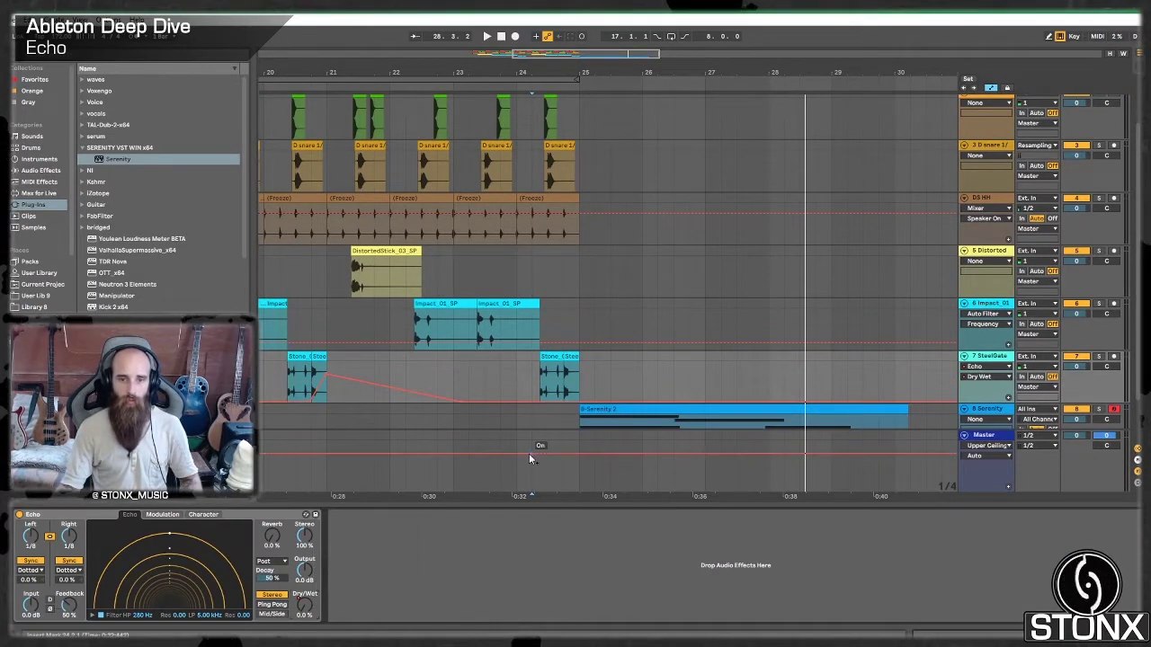
drag(580, 401, 581, 368)
click(547, 285)
key(space)
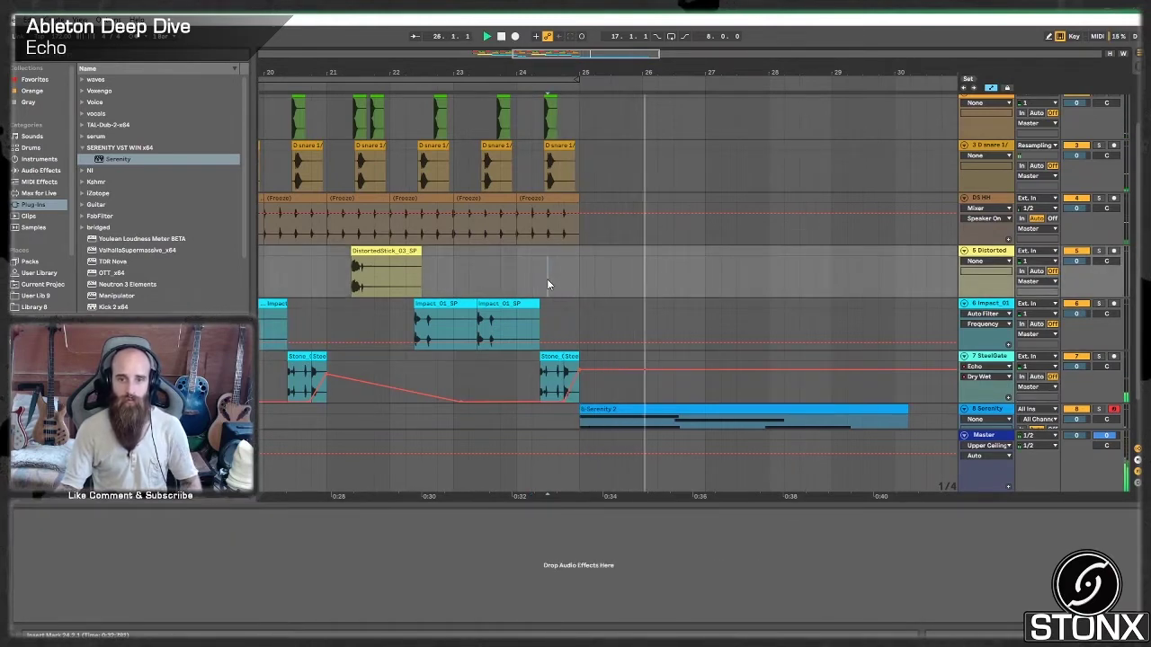
Step: Show the SteelGate Echo's Feedback automation and ramp it up to about 117% at bar 25
click(986, 359)
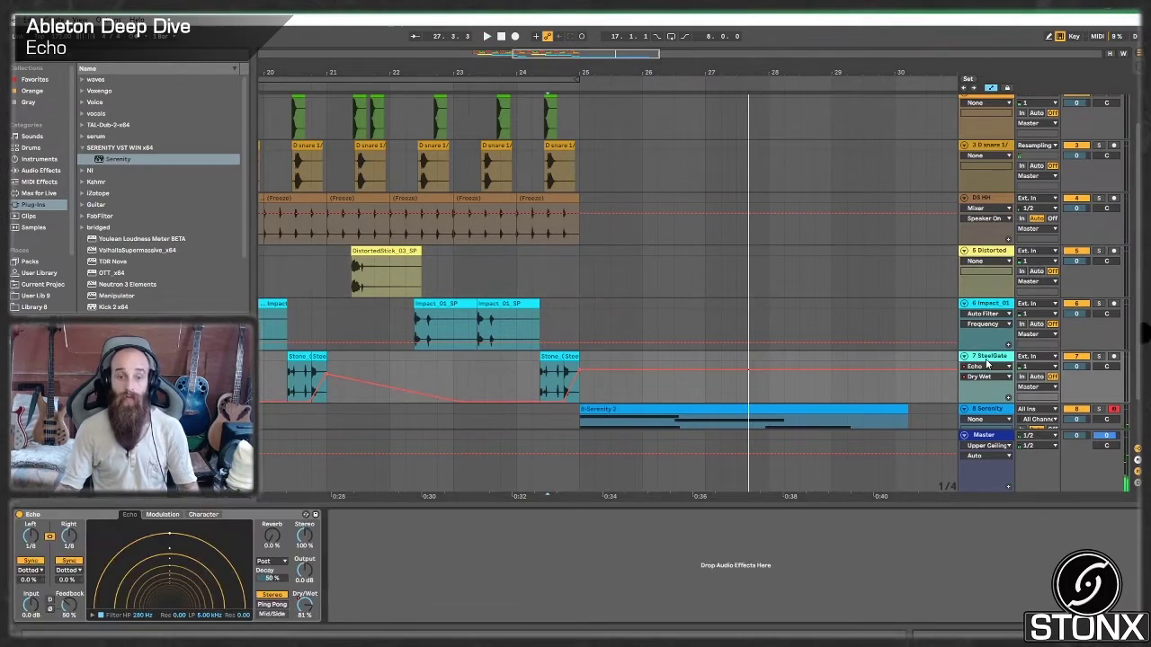
right_click(66, 602)
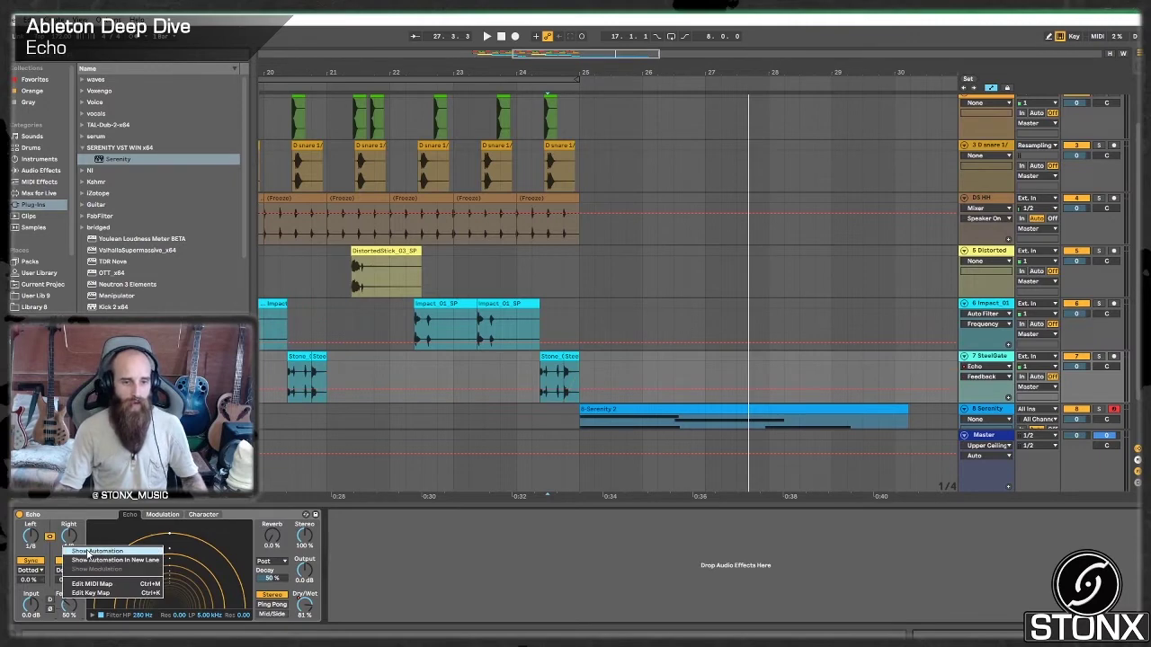
click(88, 552)
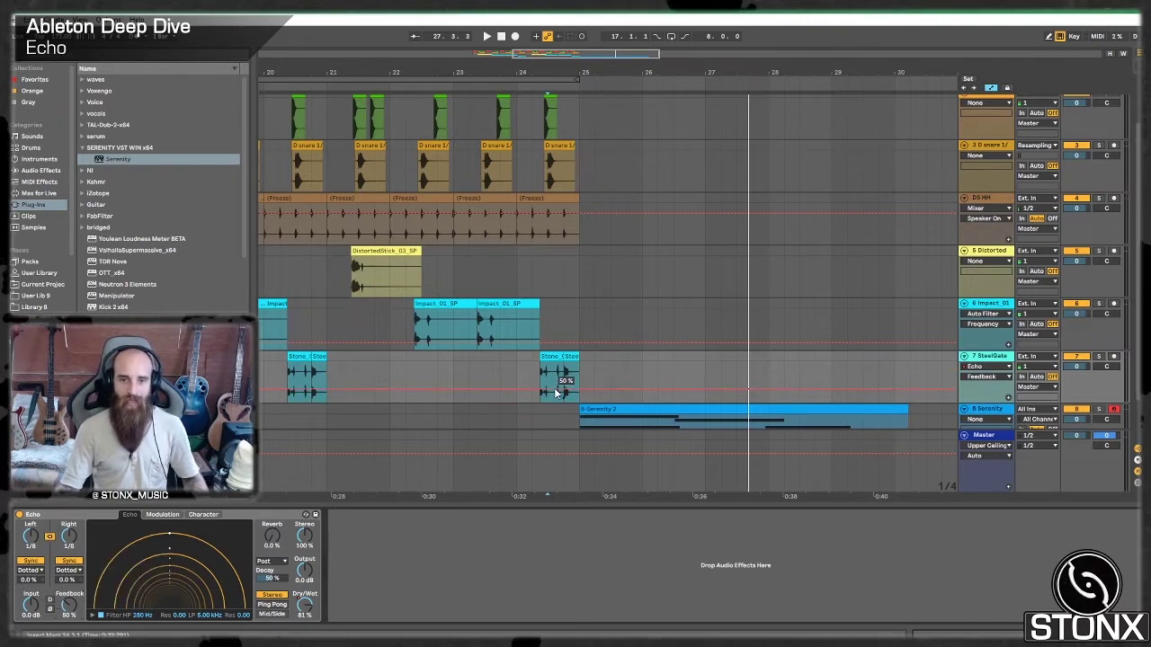
drag(748, 384, 748, 372)
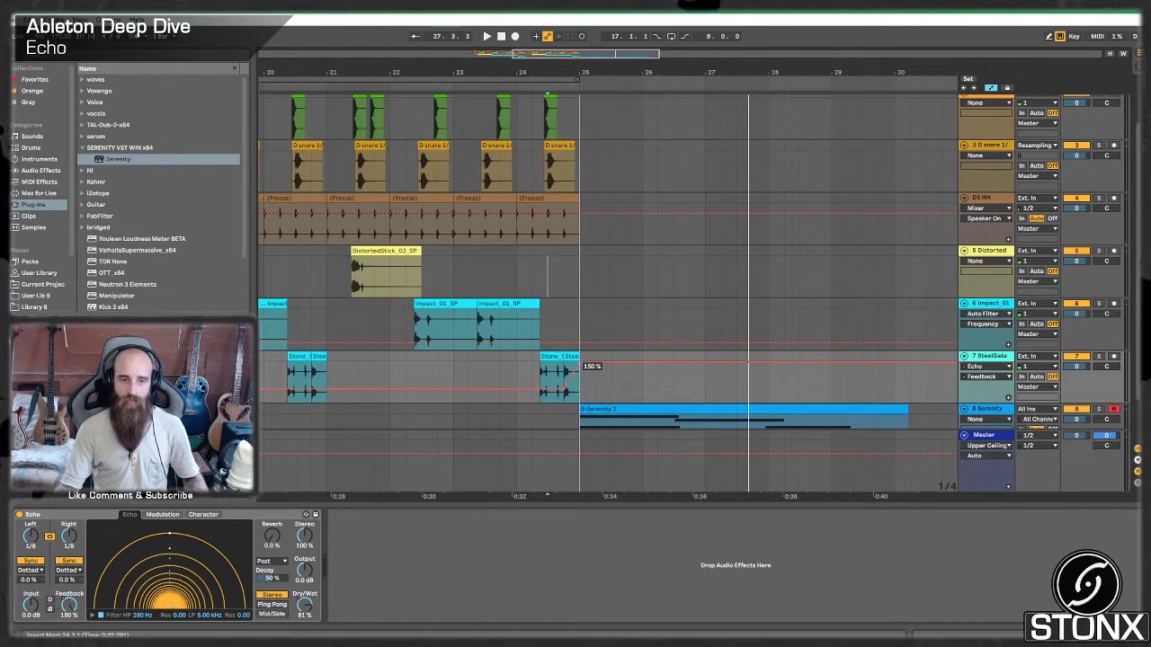
drag(577, 378, 574, 372)
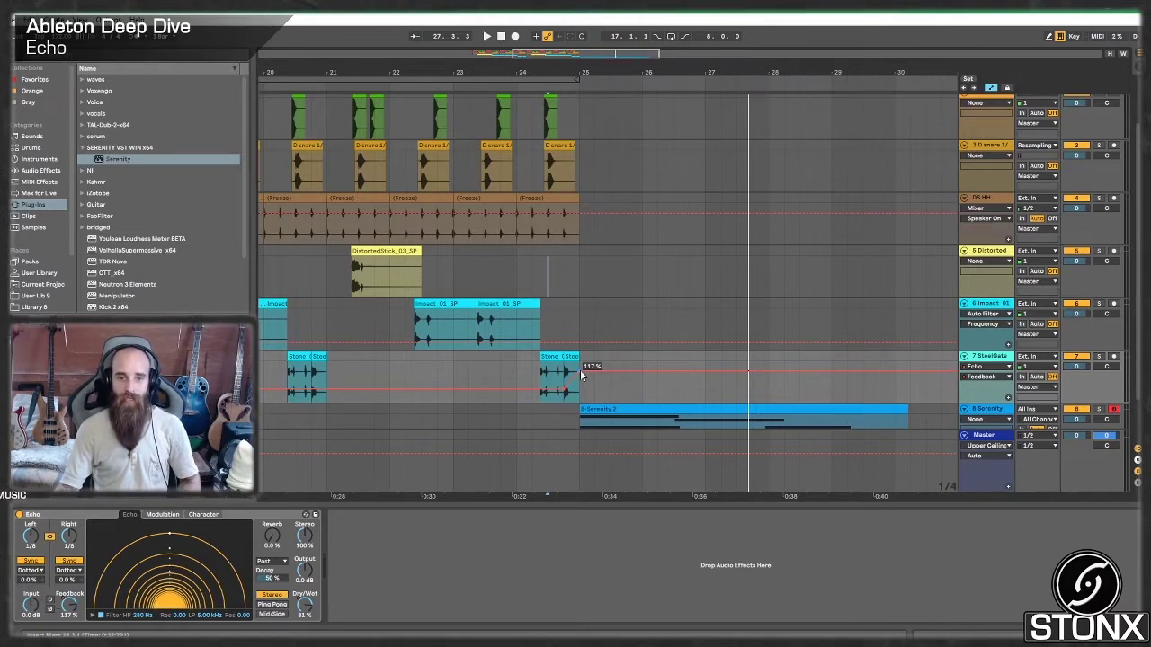
Step: Play the arrangement from 24.4.1 past the drop marker with the SteelGate Echo's controls displayed
click(301, 299)
key(space)
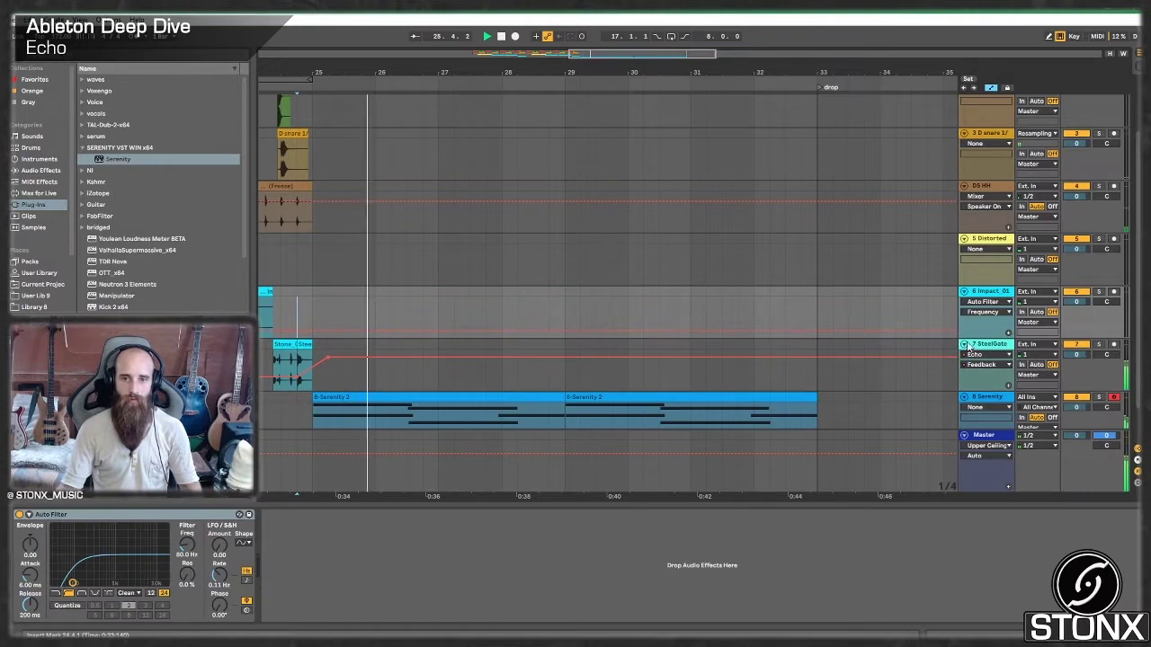
click(671, 385)
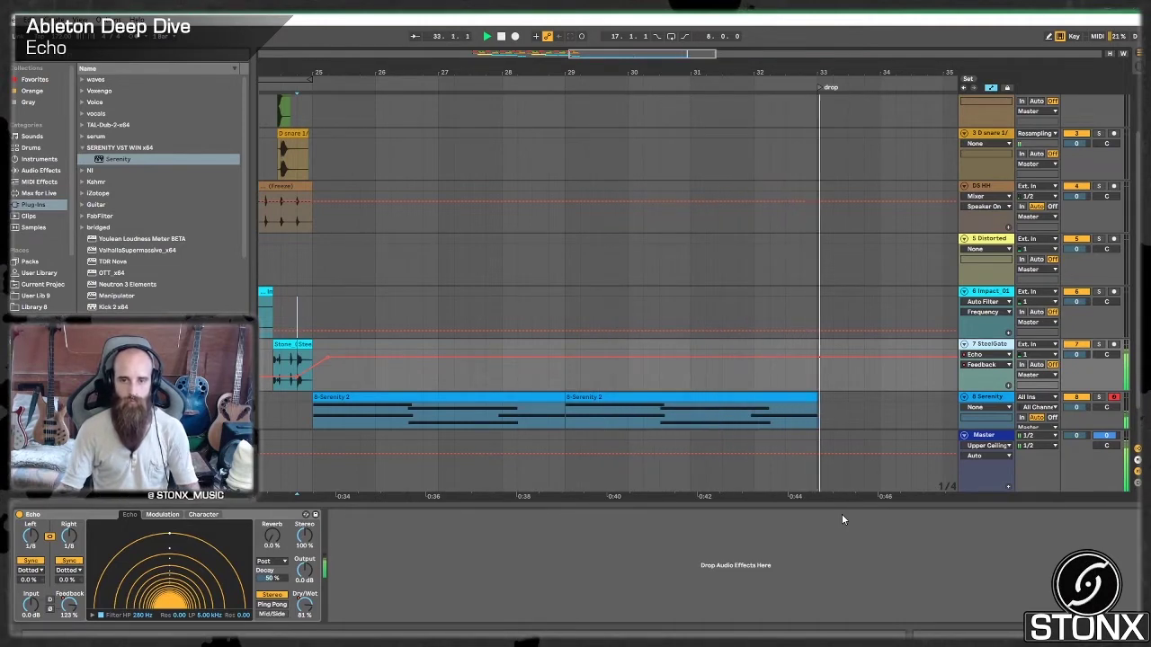
drag(604, 54, 606, 15)
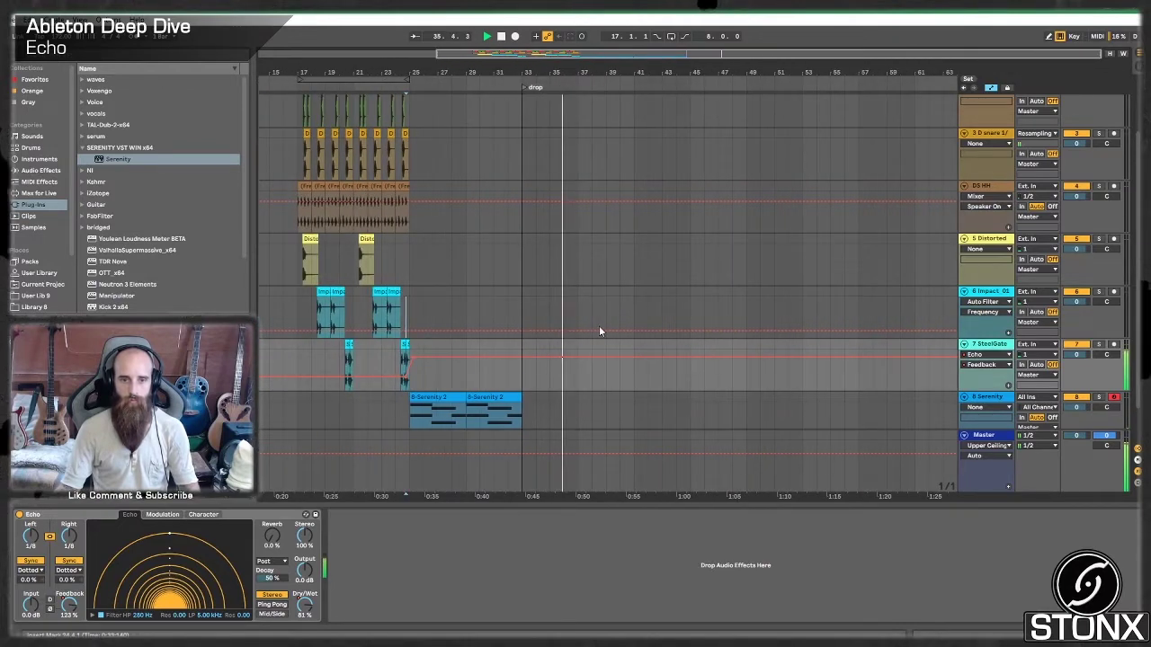
key(space)
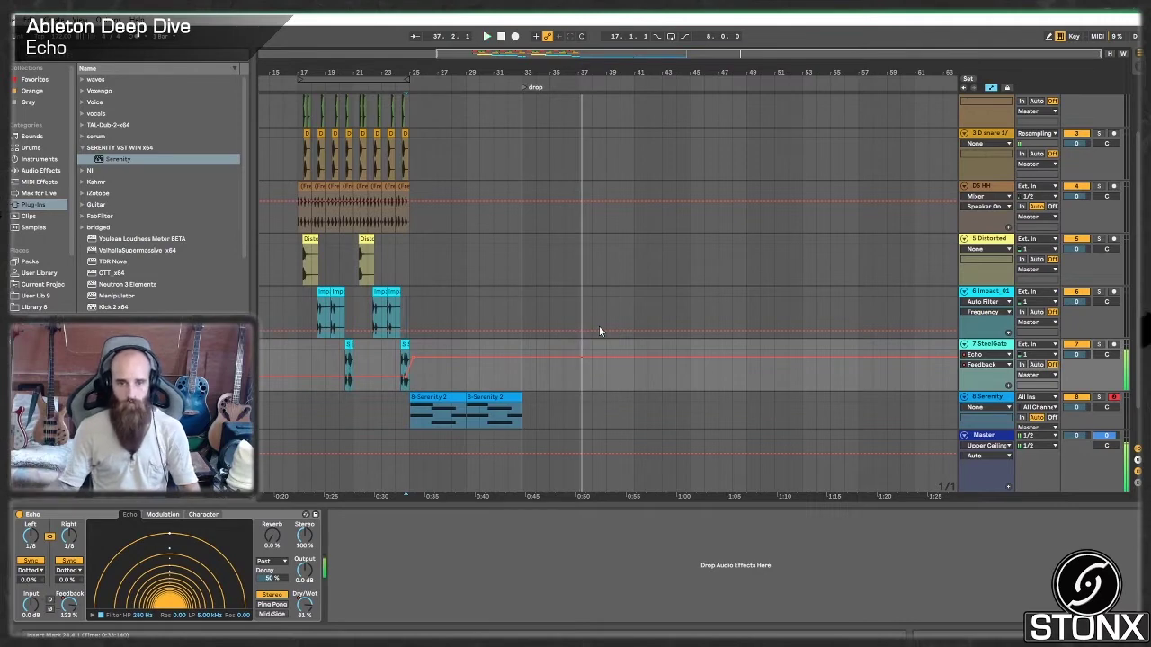
Step: Expand the SteelGate Echo's filter display and set the high-pass to about 267 Hz and the low-pass to about 9.92 kHz
click(774, 400)
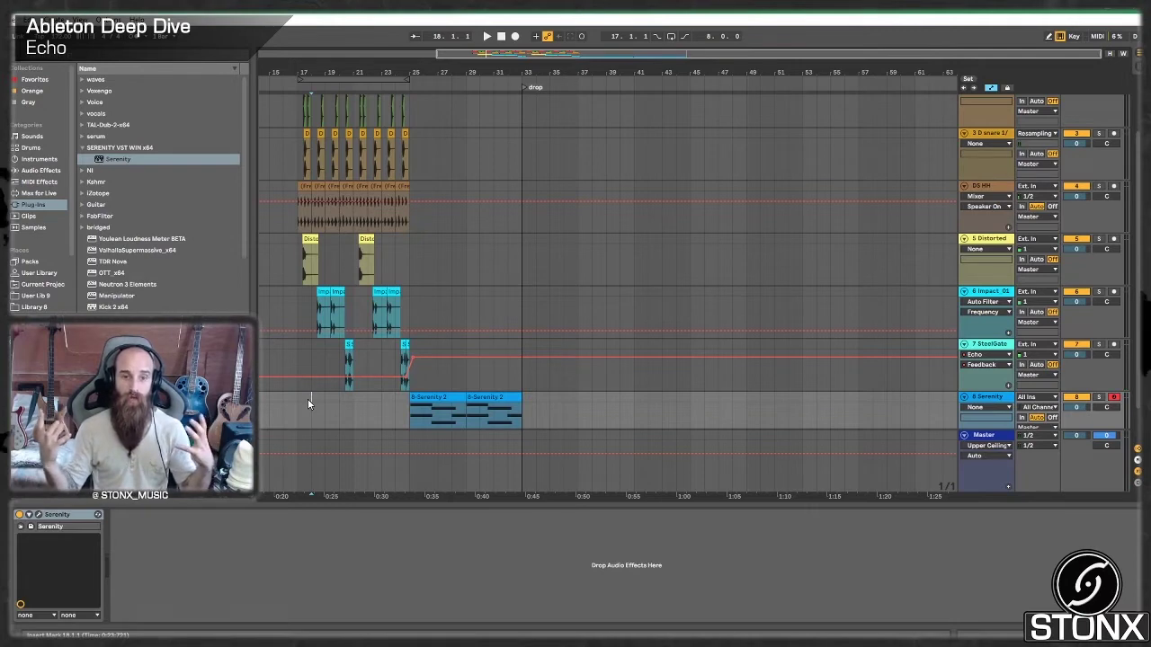
click(1008, 350)
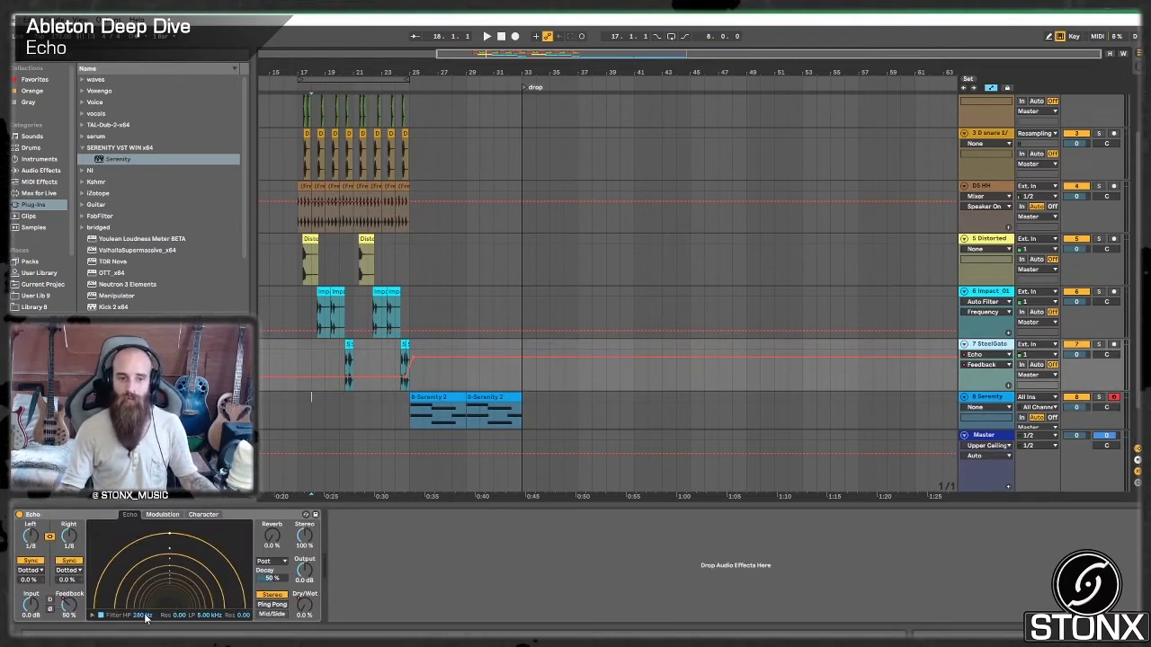
click(144, 616)
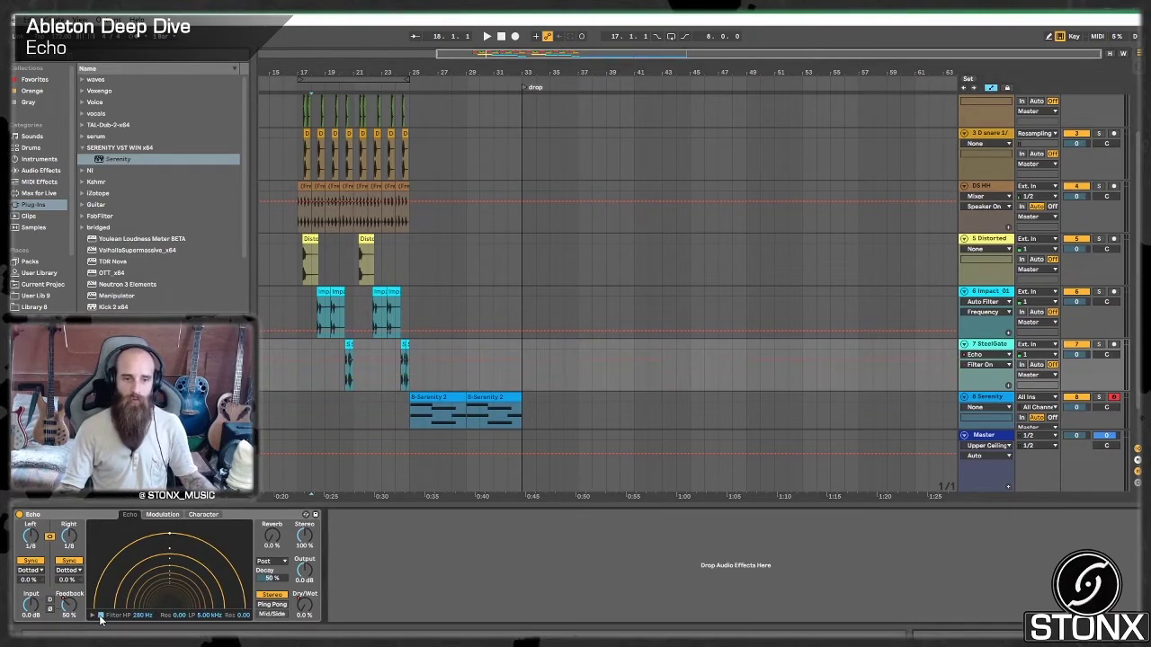
click(93, 617)
drag(153, 609, 121, 594)
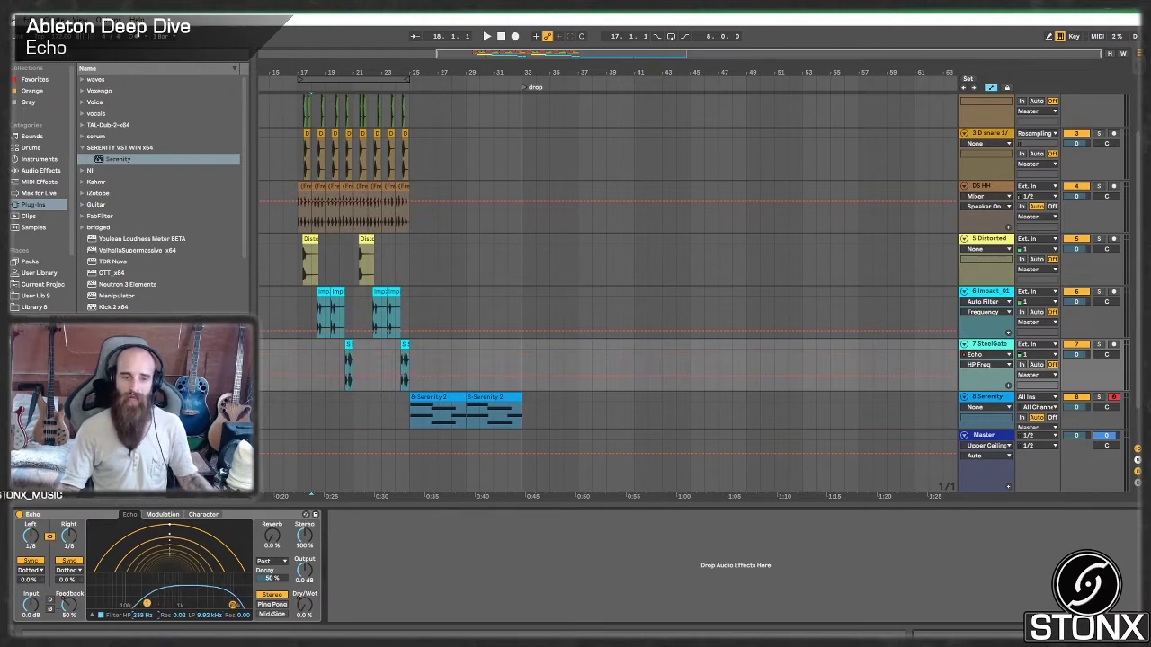
Step: Automate the Echo's HP Freq as a rising ramp from about bar 26 to bar 41, moving the drop marker to bar 41
right_click(141, 559)
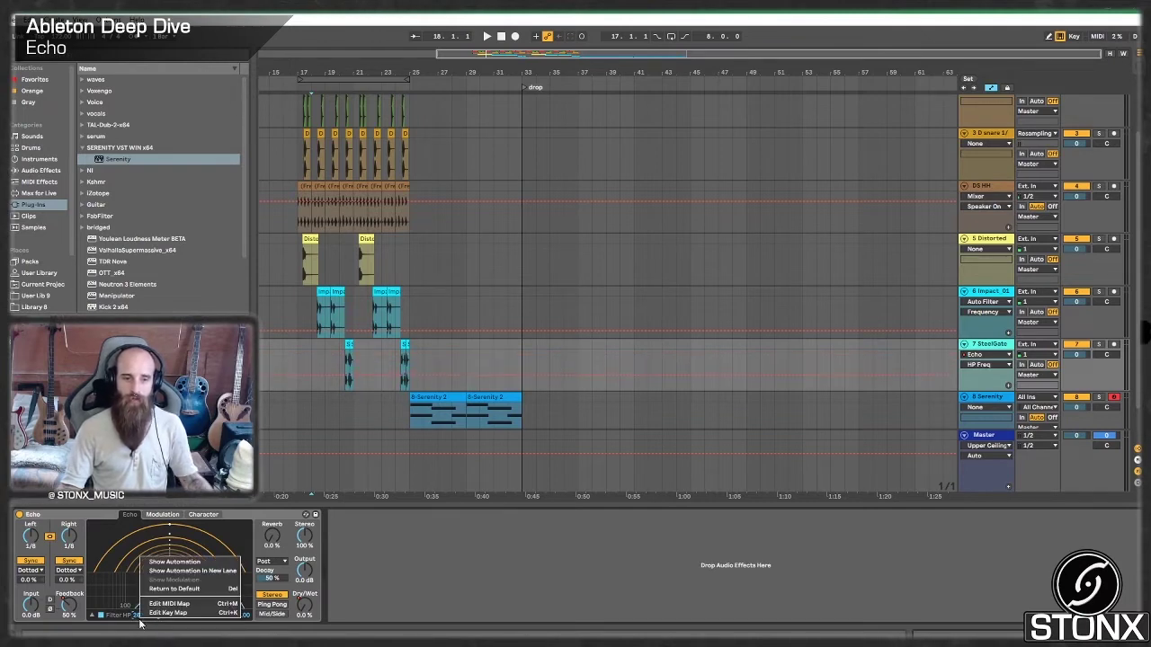
click(157, 565)
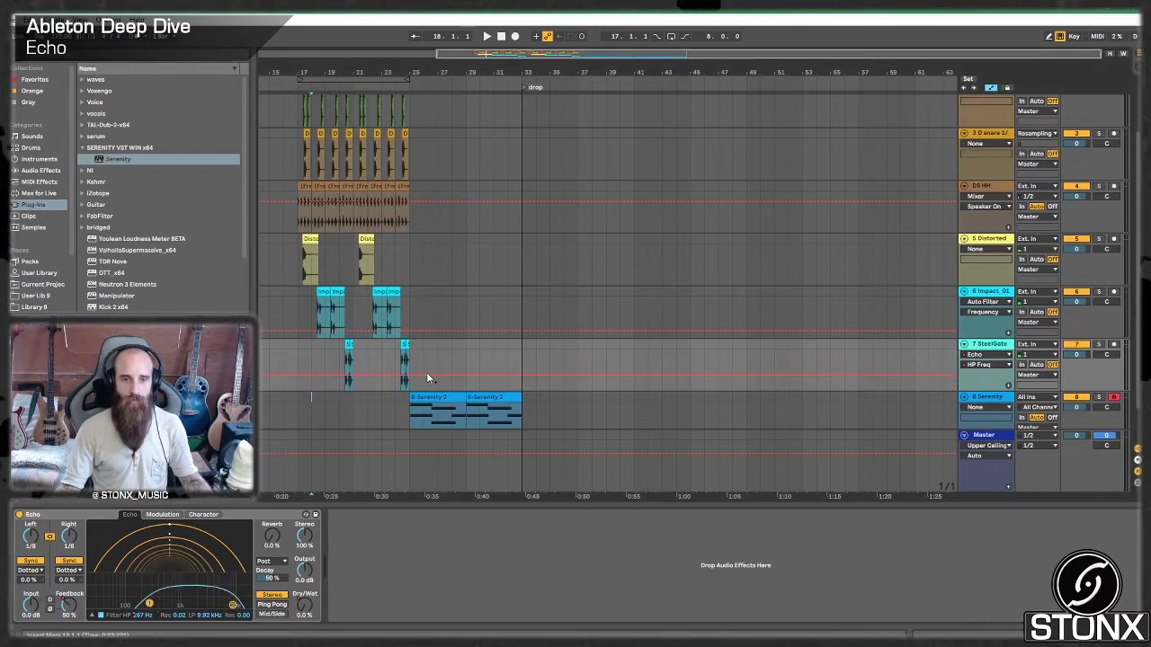
drag(506, 379, 524, 356)
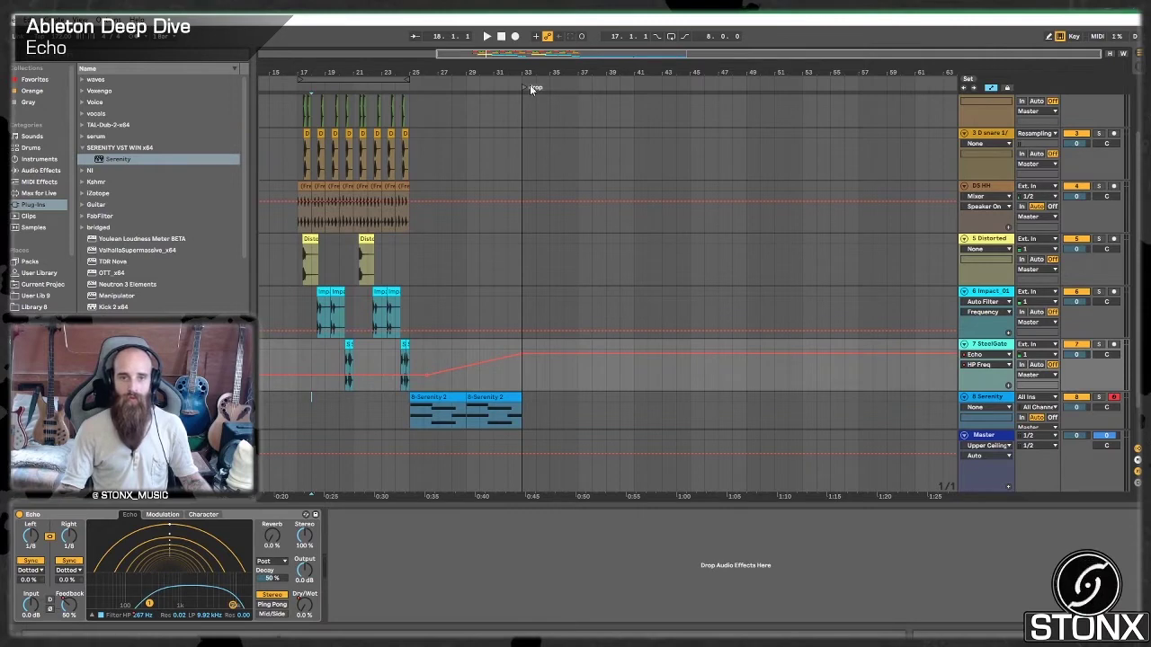
drag(525, 87, 642, 94)
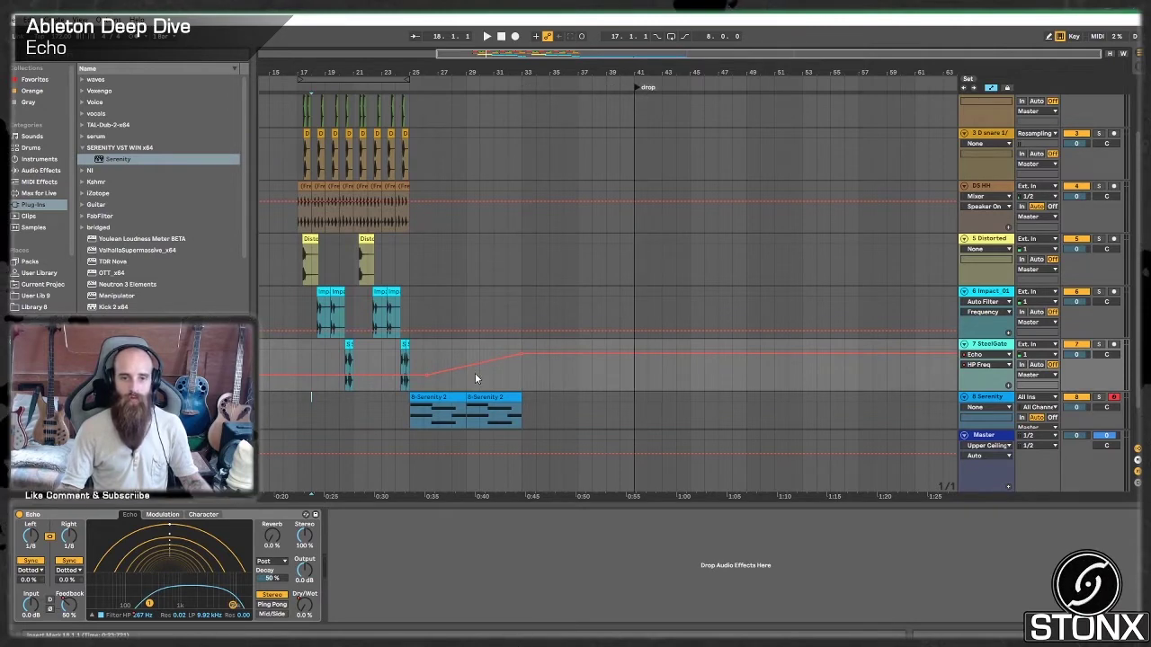
drag(522, 357, 600, 354)
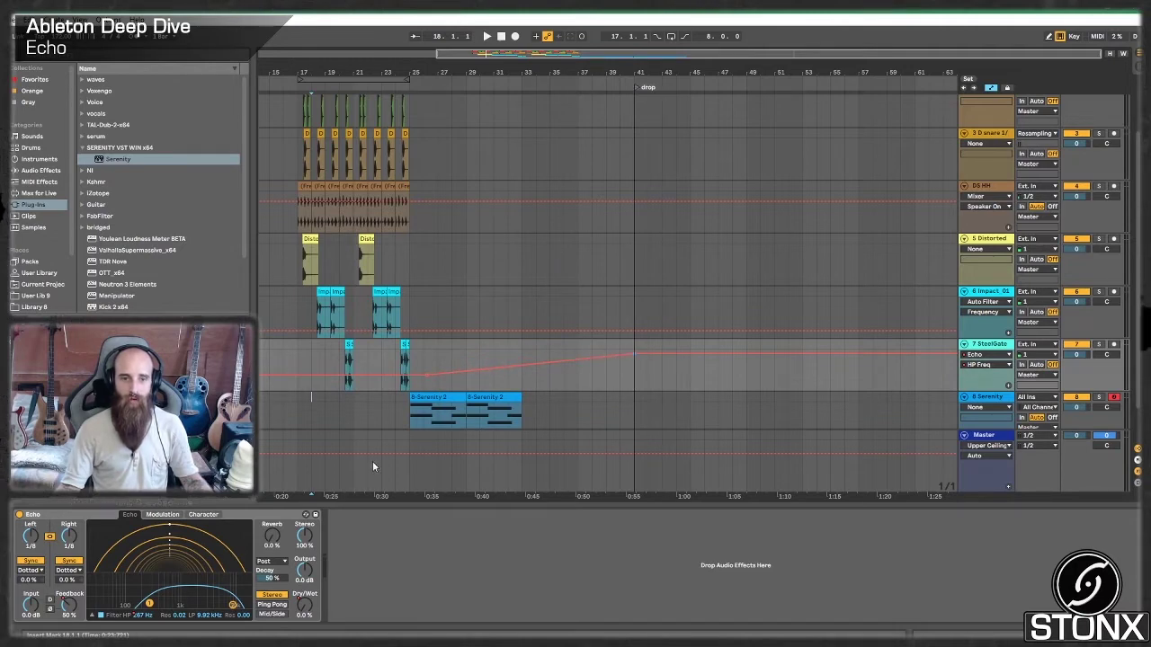
Step: Play the arrangement from 24.1.1 and display the SteelGate Echo during the high-pass sweep
click(396, 401)
key(space)
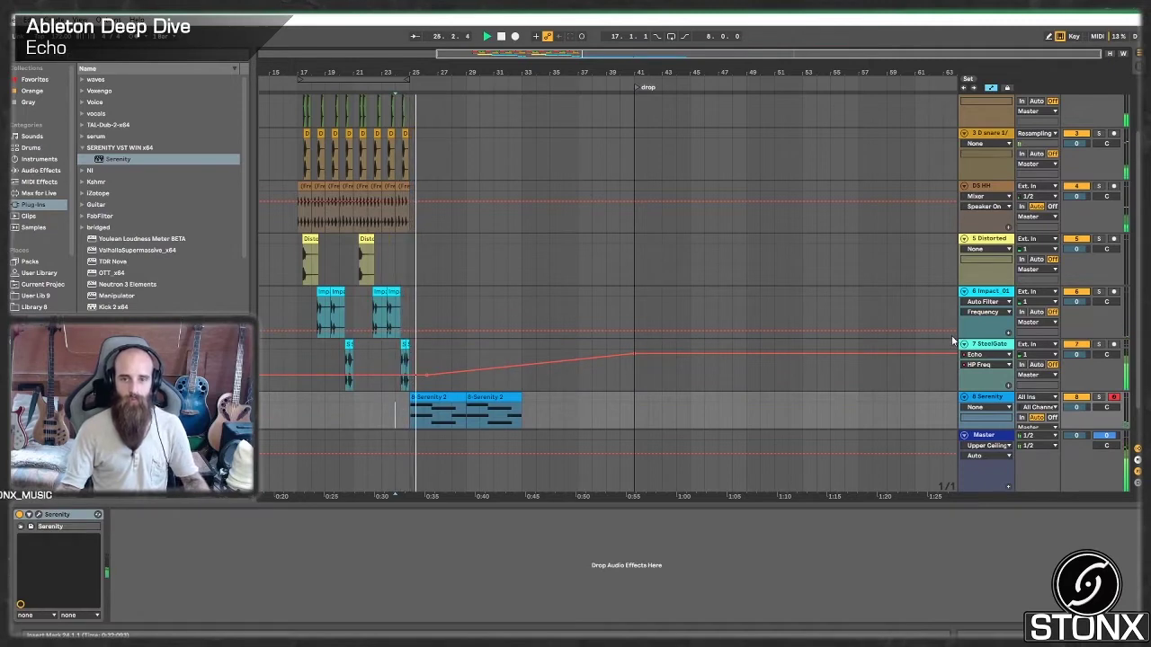
click(991, 345)
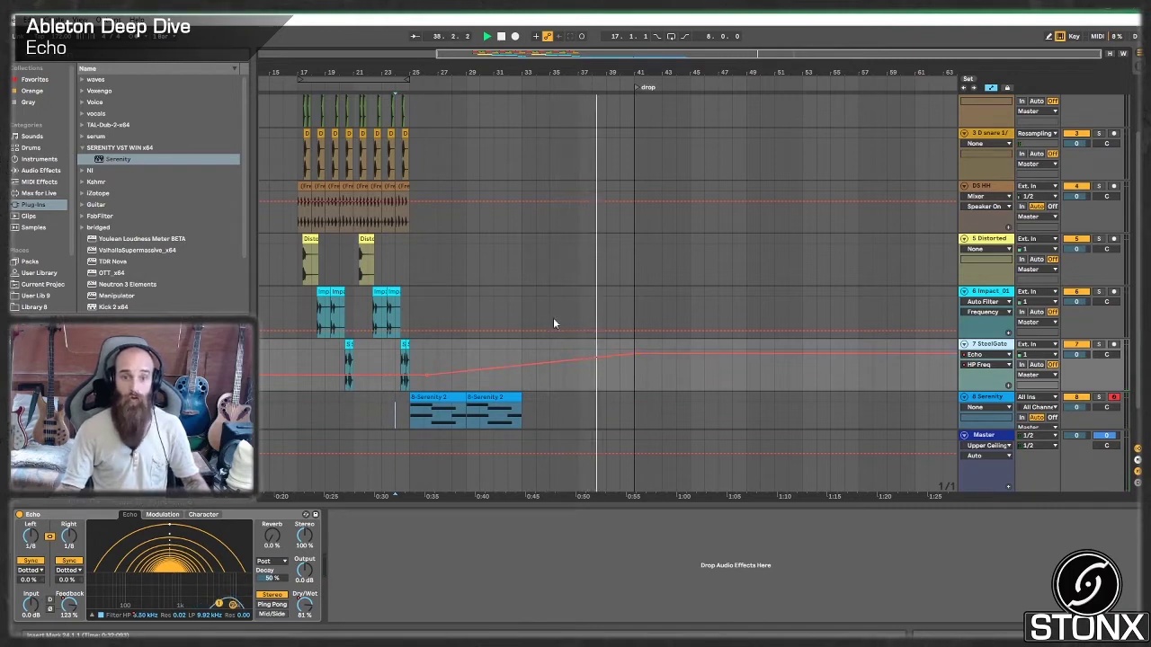
Step: Ramp the SteelGate Echo's Reverb Level automation from bar 25 up to about 73% at bar 29 and play from 24.1.1
click(274, 536)
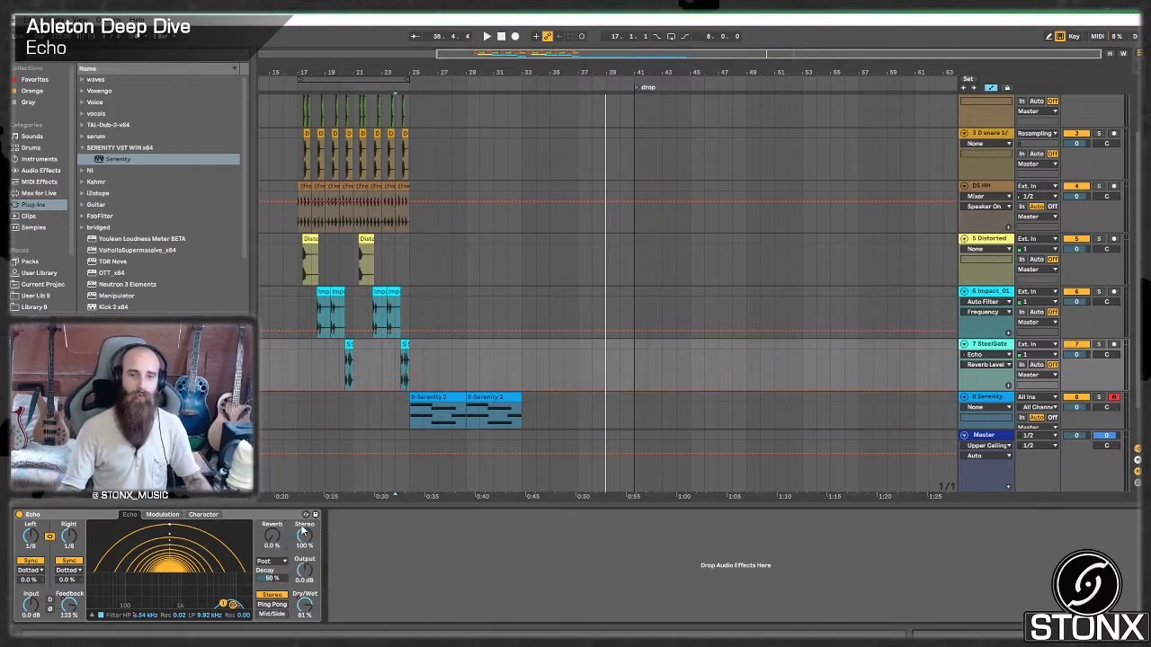
click(417, 388)
drag(437, 388, 466, 364)
click(401, 373)
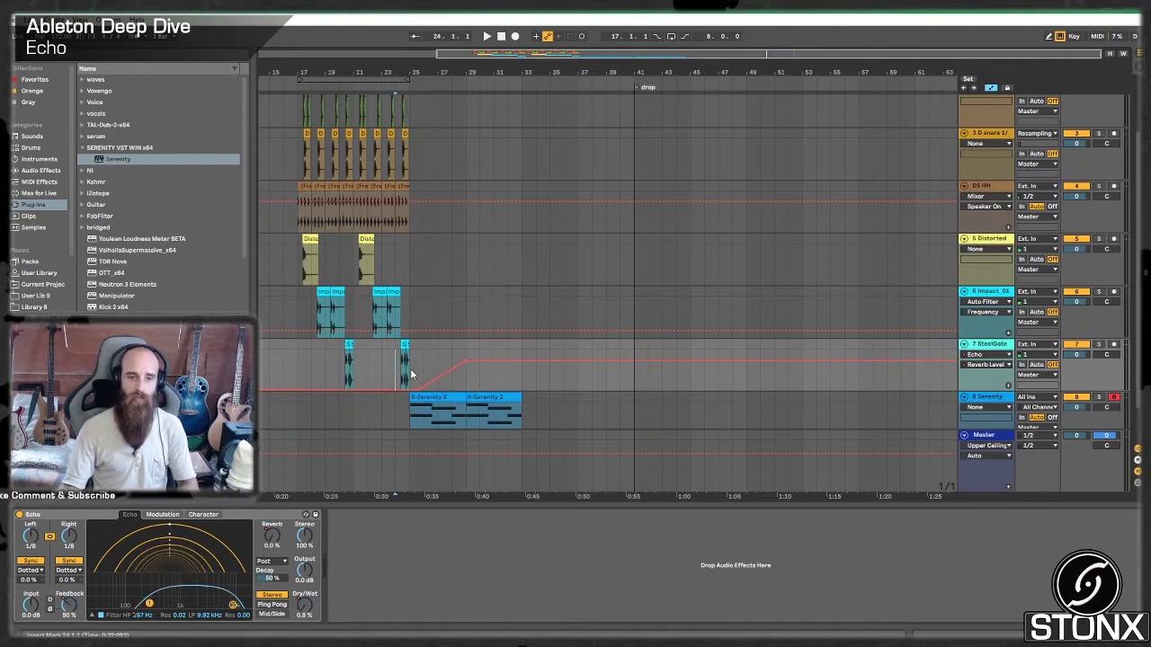
key(space)
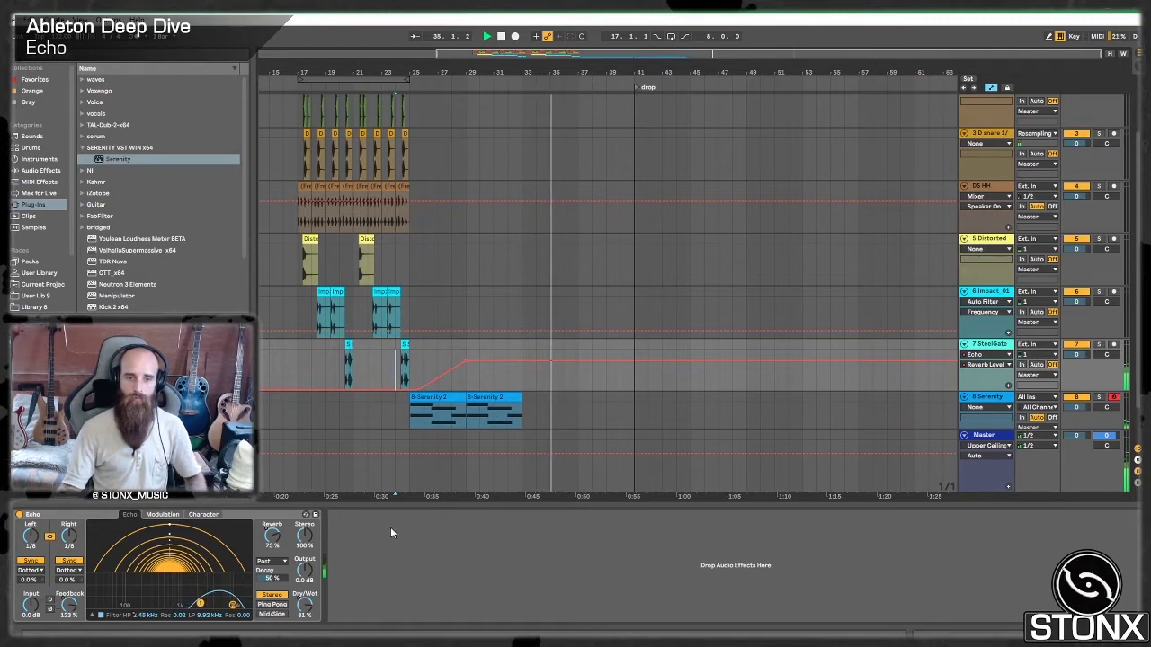
Step: Fade the SteelGate Echo's Dry/Wet automation from bar 25 down to about 12% at bar 27, playing from 24.1.1
right_click(316, 598)
click(351, 550)
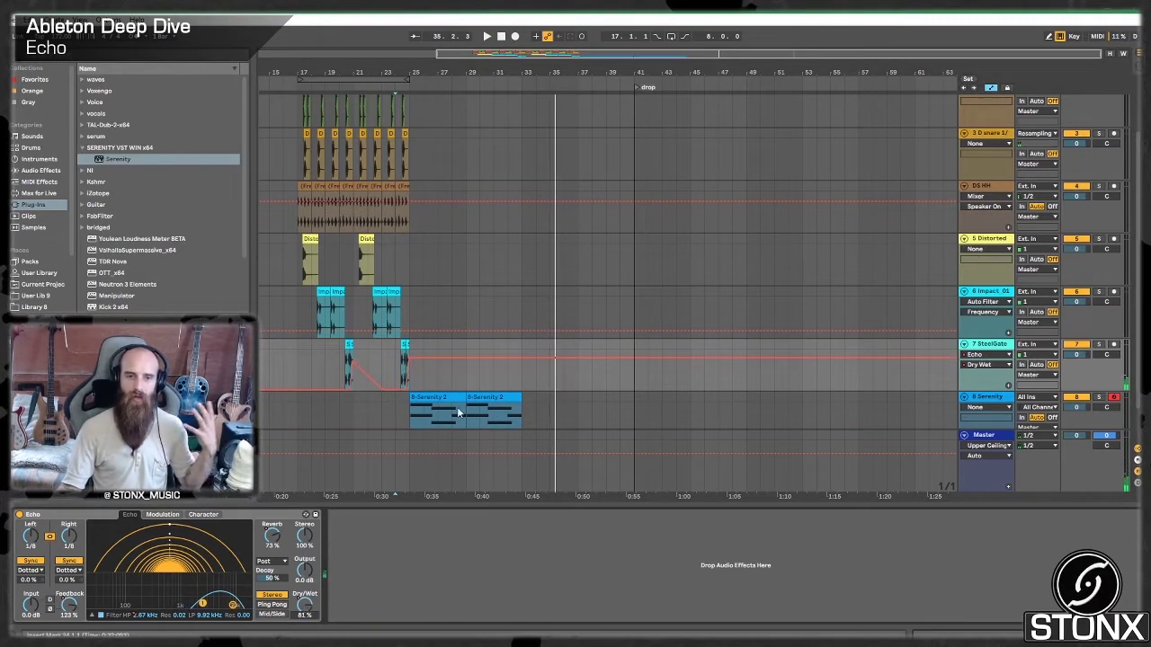
drag(445, 356, 522, 369)
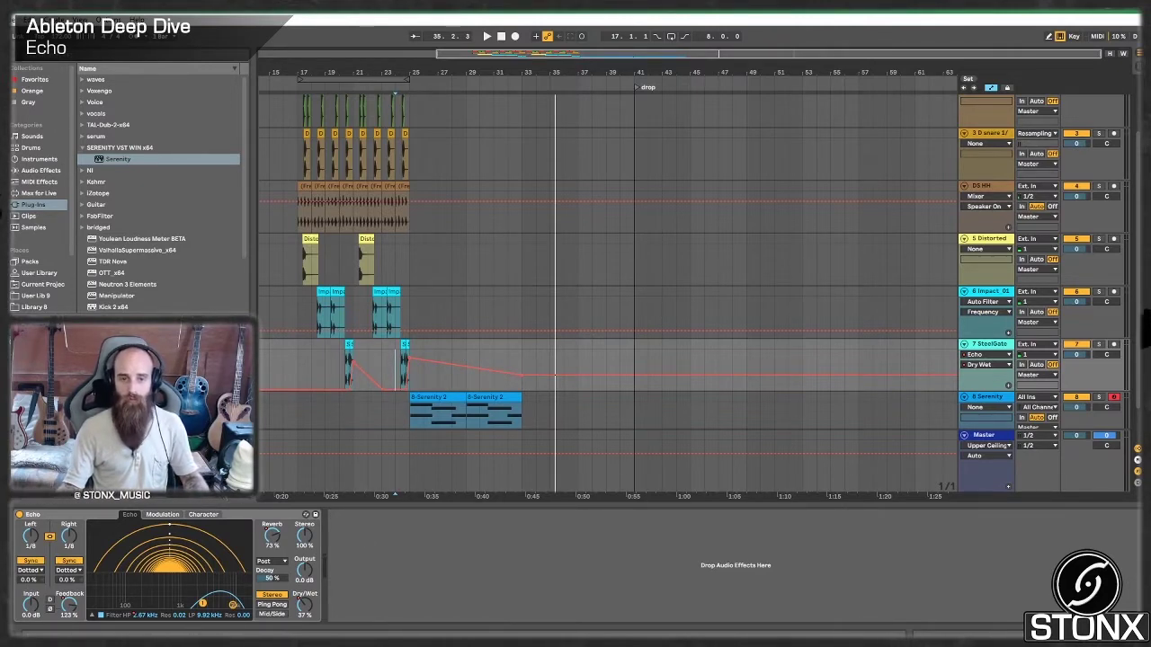
click(401, 402)
key(space)
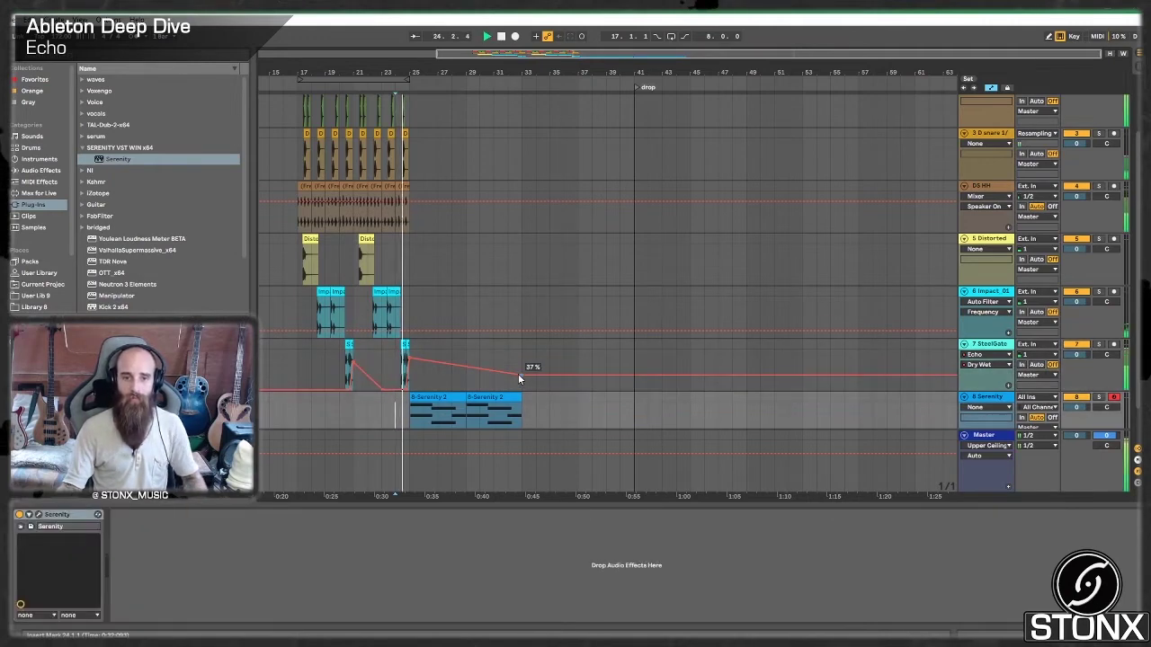
drag(521, 373, 437, 383)
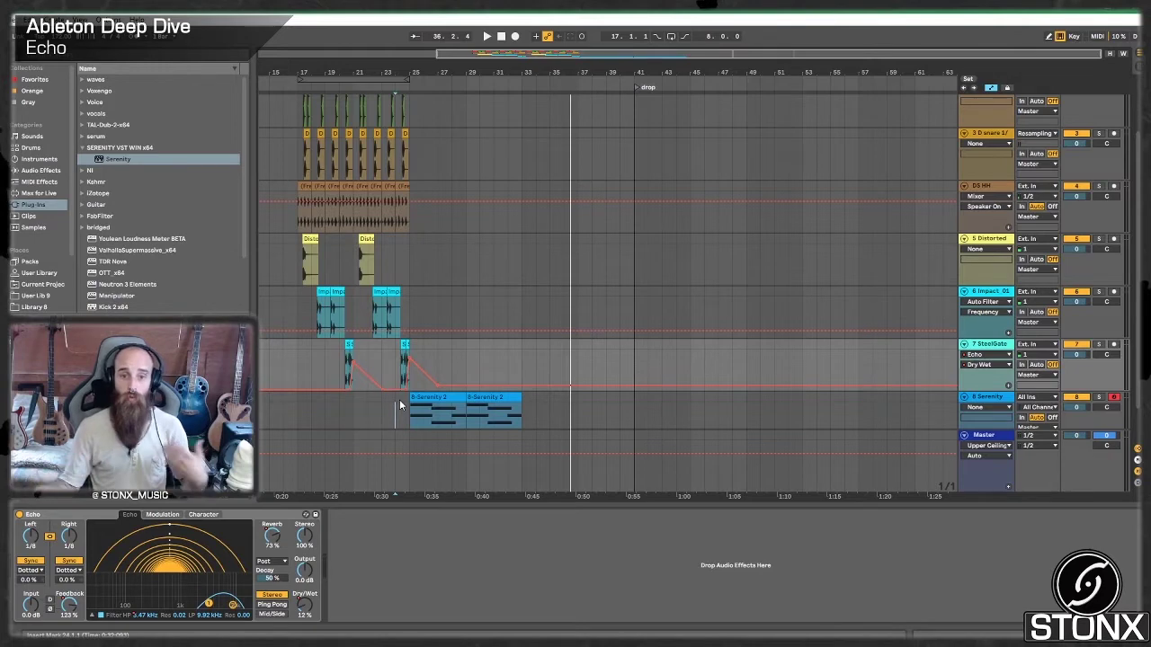
Step: Bypass the SteelGate Echo, play the transition from 23.1.1 for comparison, and switch the Echo back on
click(20, 514)
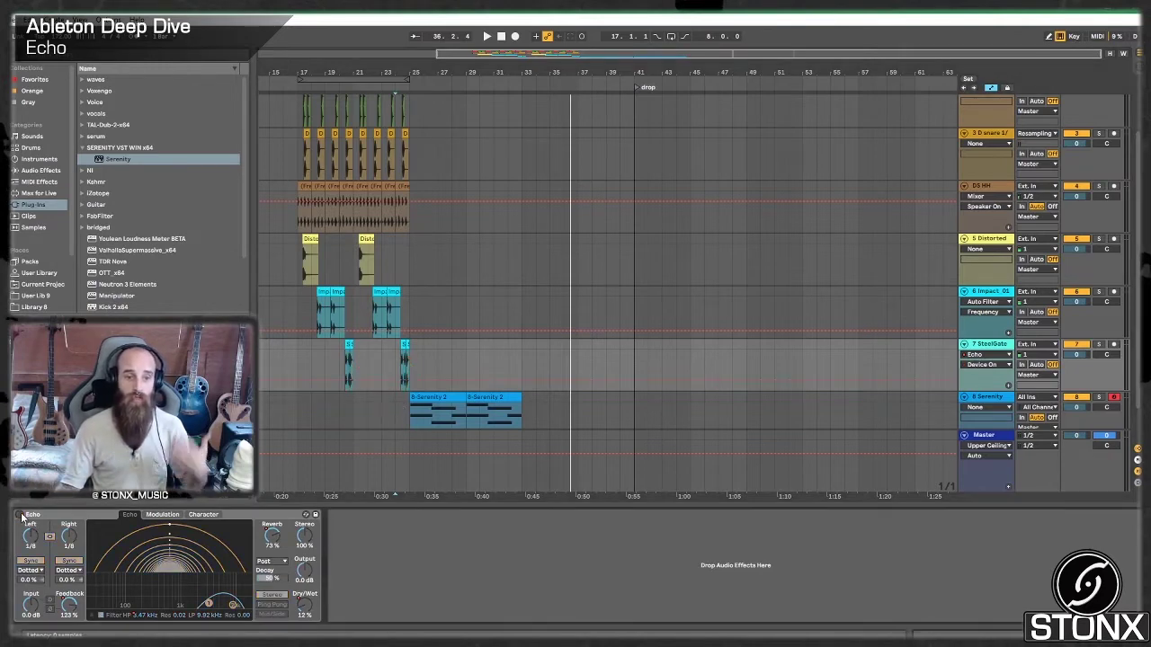
click(384, 409)
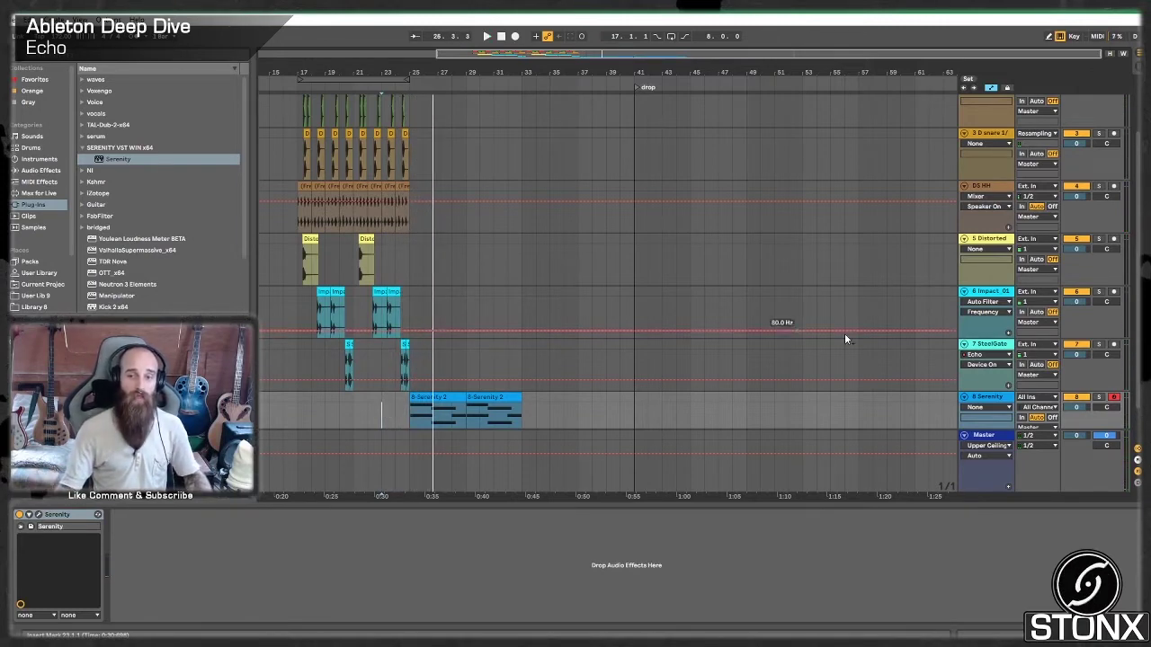
click(991, 347)
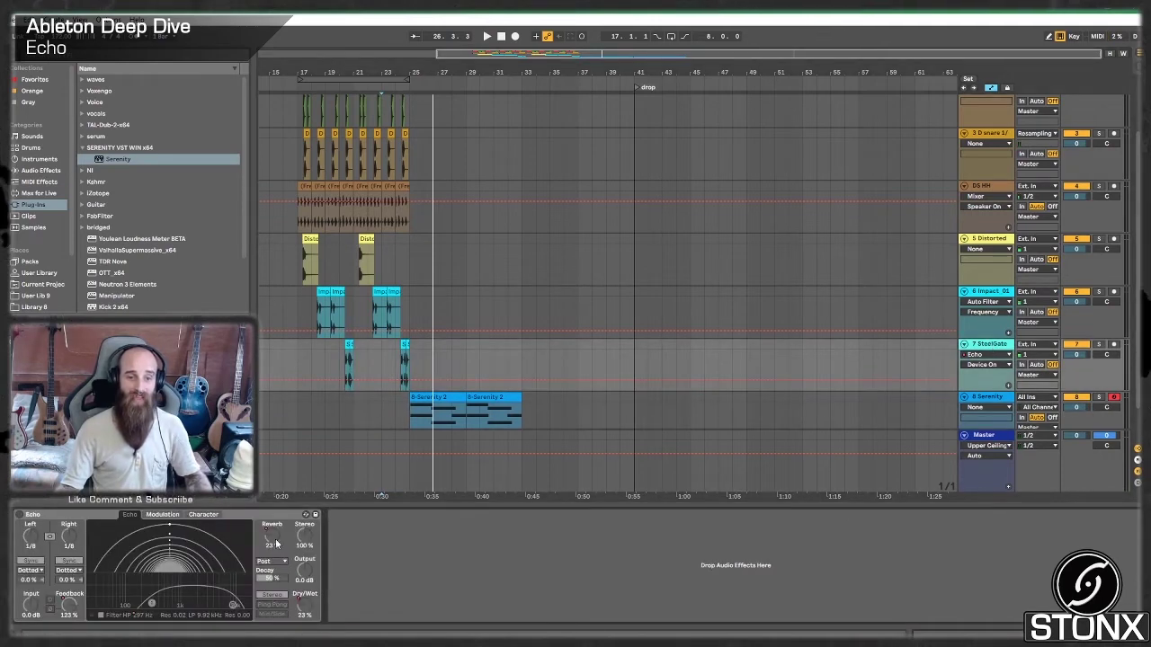
click(19, 515)
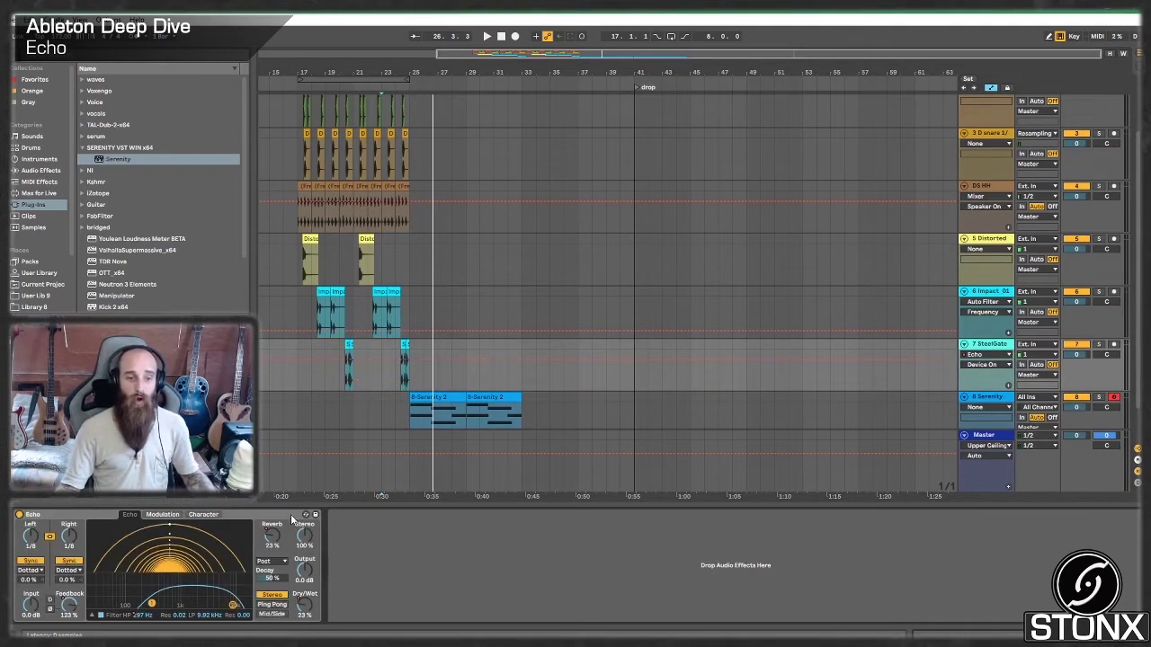
Step: Show the Echo's Reverb Level automation and play the arrangement from 24.1.1 into the Serenity chords
click(271, 537)
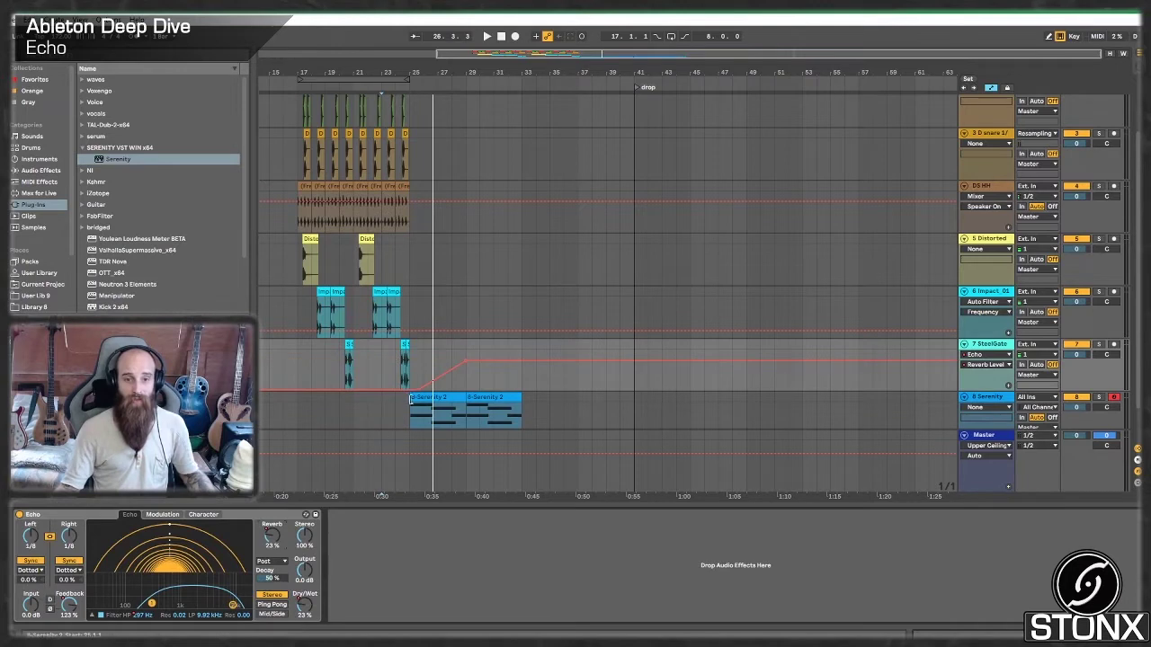
drag(386, 378, 408, 380)
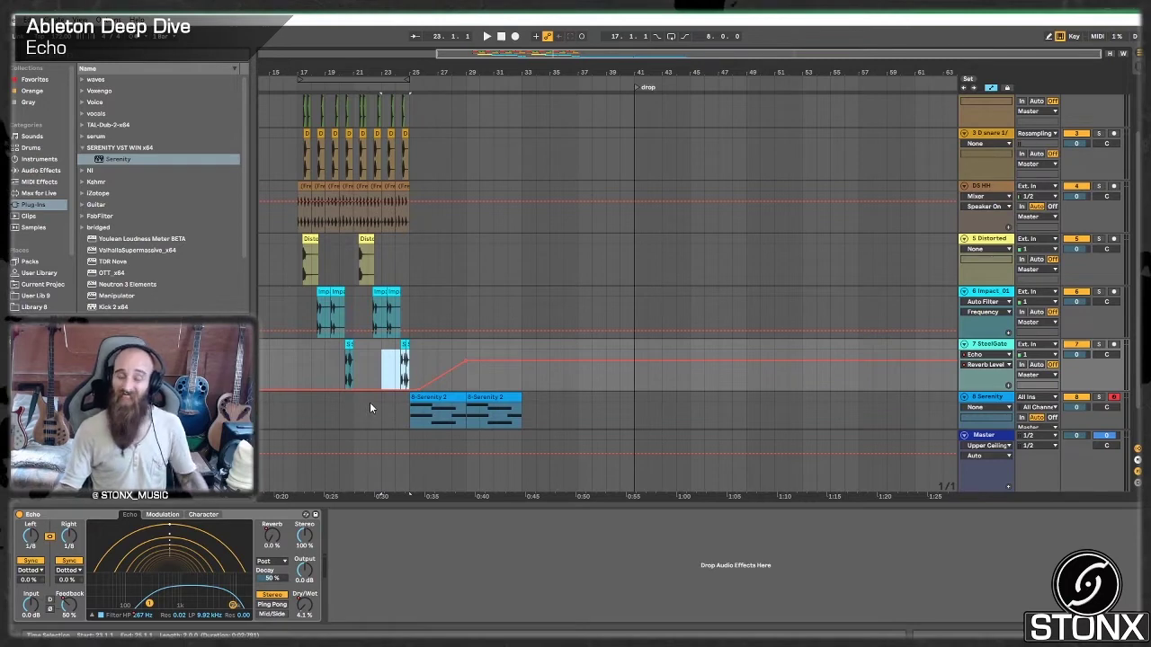
click(414, 369)
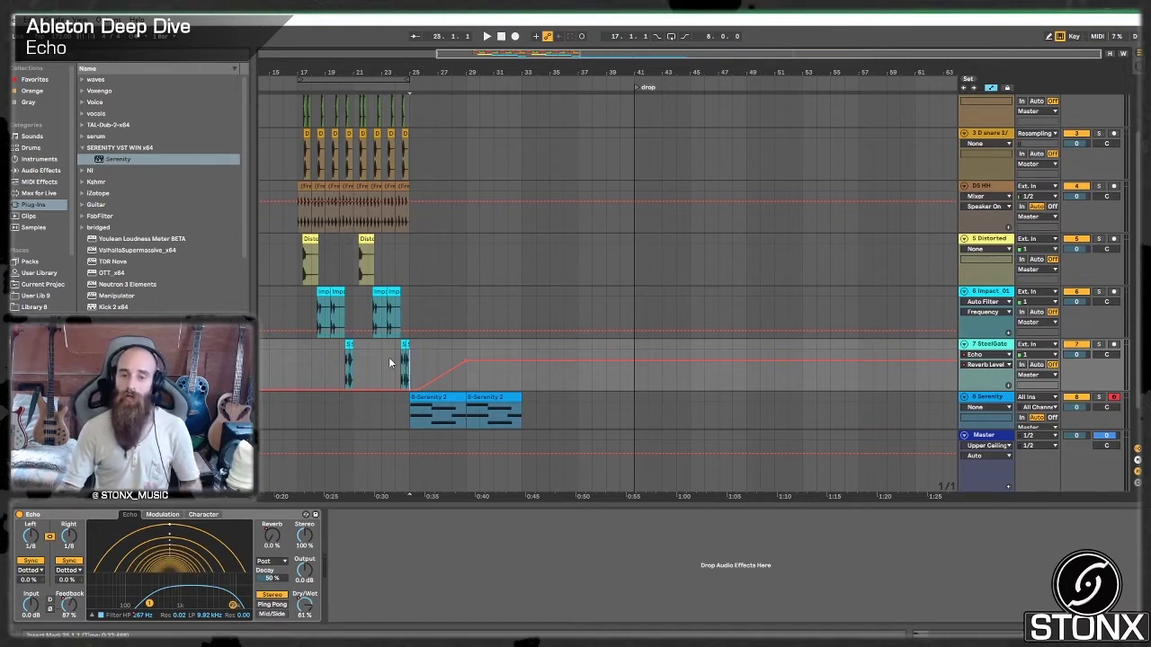
click(86, 520)
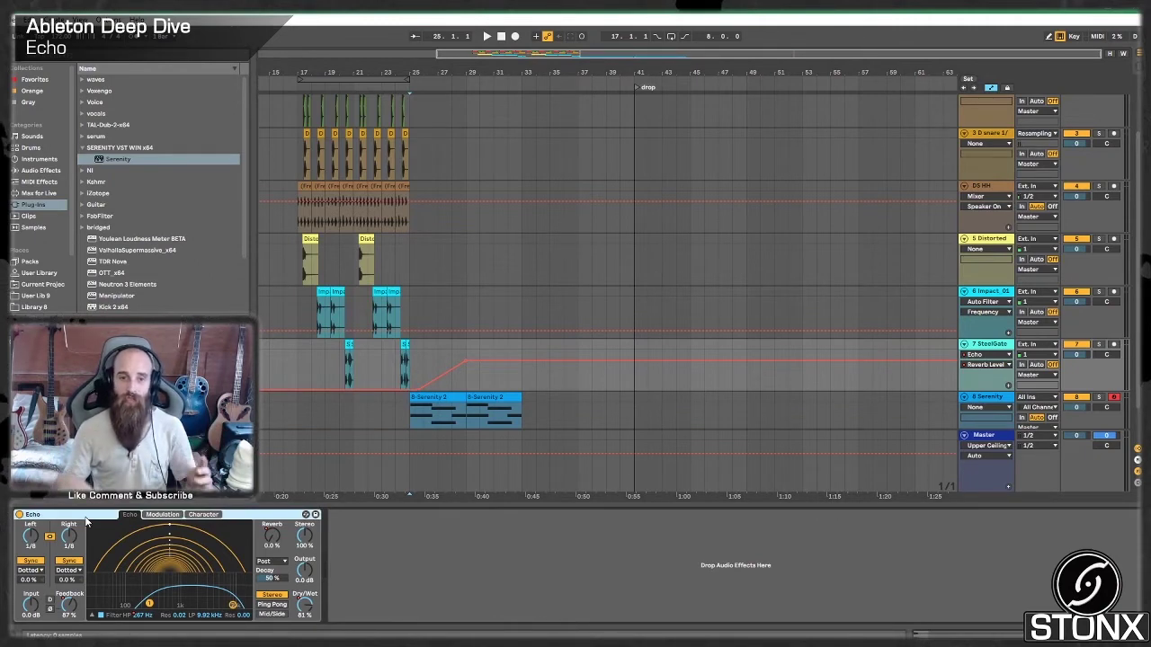
click(397, 354)
key(space)
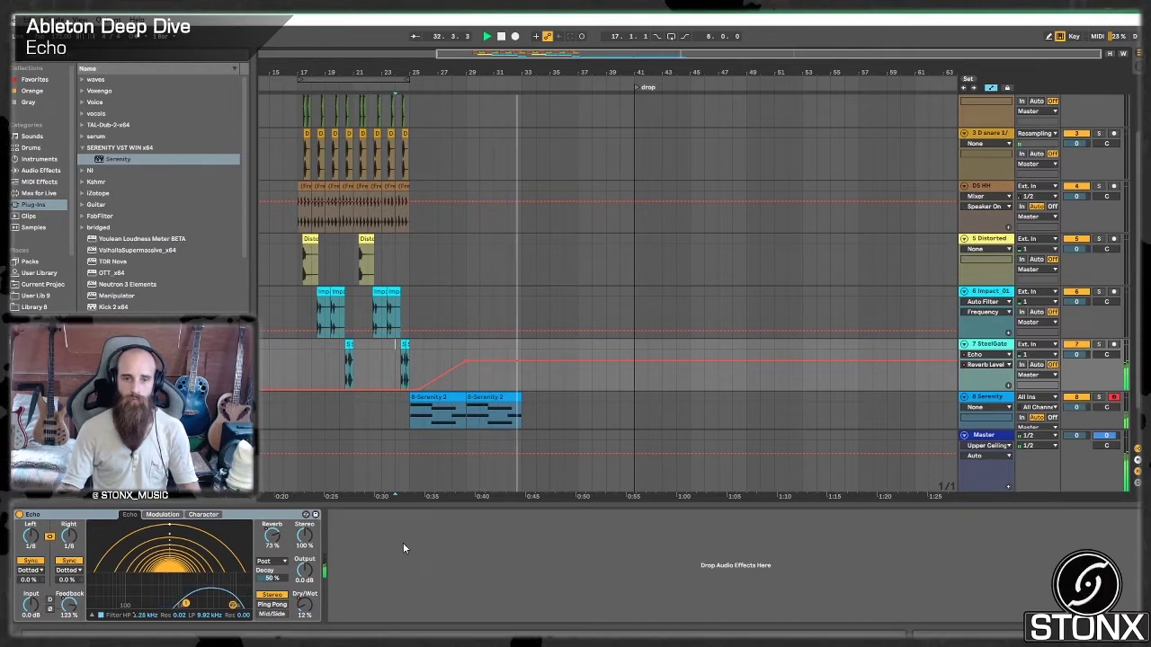
Step: Duplicate the second Serenity clip twice so the chords fill the section up to the drop marker at bar 41
click(483, 398)
key(ctrl+d)
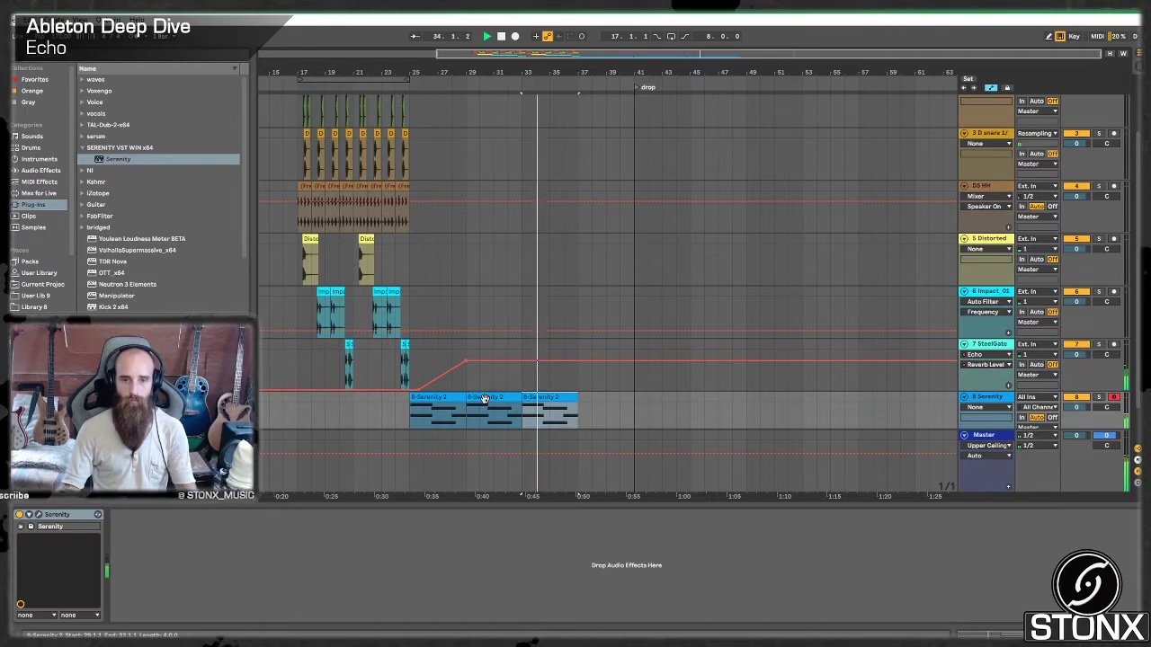
key(ctrl+d)
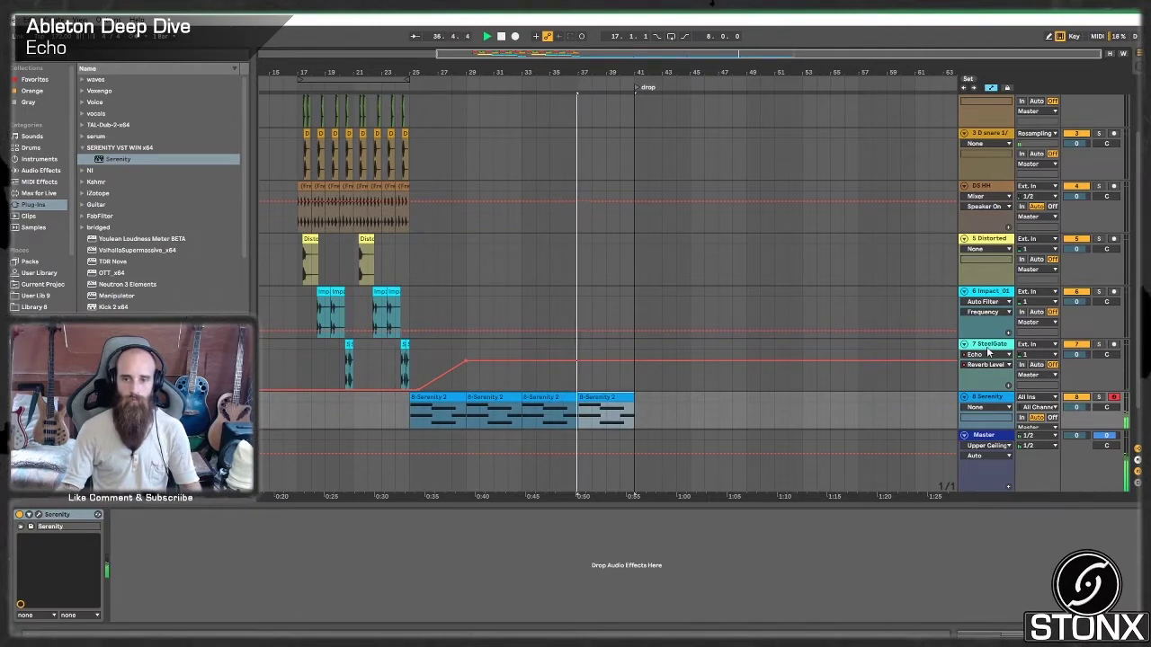
Step: Stop playback and show the SteelGate Echo's Dry/Wet automation in the track lane
click(913, 343)
right_click(308, 606)
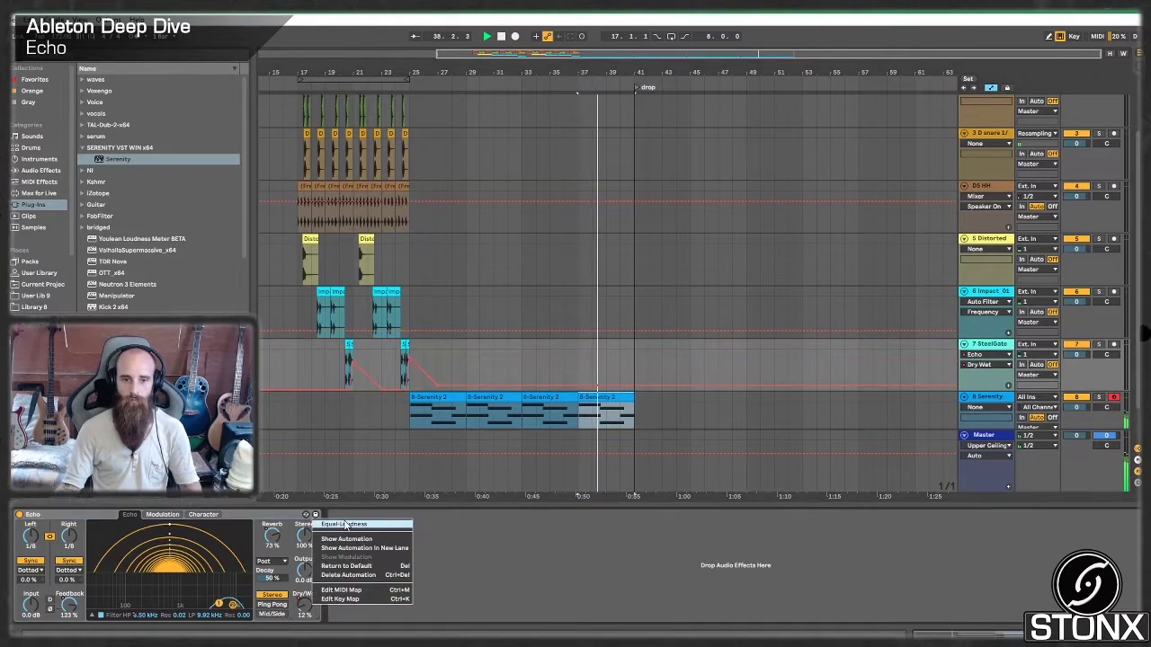
click(347, 541)
right_click(304, 540)
click(332, 544)
key(space)
right_click(302, 606)
click(339, 541)
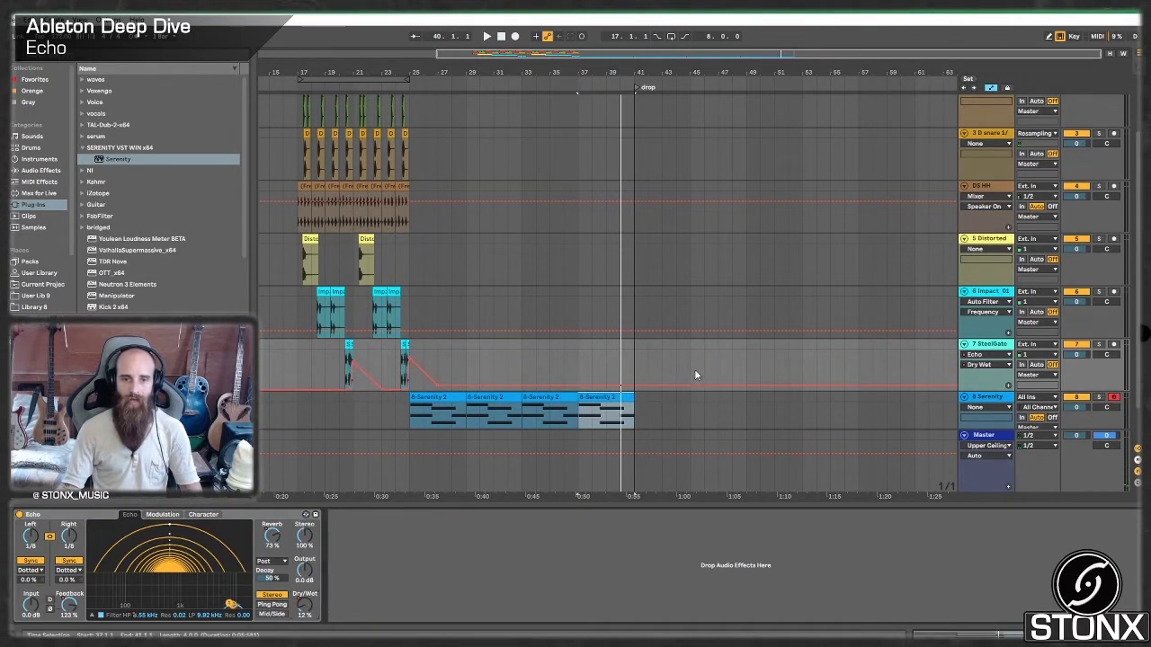
Step: Copy the drum, impact and SteelGate clips from bars 17 to 25 and paste them at the drop marker at bar 41
key(space)
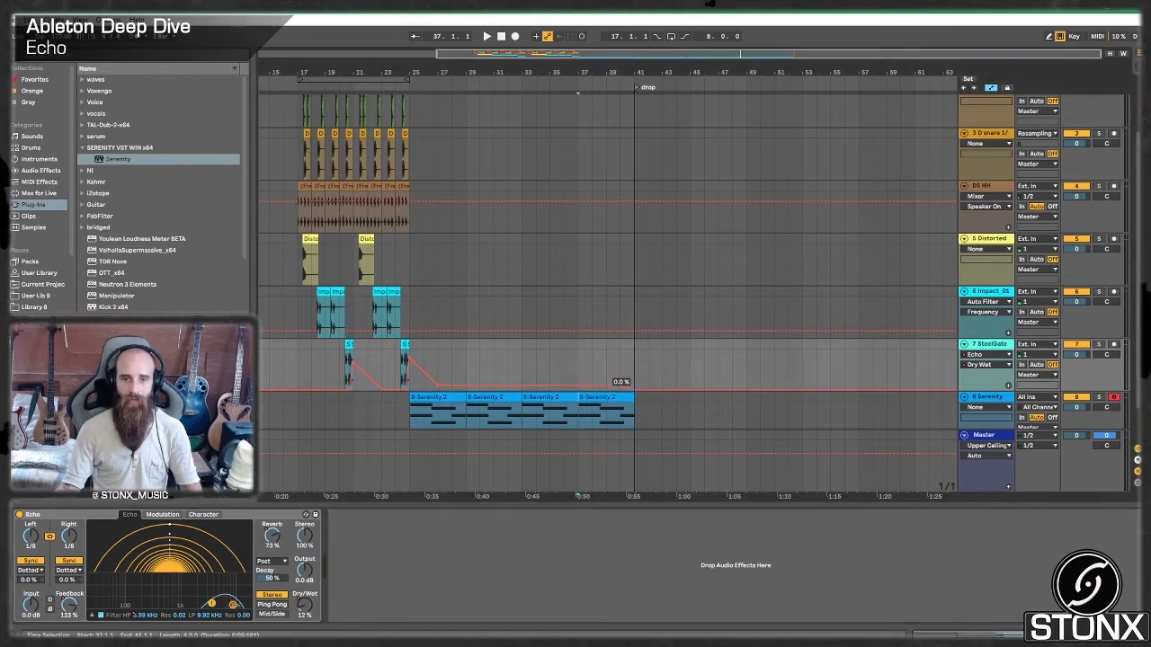
scroll(331, 243, up, 2)
click(299, 99)
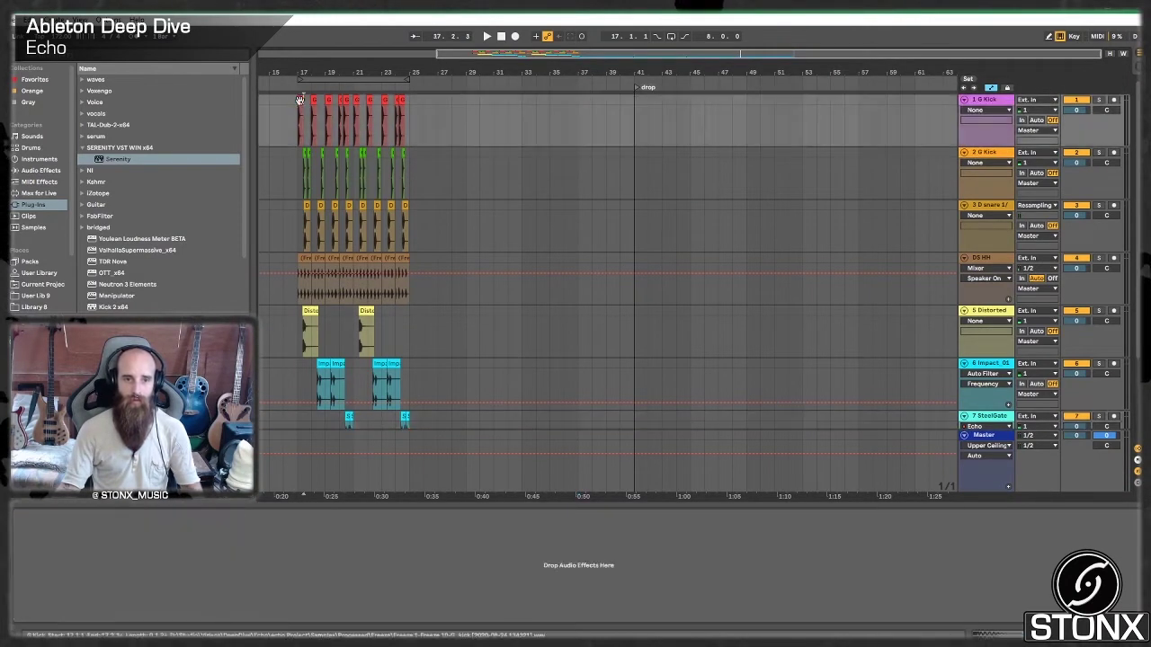
scroll(381, 311, down, 2)
shift+click(404, 324)
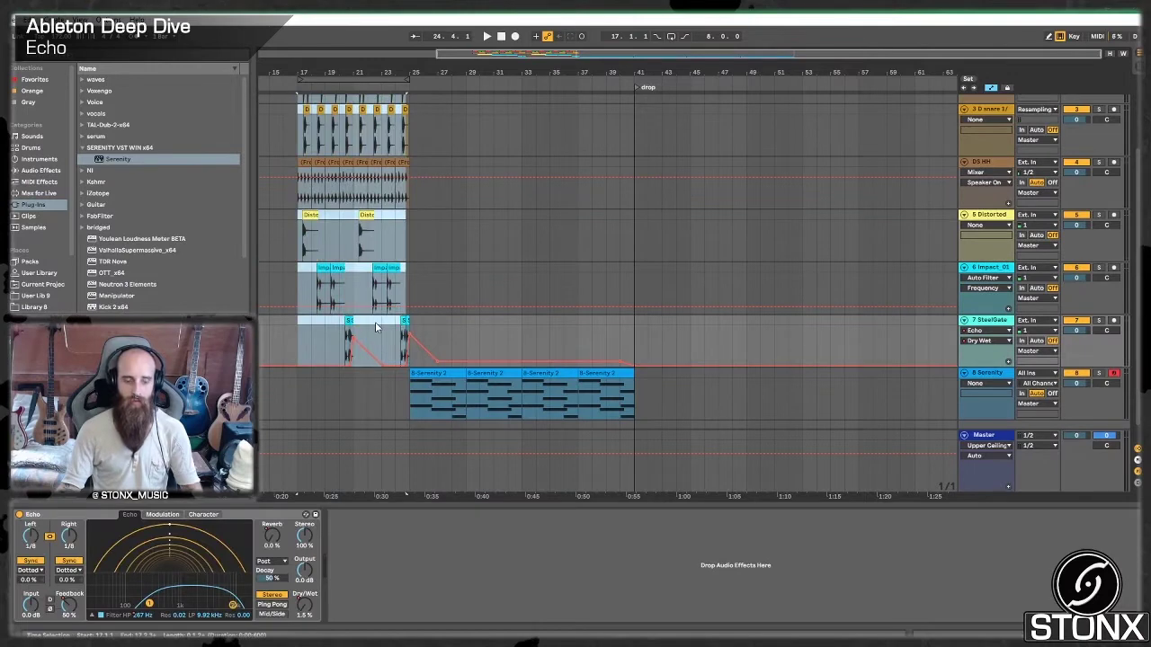
scroll(658, 182, up, 2)
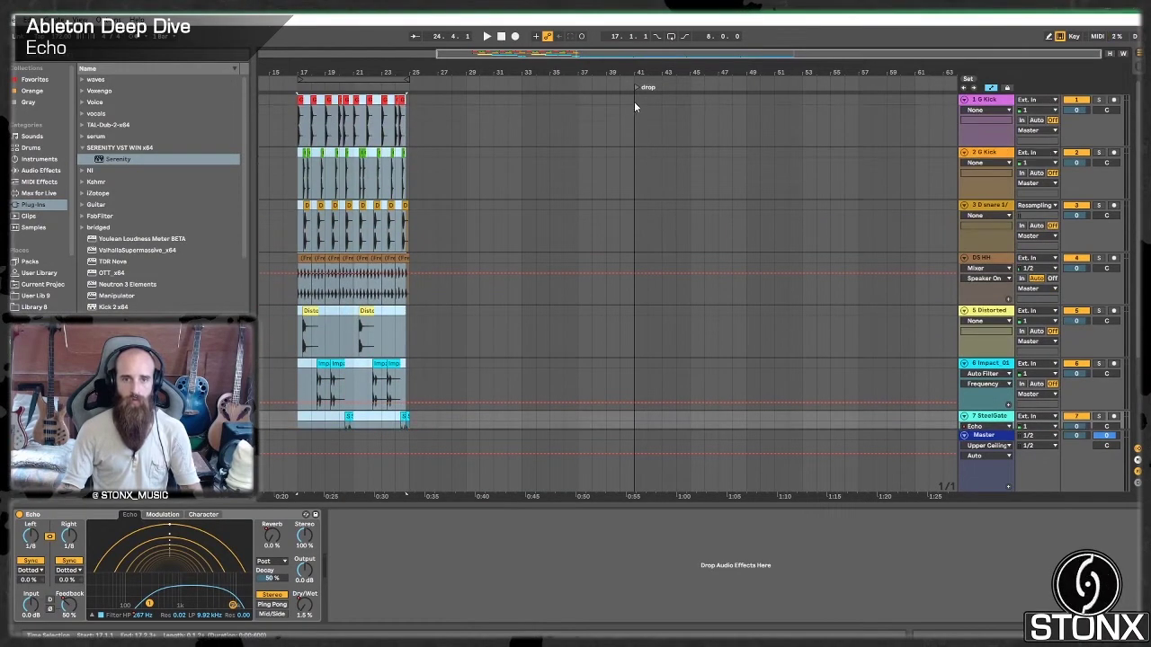
click(635, 105)
key(ctrl+v)
Step: Play the arrangement from 24.1.1 through the Serenity breakdown into the drop with the SteelGate Echo shown
click(583, 124)
scroll(583, 124, down, 2)
key(space)
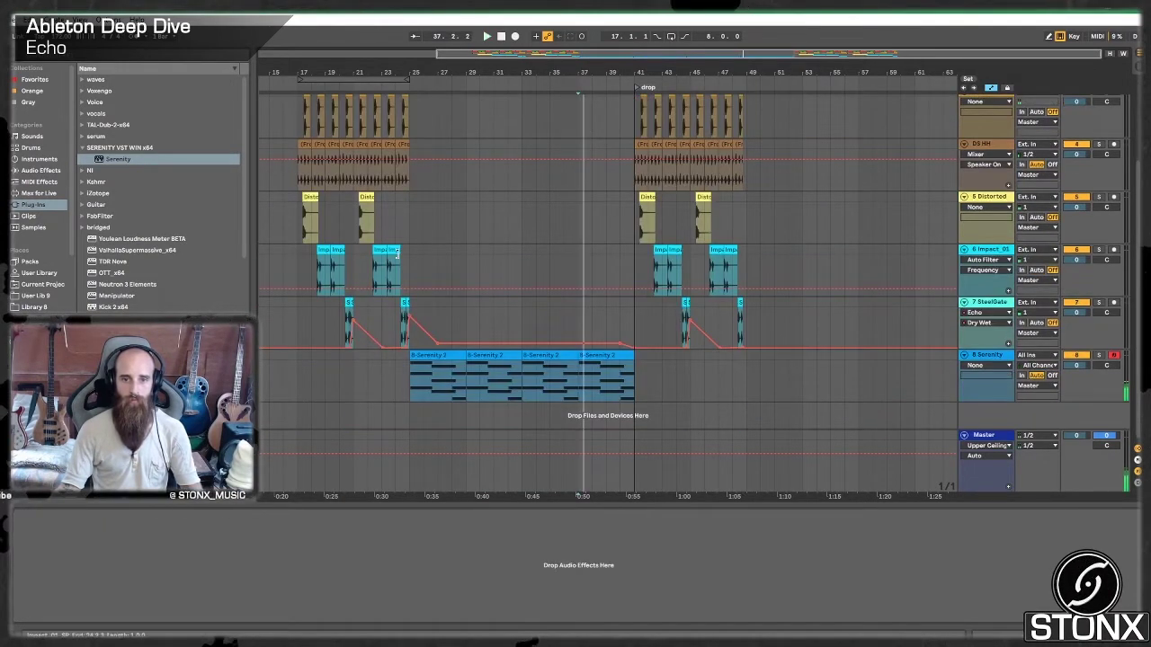
click(407, 365)
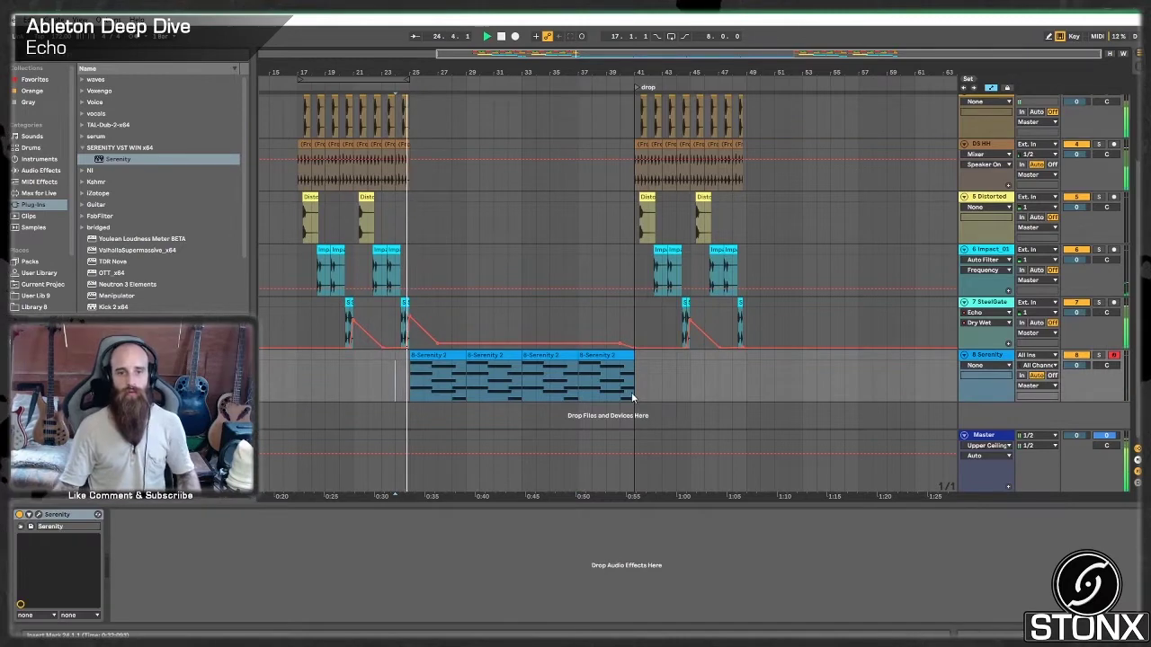
click(995, 308)
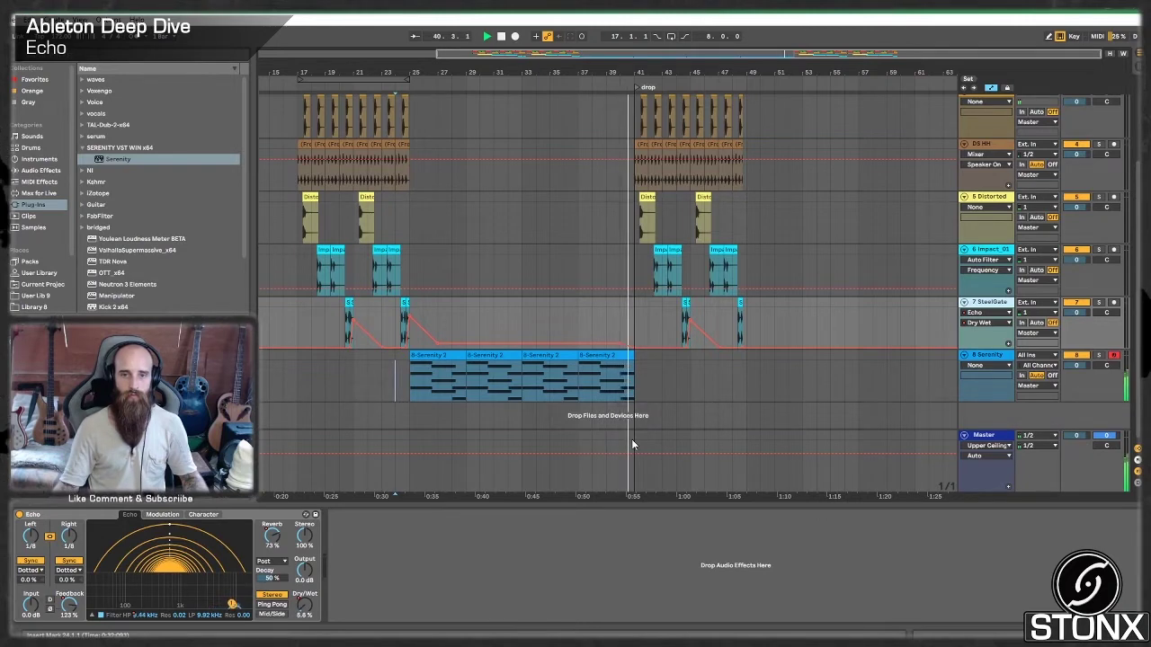
Step: Duplicate the last Serenity clip twice so the chords continue through the drop section to bar 49
click(593, 356)
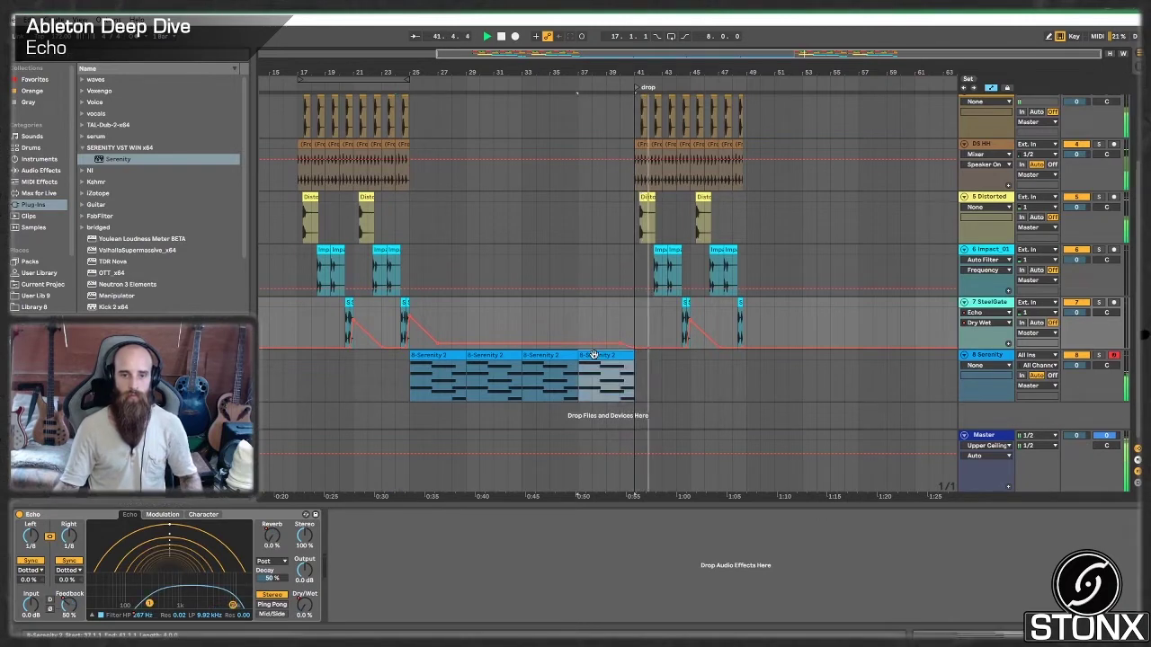
key(ctrl+d)
key(ctrl+d)
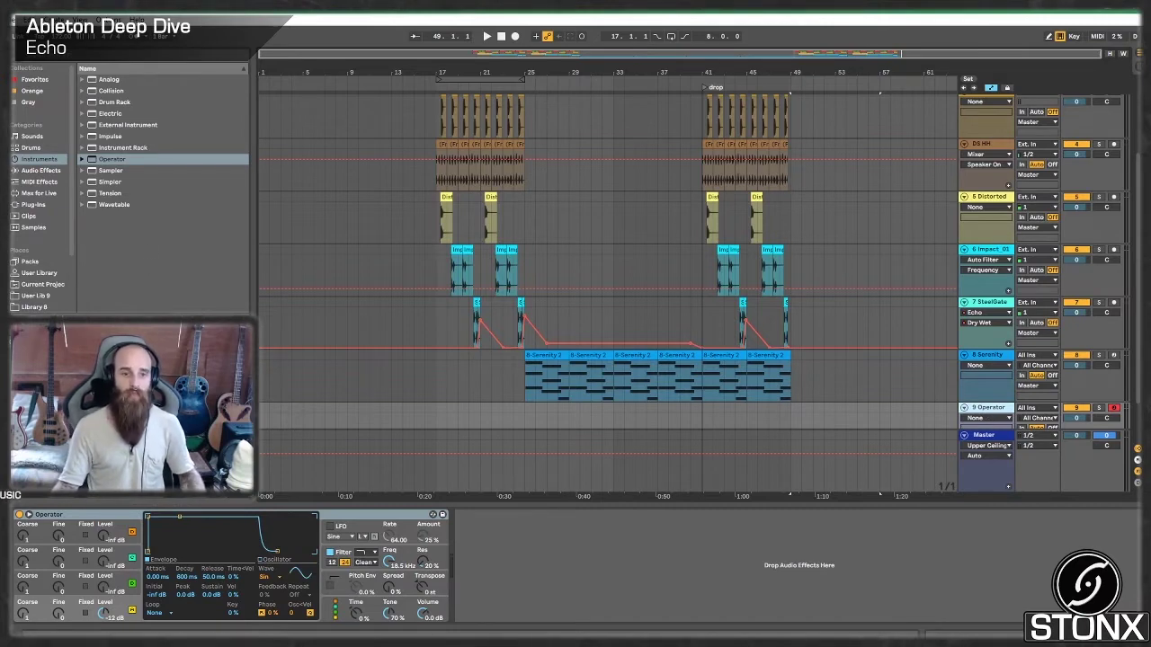
Step: Set Operator's oscillator waveform to Triangle and its envelope to a 41.9 s decay and -31 dB sustain
click(266, 578)
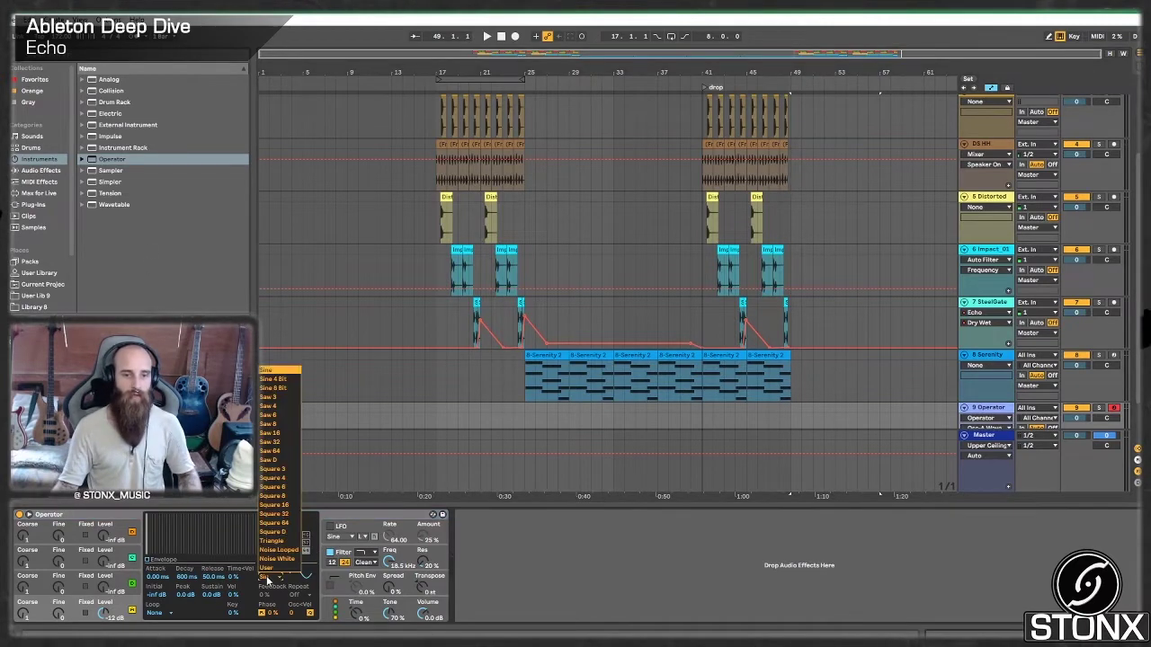
click(286, 539)
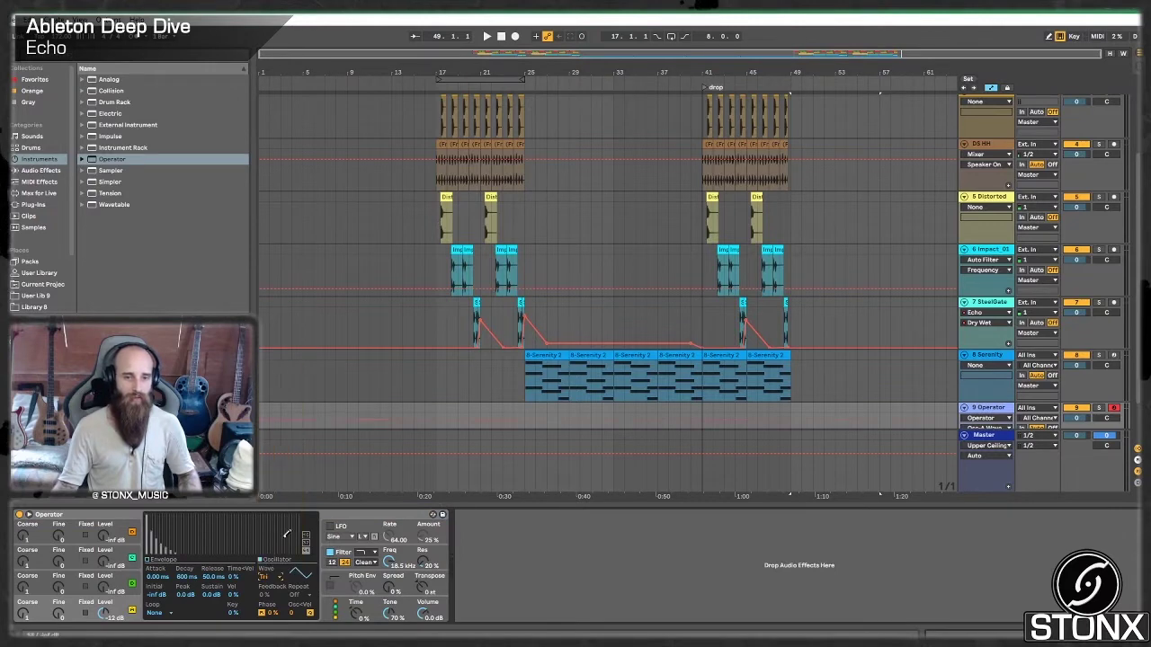
click(162, 569)
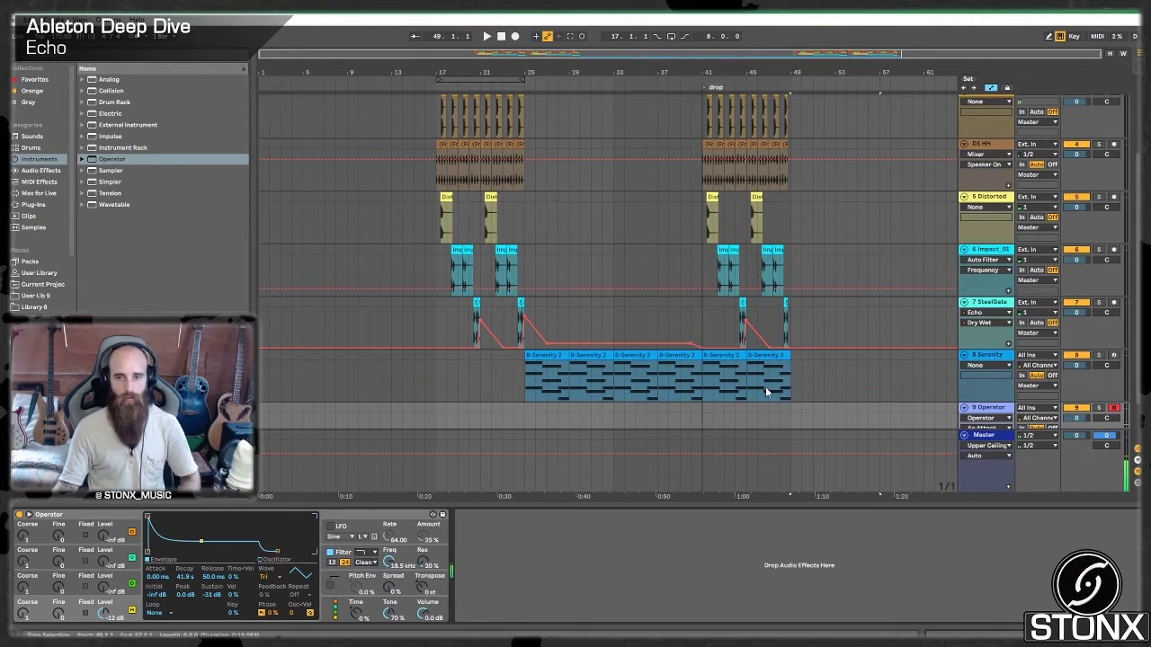
Step: Copy the last two Serenity clips to bar 49 on the Operator track, loop them and consolidate them into one clip
drag(790, 411, 852, 400)
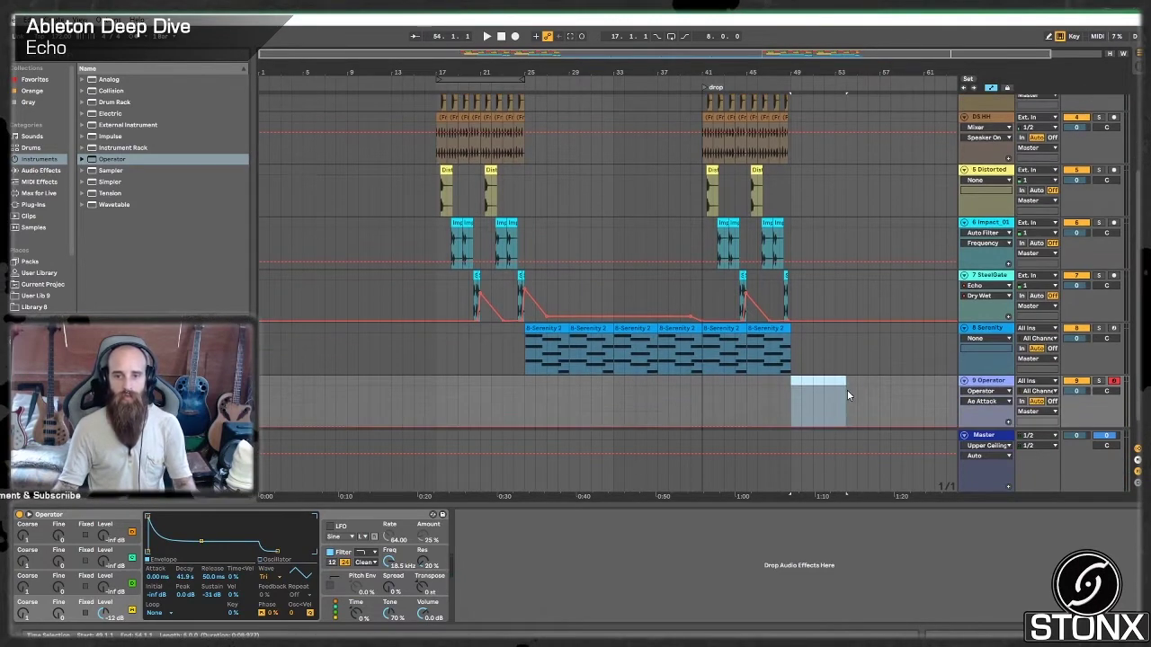
drag(733, 340, 818, 392)
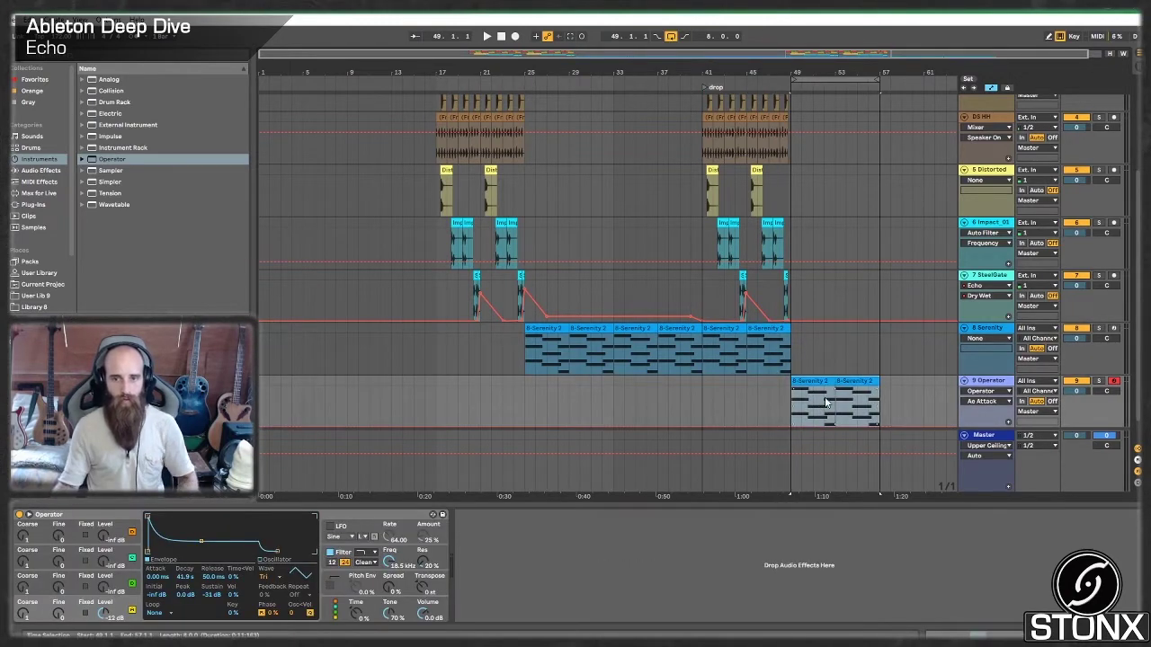
click(828, 379)
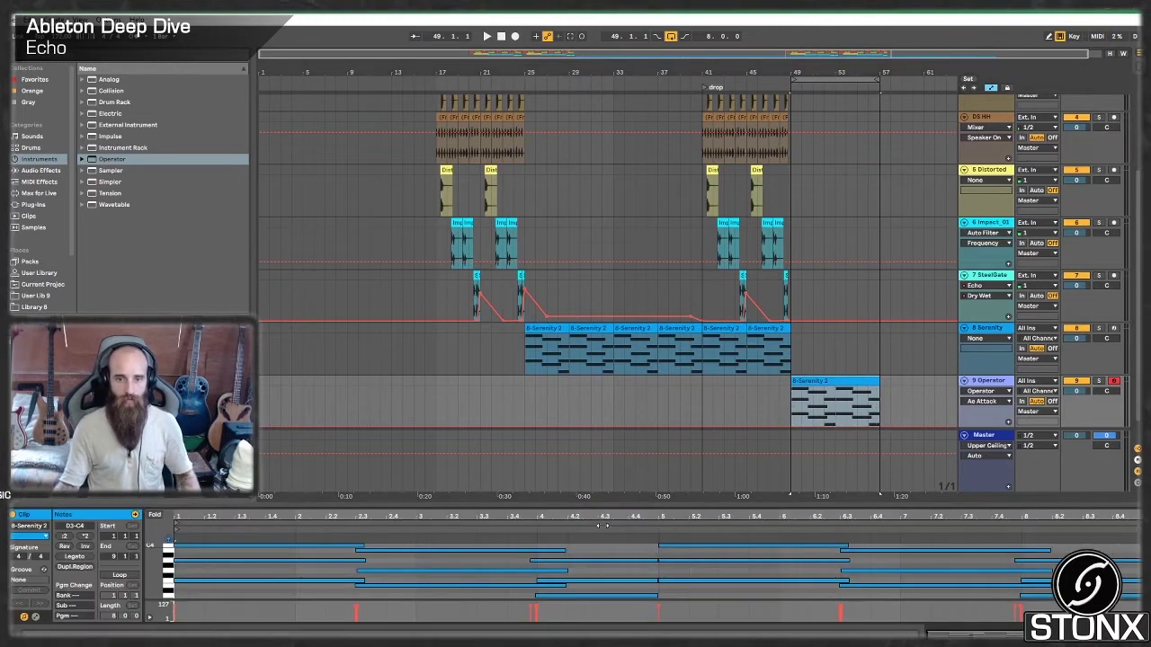
drag(595, 504, 565, 545)
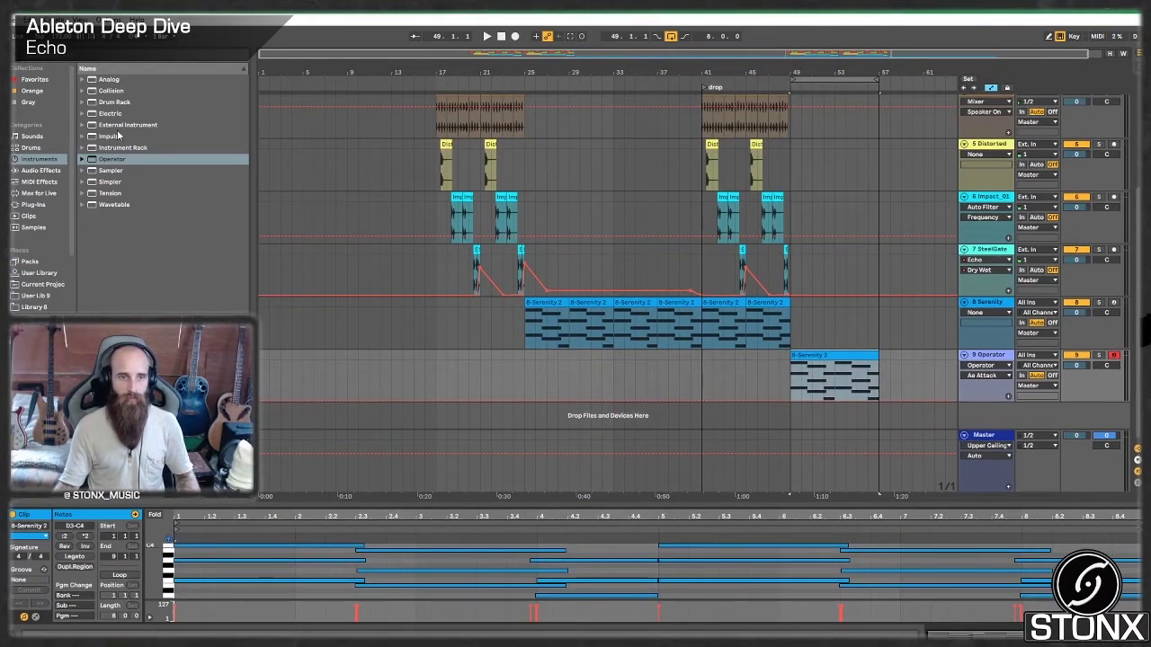
Step: Add the Arpeggiator MIDI effect to the Operator track and play the looped chords
click(50, 183)
drag(116, 80, 988, 359)
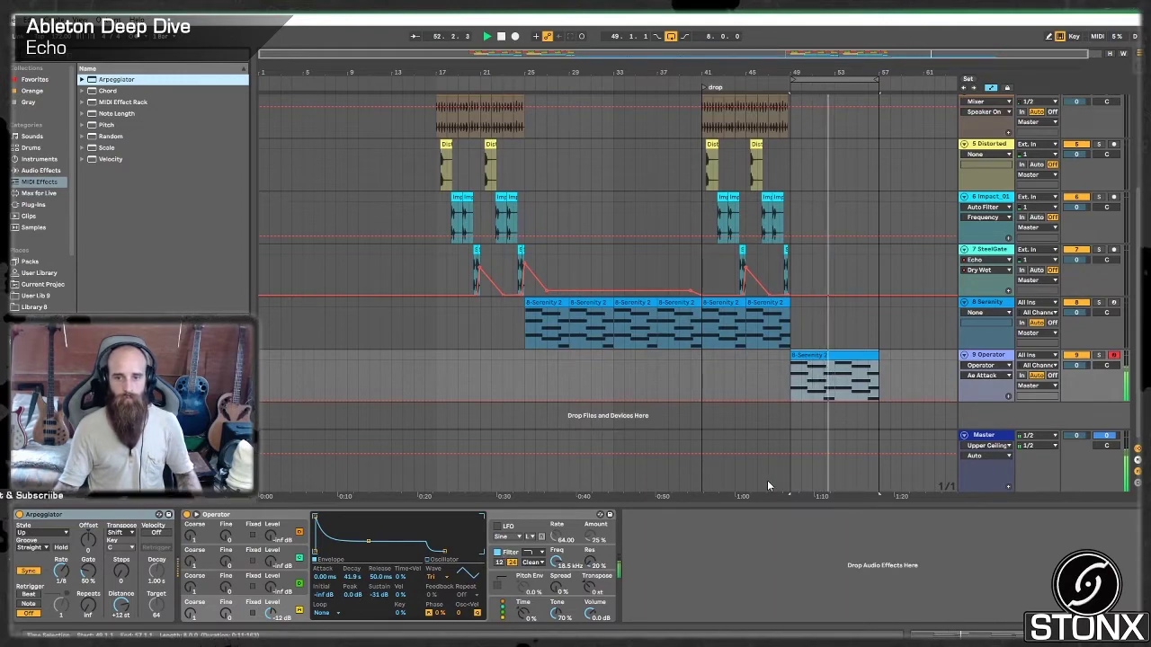
key(space)
Step: Tighten the Operator clip's chord changes so the second chord spans bar 2 and the third starts at bar 3
double_click(851, 355)
click(598, 542)
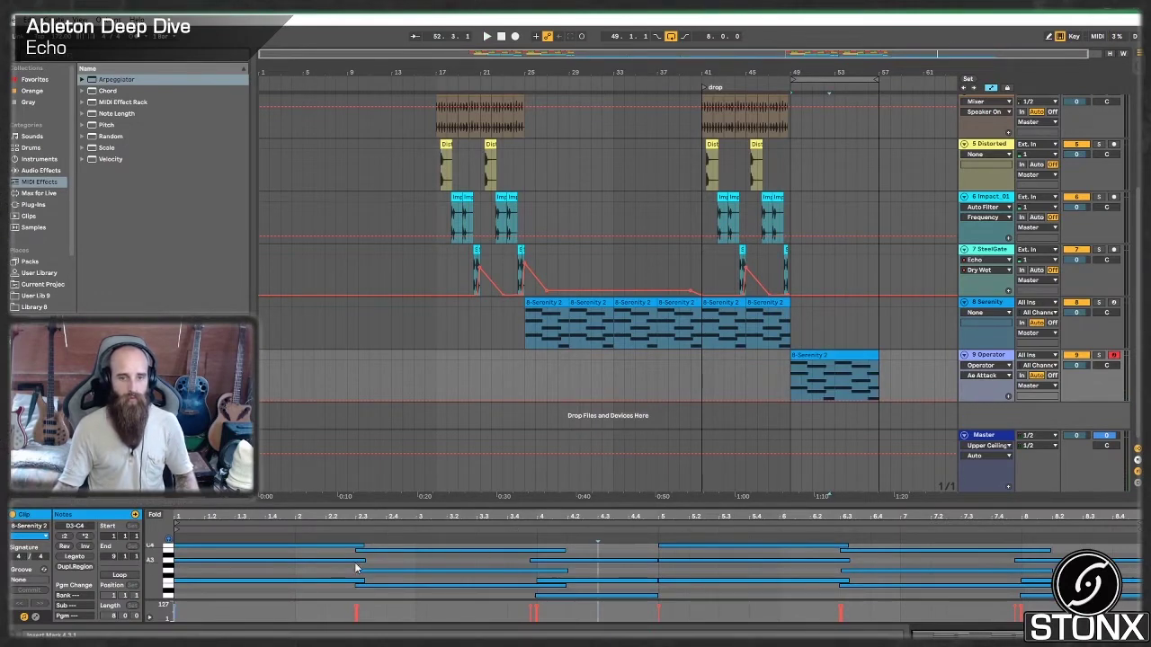
drag(354, 590, 387, 597)
drag(387, 551, 331, 551)
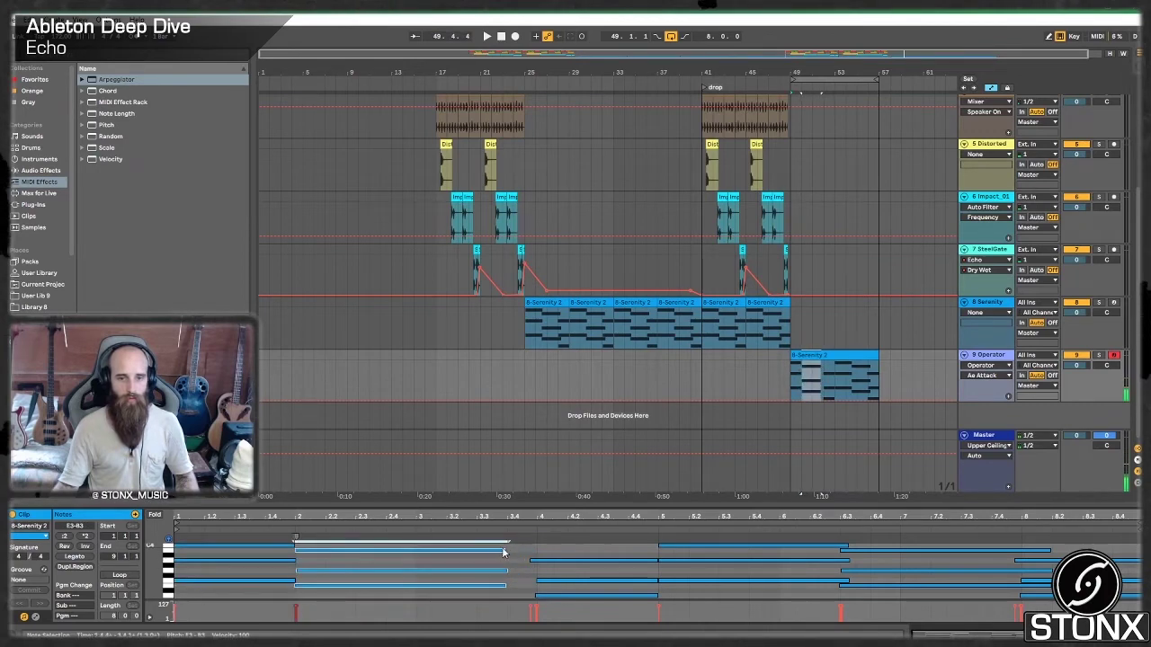
drag(502, 551, 414, 570)
drag(503, 550, 593, 614)
drag(560, 566, 441, 568)
drag(538, 562, 662, 567)
Step: Trim the Operator clip to its first four bars, duplicate it and consolidate both halves into one eight-bar clip
drag(878, 360, 835, 359)
key(ctrl+d)
key(ctrl+j)
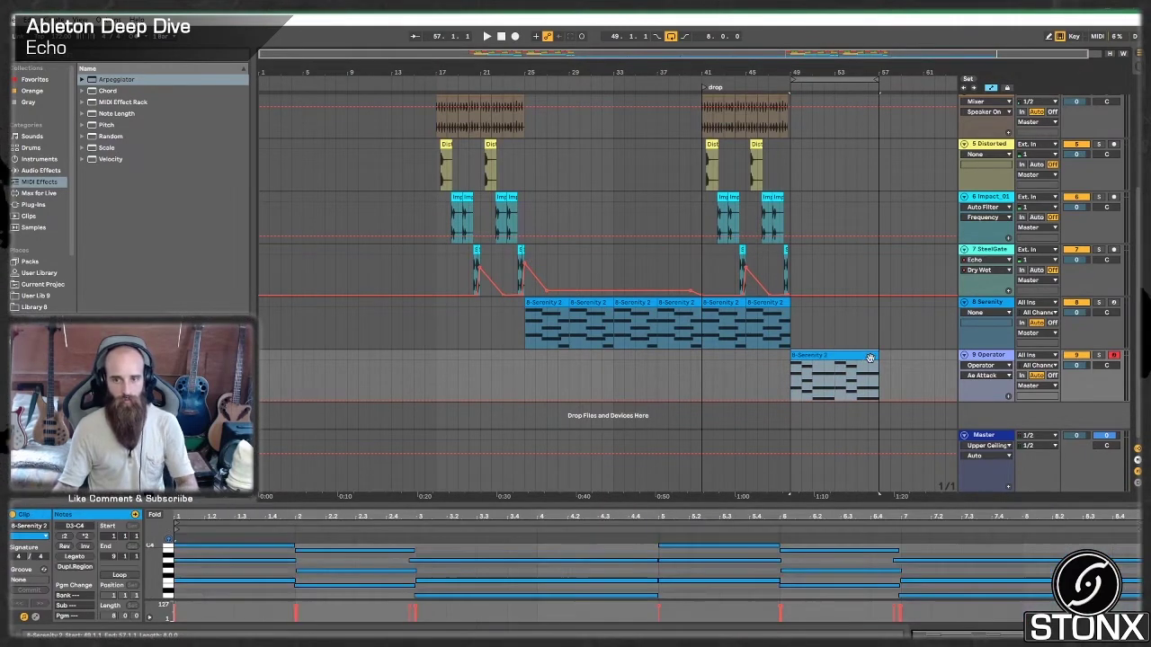
Step: Insert a MIDI track below Operator that takes its input from 9-Operator Post FX, arm it and solo the Operator track
right_click(993, 411)
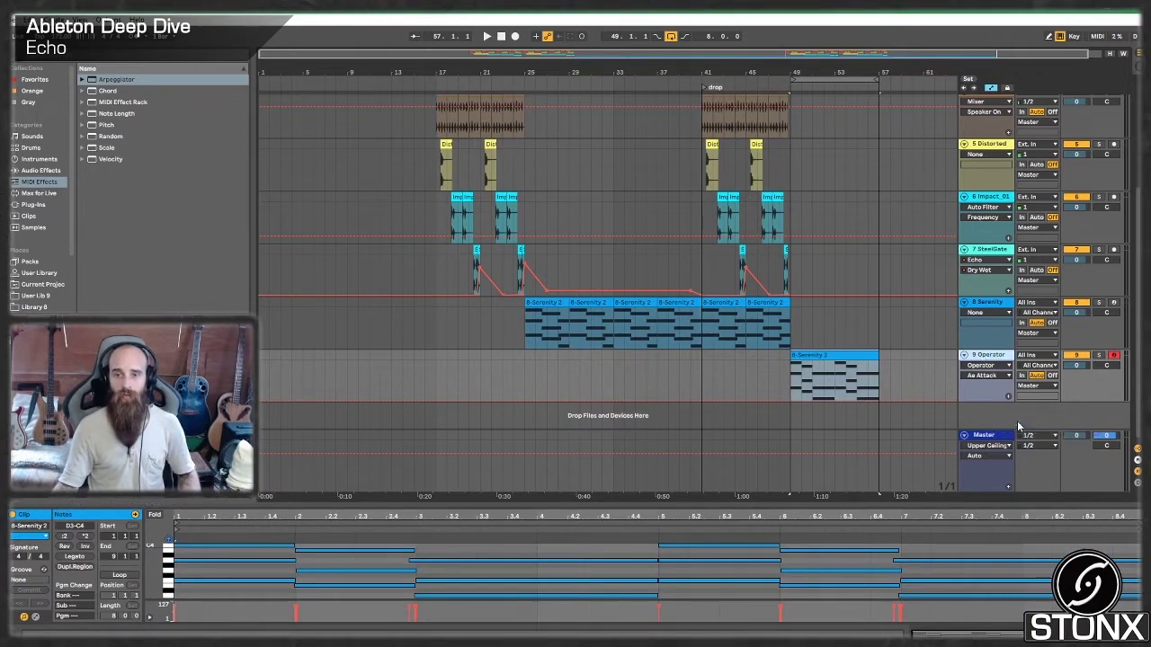
click(1026, 423)
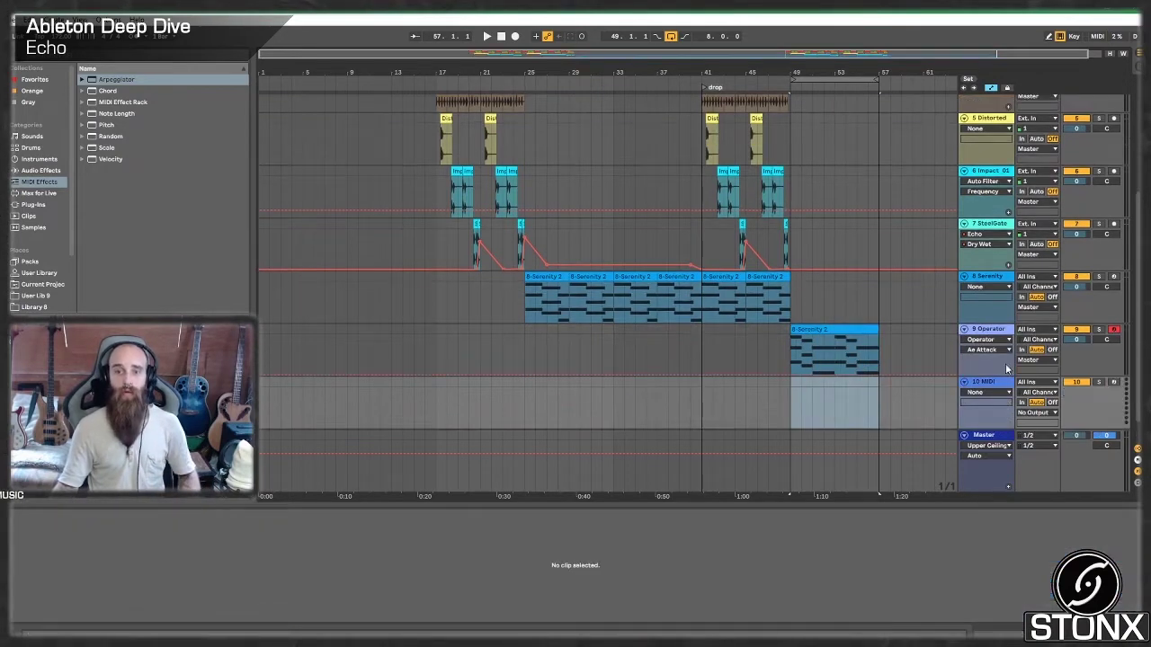
click(805, 354)
click(1001, 385)
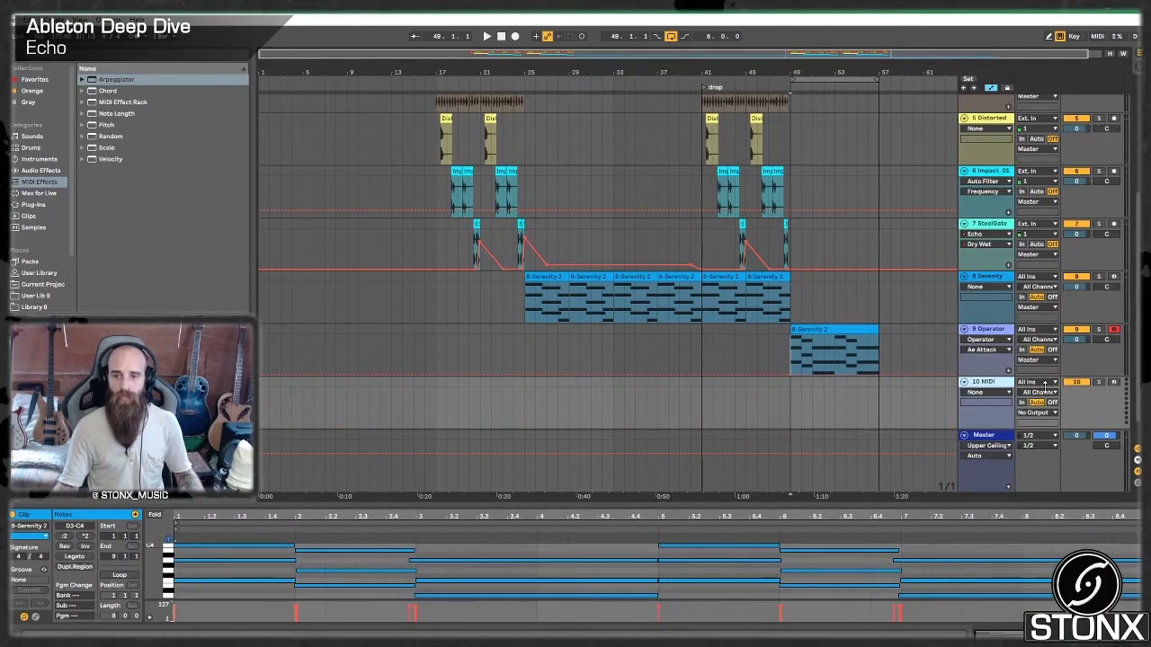
click(1040, 393)
click(1035, 402)
click(1033, 382)
click(1043, 438)
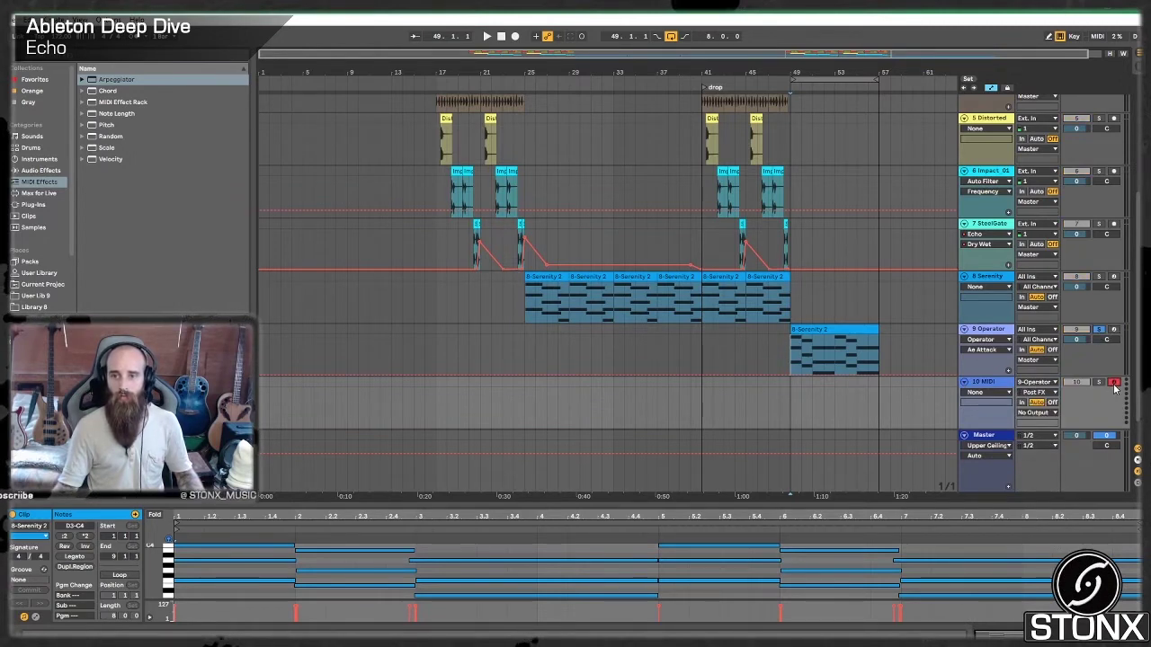
Step: Record the arpeggiated notes from bar 49 onto the new MIDI track until the eight-bar loop is filled
click(791, 385)
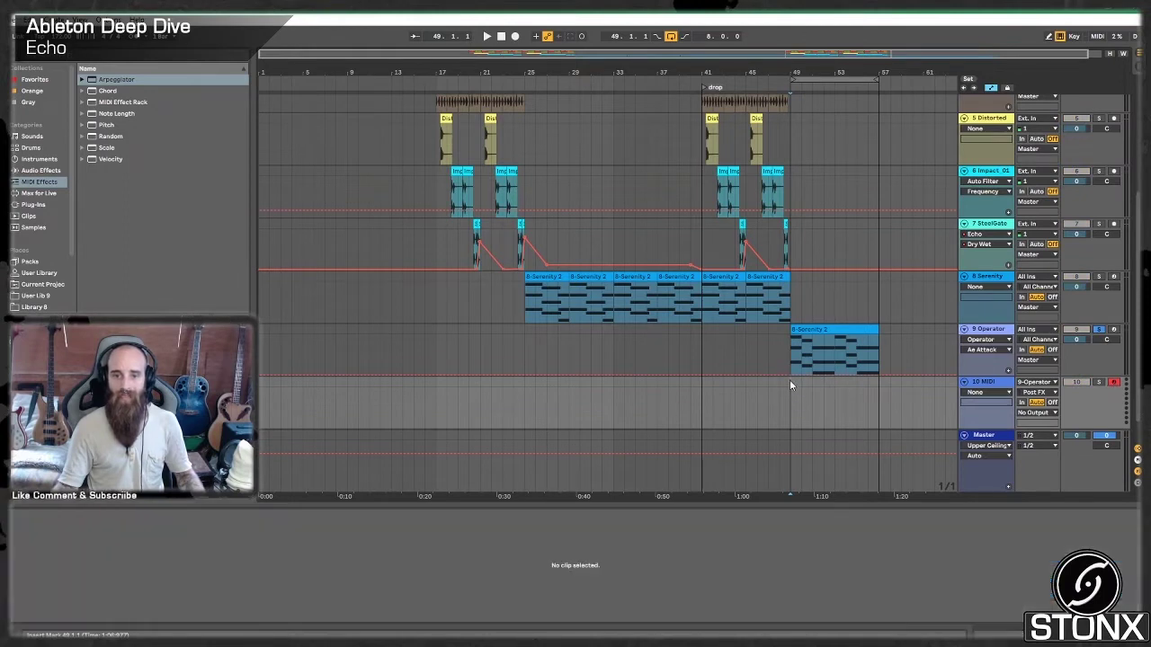
click(516, 38)
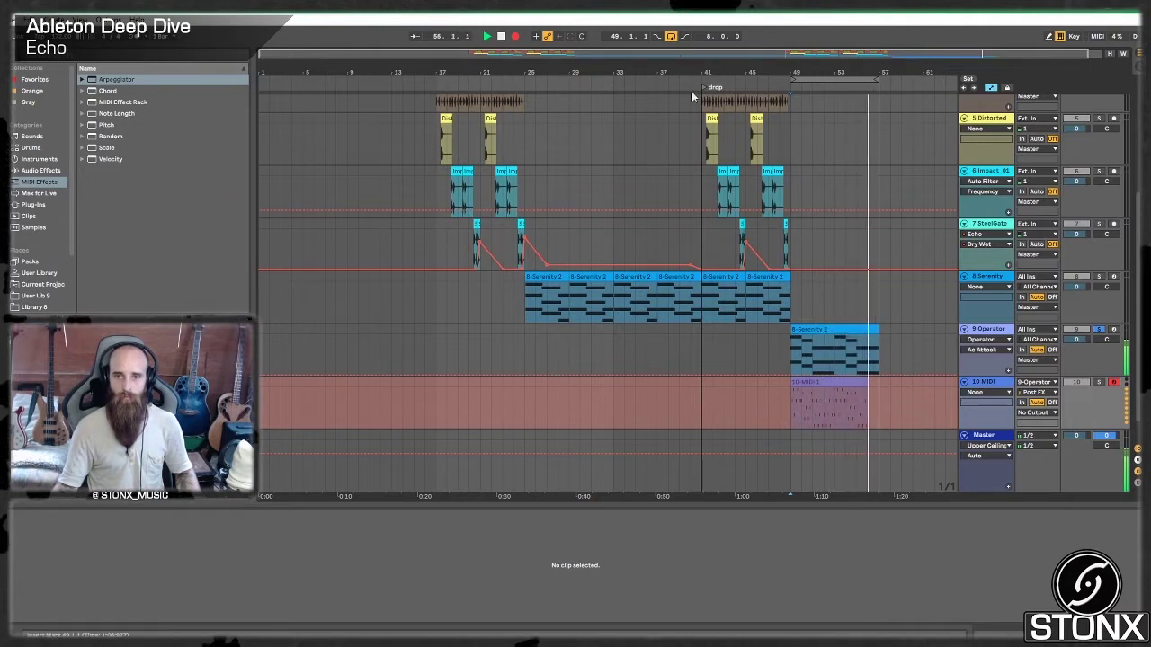
key(space)
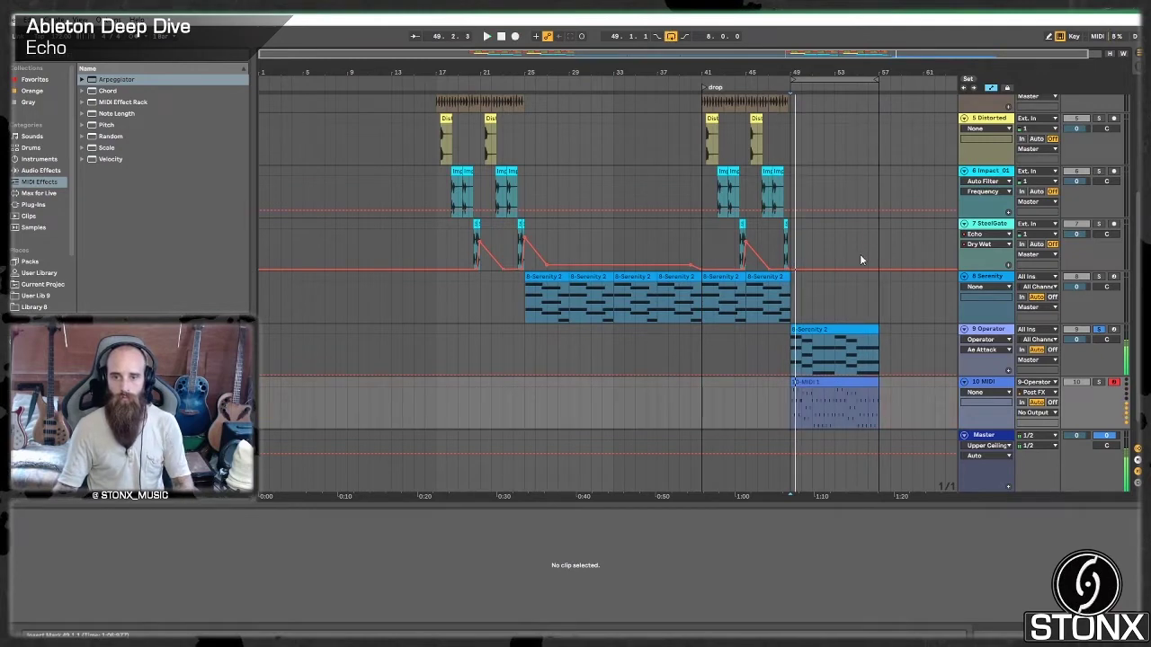
Step: Replace the Operator track's chord clip with the recorded arpeggio clip, switch off the Arpeggiator and view the recorded notes
drag(798, 383, 811, 350)
click(989, 331)
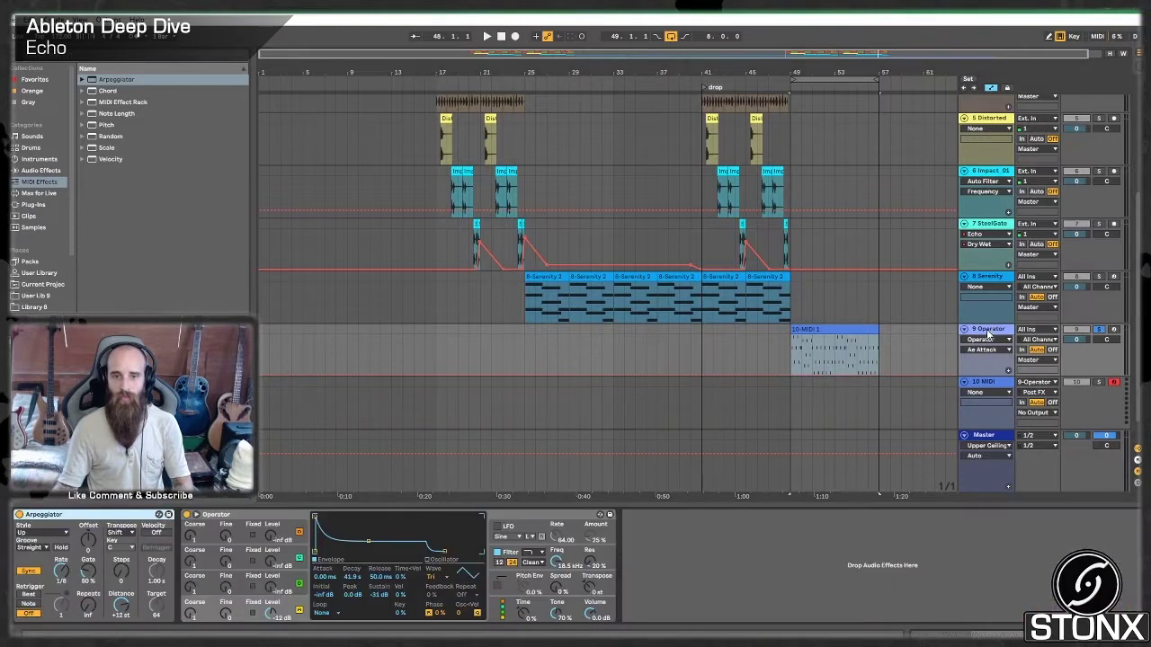
click(20, 515)
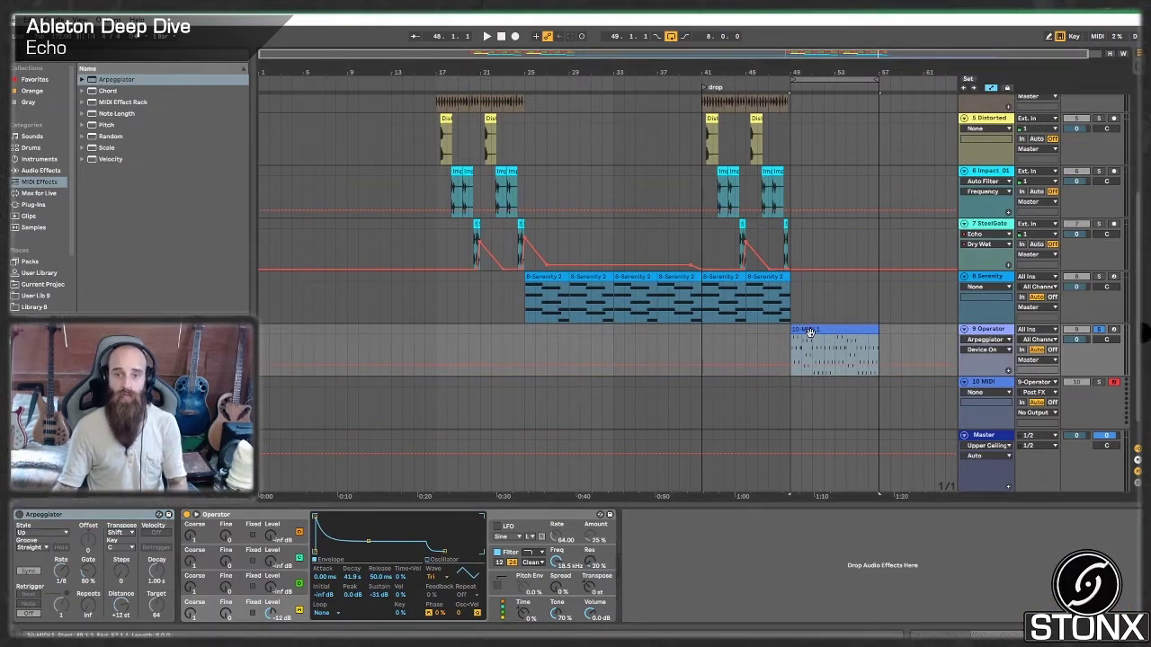
click(809, 333)
drag(270, 490, 312, 550)
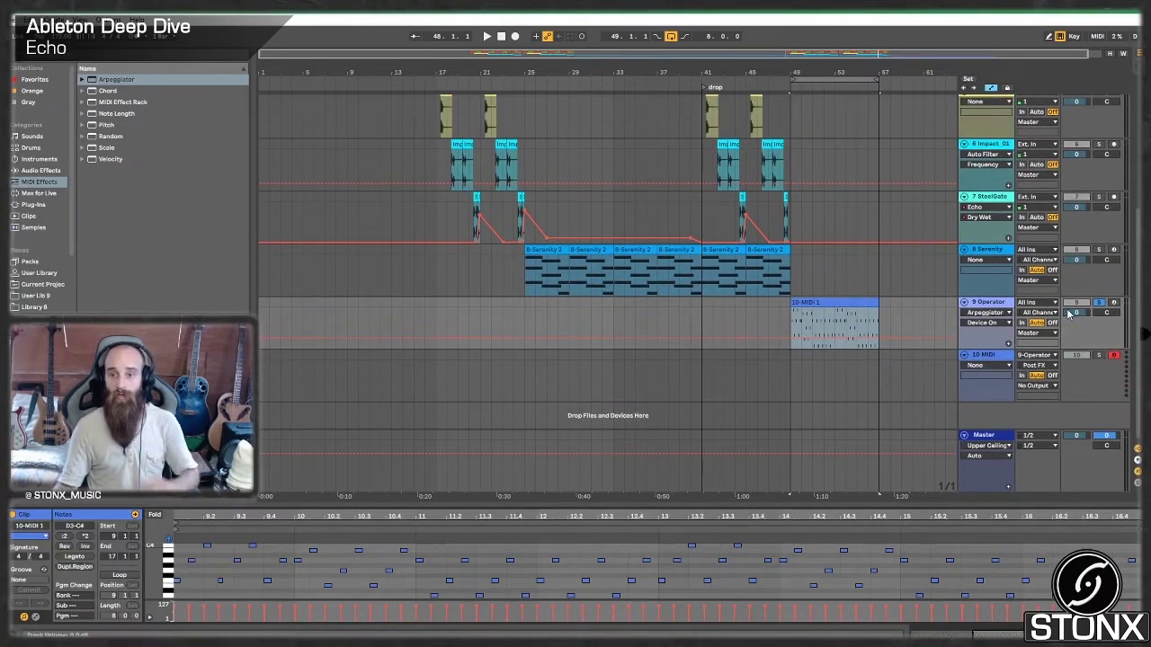
Step: Add the Echo audio effect after Operator on the Operator track
click(1009, 308)
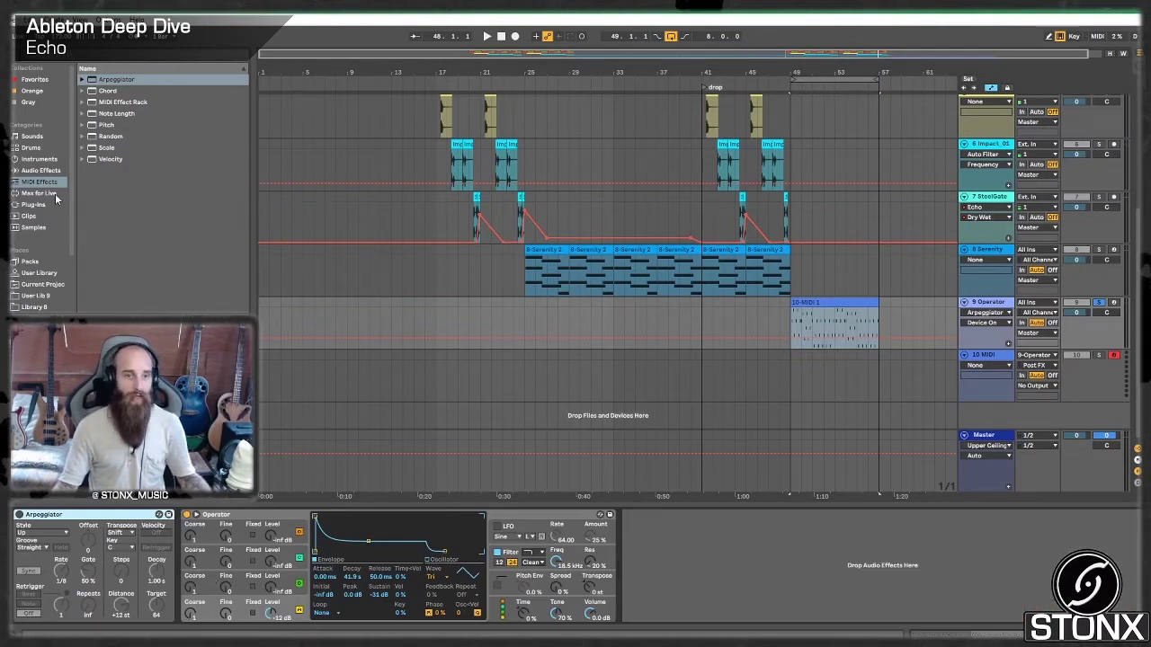
click(43, 171)
click(133, 227)
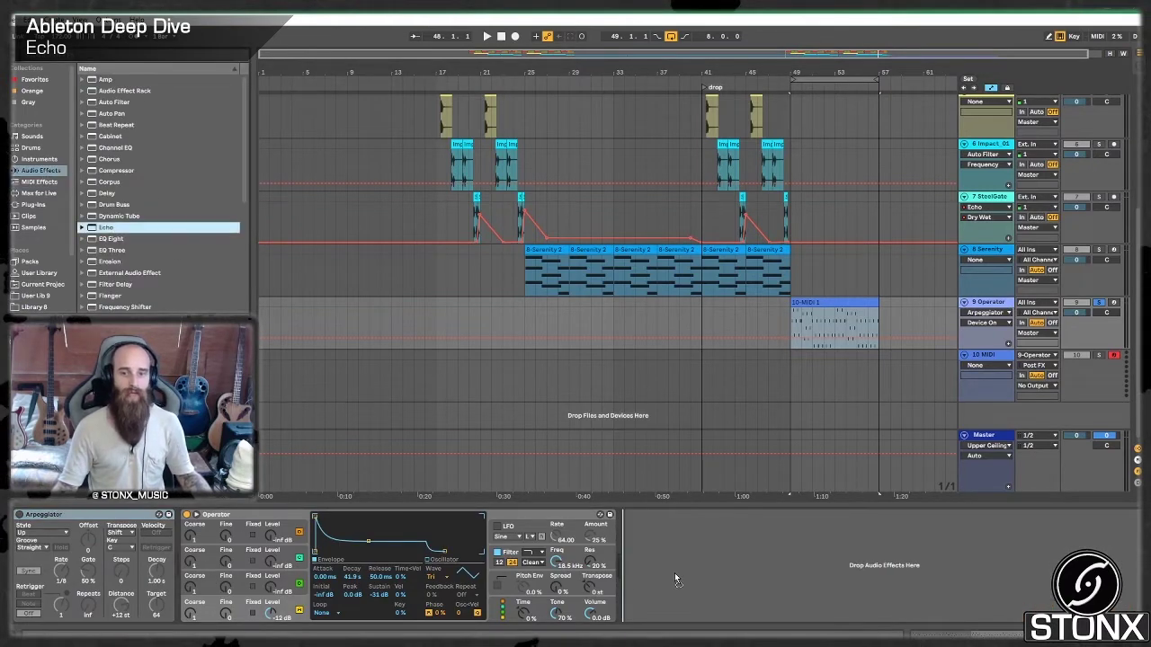
drag(675, 574, 675, 575)
Step: Set the Operator Echo to Stereo mode with the right delay offset at 33% and the left at -10%
click(885, 605)
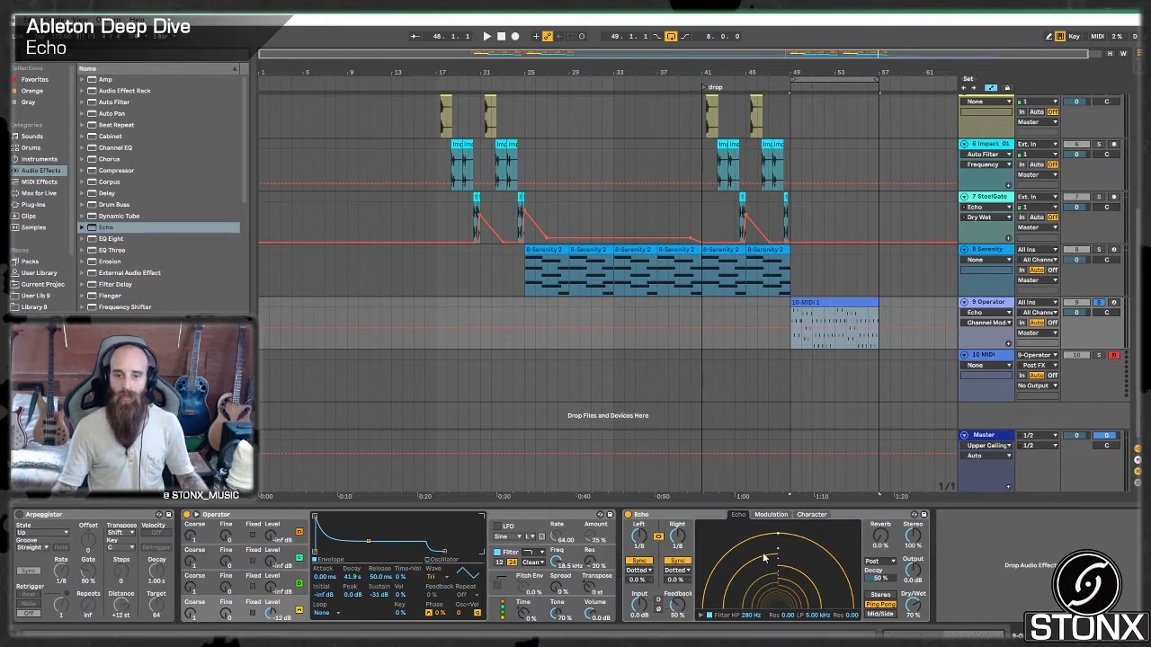
click(885, 595)
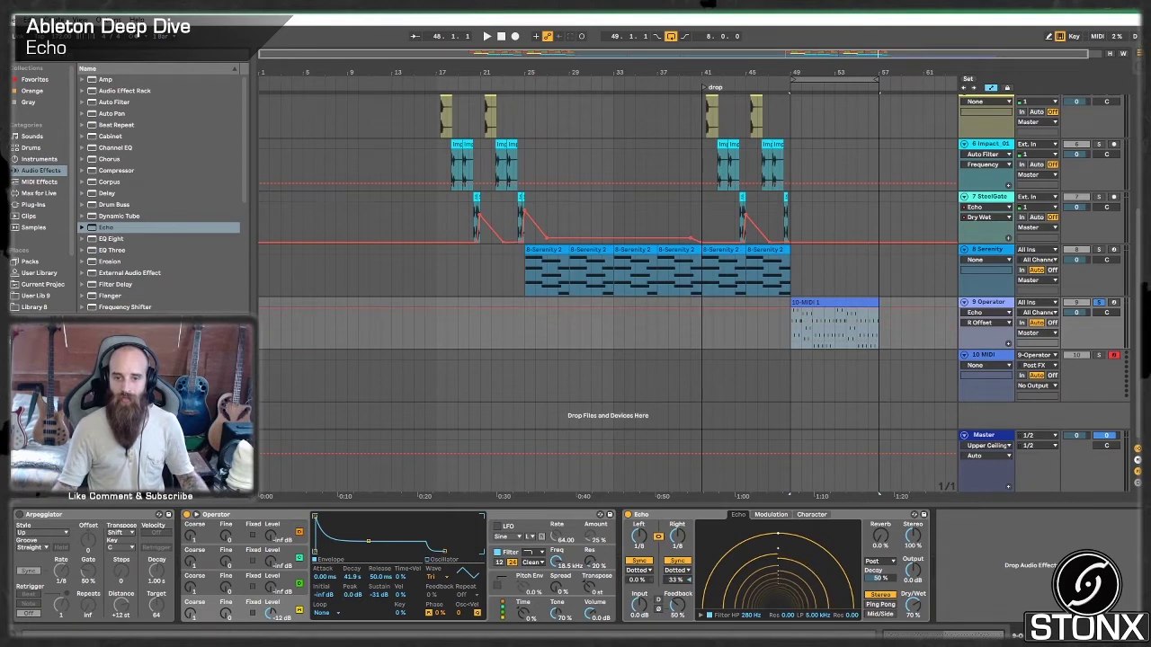
drag(638, 580, 638, 595)
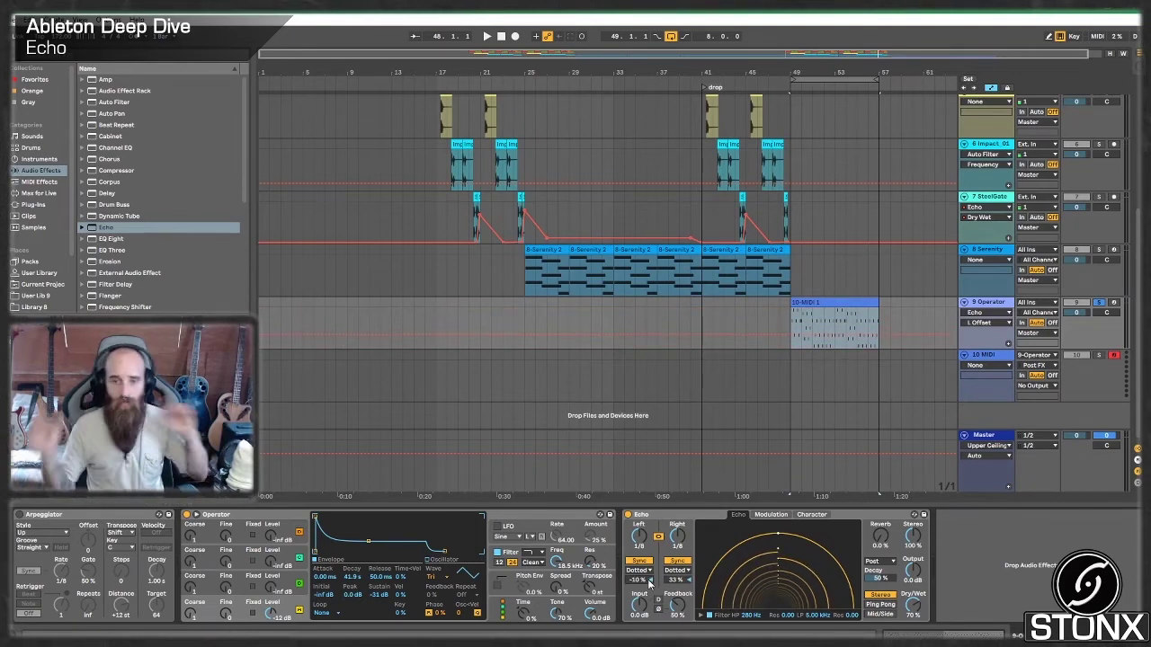
Step: Switch the Operator track's Echo to Ping Pong mode with linked left and right delays and play the arpeggio from bar 49
click(881, 605)
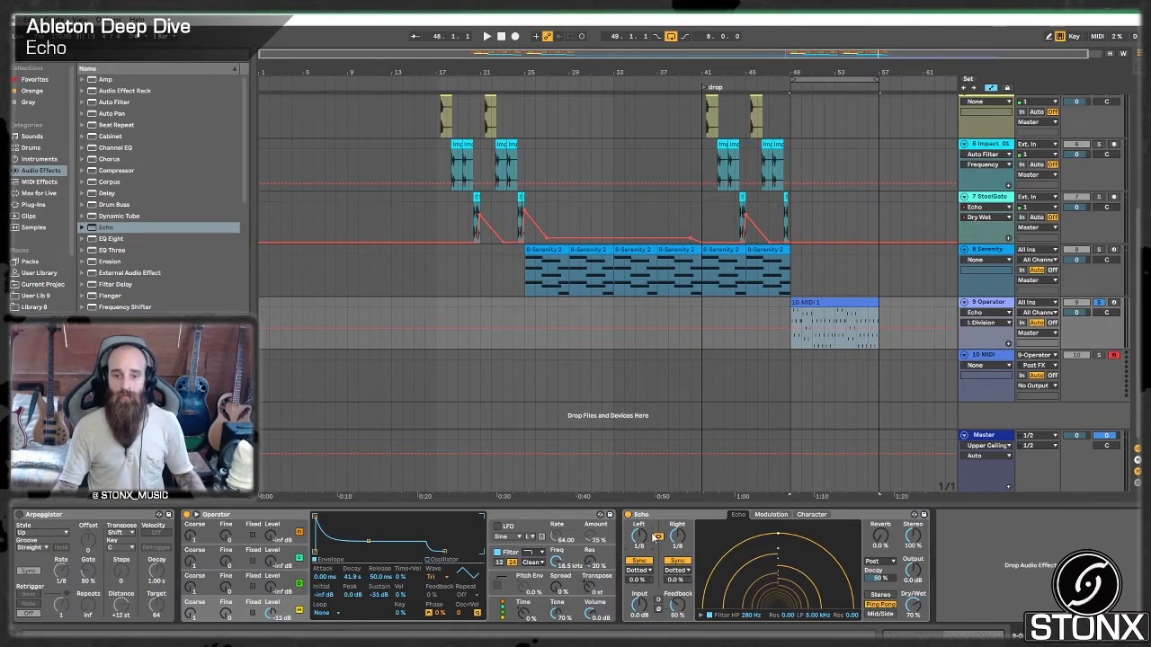
click(657, 537)
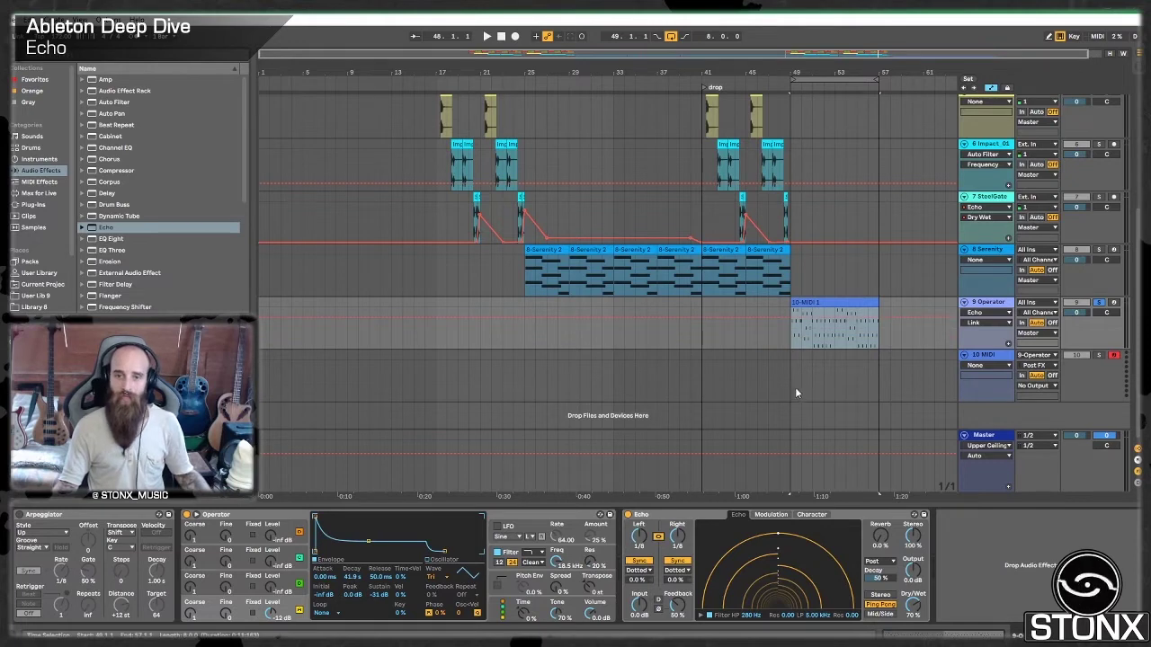
click(771, 358)
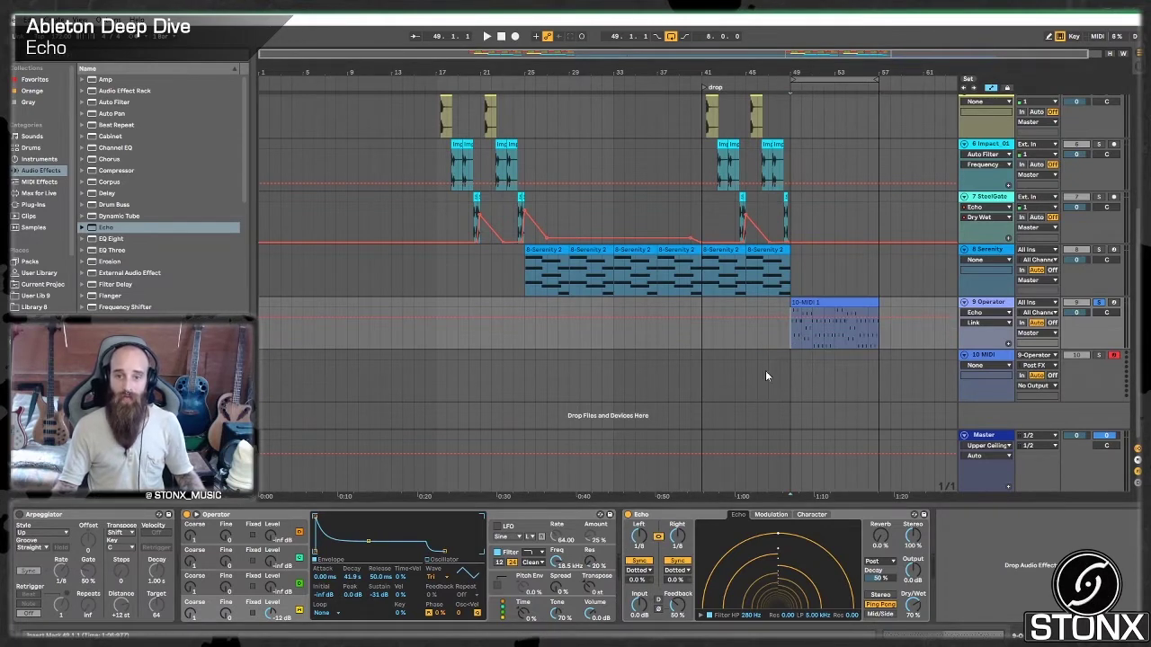
key(space)
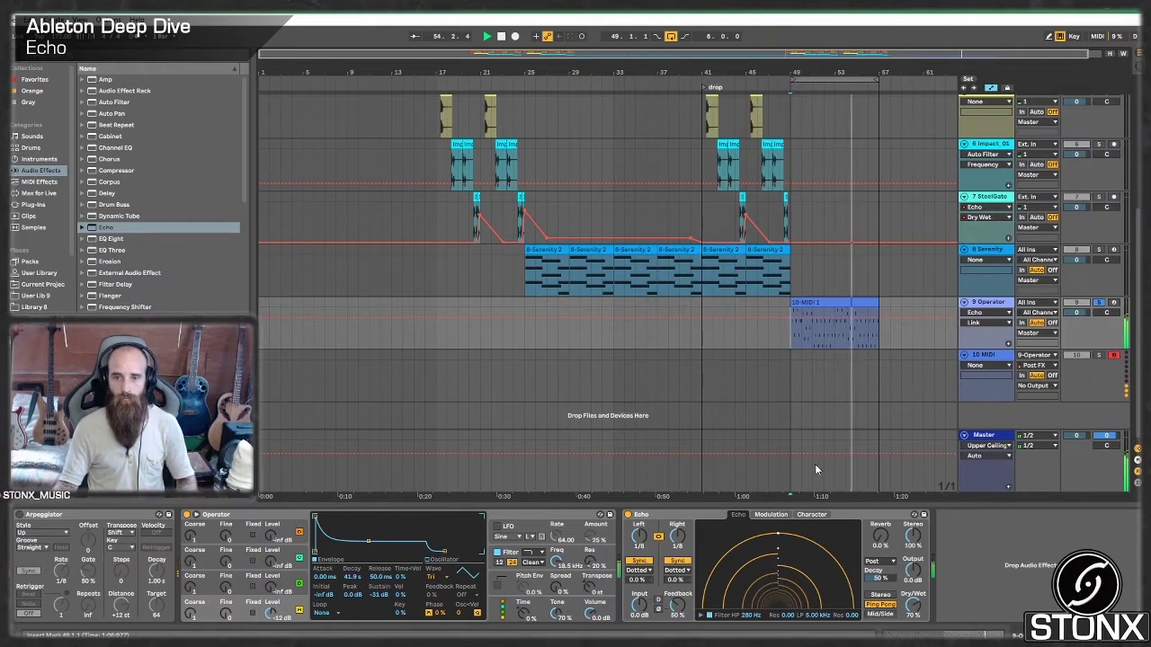
Step: Set the Echo's linked delays to 1/16 in Notes sync mode and play the arpeggio from bar 49
double_click(820, 305)
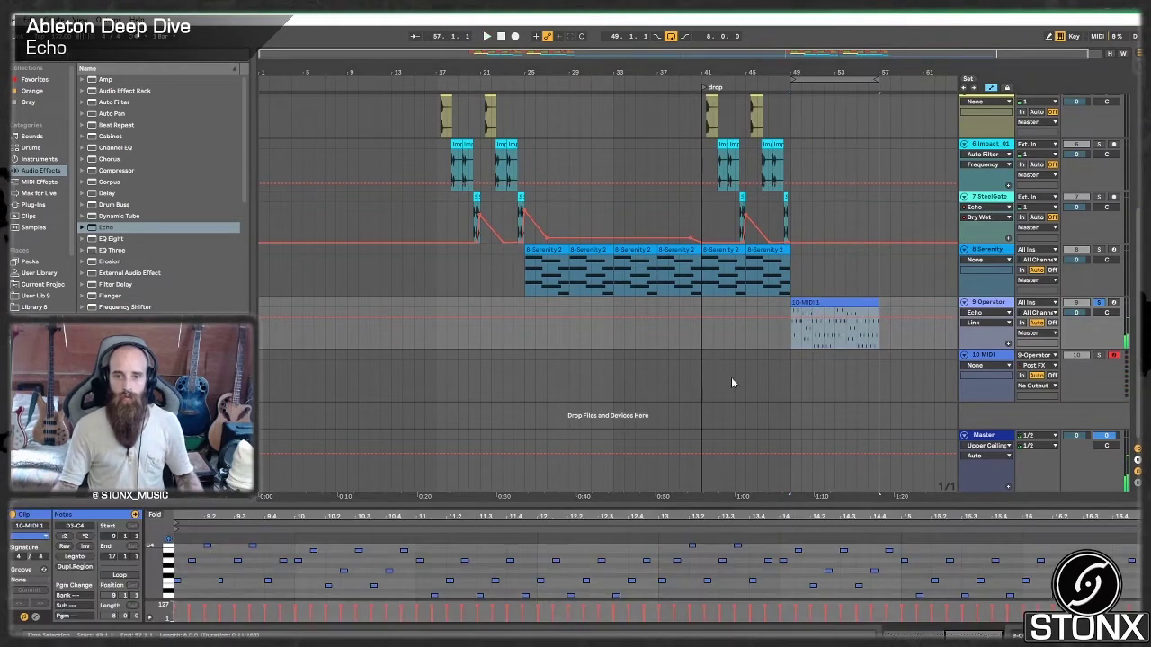
click(988, 304)
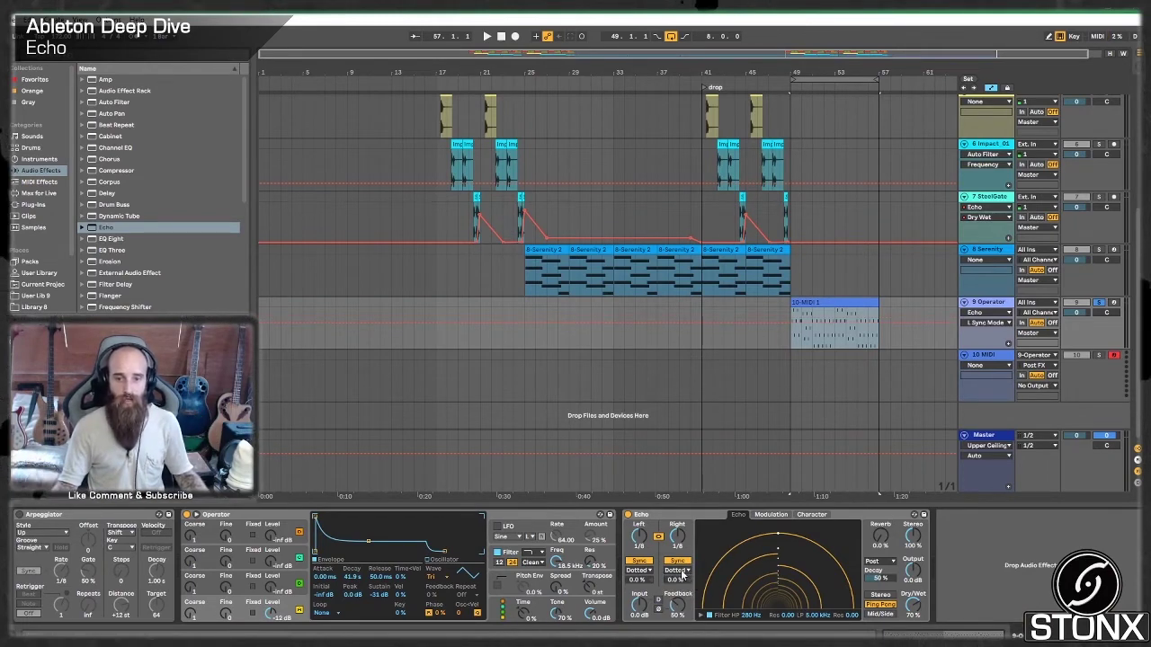
click(675, 580)
drag(639, 537, 640, 550)
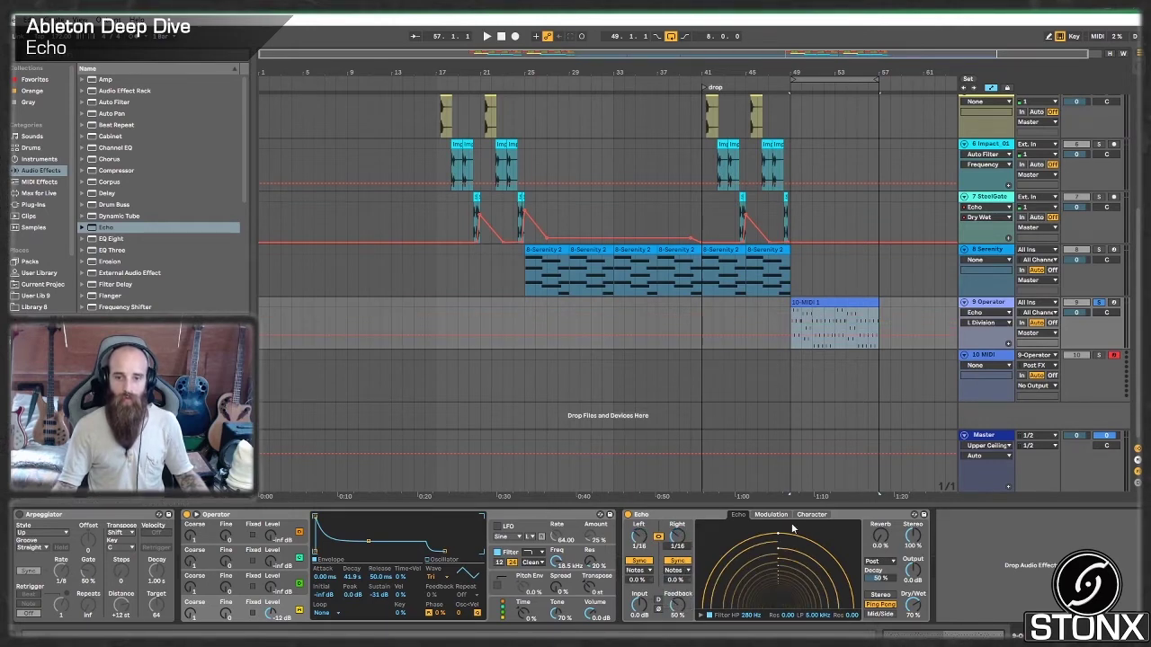
click(798, 300)
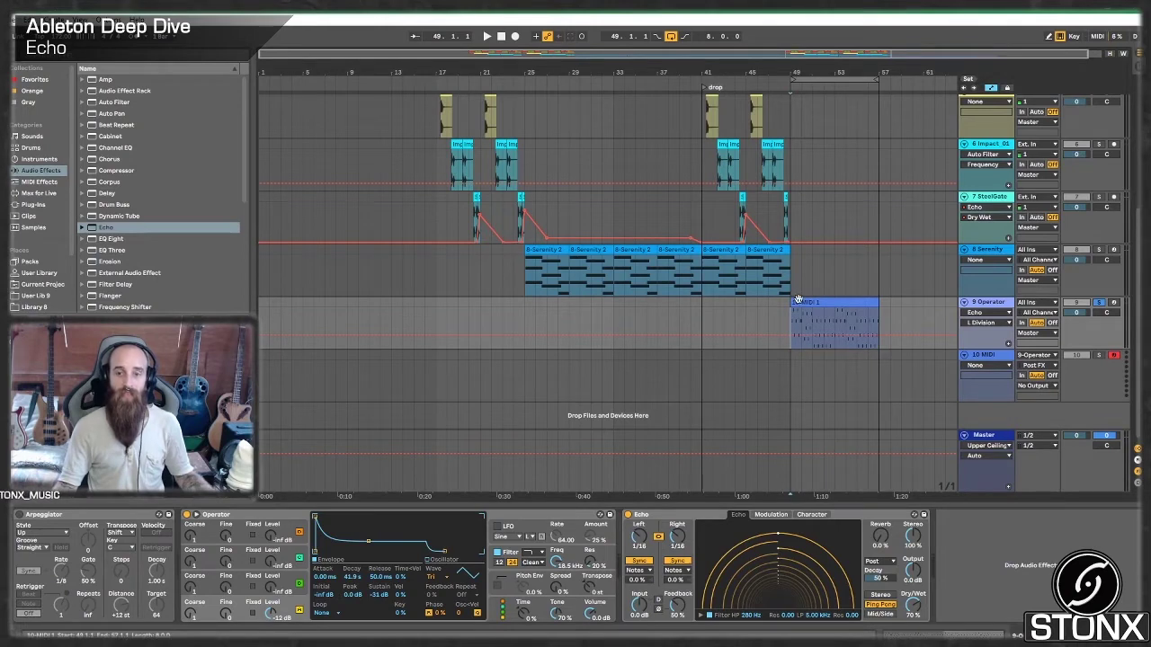
key(space)
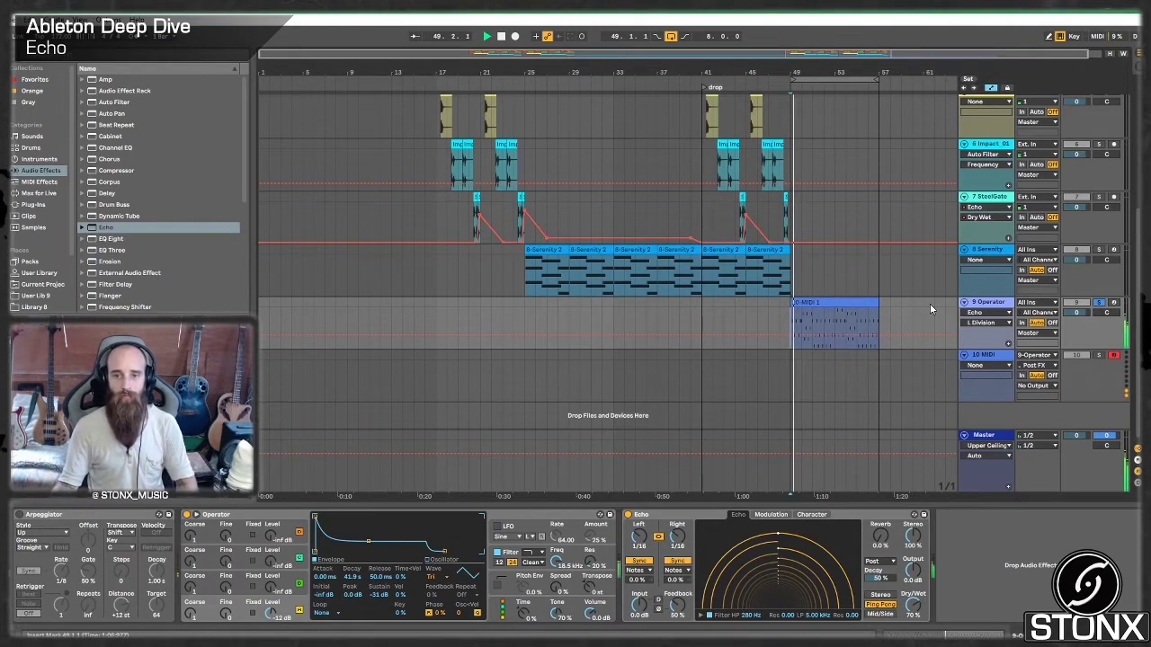
key(space)
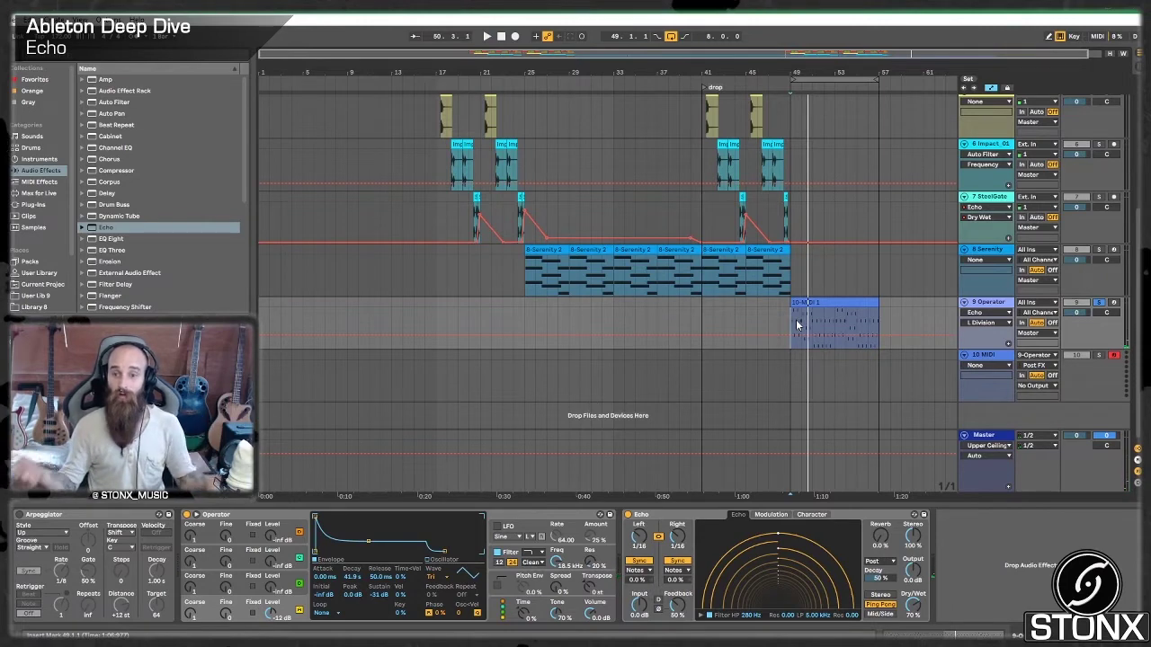
key(space)
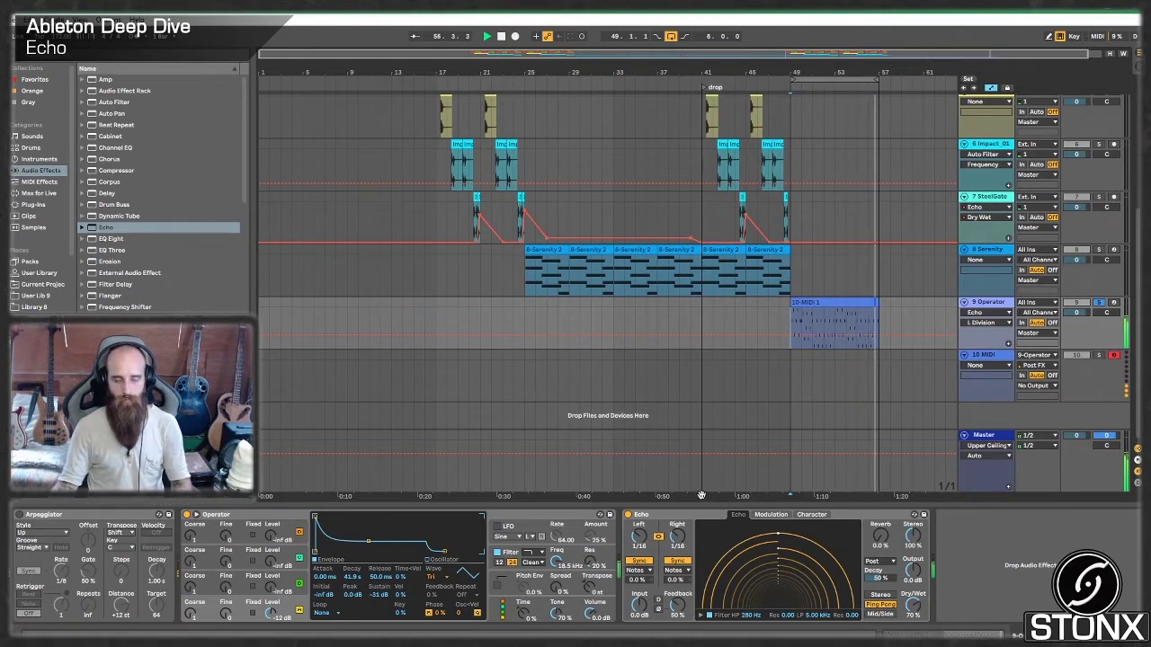
Step: Duplicate the arpeggio clip to bar 57, stretch the copy's notes to double length and play it
click(795, 335)
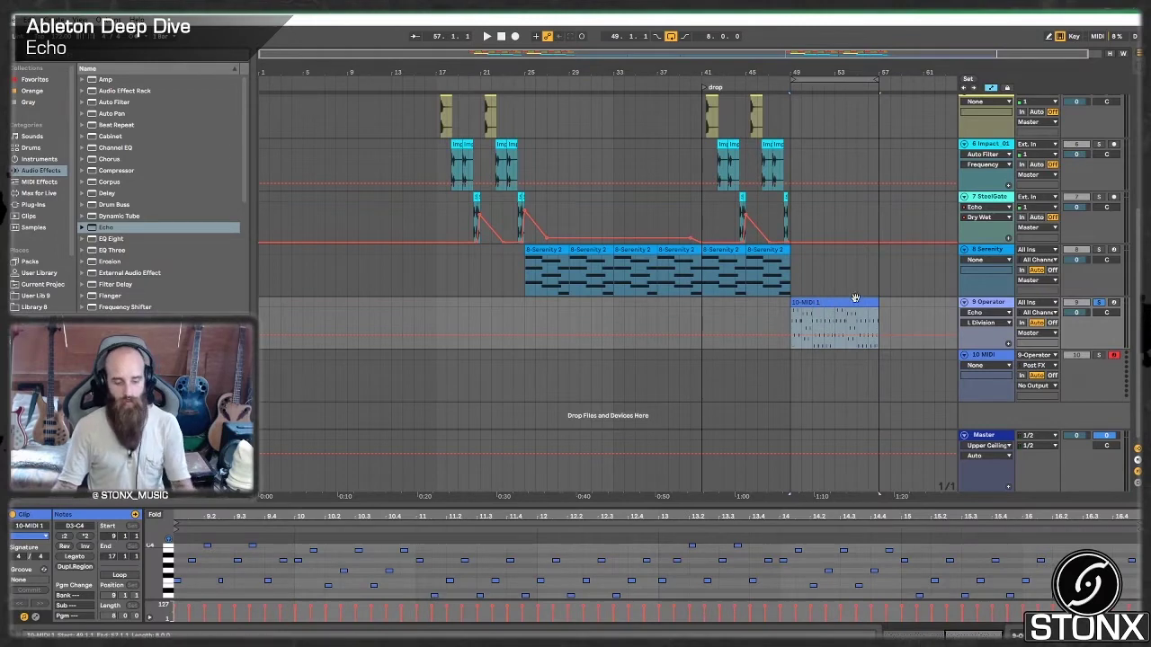
key(ctrl+d)
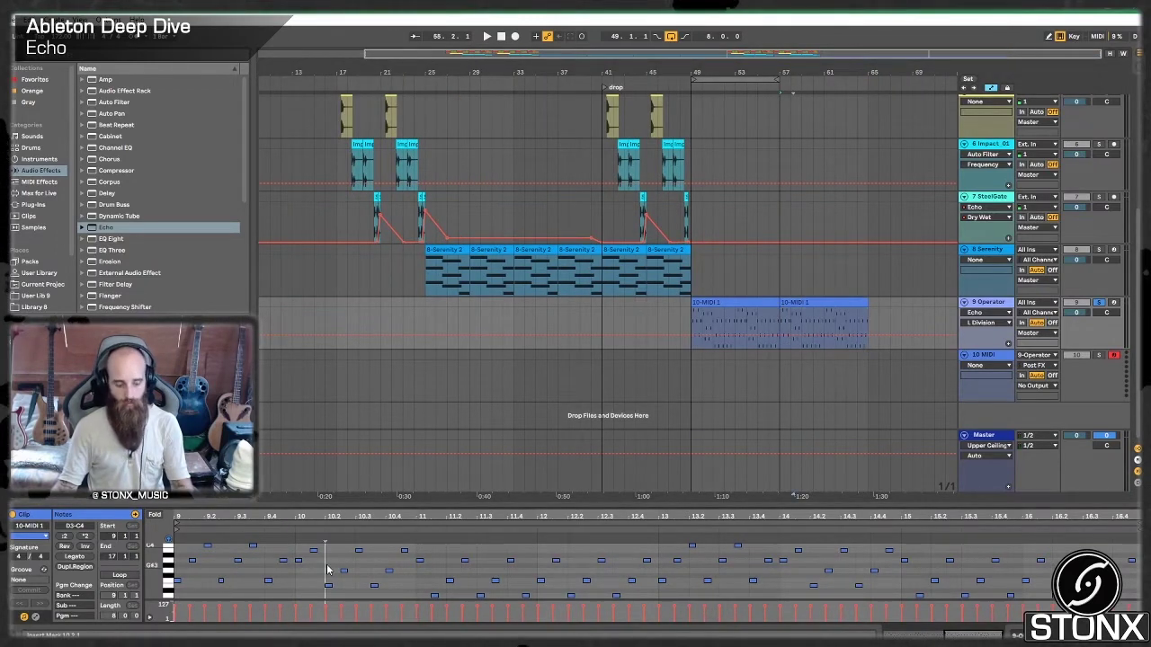
click(122, 576)
click(85, 537)
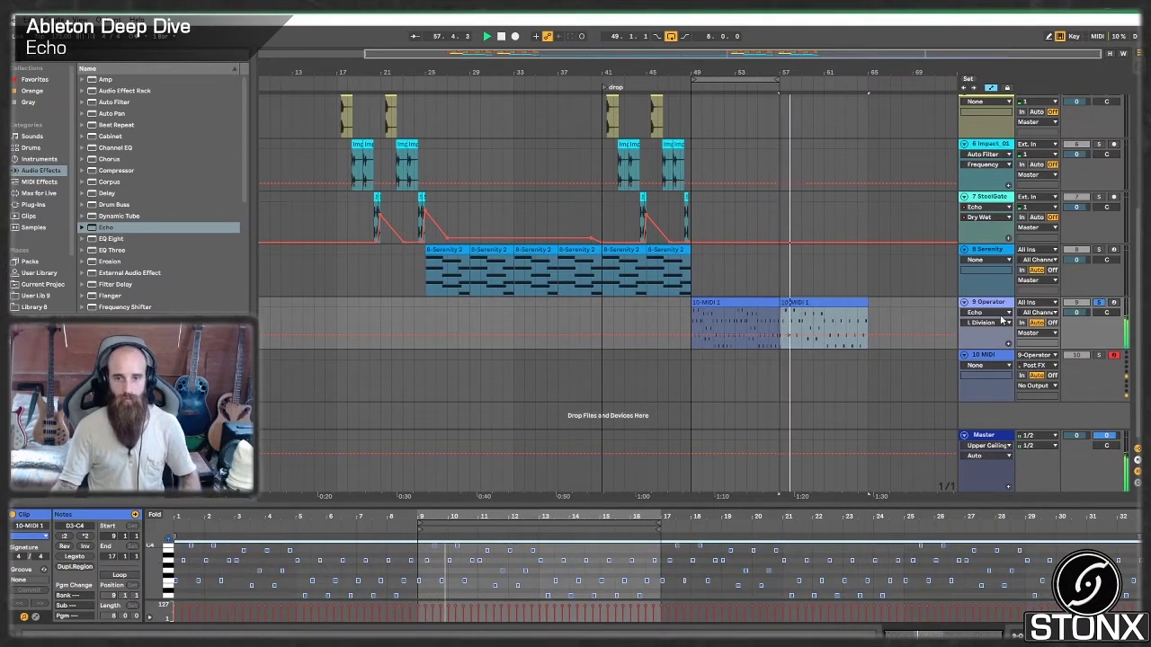
key(shift+Tab)
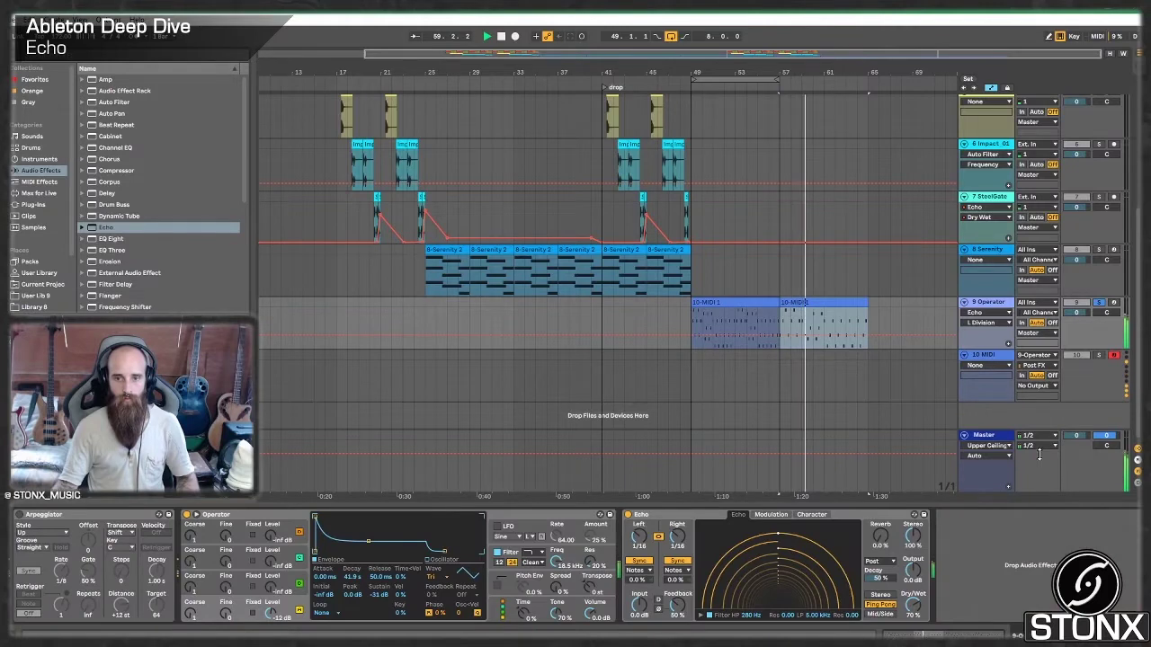
key(space)
Step: Duplicate the Operator track, keeping only the original clip on the first track and only the stretched clip on the copy
right_click(1004, 304)
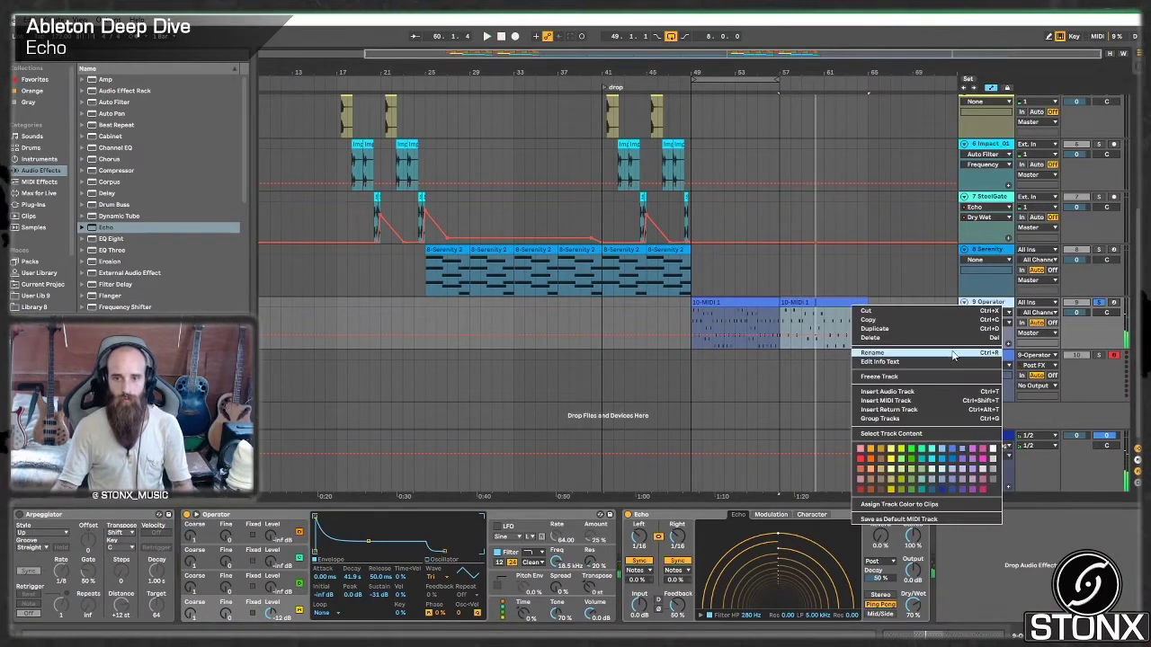
click(917, 329)
click(760, 356)
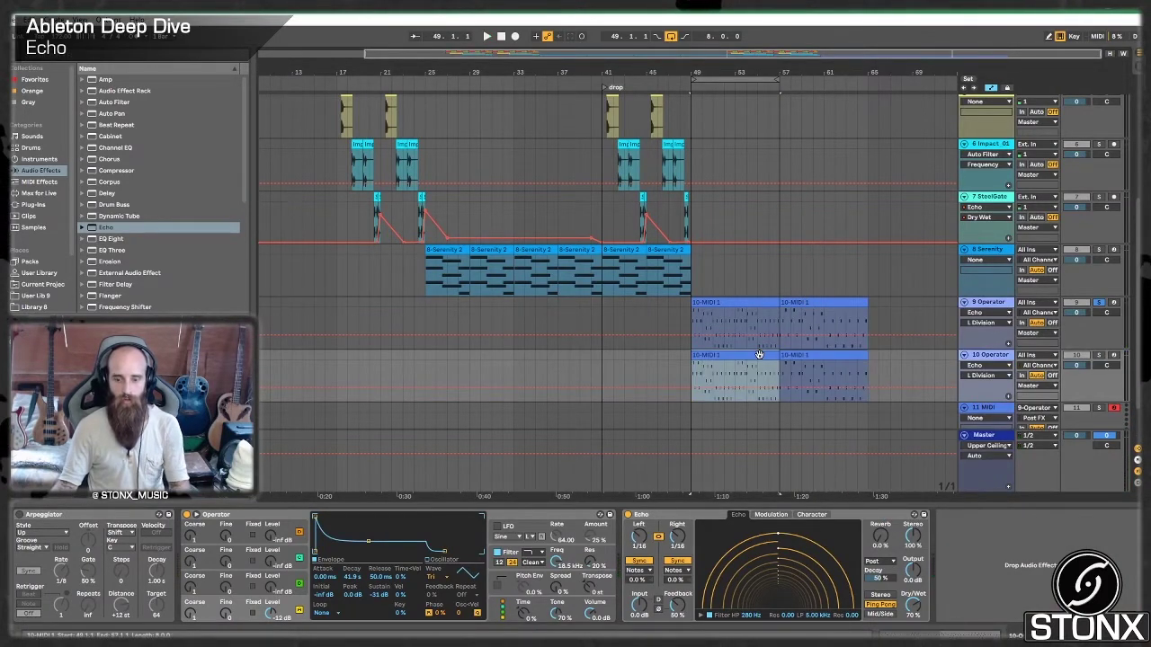
key(Delete)
click(800, 302)
key(Delete)
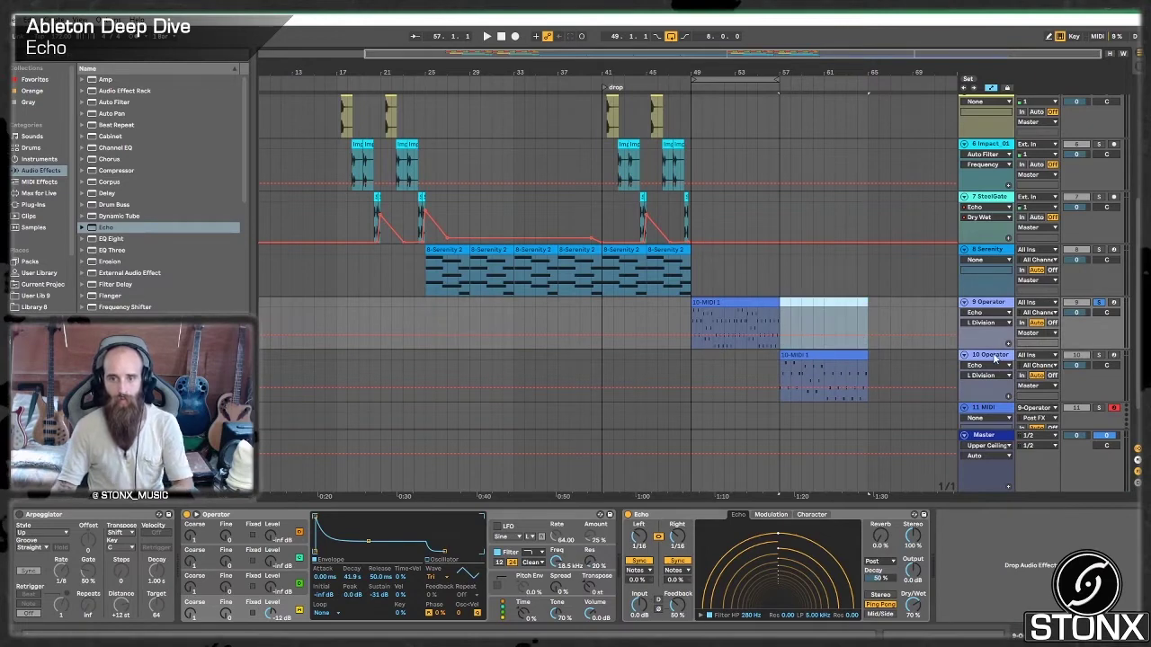
Step: Set the duplicated Operator track's Echo delays to 1/4 and play its stretched arpeggio clip from bar 57
click(994, 358)
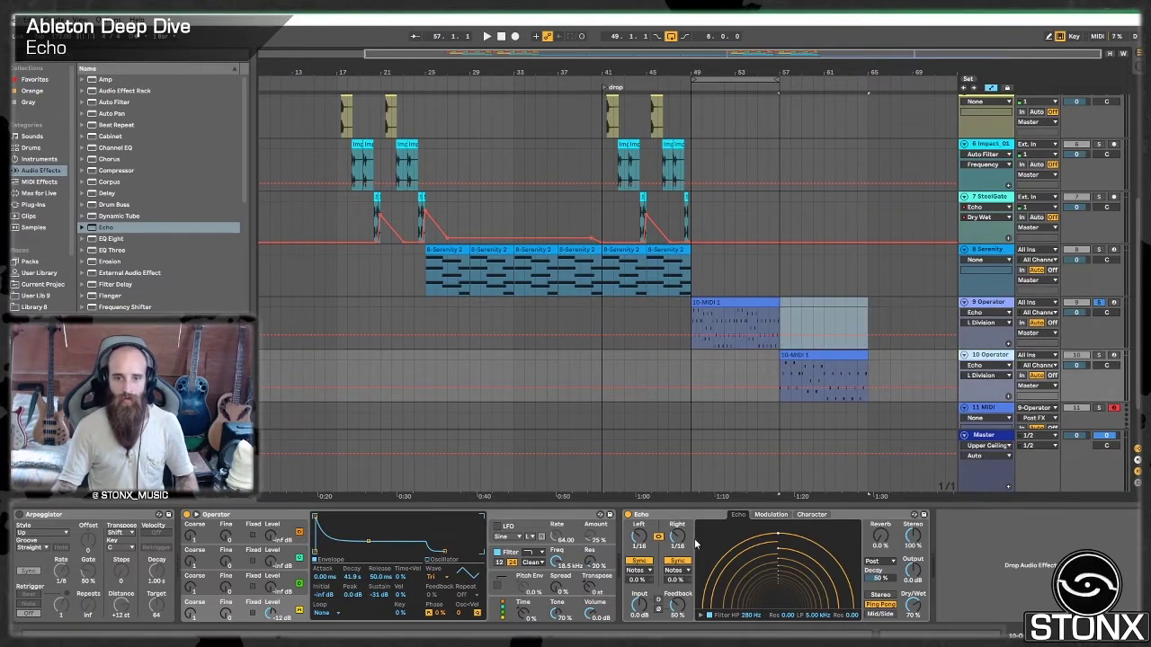
drag(639, 536, 639, 513)
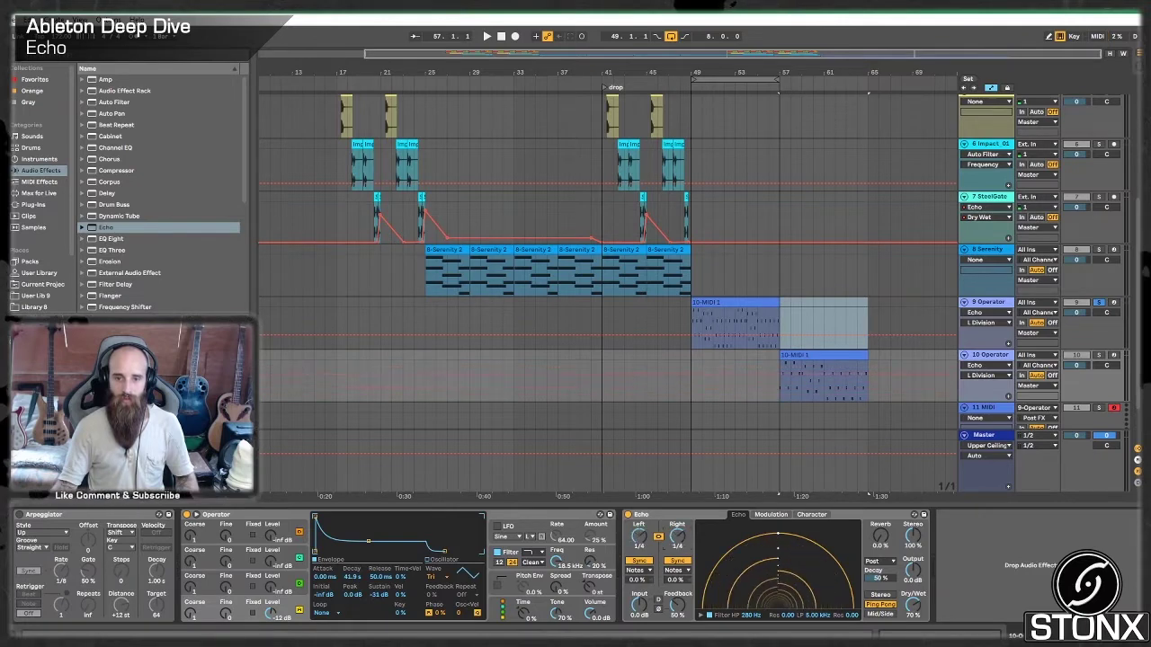
click(818, 369)
key(space)
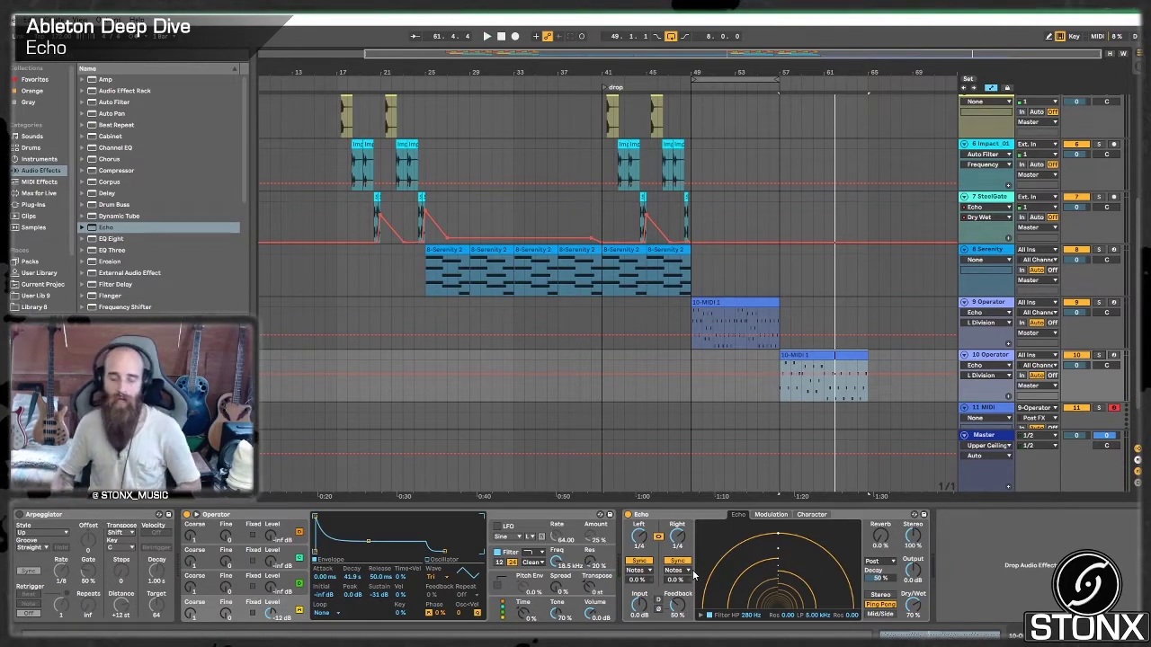
key(space)
Step: Copy the last two Serenity clips to bar 57 above the stretched arpeggio and play them together
click(763, 326)
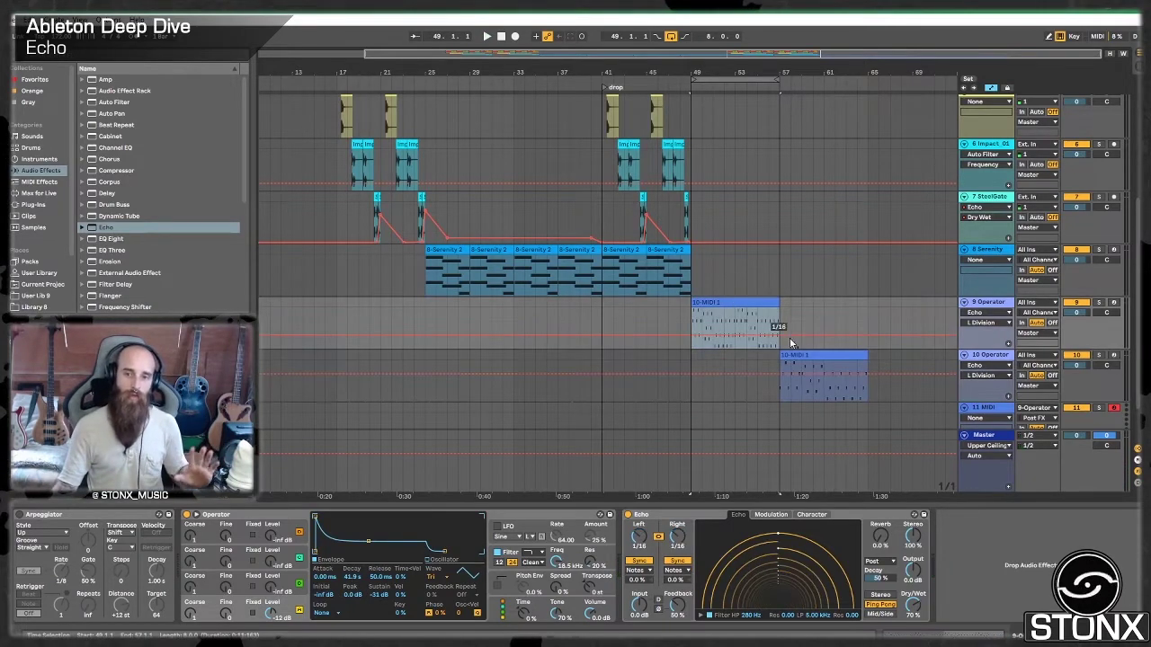
click(799, 355)
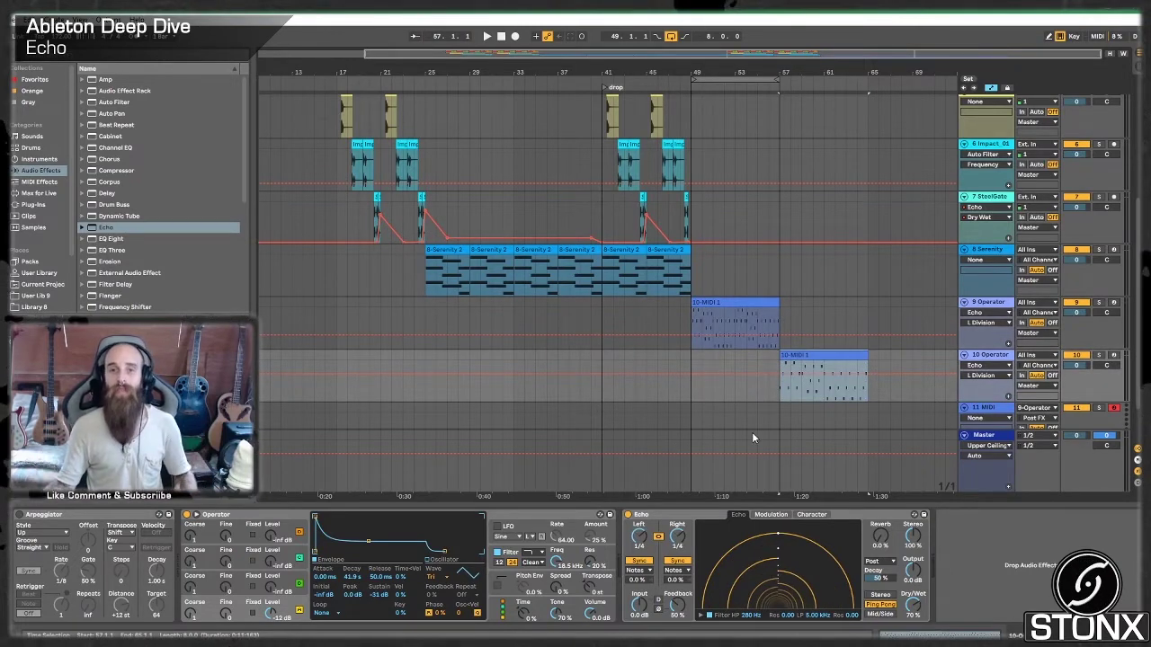
click(614, 249)
drag(614, 249, 805, 271)
key(space)
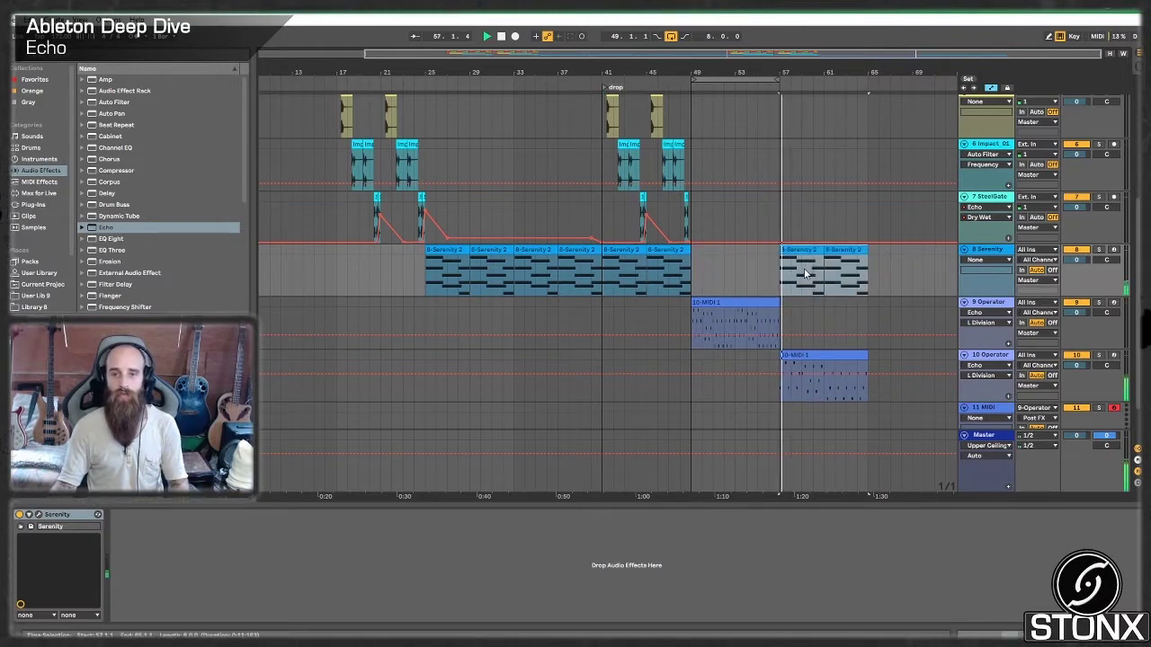
Step: Delete the second copied Serenity clip, stretch the first one's notes to double length and extend that clip to bar 65
click(846, 248)
key(Delete)
double_click(804, 249)
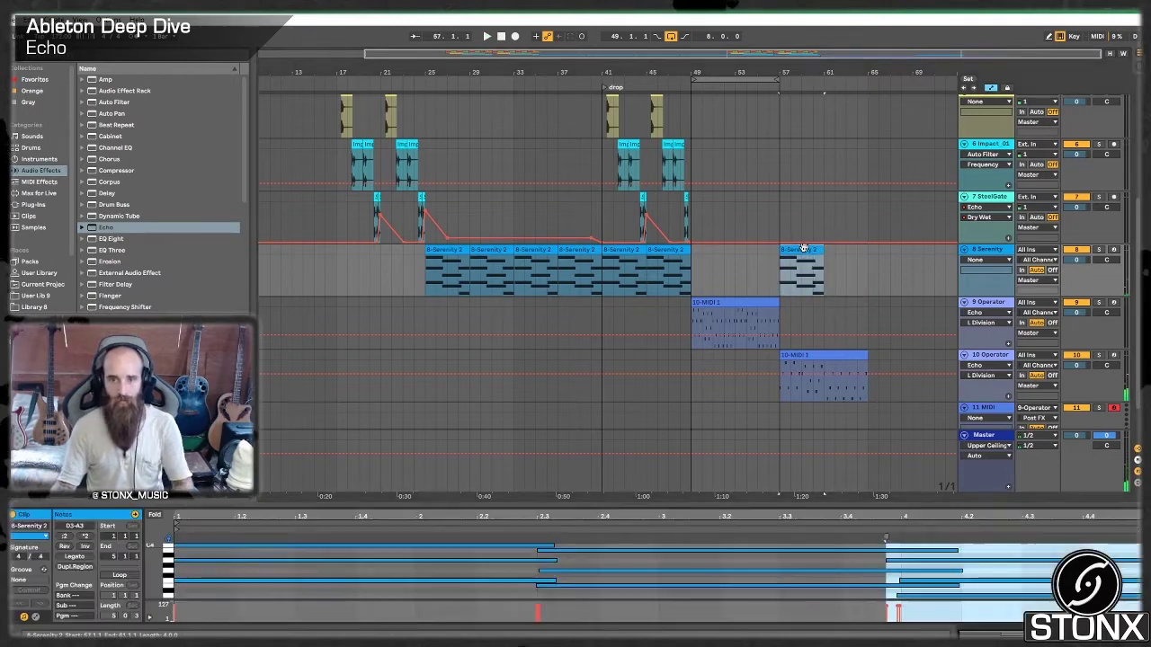
click(480, 561)
key(ctrl+a)
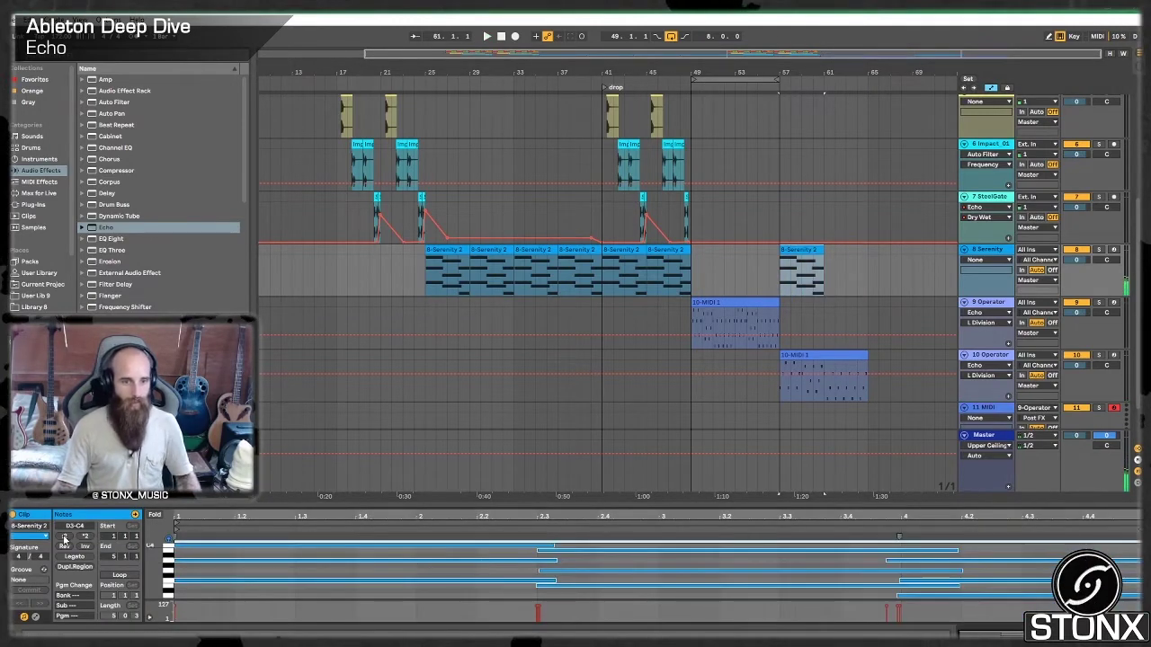
click(85, 536)
drag(823, 275, 865, 280)
Step: Play the stretched arpeggio with the stretched Serenity clip from bar 57 while viewing the duplicated Operator track's devices
click(792, 368)
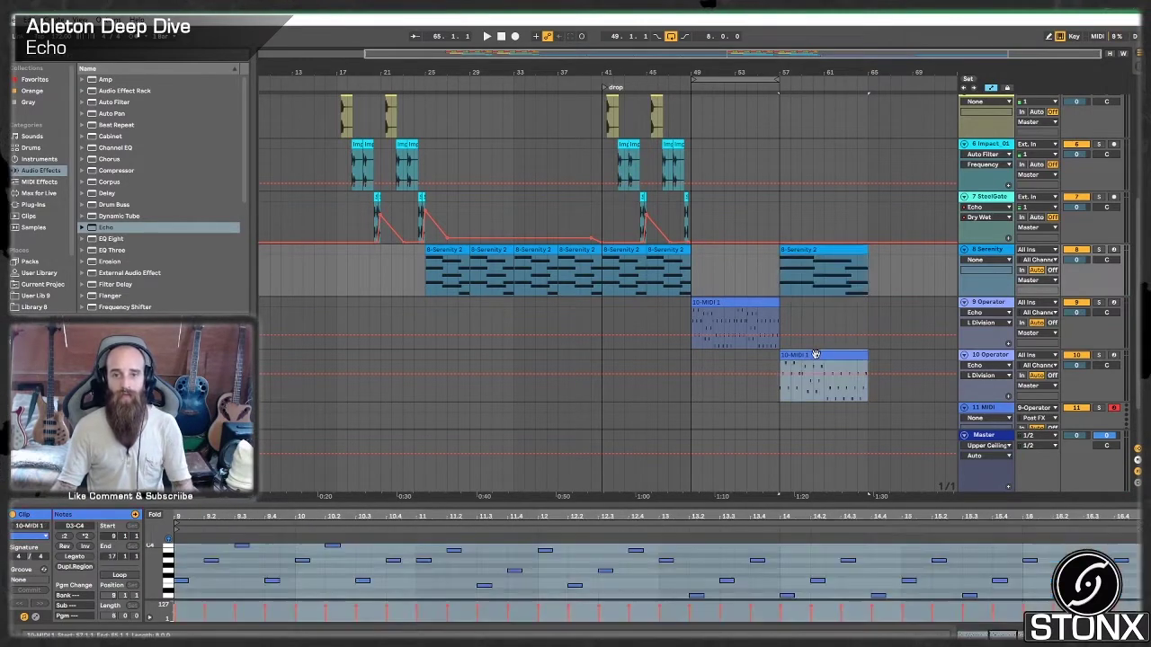
key(space)
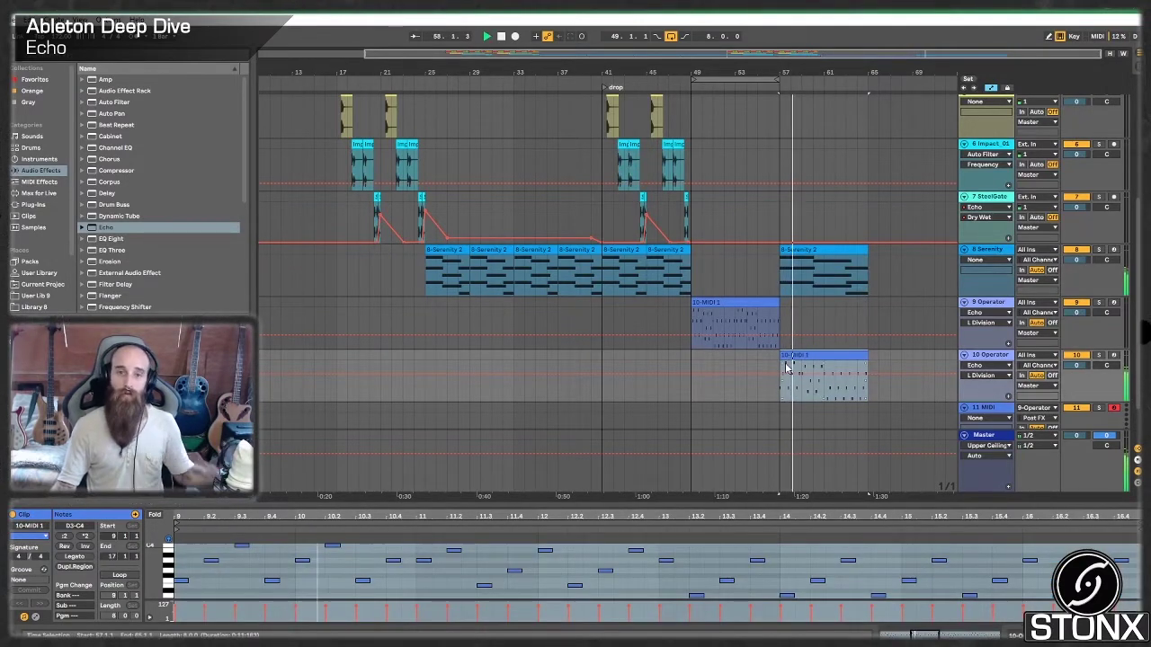
double_click(991, 357)
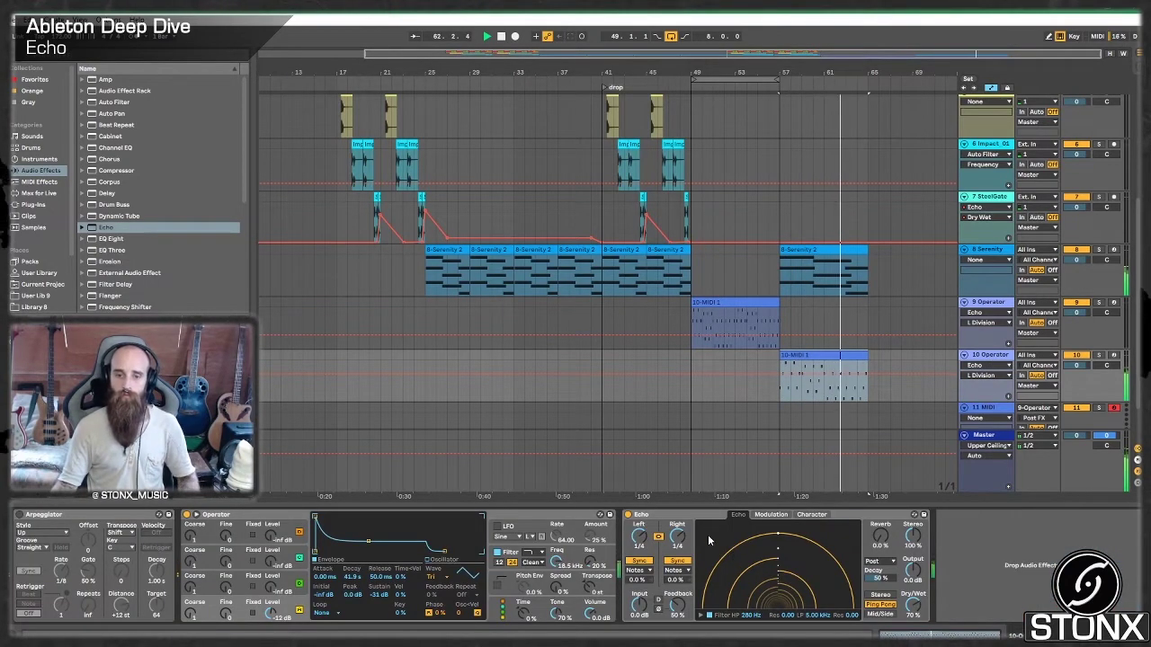
key(space)
Step: Set the duplicated Operator track's Echo delays to 1/2 and play the arpeggio and Serenity clips from bar 57
drag(677, 537, 677, 532)
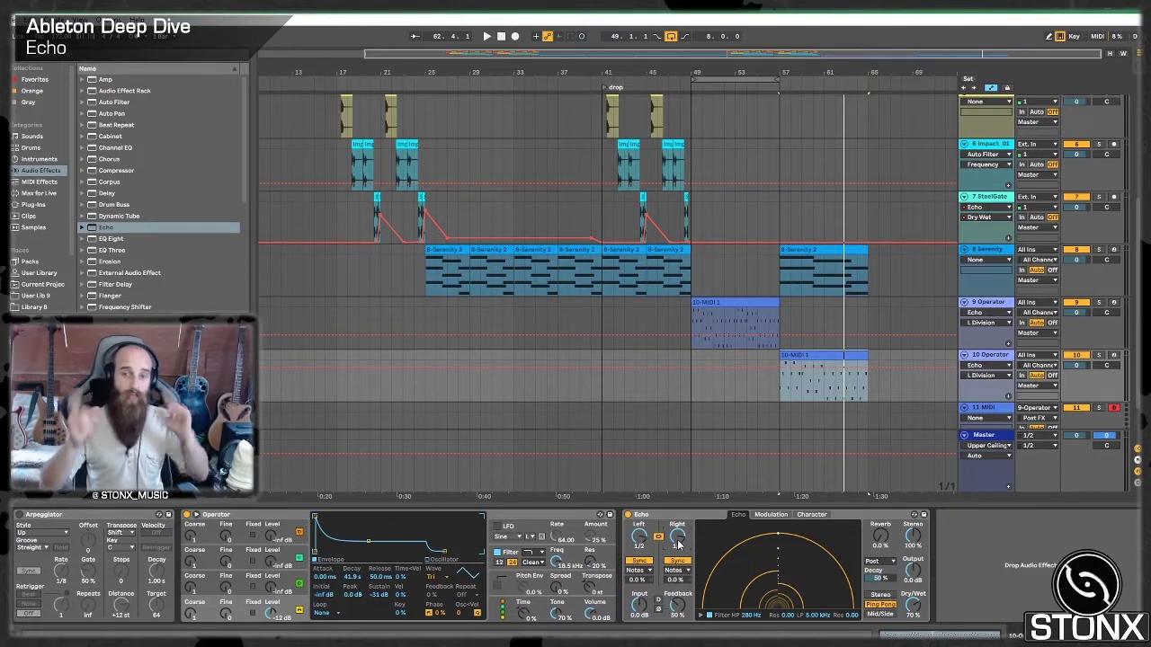
click(779, 288)
key(space)
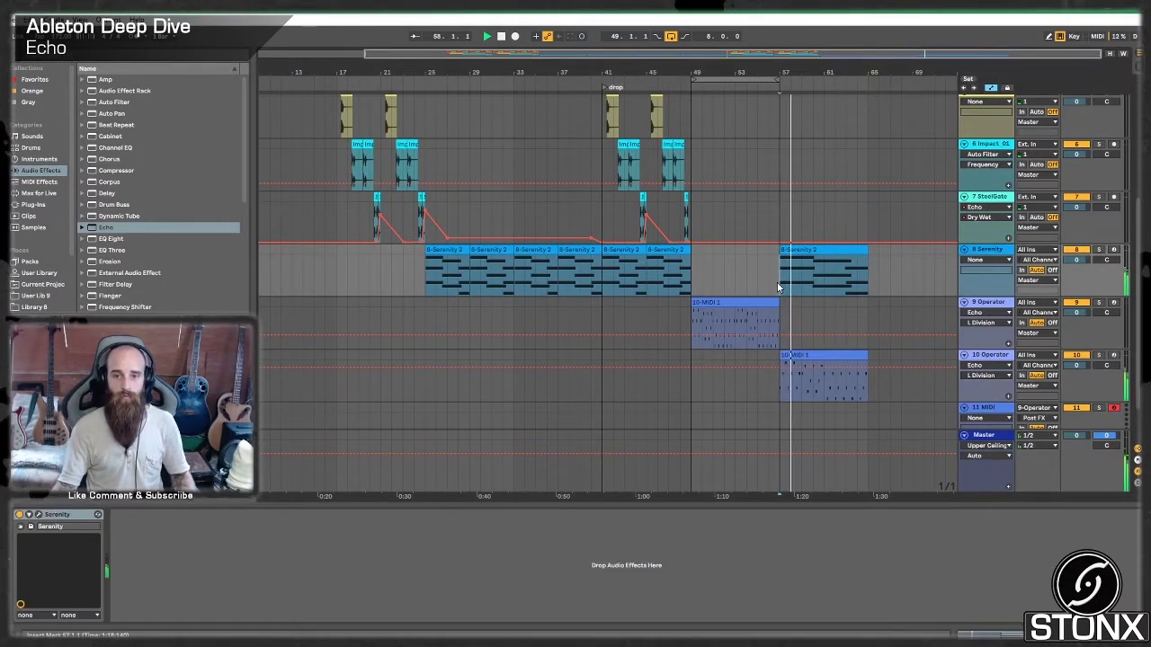
click(1000, 356)
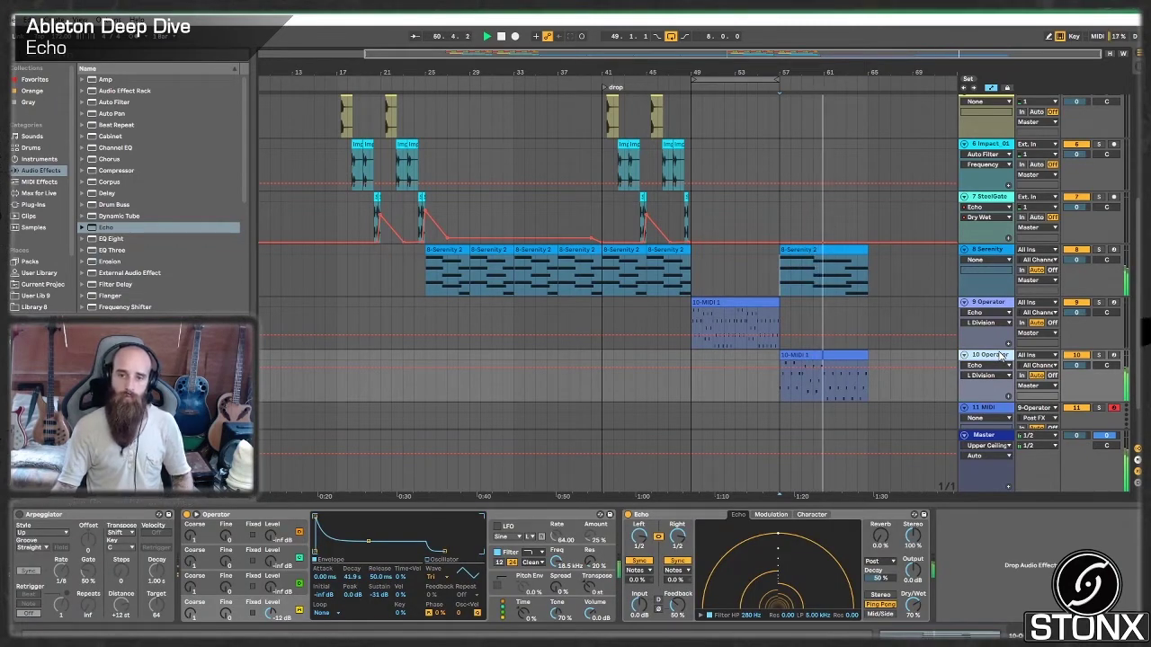
key(space)
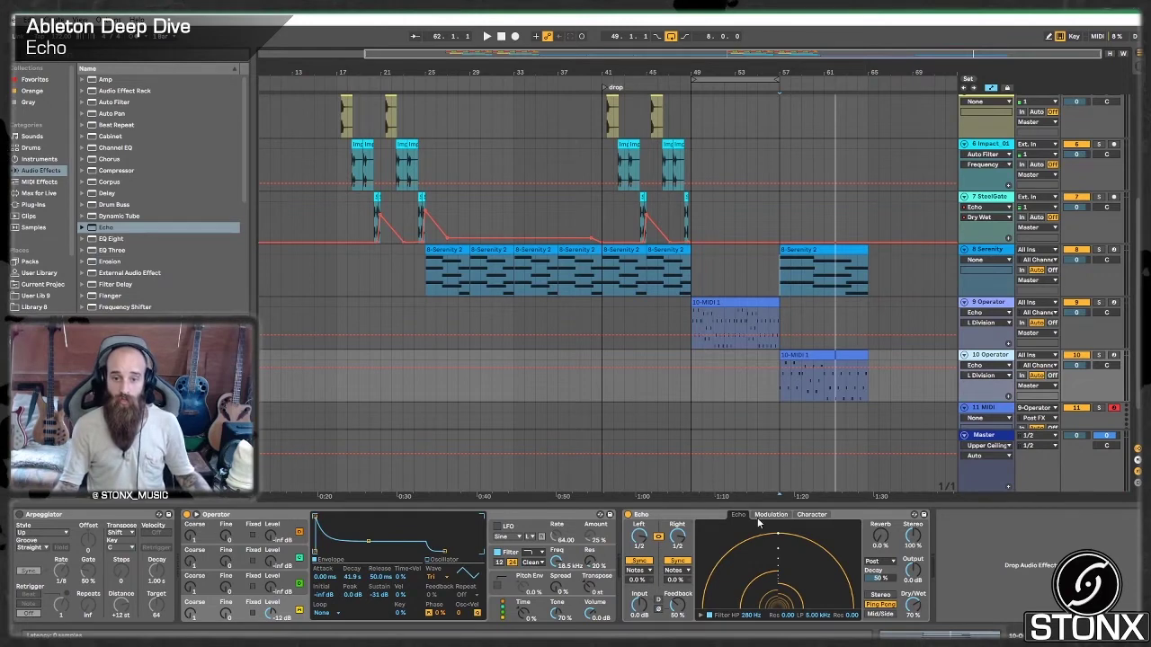
Step: Set the duplicated track's Echo delays to 1/8 and show the Echo's modulation settings
drag(642, 543, 641, 560)
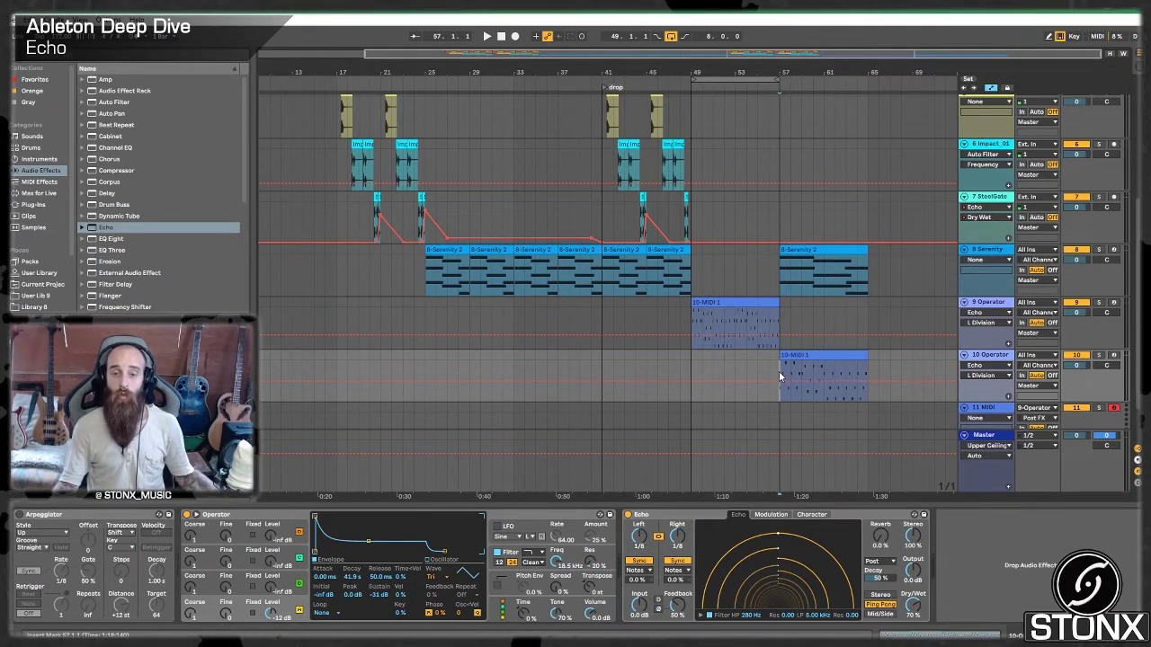
click(769, 514)
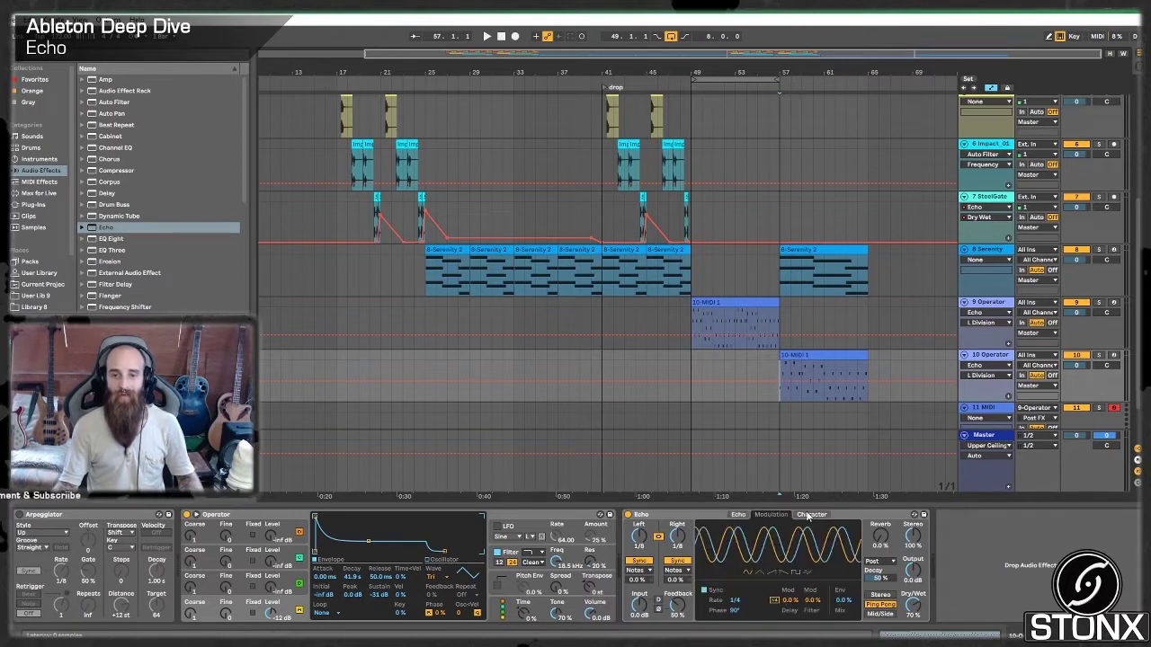
Step: View the duplicated Operator track's Echo character, modulation and main settings, then play the arpeggio from bar 57
click(809, 514)
click(773, 517)
click(738, 517)
key(space)
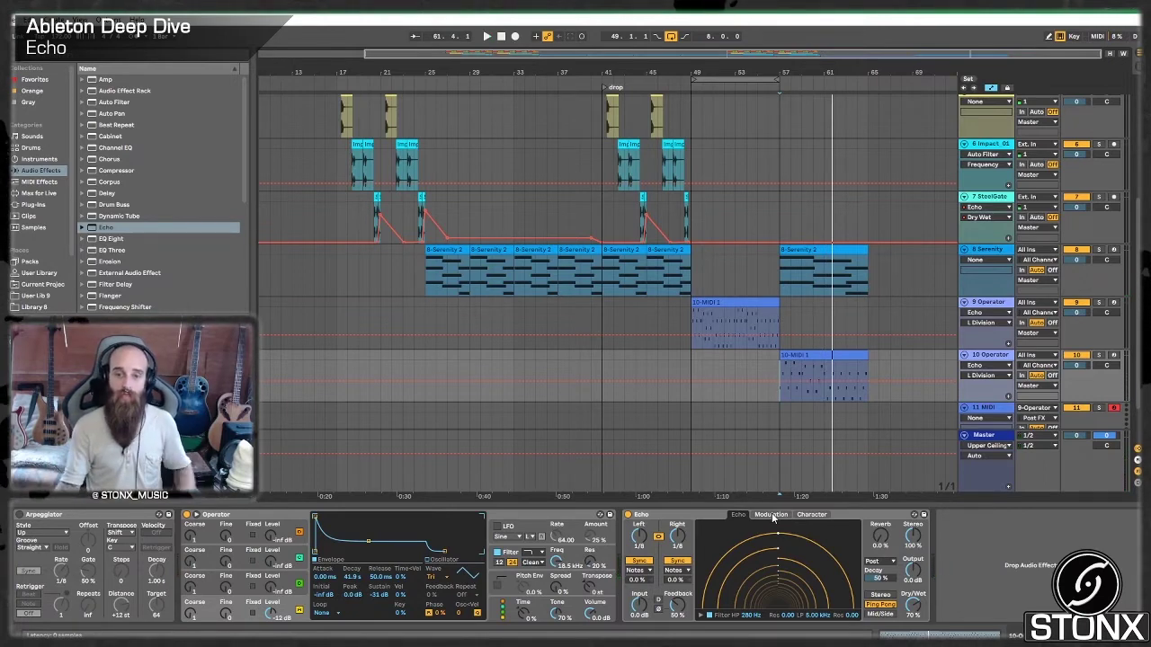
Step: Set the Echo's delay modulation to 100% and play the arpeggio with the Serenity clip from bar 57
click(771, 516)
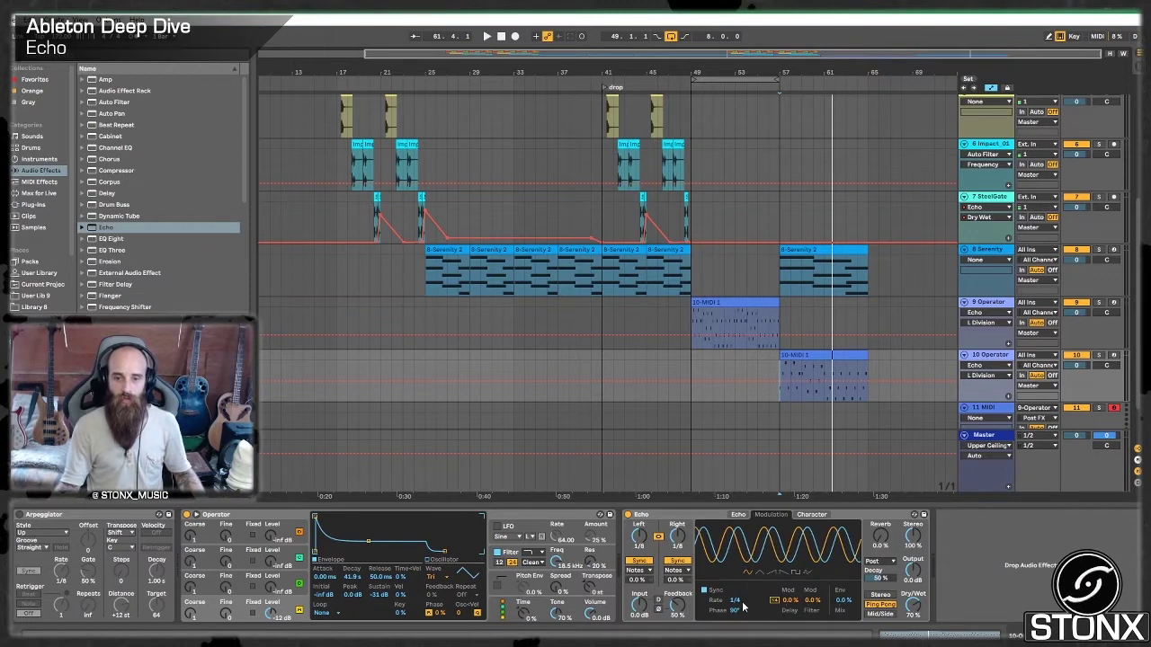
drag(790, 608, 790, 558)
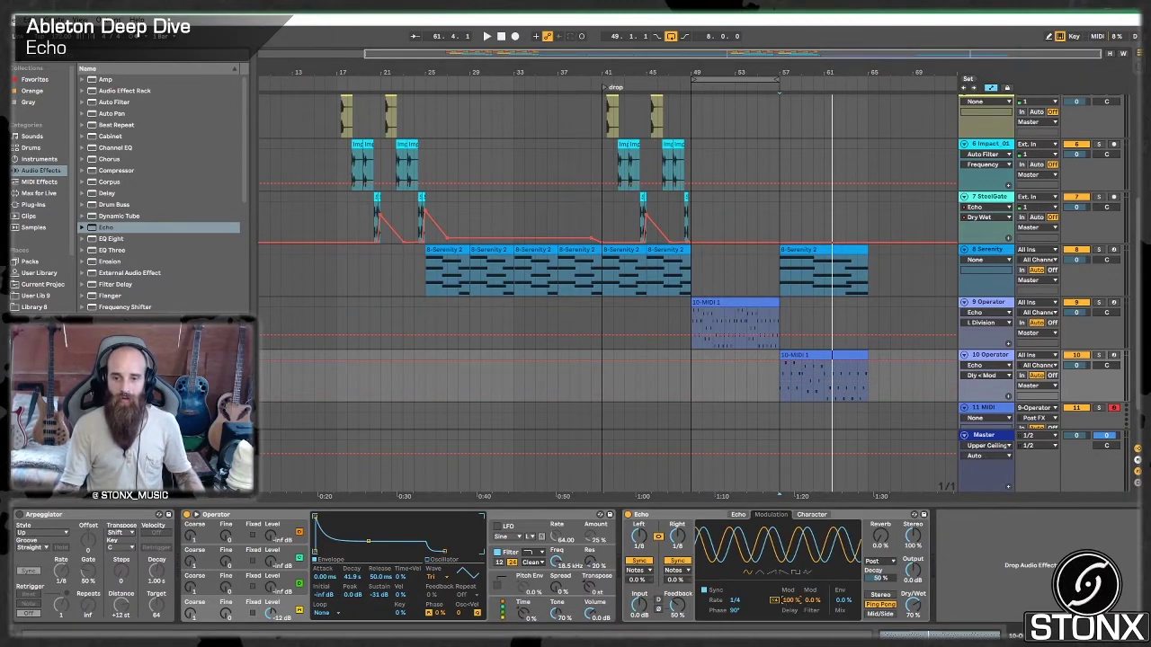
key(space)
Step: Try the Echo's filter modulation at 100% and the 4x modulation option while playing the arpeggio
drag(812, 604, 812, 539)
click(775, 600)
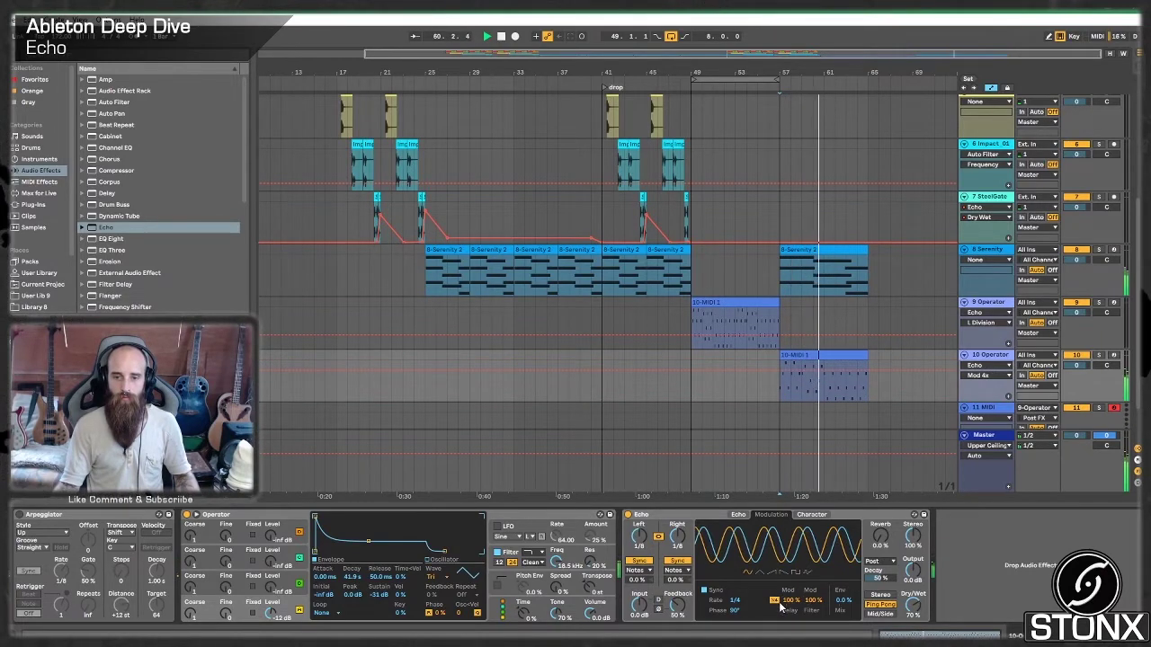
drag(791, 602, 791, 646)
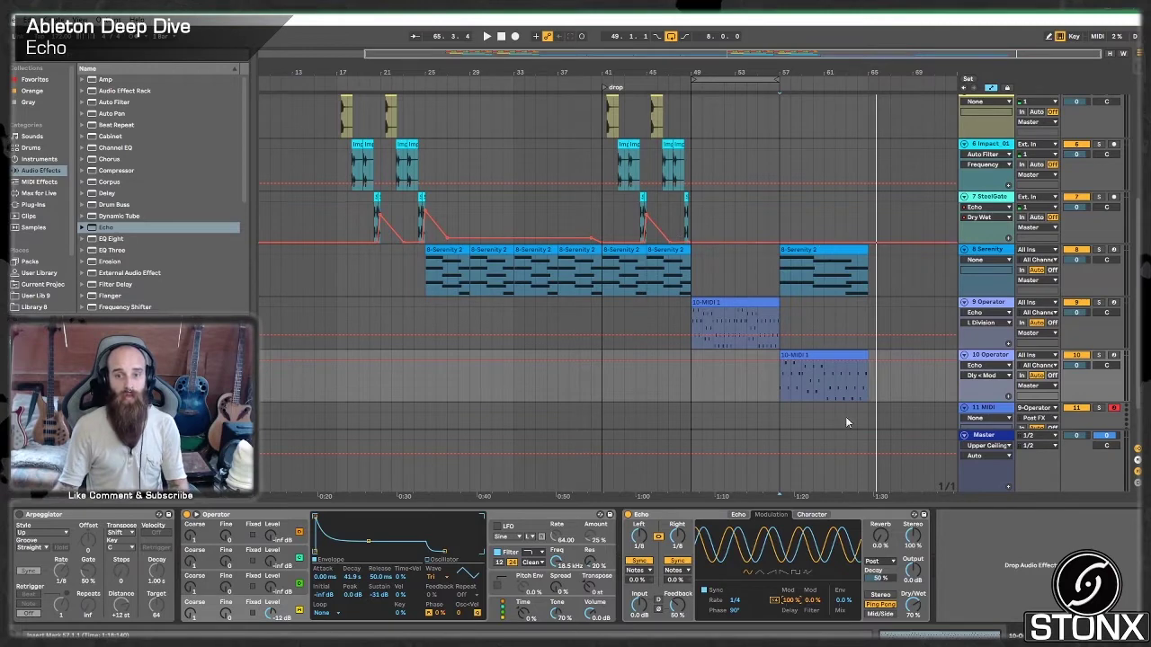
key(space)
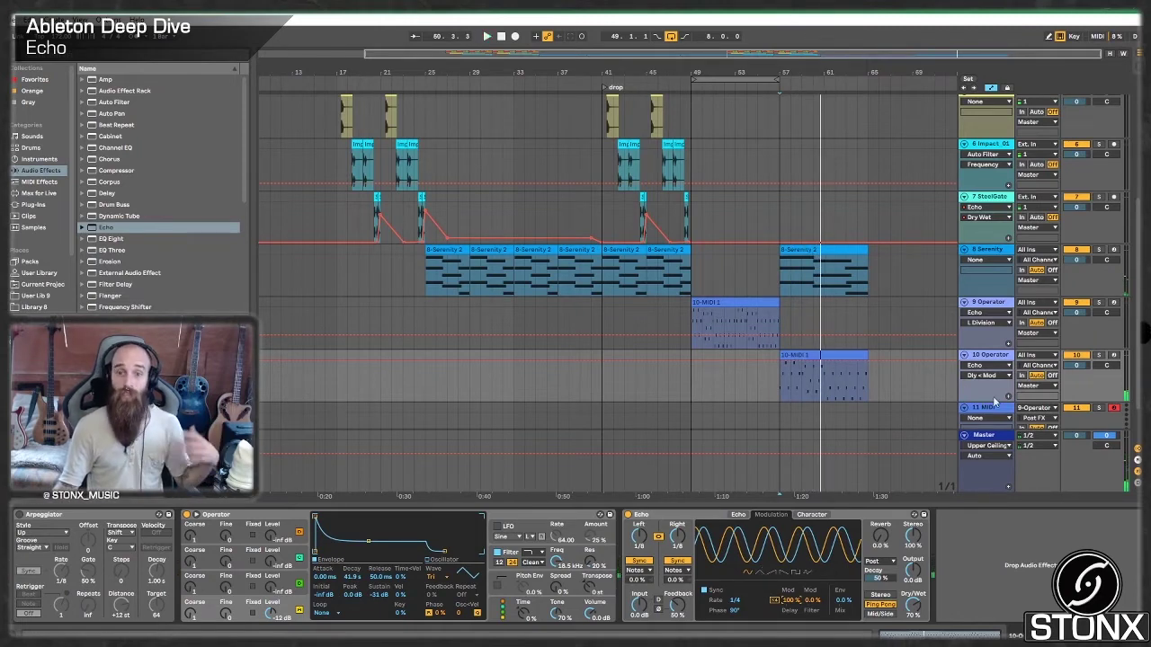
Step: Automate the Echo's modulation rate with a rising ramp from bar 57 to 1/48 at bar 65, and play it
right_click(735, 602)
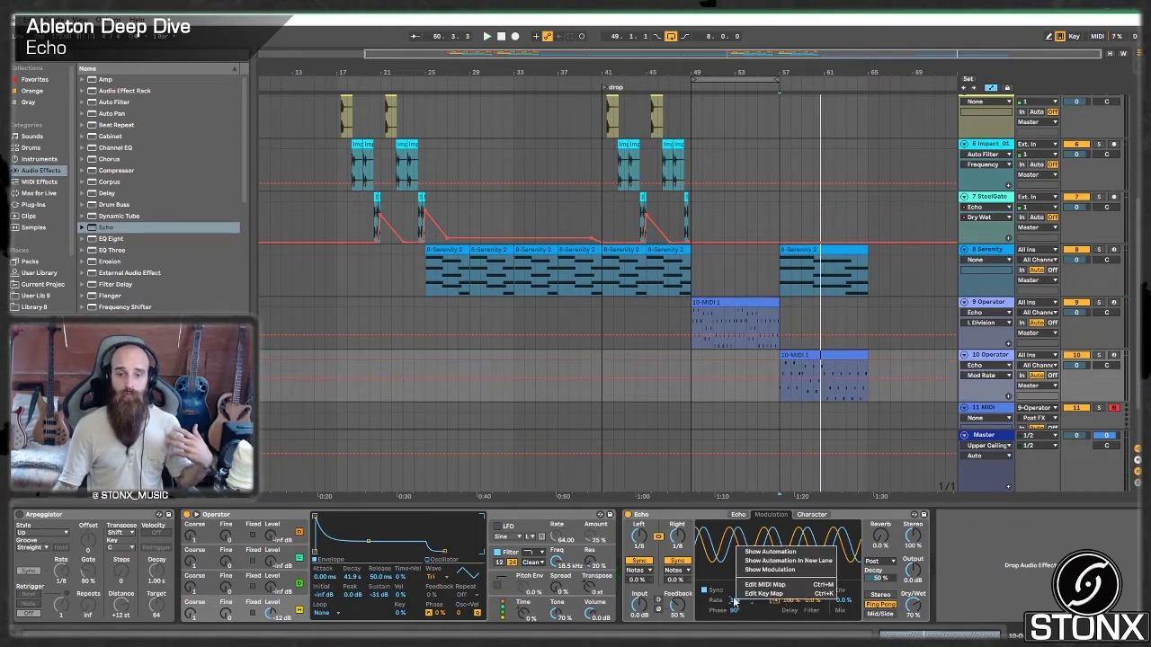
click(763, 552)
drag(869, 379, 868, 362)
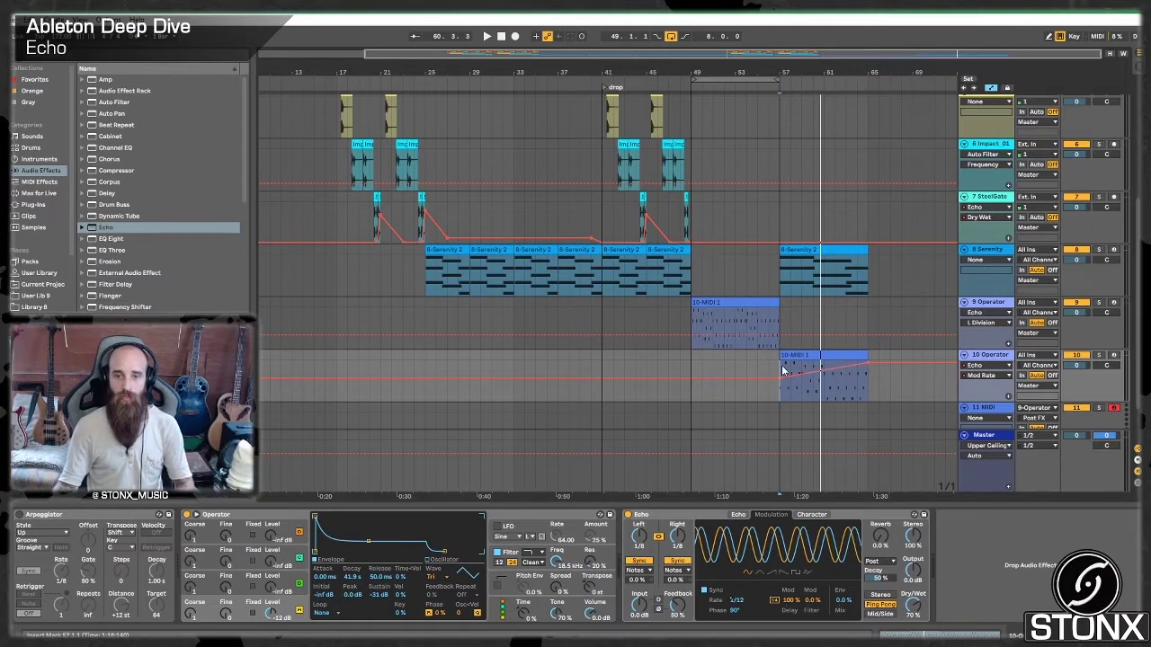
key(space)
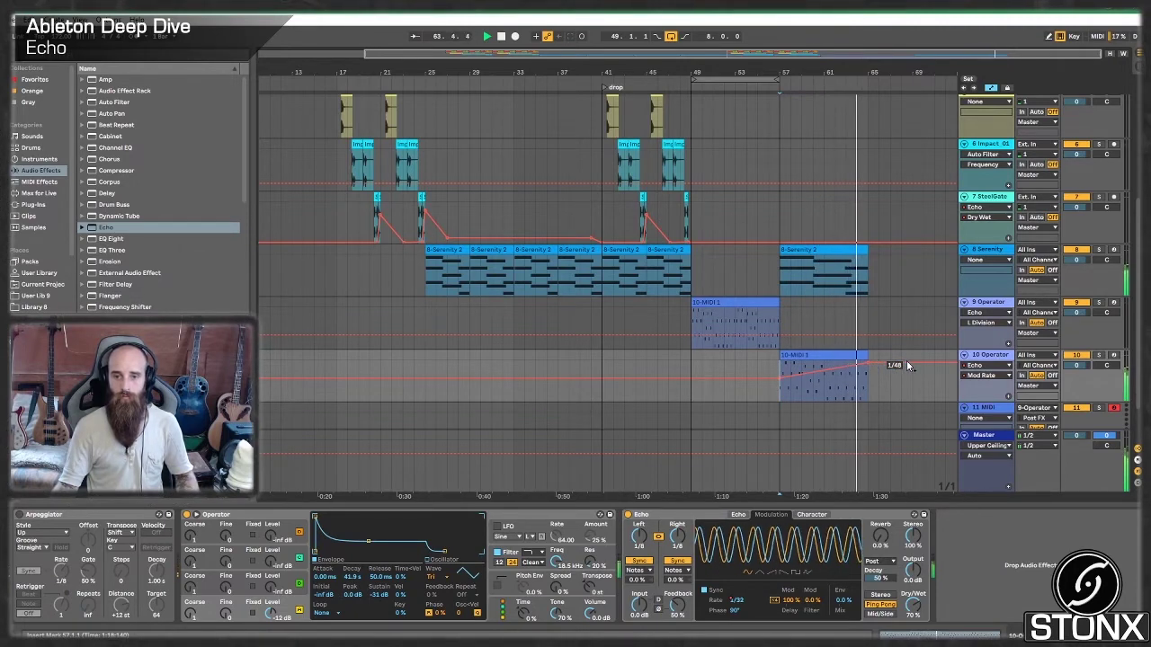
key(space)
Step: Unsync the Echo's modulation, automate its frequency from 0.01 Hz at bar 57 to 2.00 Hz at bar 65, and play it
click(704, 591)
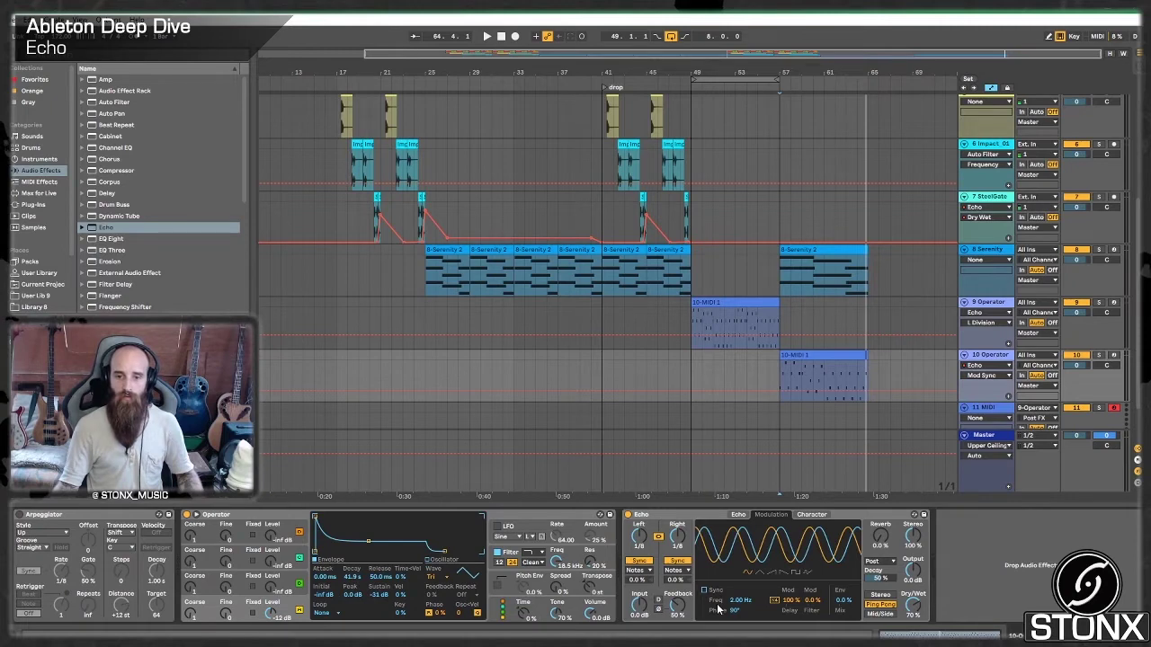
right_click(736, 603)
click(756, 554)
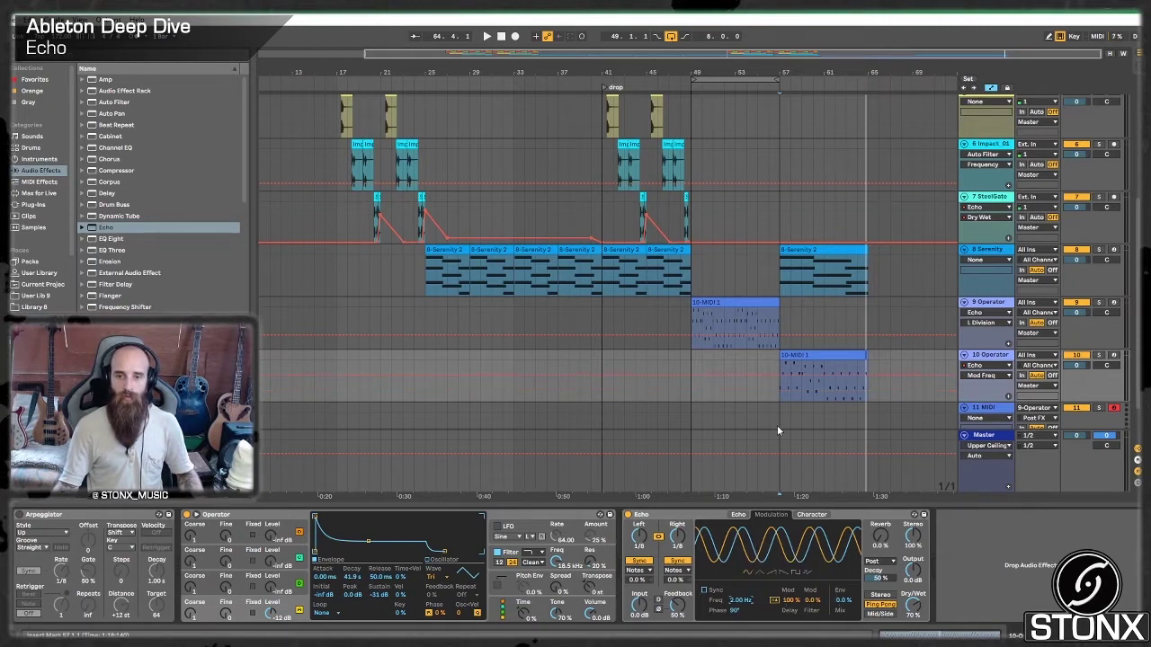
click(865, 375)
drag(779, 376, 780, 401)
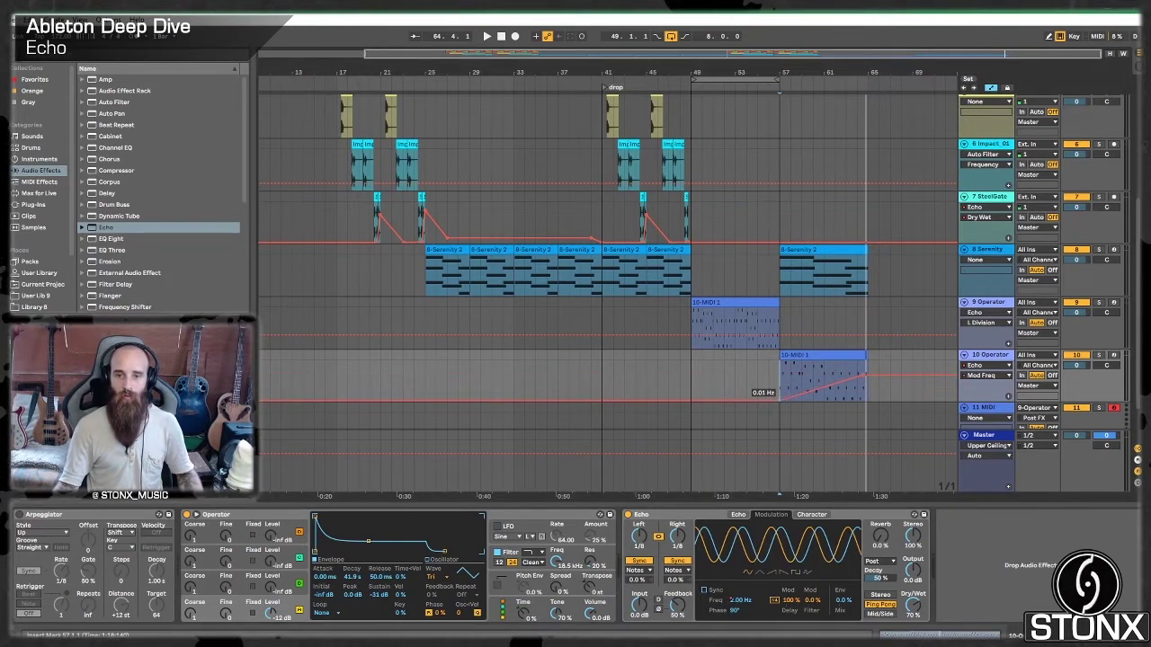
key(space)
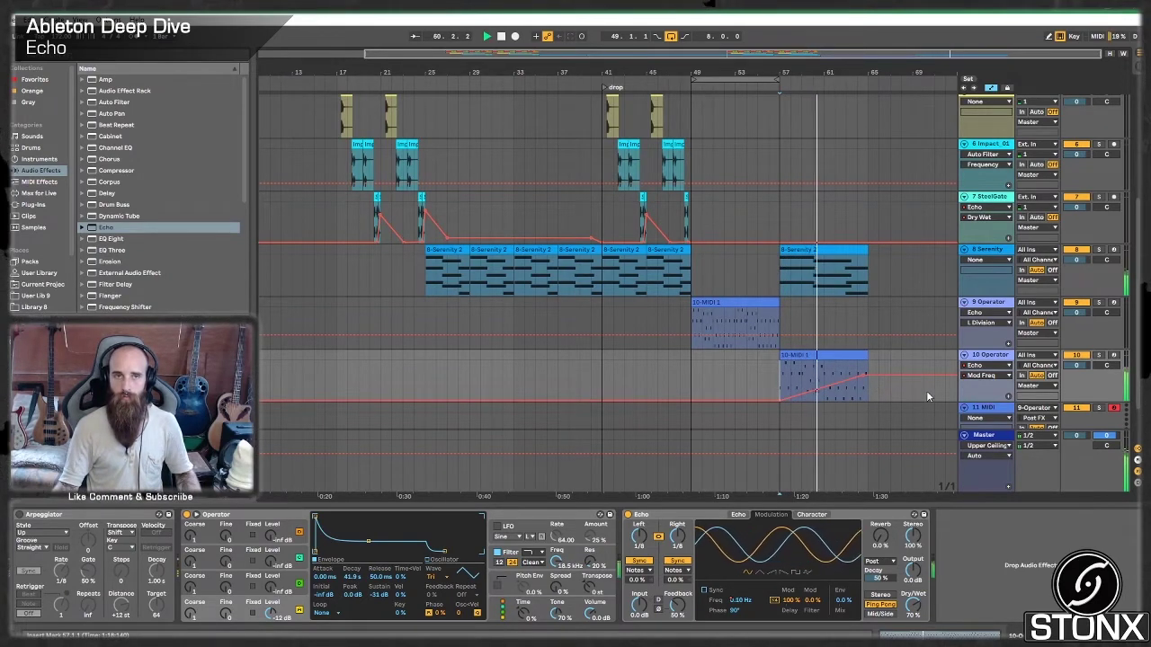
Step: Lower the end of the modulation frequency ramp to about 0.02 Hz and play from bar 57
mouse_move(914, 373)
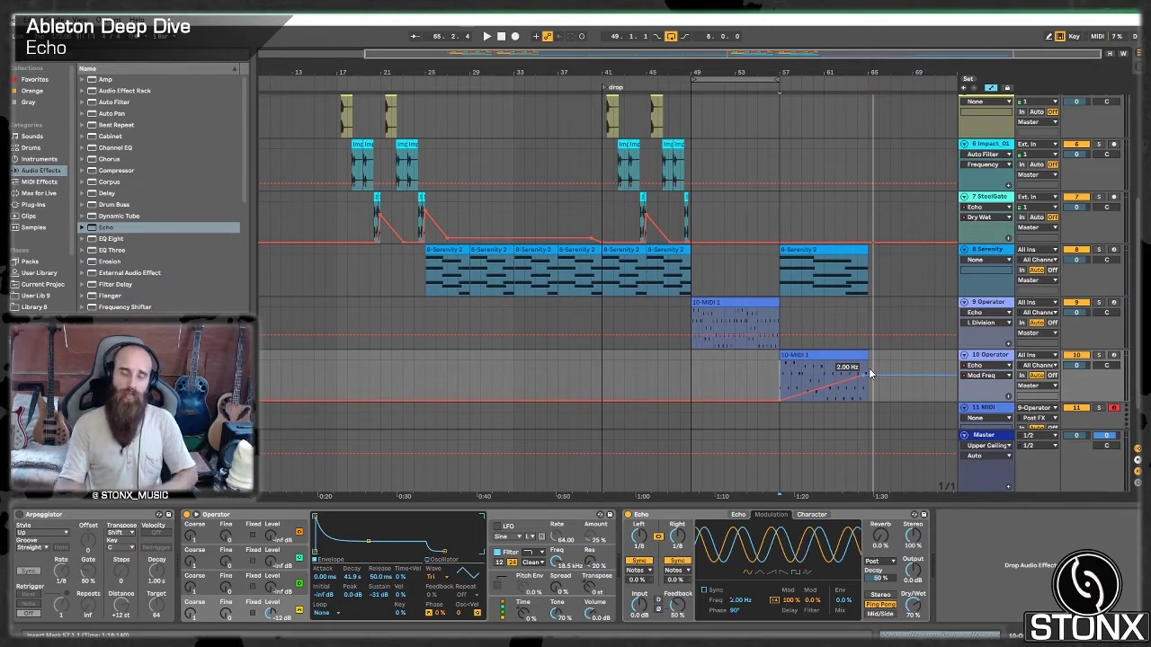
mouse_move(859, 375)
mouse_down()
mouse_move(859, 397)
mouse_move(784, 393)
mouse_up()
click(783, 393)
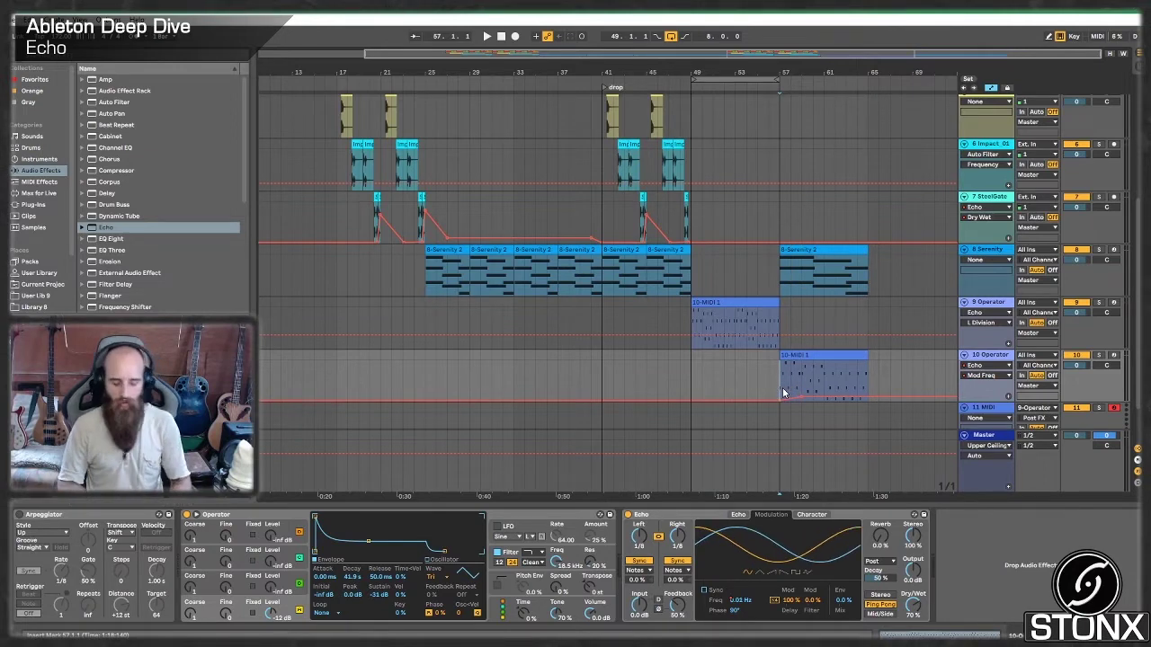
key(space)
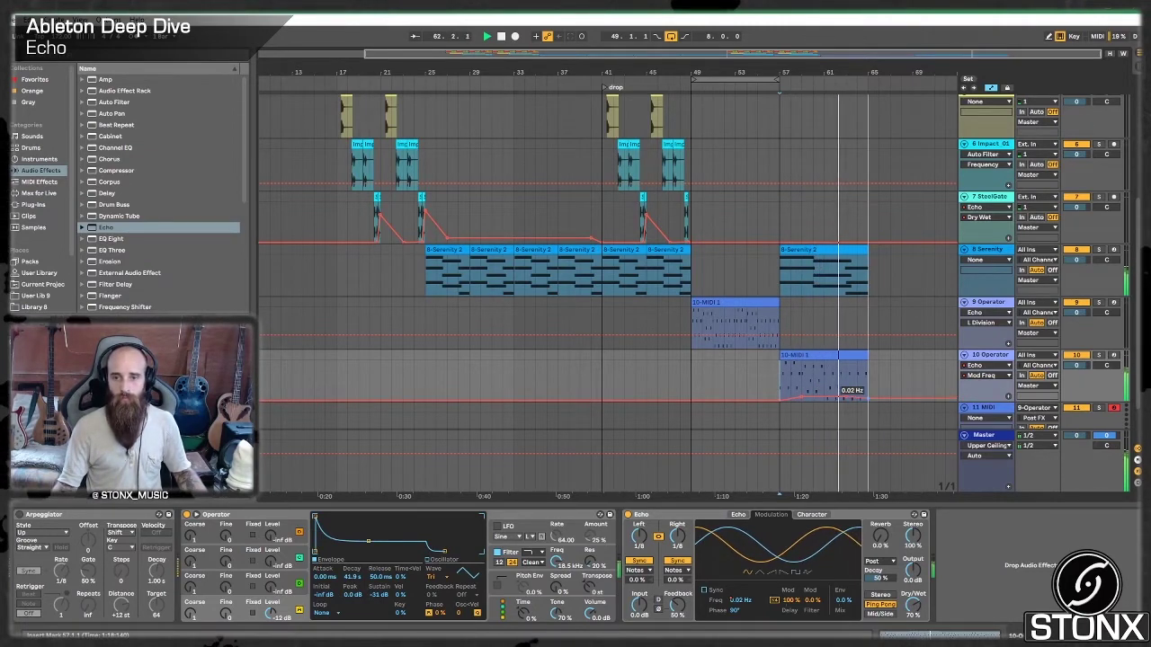
click(856, 360)
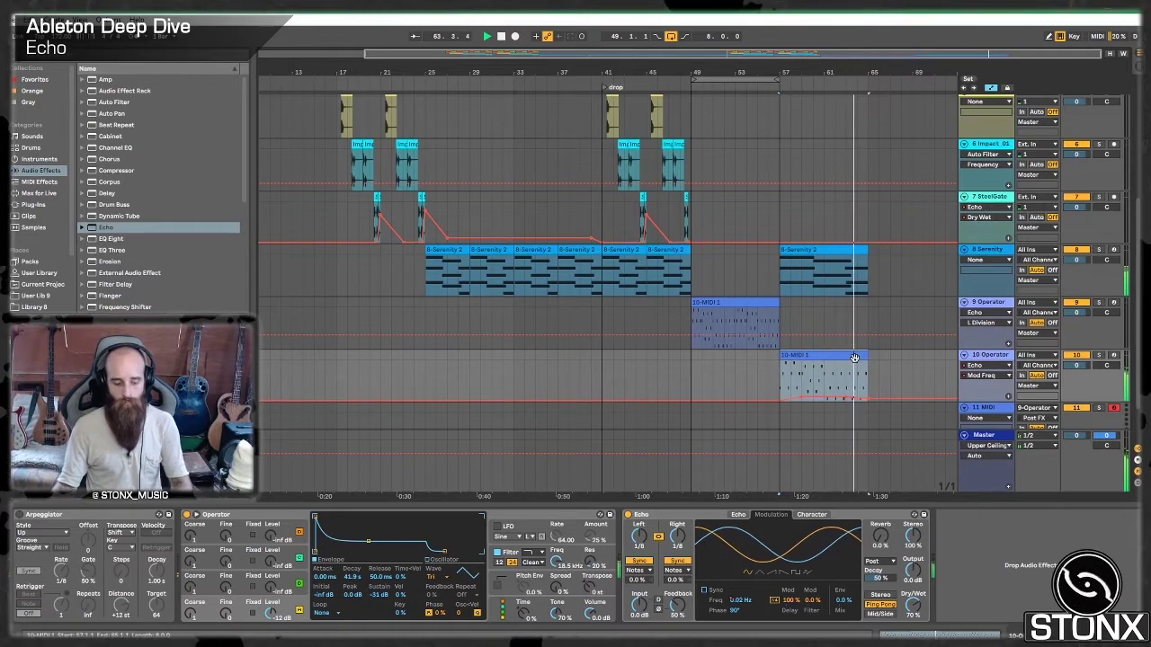
key(ctrl+d)
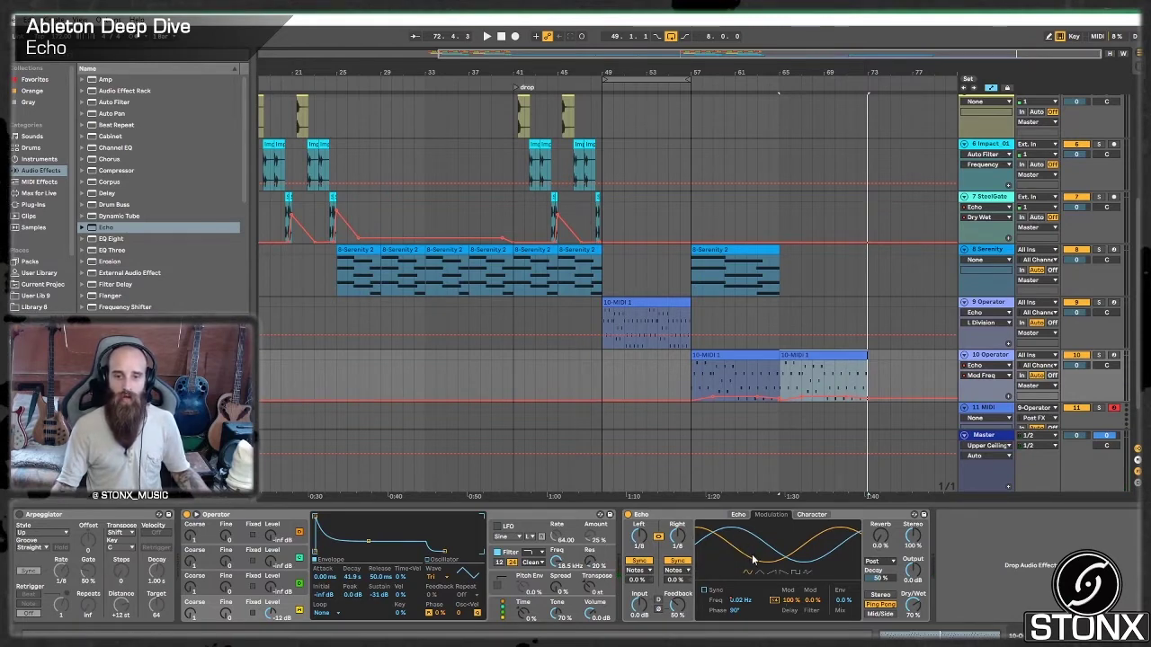
drag(736, 611, 736, 644)
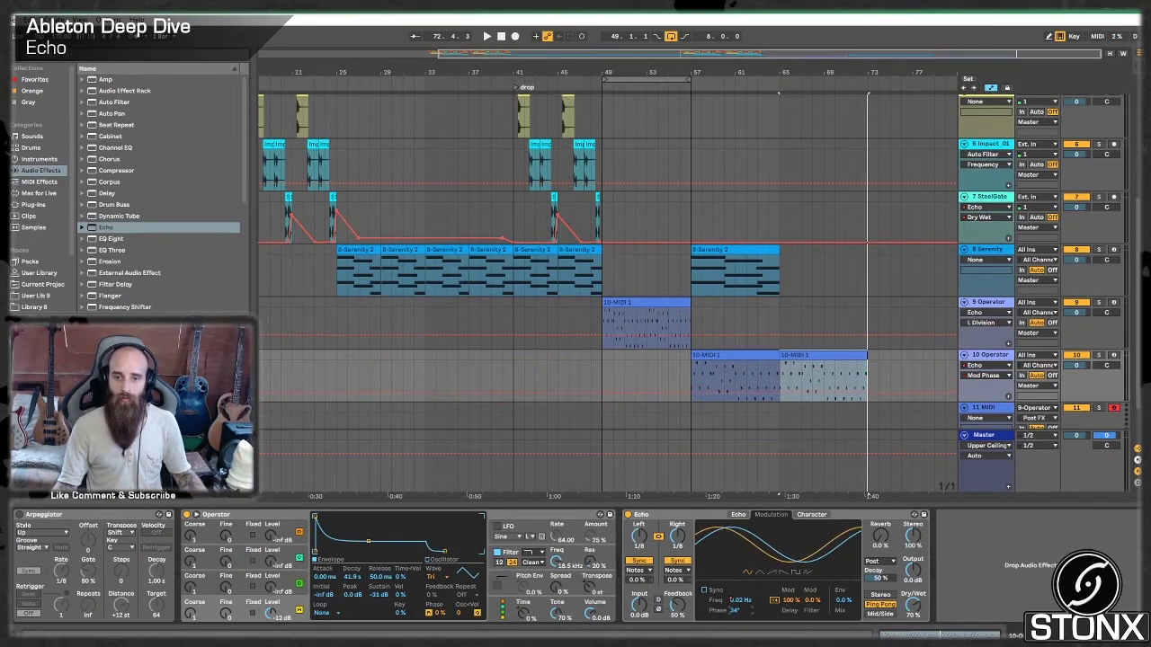
key(ctrl+z)
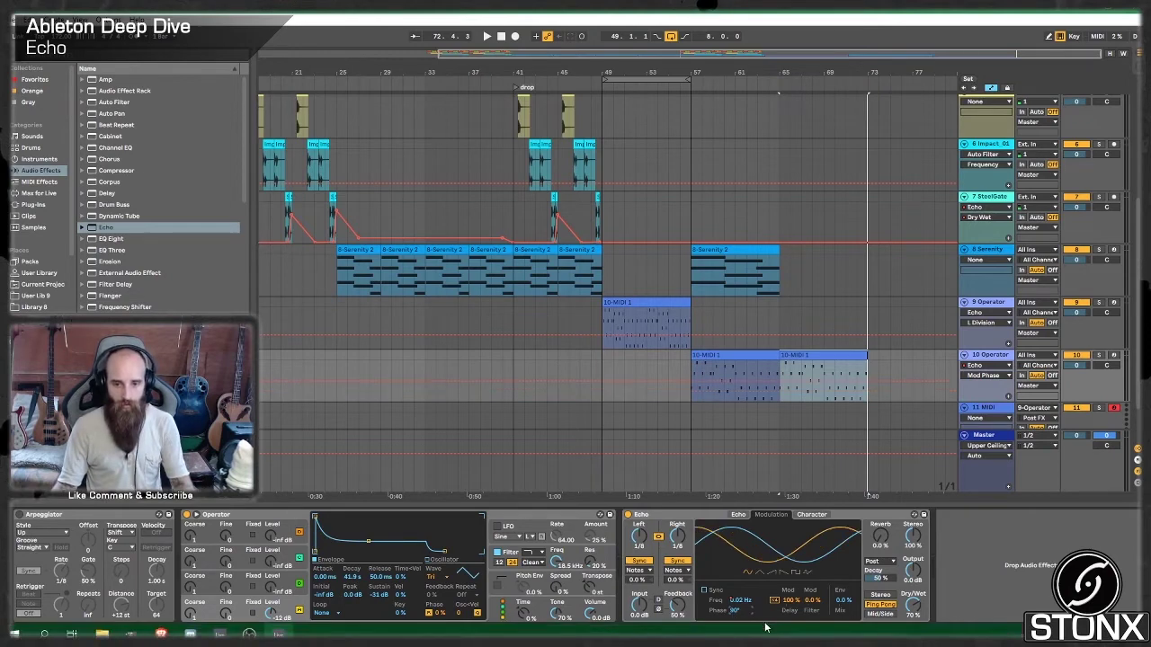
key(ctrl+z)
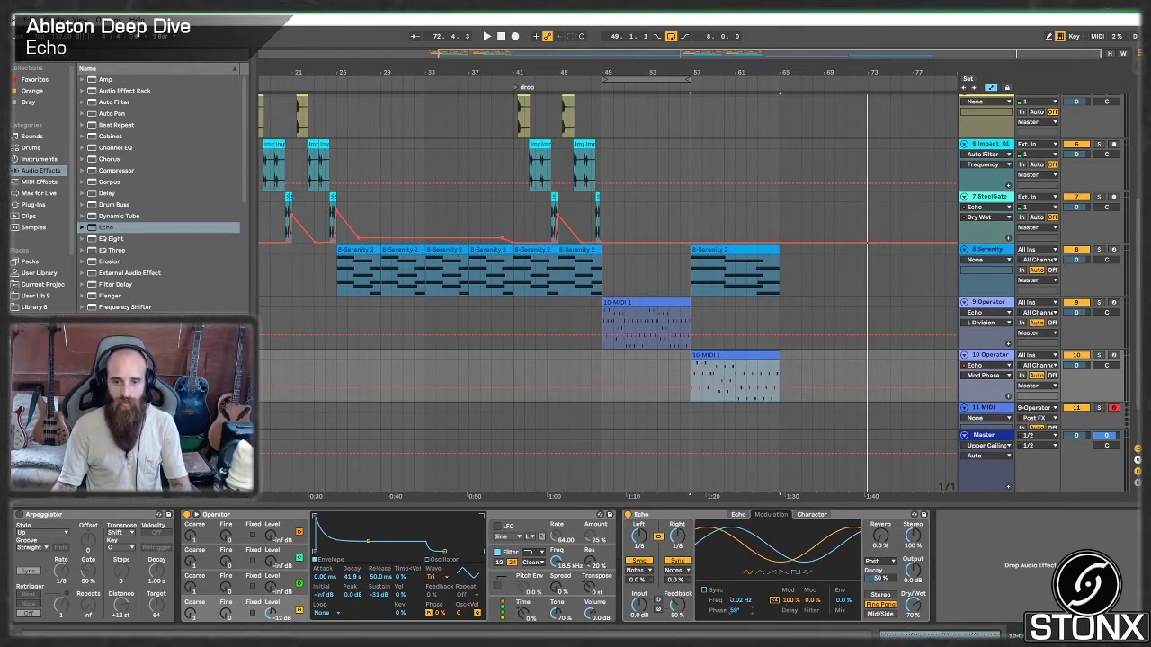
Step: Set the Echo's filter modulation to 20% and vary its delay modulation during playback, ending at 39%
key(space)
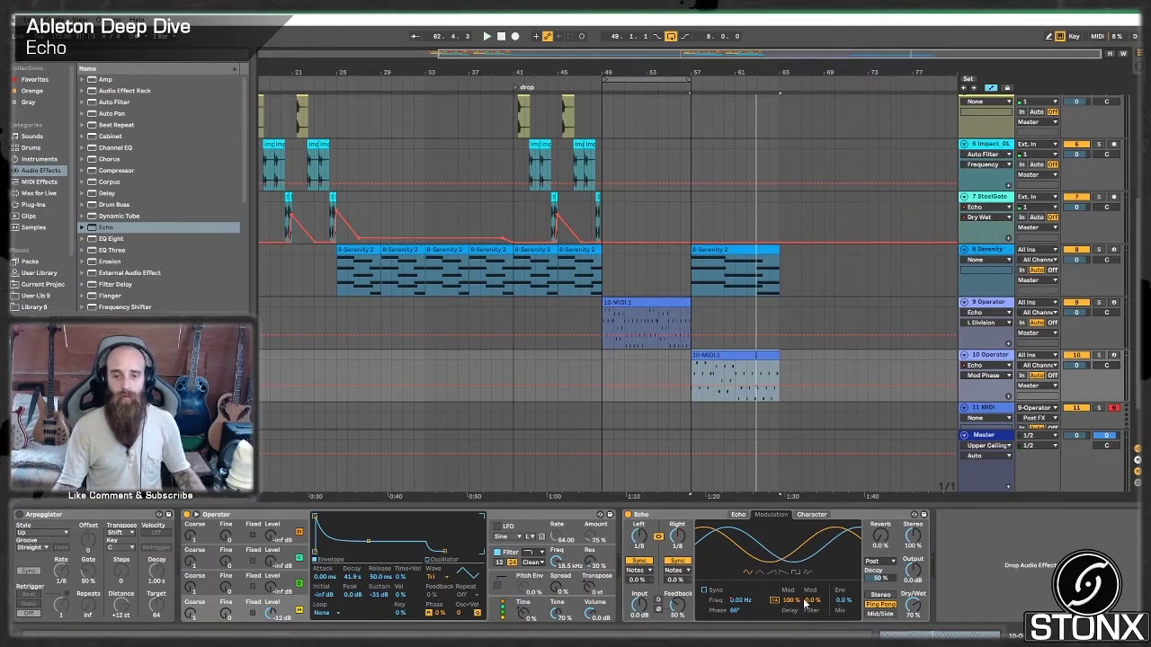
drag(808, 600, 808, 597)
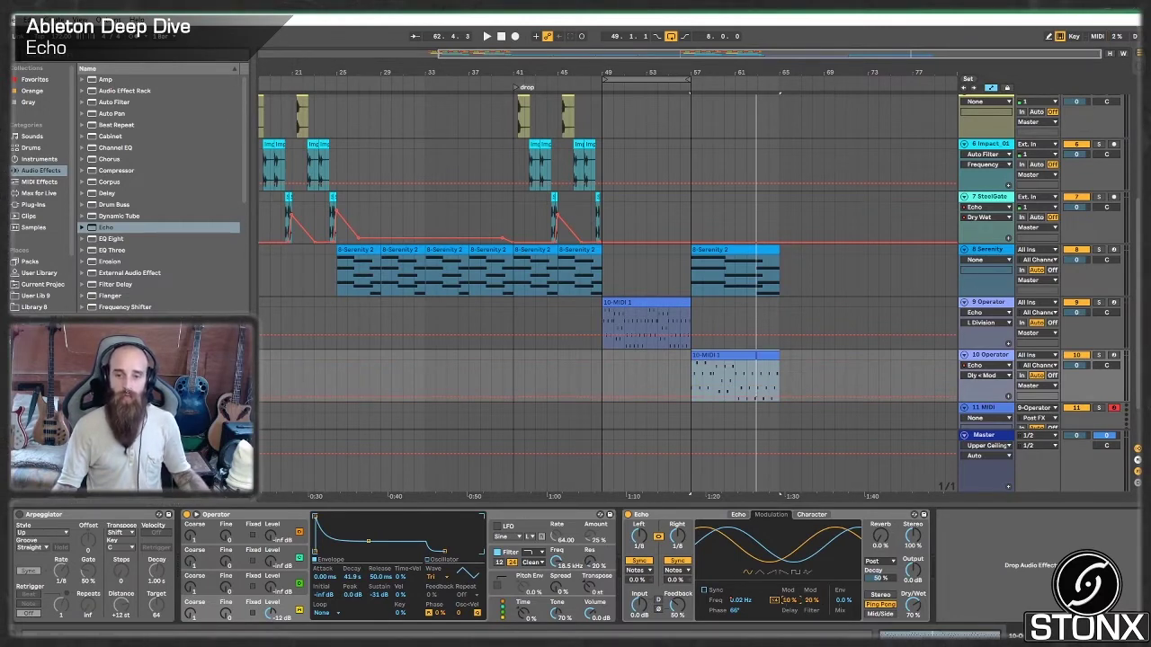
key(space)
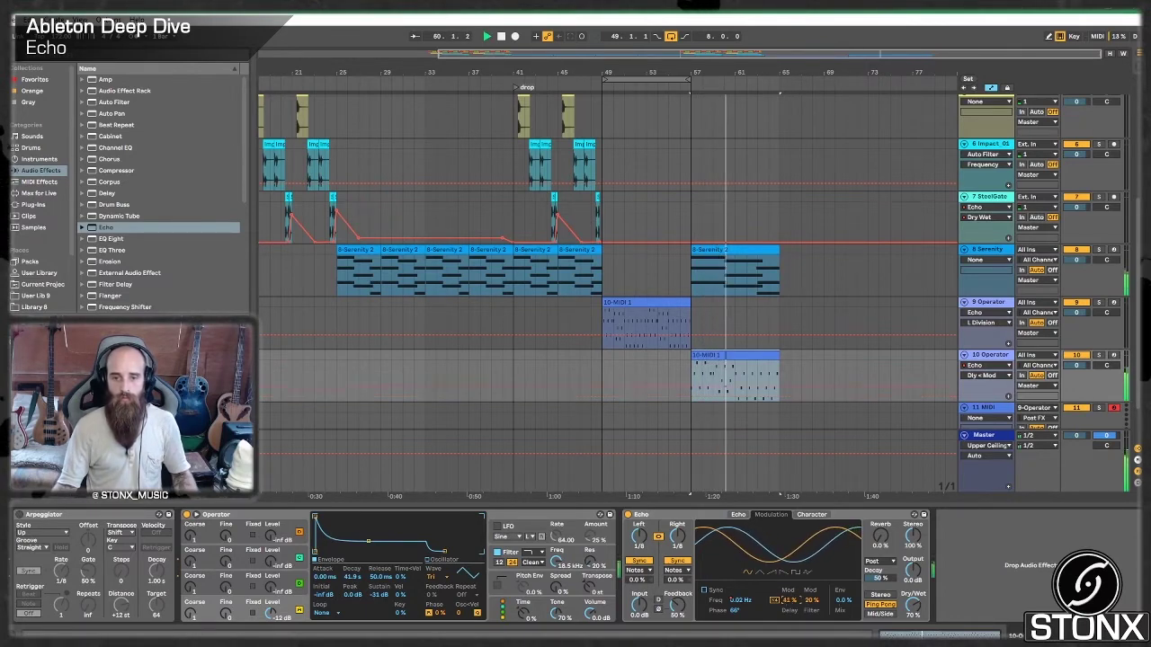
drag(791, 602, 791, 531)
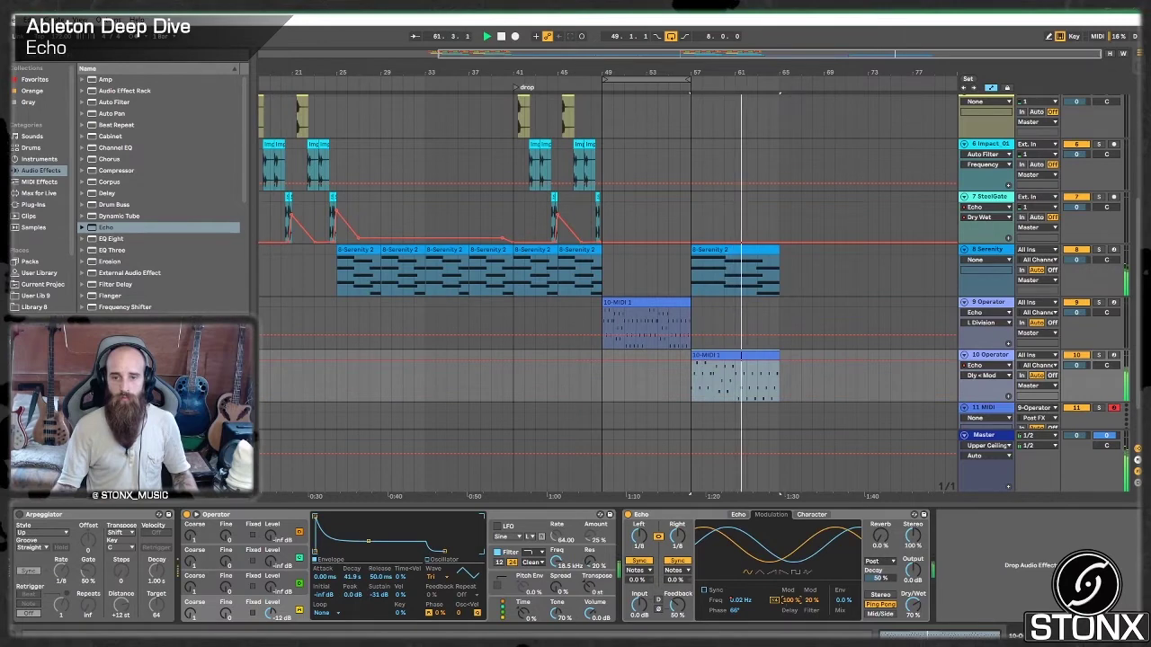
mouse_move(792, 601)
mouse_down()
mouse_move(791, 637)
mouse_move(791, 603)
mouse_up()
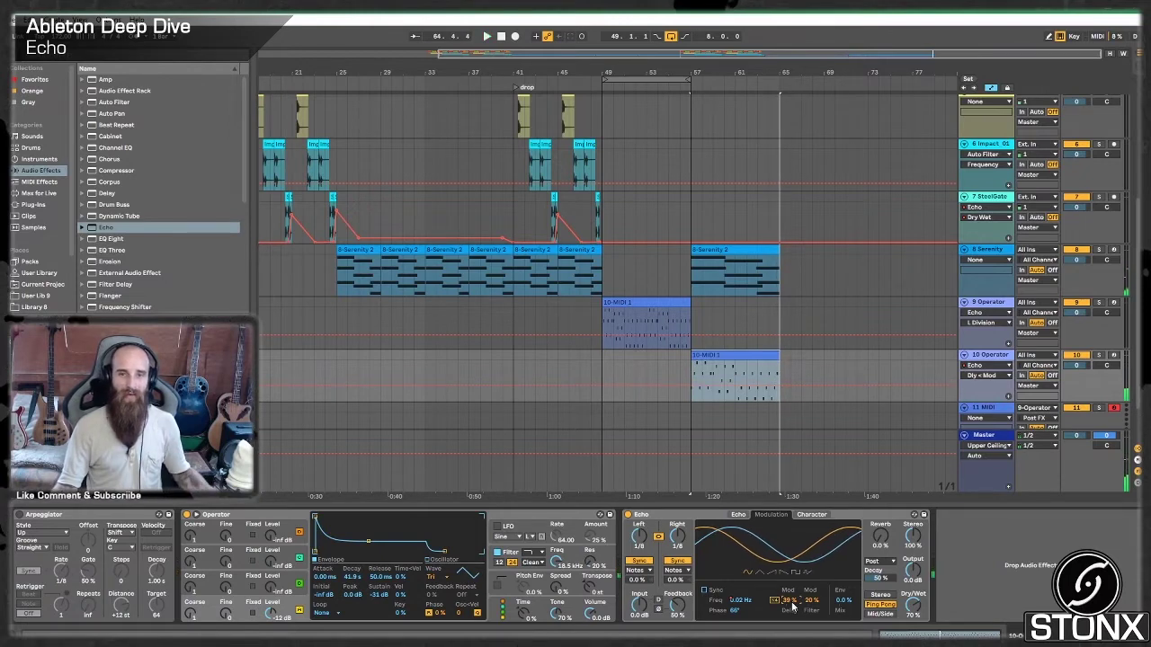
Step: Narrow the Echo's filter to a high-pass of about 658 Hz and a low-pass of about 876 Hz, with both resonances at 0.30
click(812, 600)
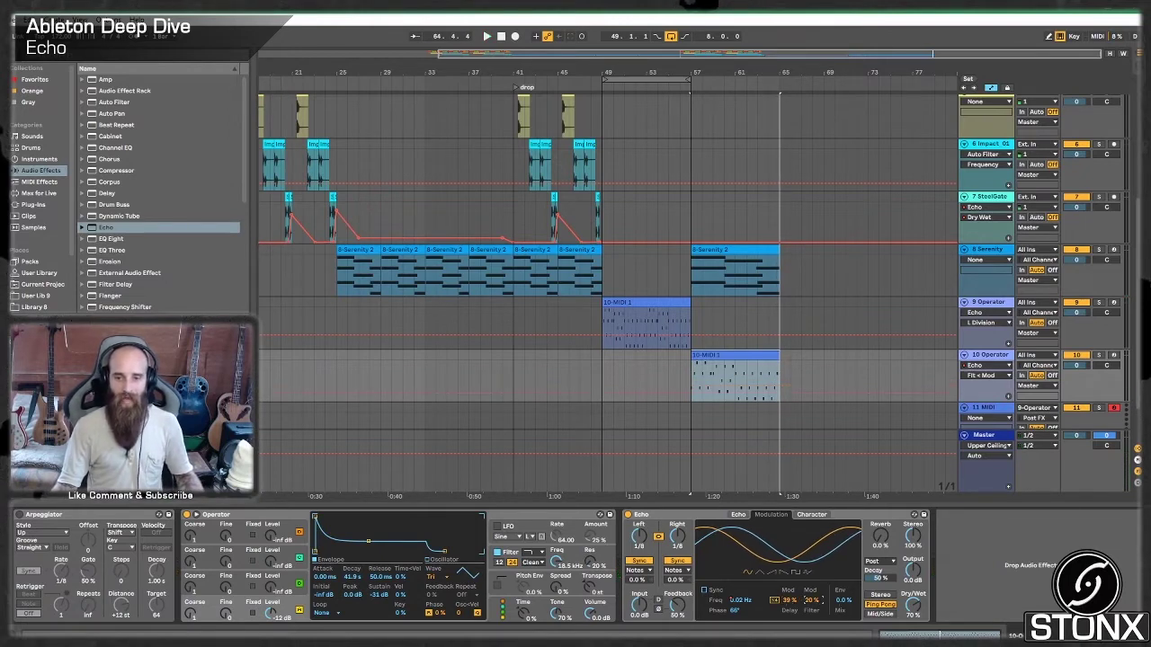
click(741, 517)
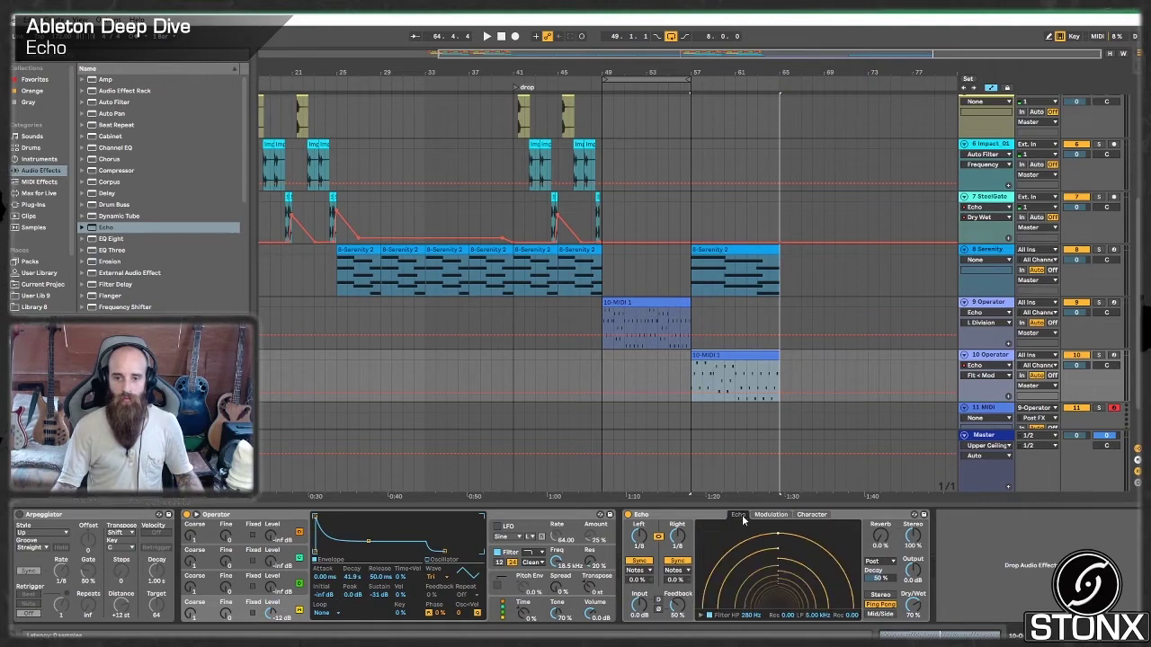
click(708, 616)
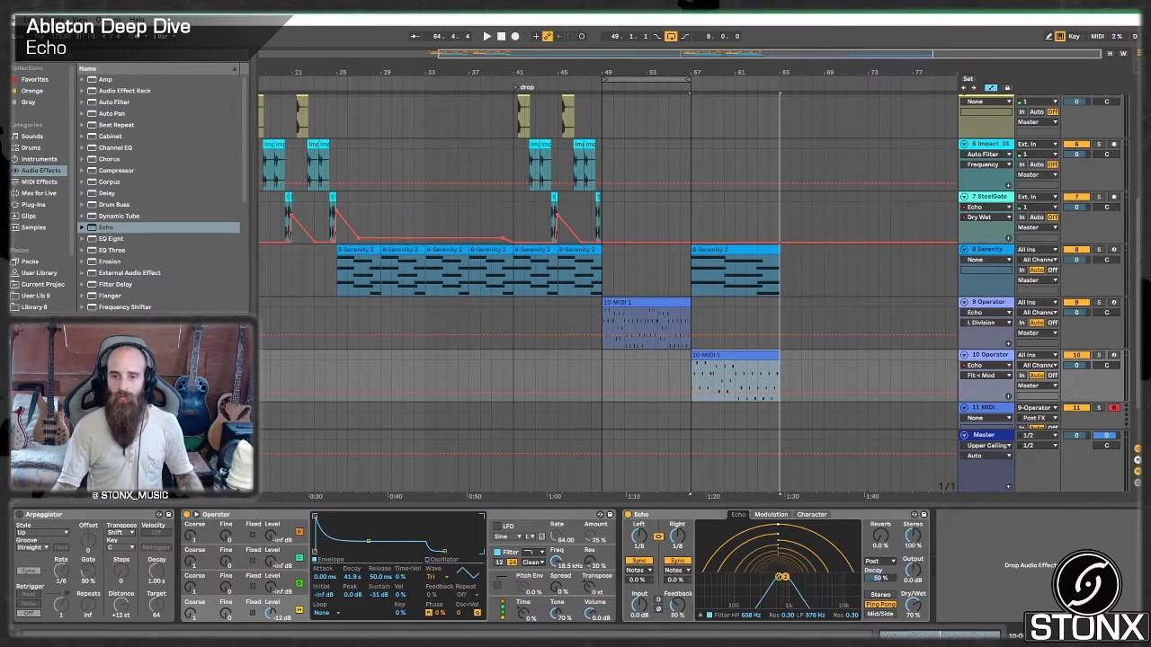
Step: Set the Echo's filter modulation to 100% and play from bar 57, checking the filter curve during playback
click(773, 514)
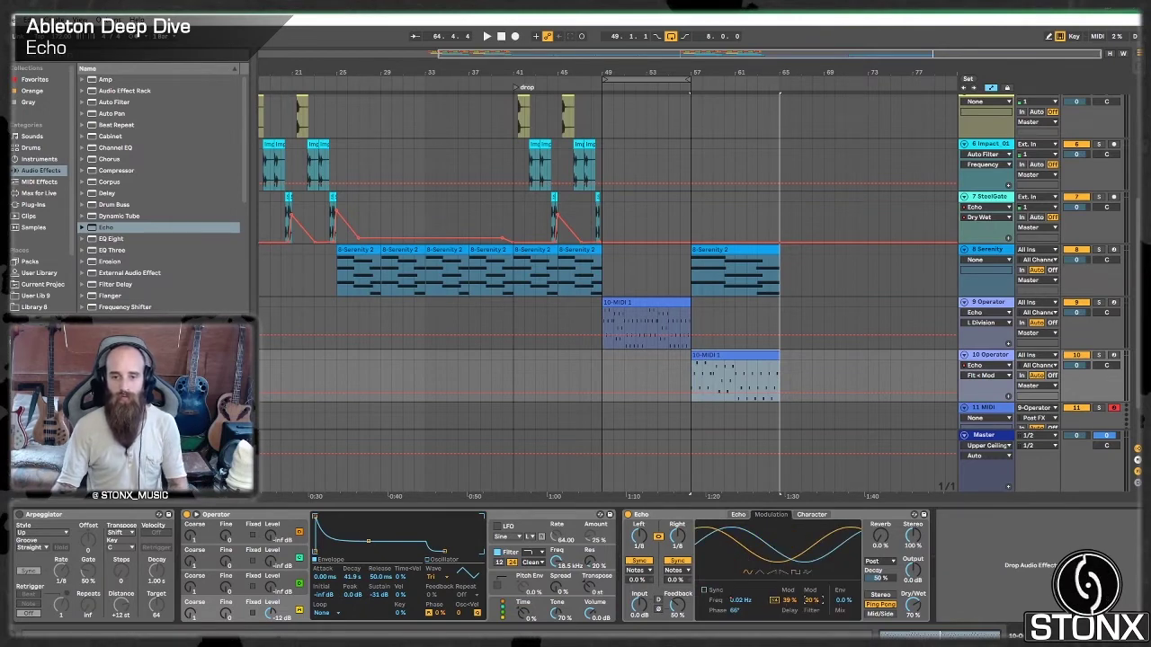
key(space)
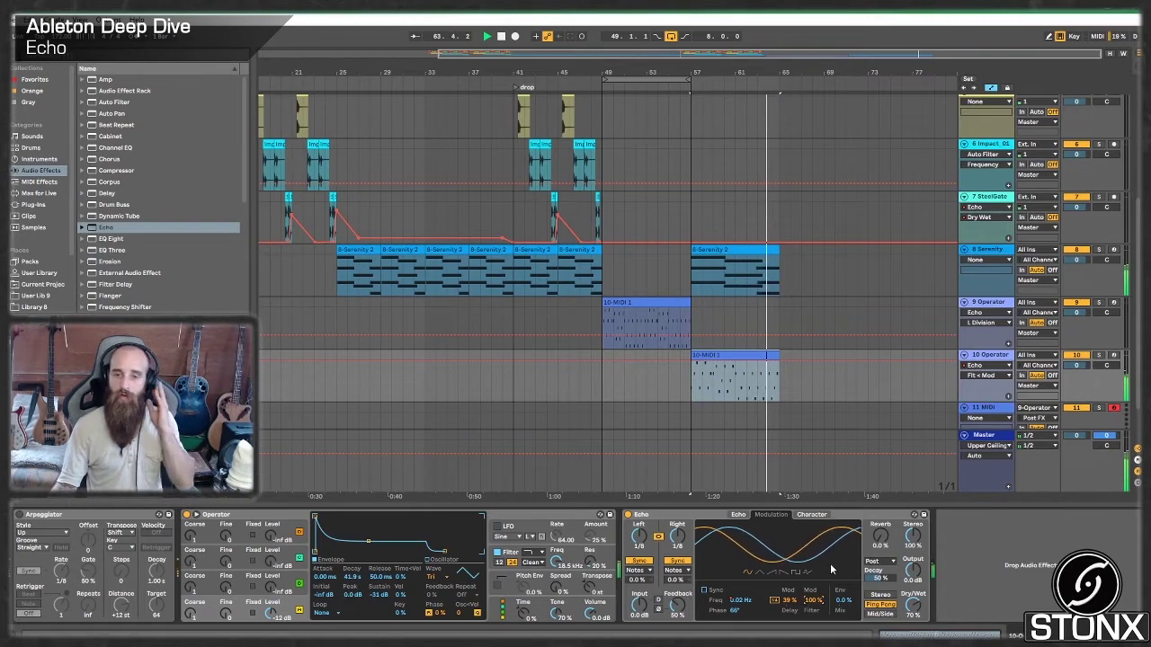
click(737, 514)
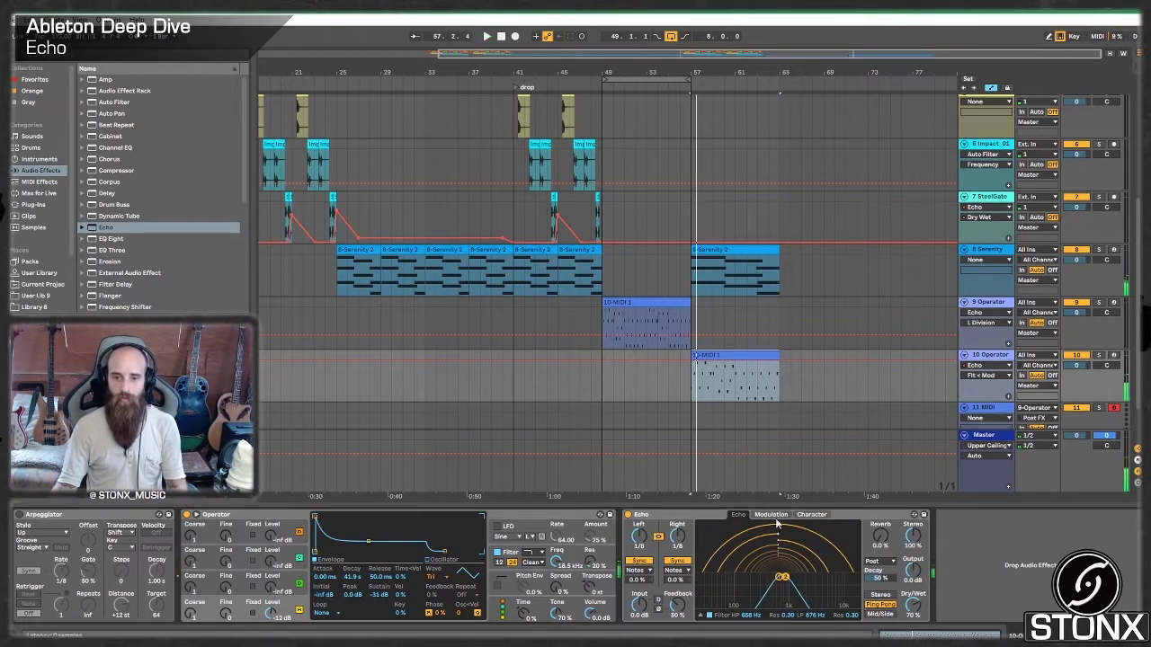
click(763, 517)
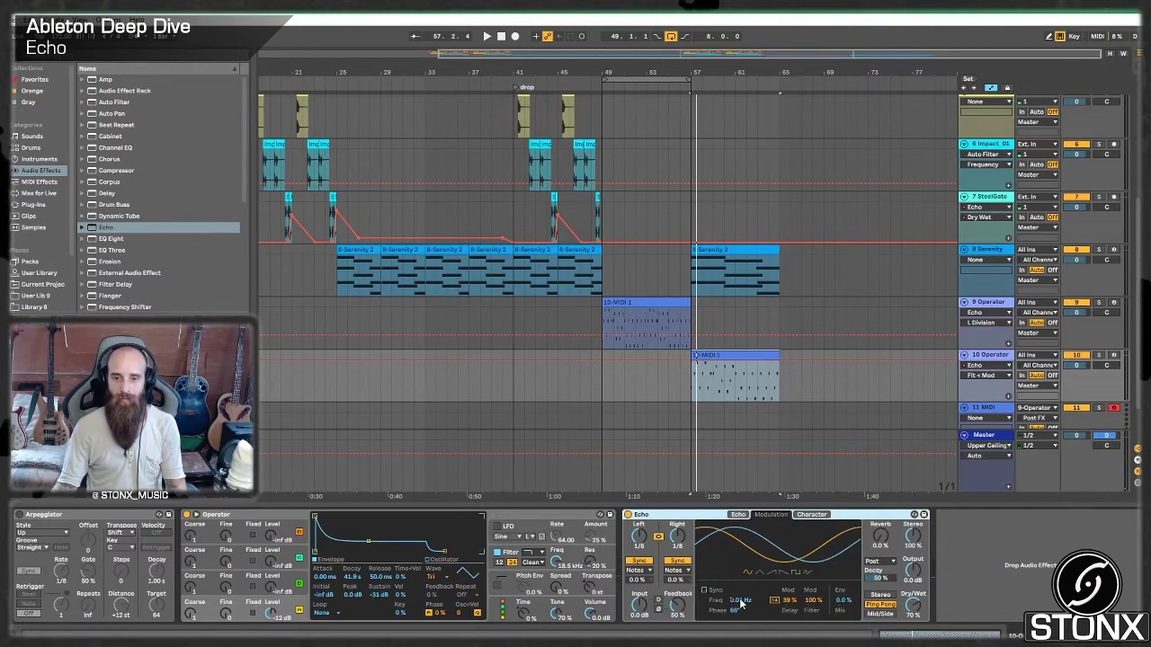
Step: Duplicate the Operator track numbered 10 and move the copy's arpeggio clip to bars 65 to 73
right_click(988, 362)
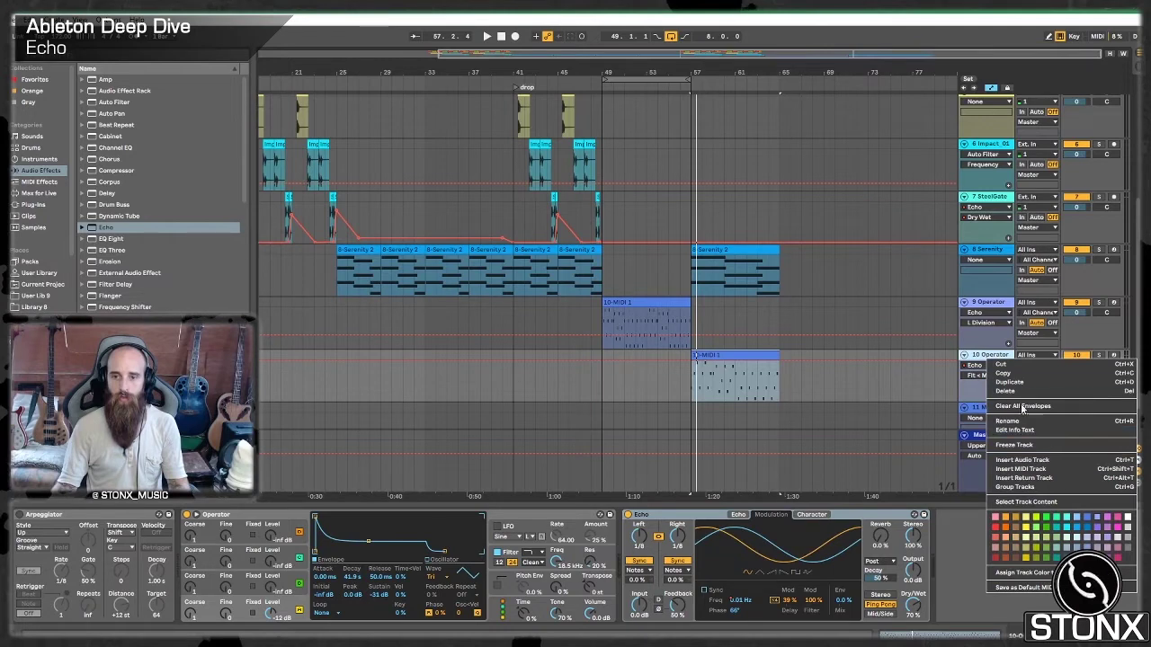
click(1008, 381)
drag(743, 378, 773, 390)
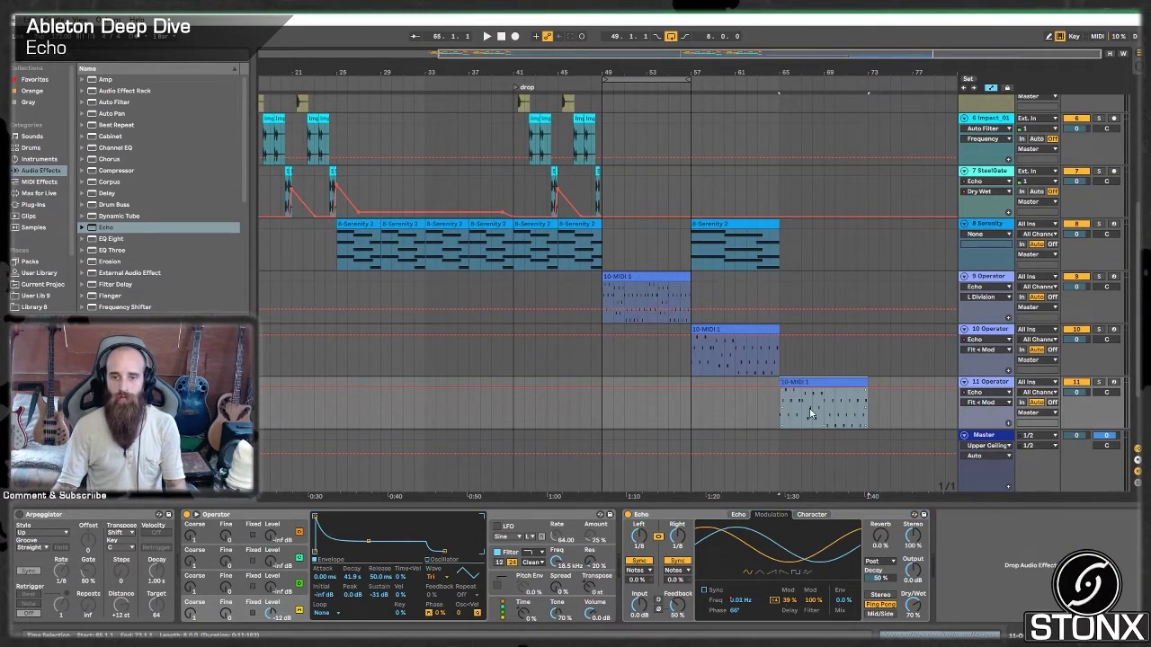
Step: Set the Echo's modulation frequency to 4.14 Hz with phase 180° on the new Operator copy and play from bar 65
right_click(741, 605)
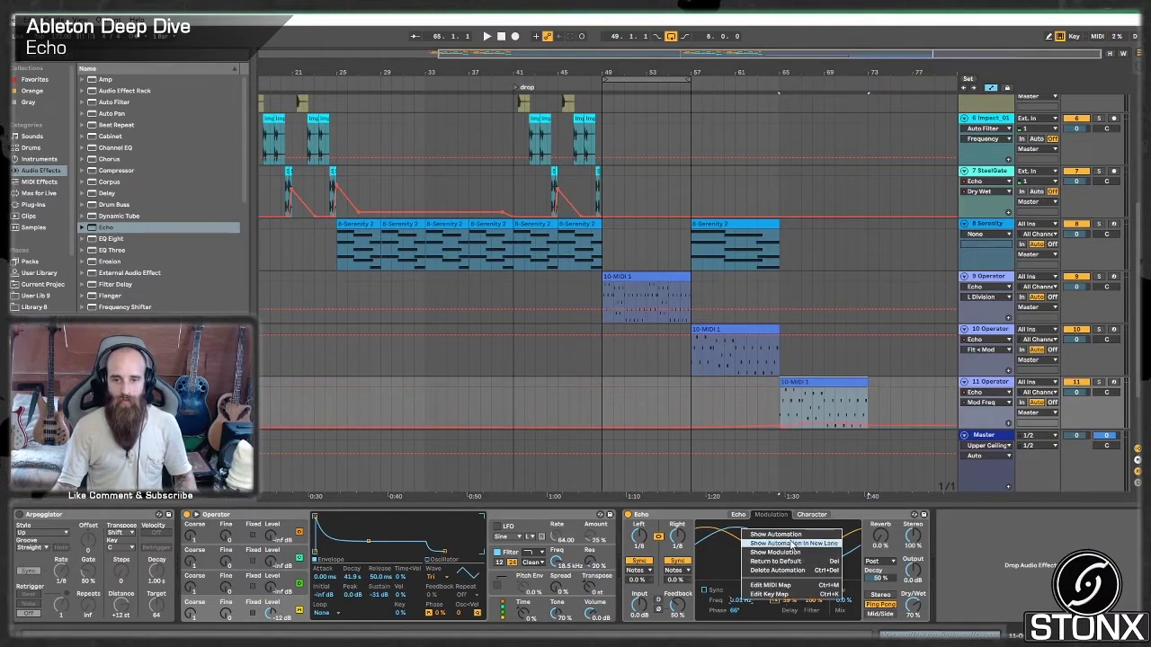
click(787, 552)
mouse_move(735, 597)
mouse_down()
mouse_move(735, 575)
mouse_move(736, 598)
mouse_up()
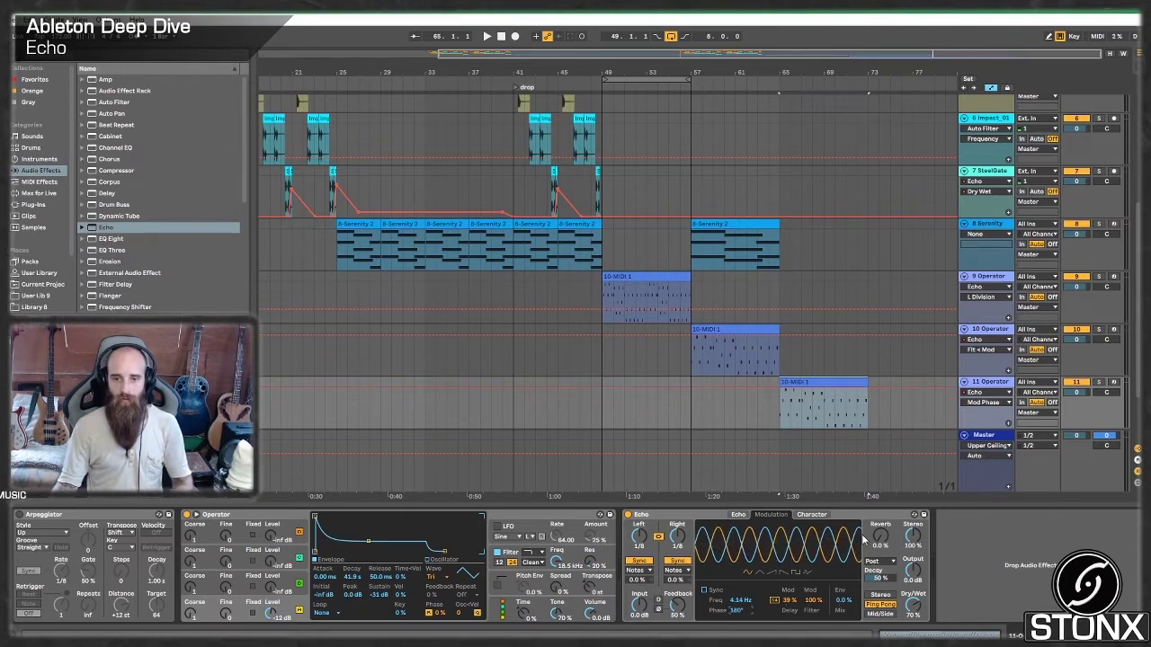
click(784, 409)
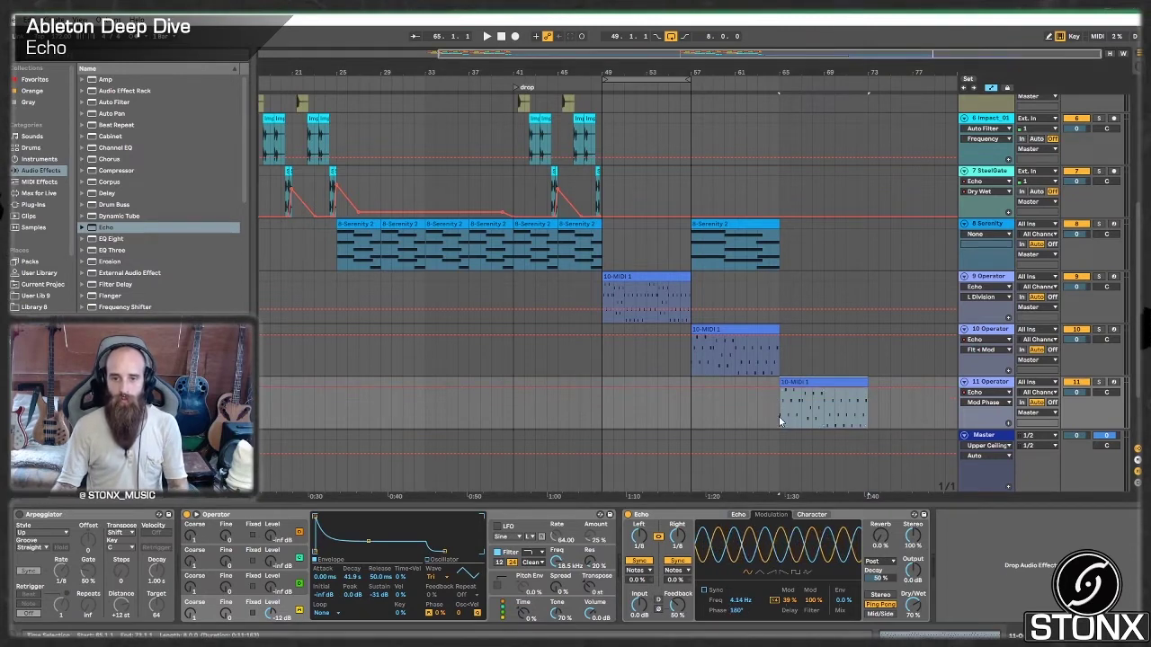
key(space)
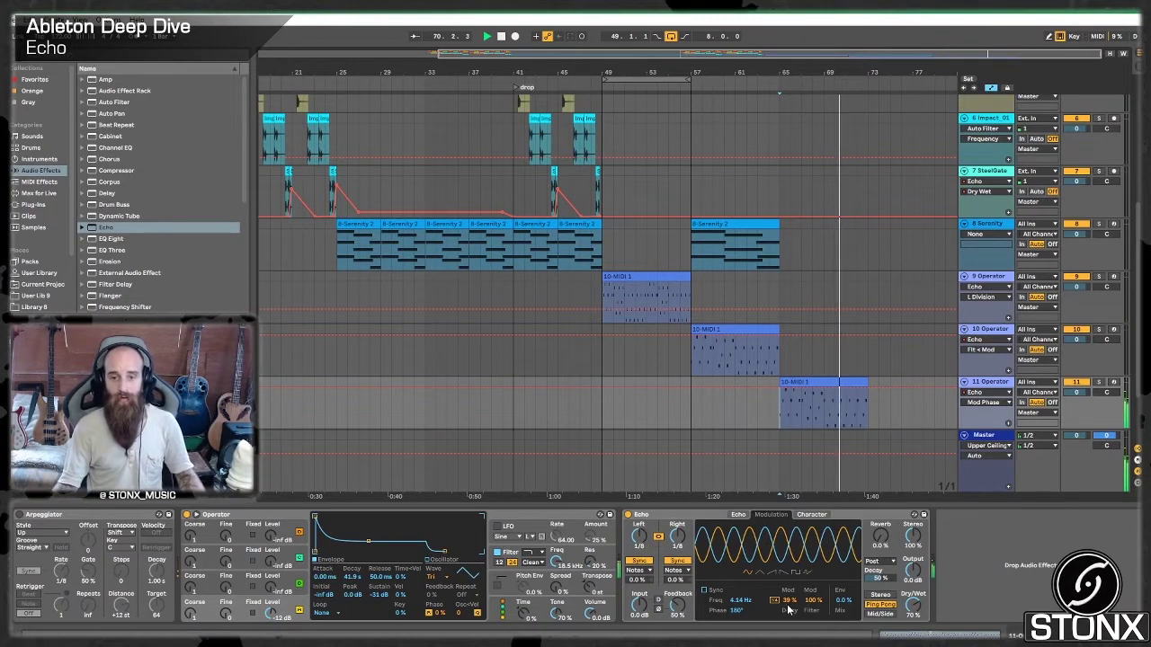
Step: Raise the Echo's delay modulation and dry/wet to 100% and replay the arpeggio from bar 65
drag(786, 601, 787, 548)
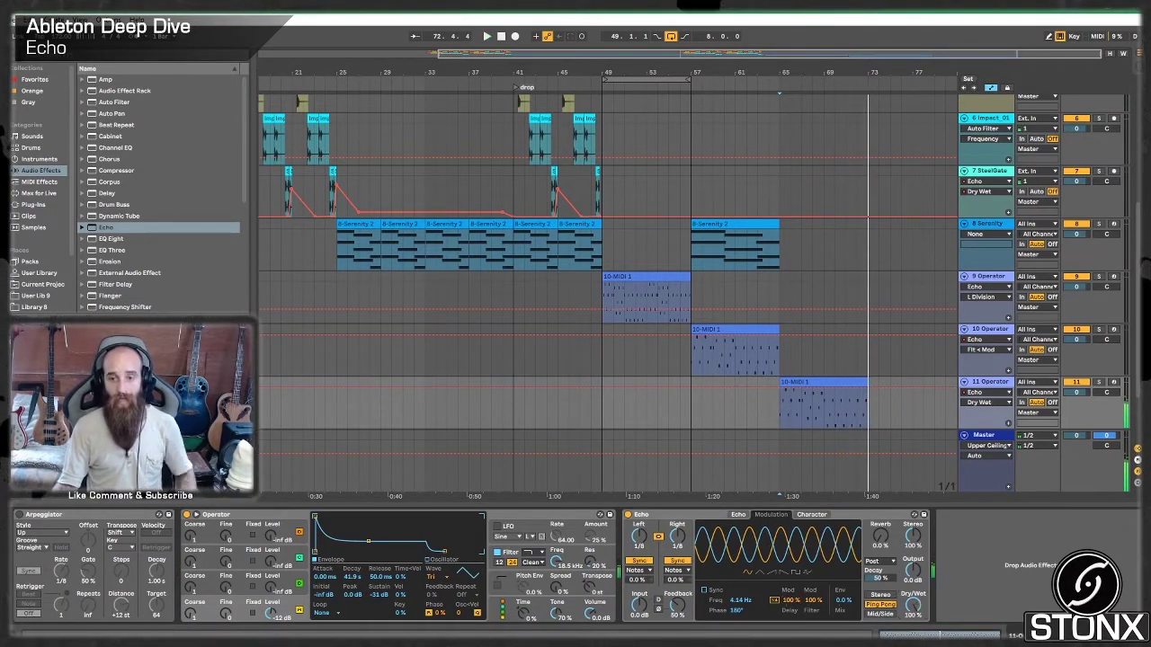
click(770, 413)
key(space)
key(space)
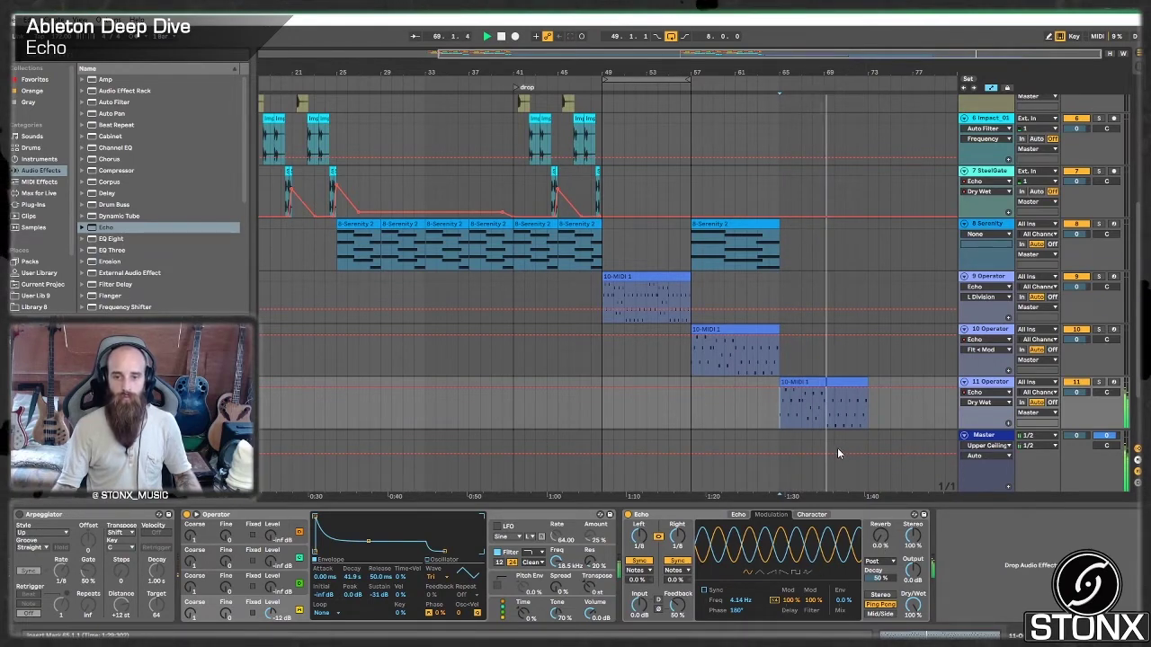
Step: Set the Echo's modulation waveform to sawtooth and vary its modulation frequency during playback, ending at 3.41 Hz
click(784, 573)
key(space)
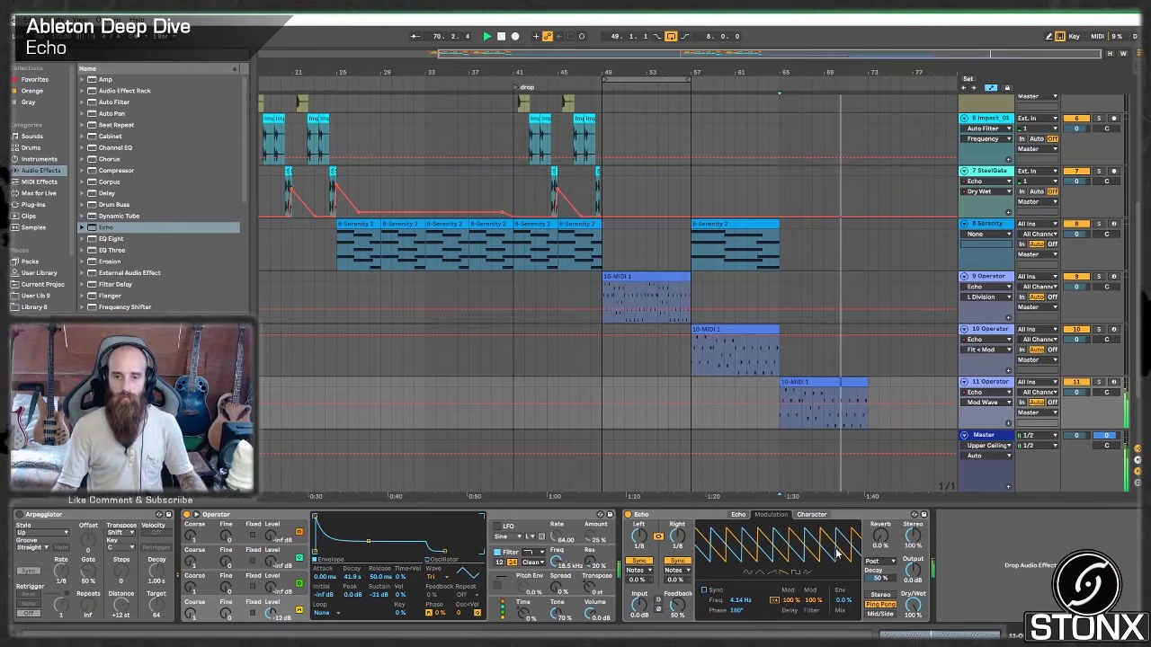
key(space)
drag(744, 602, 743, 531)
key(space)
drag(742, 600, 741, 641)
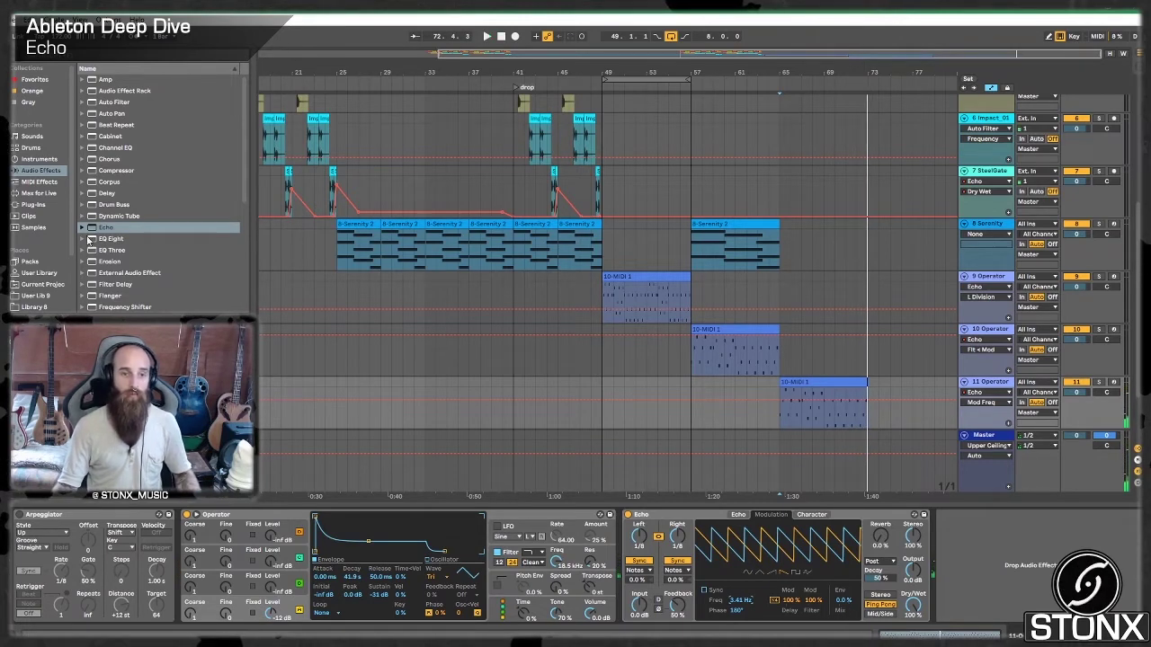
Step: Add an Auto Filter after the Echo, make it low-pass and automate its frequency rising to 19.9 kHz from bar 65 to 73
click(126, 102)
drag(943, 550, 973, 624)
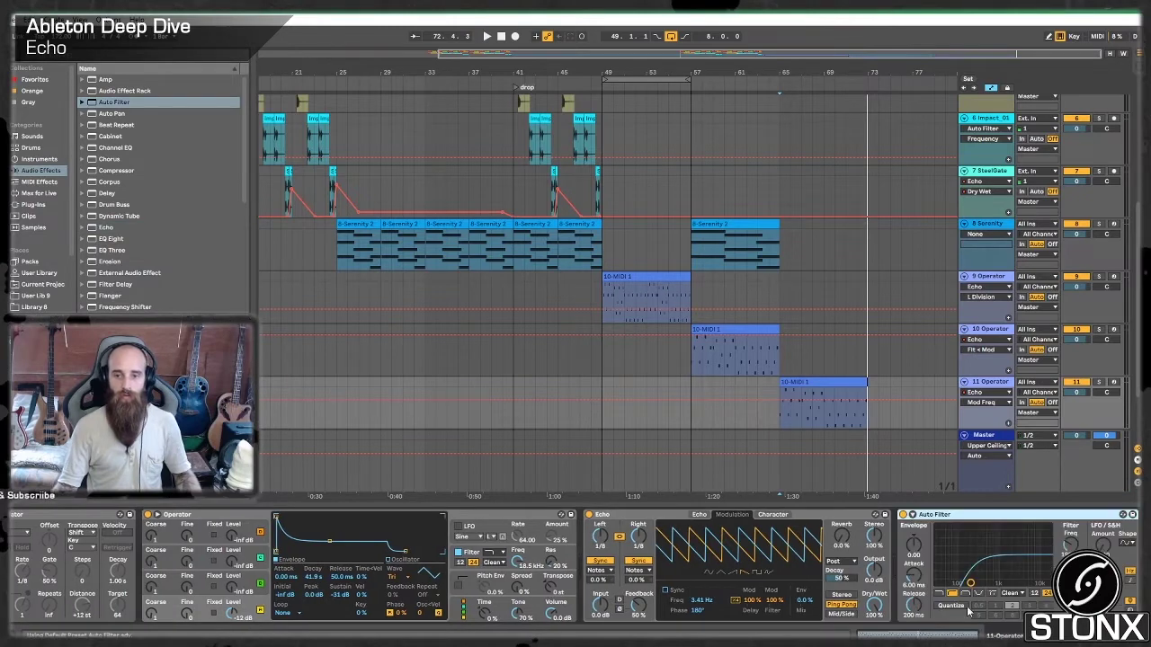
click(940, 594)
click(1074, 545)
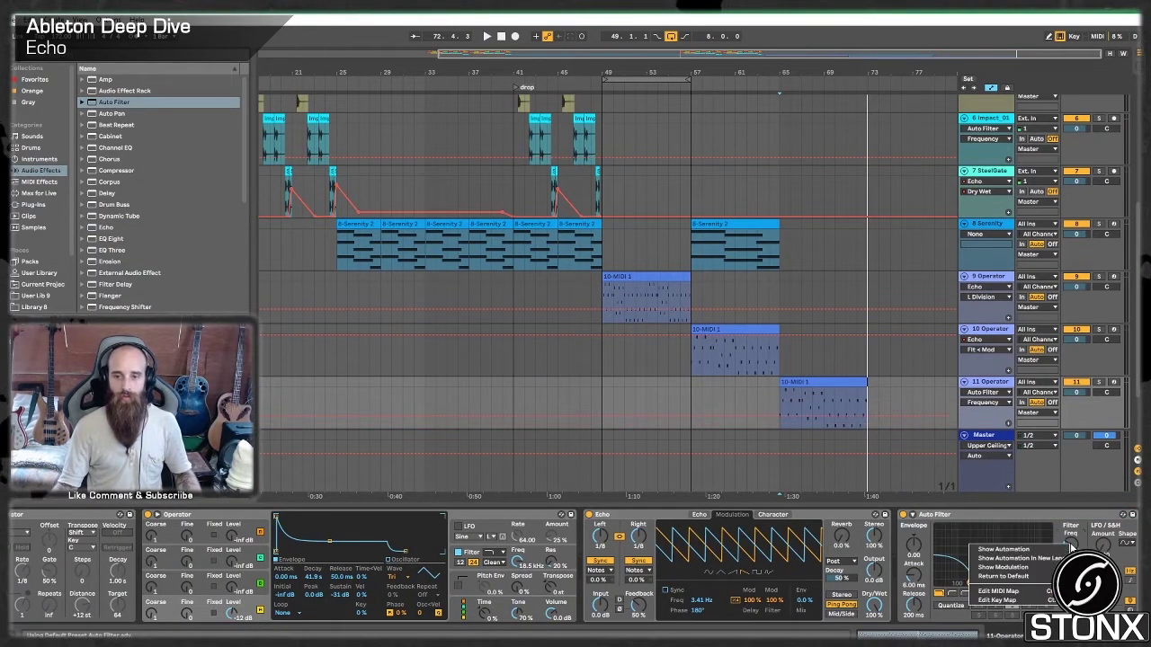
drag(778, 417, 867, 387)
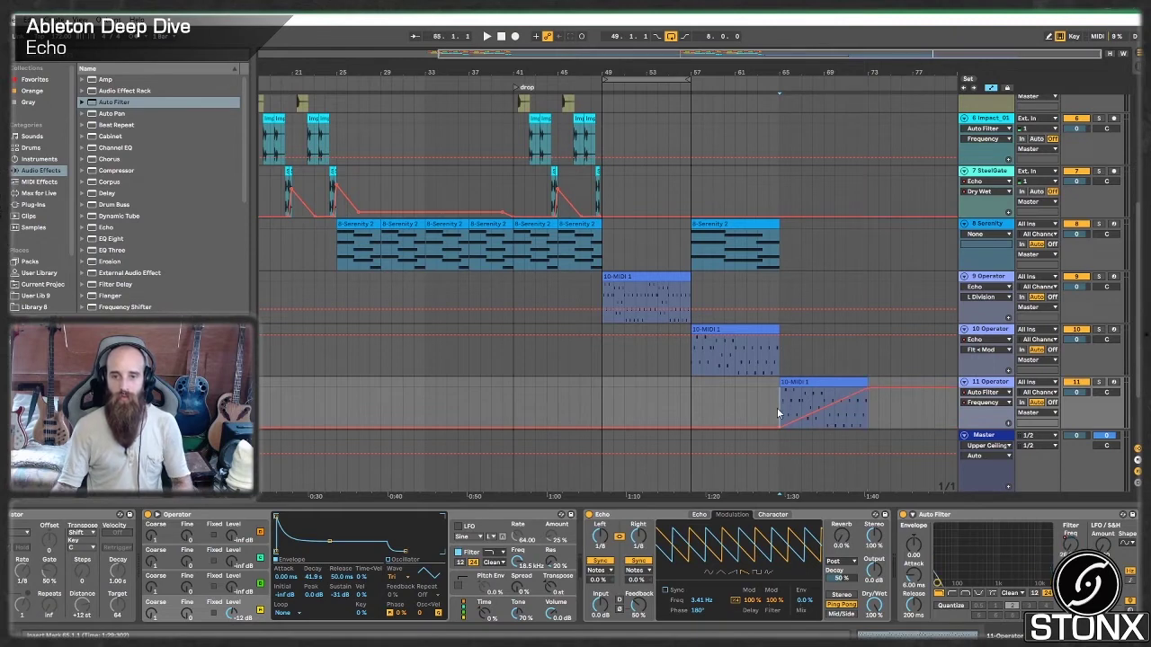
Step: Automate the Echo's Mod Freq rising from a very low rate at bar 65 to 11.6 Hz at bar 73, and play it
drag(703, 602, 703, 539)
right_click(703, 602)
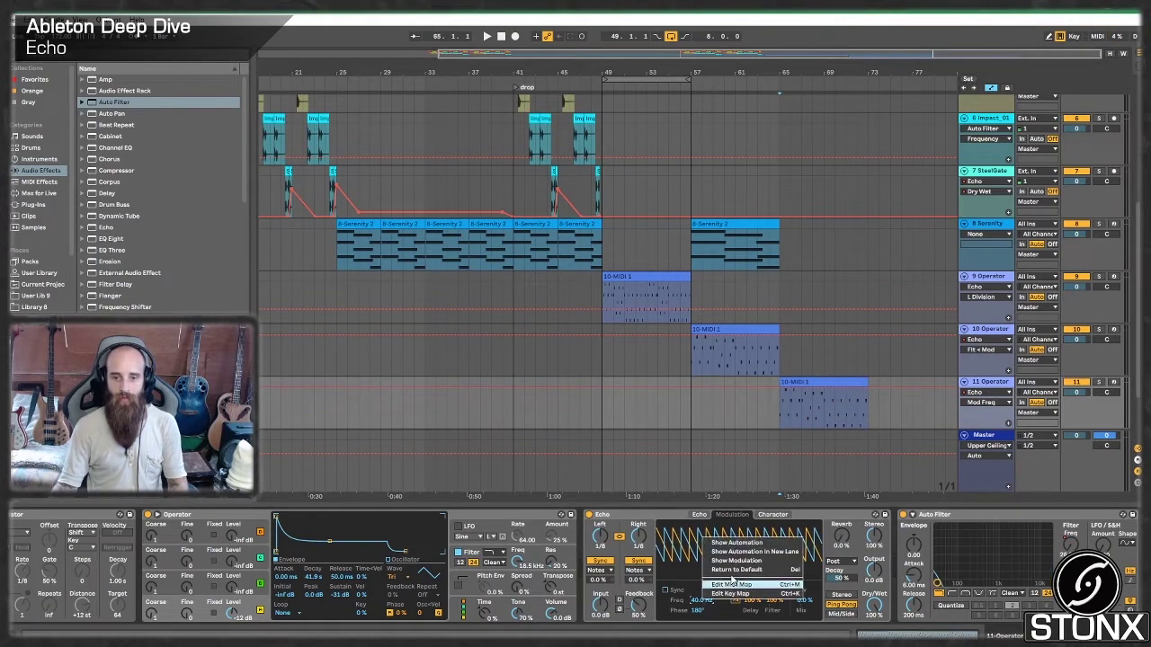
click(732, 544)
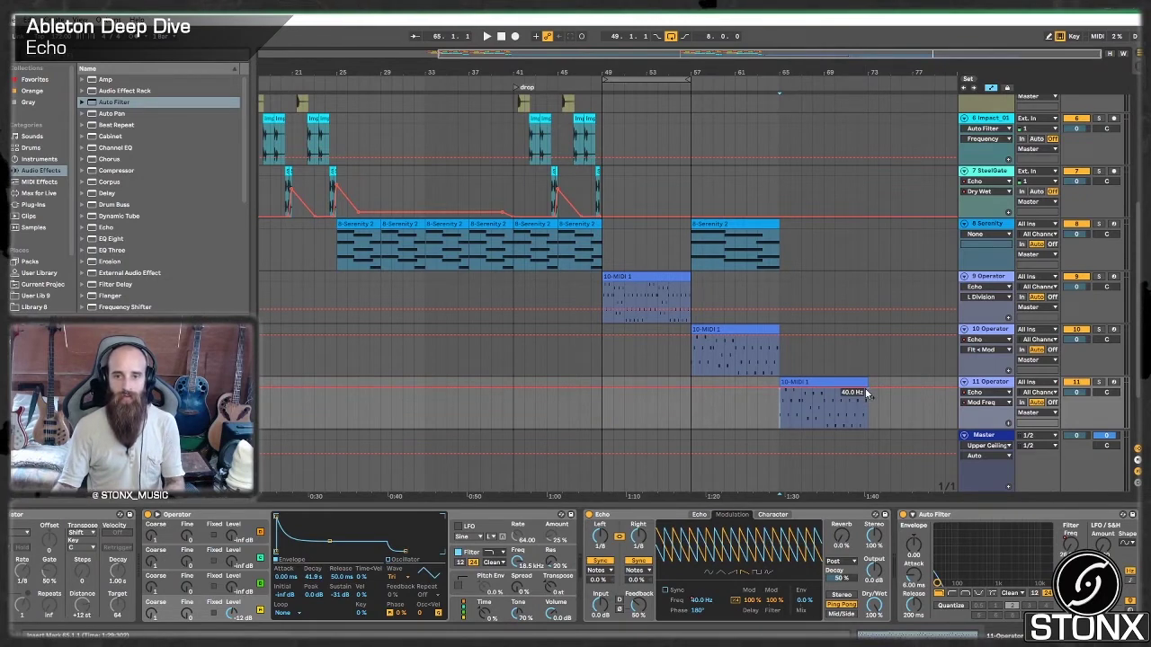
drag(783, 394, 782, 426)
key(space)
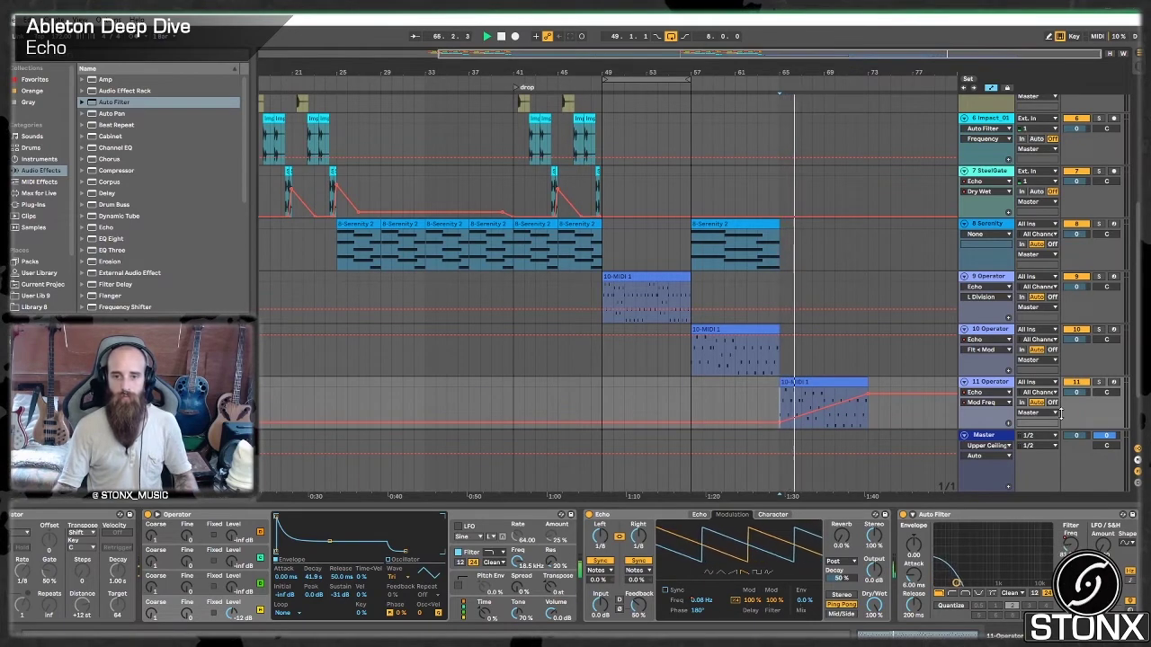
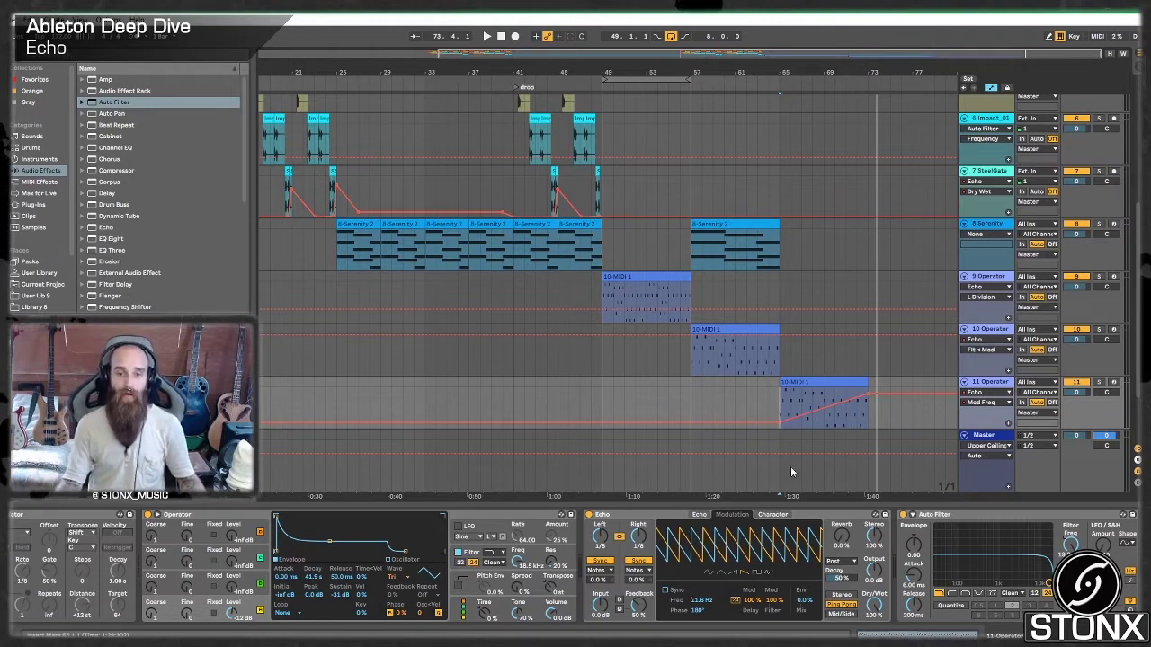
Step: Stretch the Echo's Mod Freq ramp to end at about bar 81 and make the Auto Filter frequency drop to minimum there
click(844, 384)
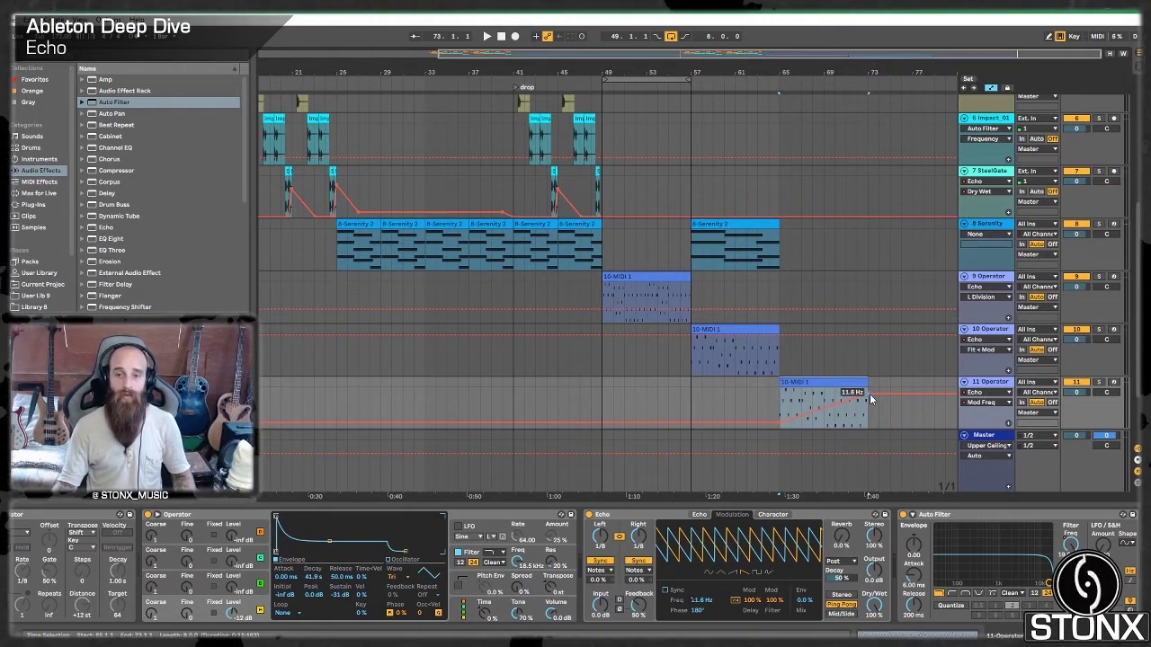
mouse_move(867, 394)
mouse_down()
mouse_move(962, 396)
mouse_move(850, 395)
mouse_up()
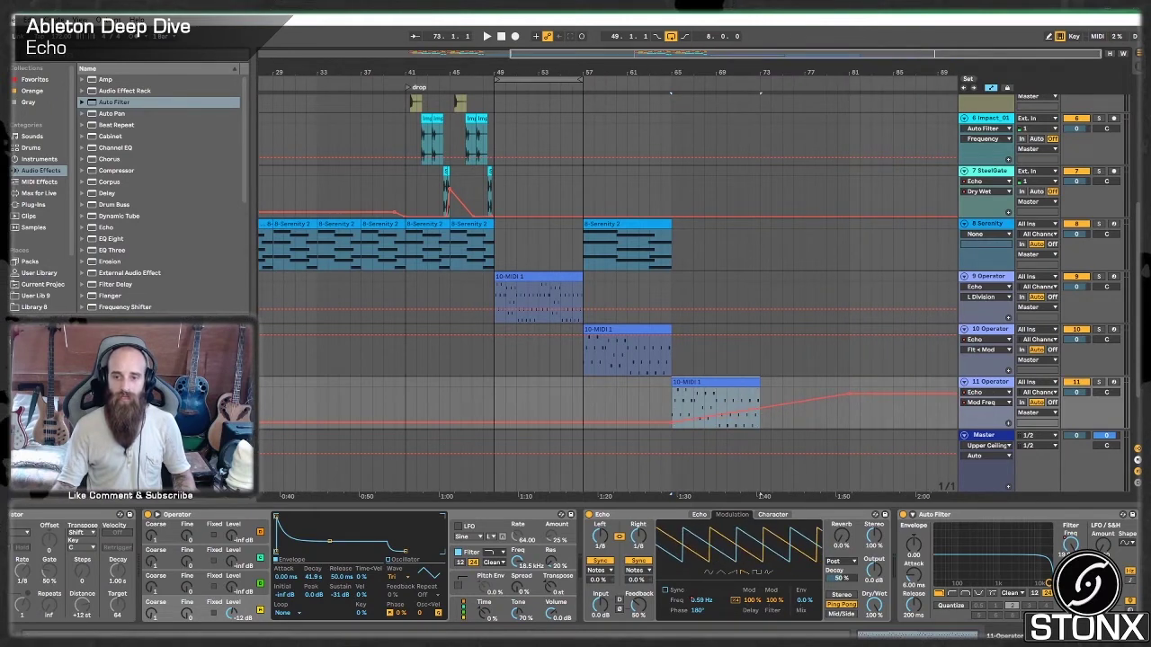
right_click(1070, 545)
click(1043, 553)
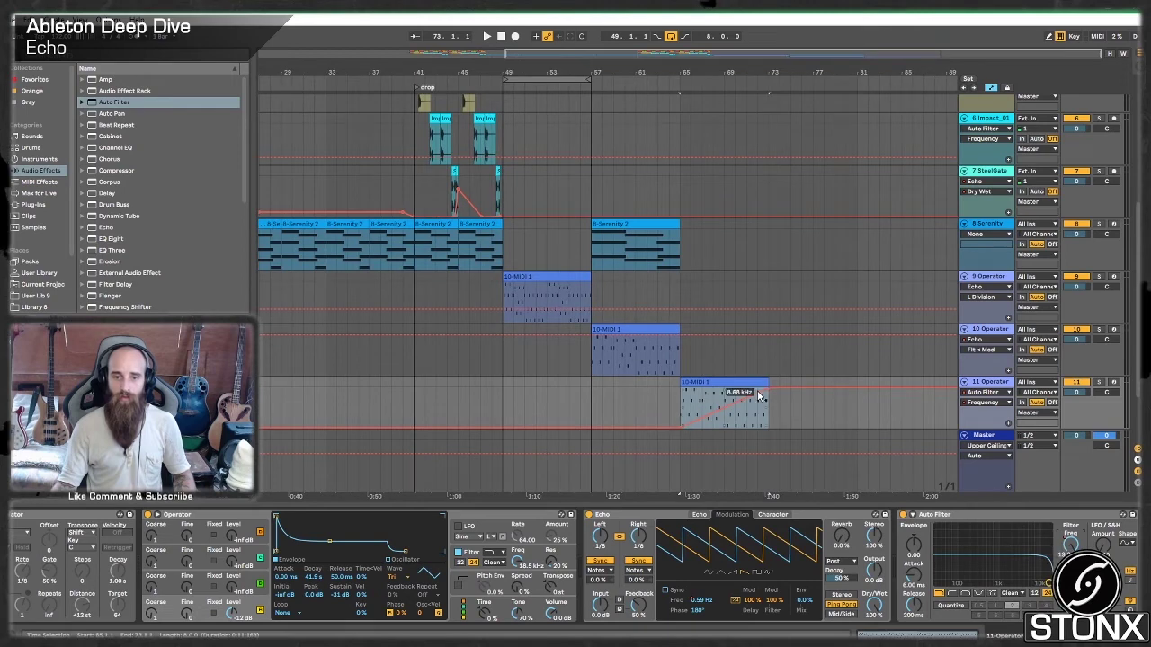
key(Left)
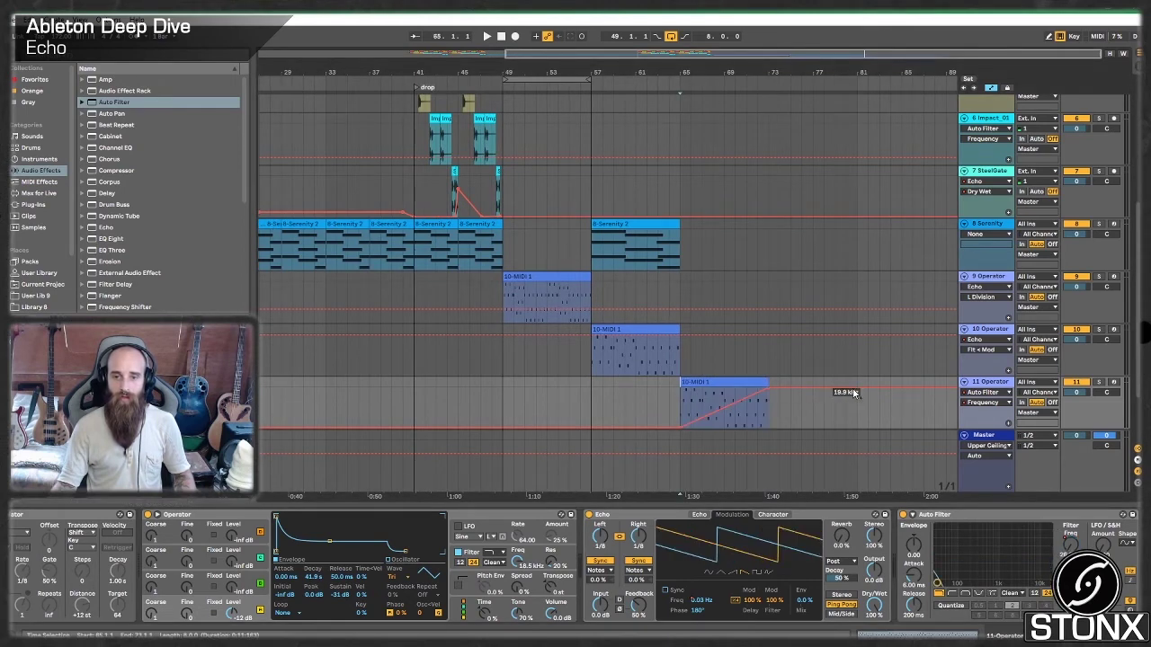
drag(858, 403, 857, 428)
Step: Duplicate the arpeggio clip to bars 73 to 81 and hold the Auto Filter frequency at 19.9 kHz across the copy
click(737, 385)
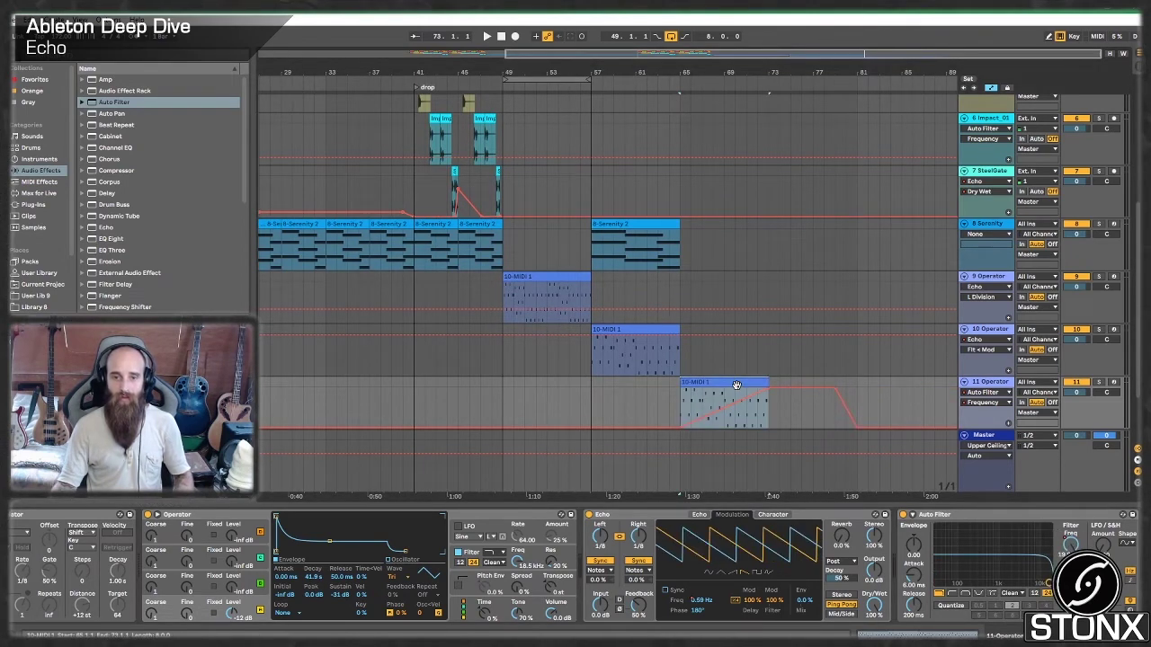
key(ctrl+d)
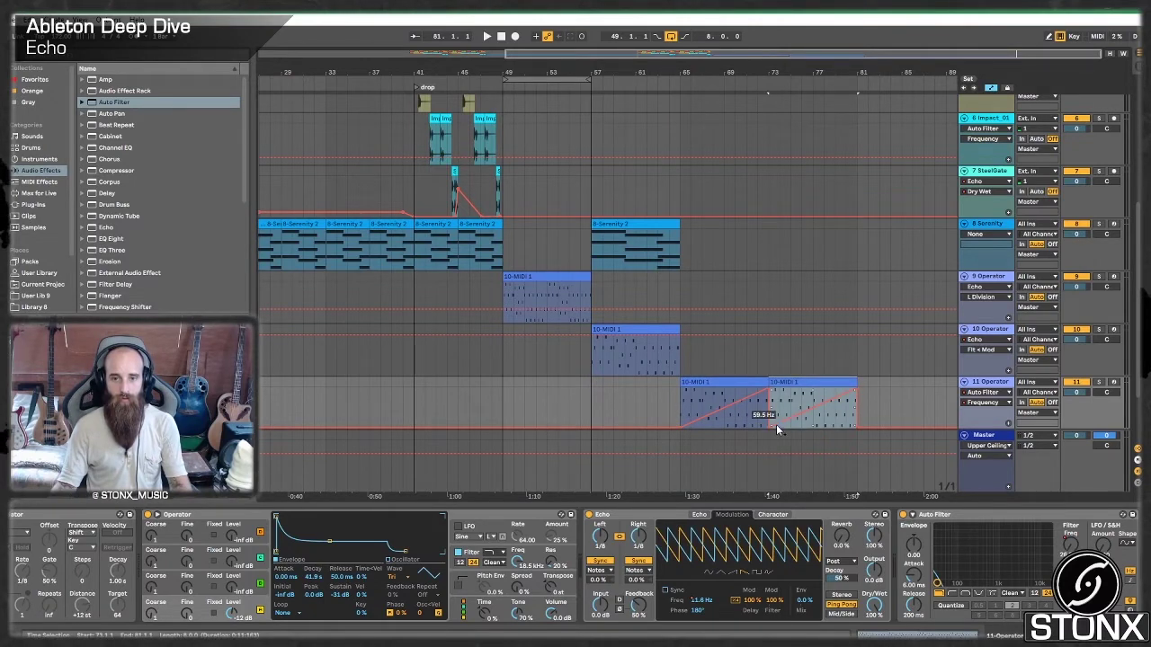
drag(777, 430, 778, 381)
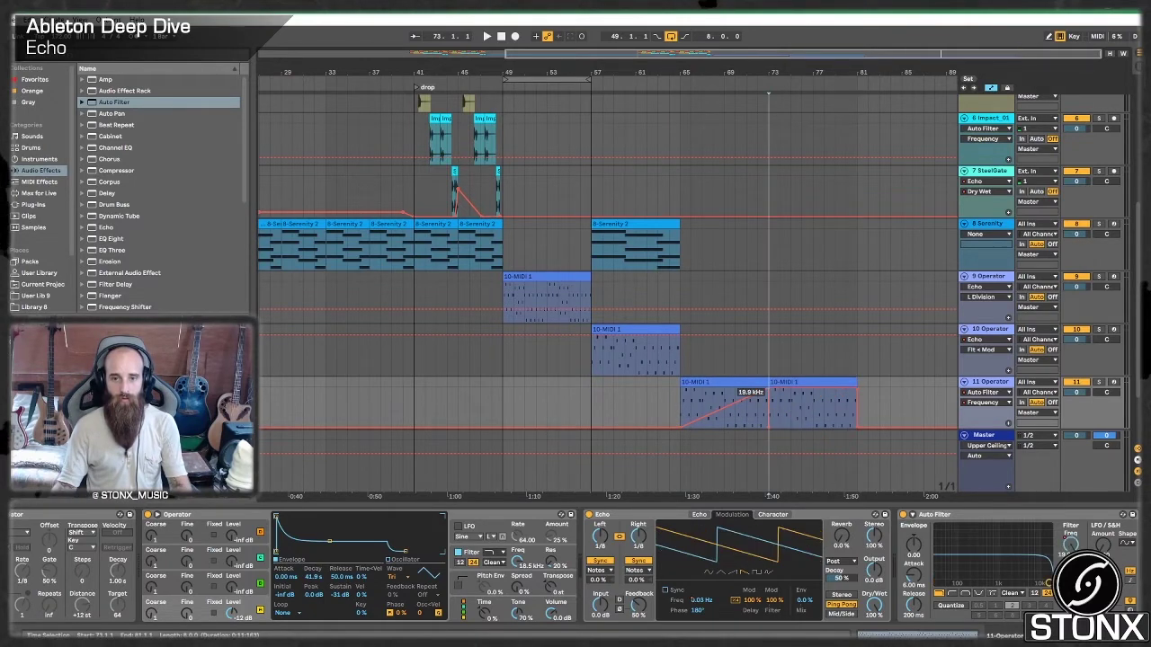
Step: Raise the Echo's Mod Freq automation to 40 Hz at bar 73 so it falls across the second clip
right_click(696, 601)
click(719, 531)
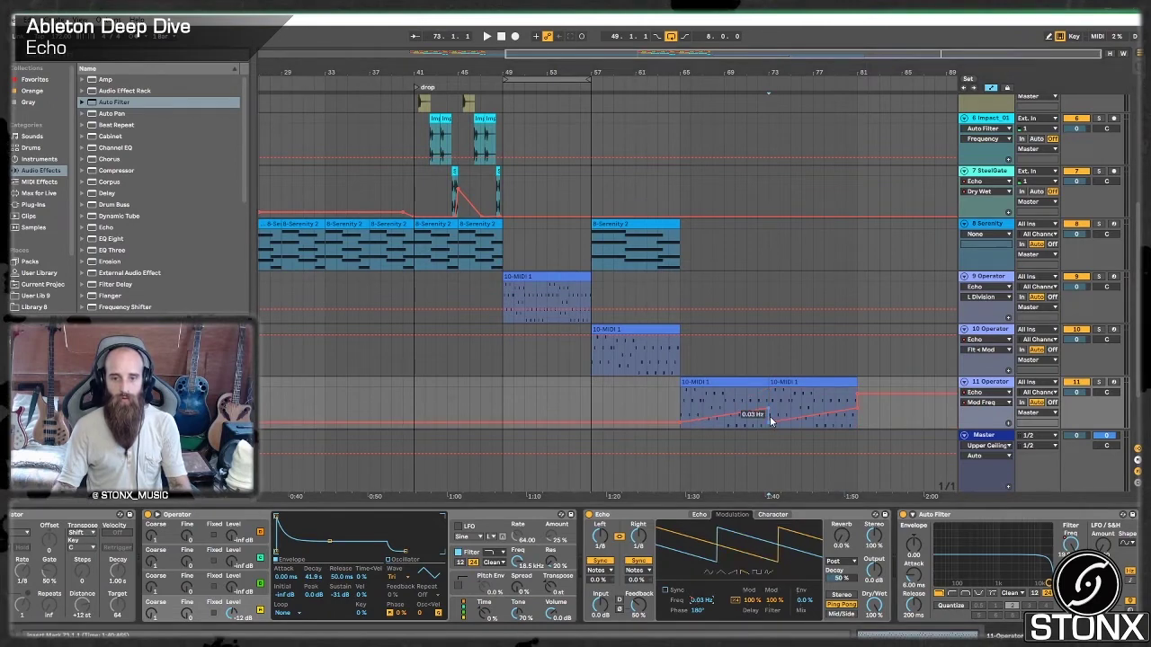
drag(769, 430, 769, 390)
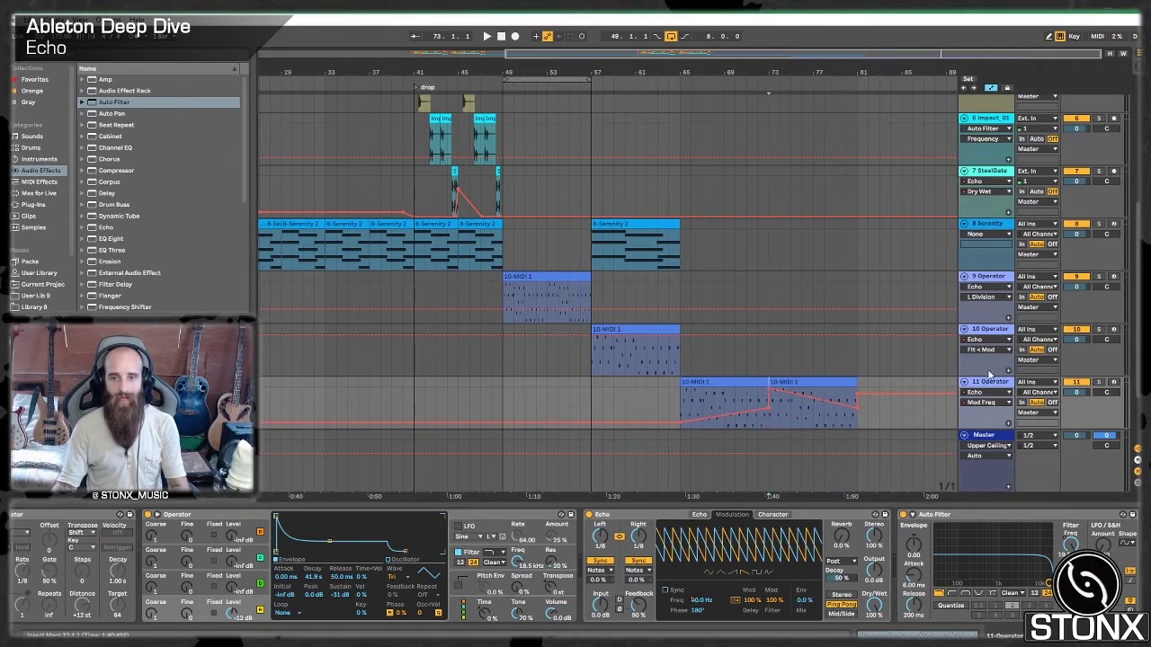
Step: Add an audio track, set its input to Resampling and arm it for recording
key(ctrl+t)
click(1039, 383)
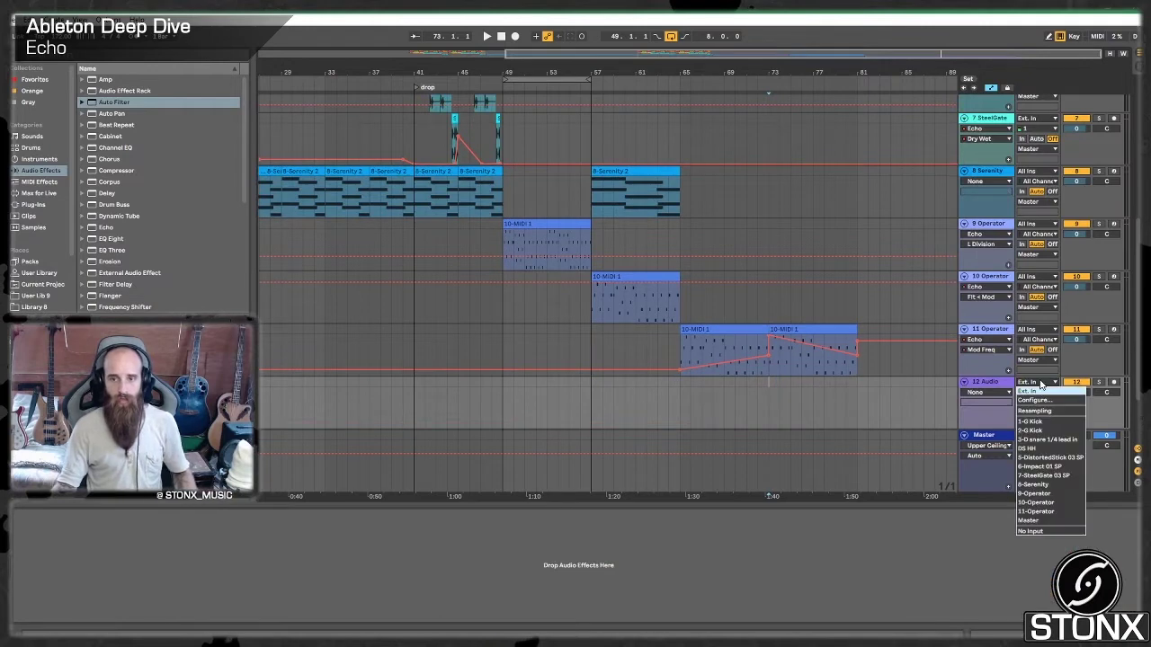
click(1041, 411)
click(1114, 373)
click(1114, 382)
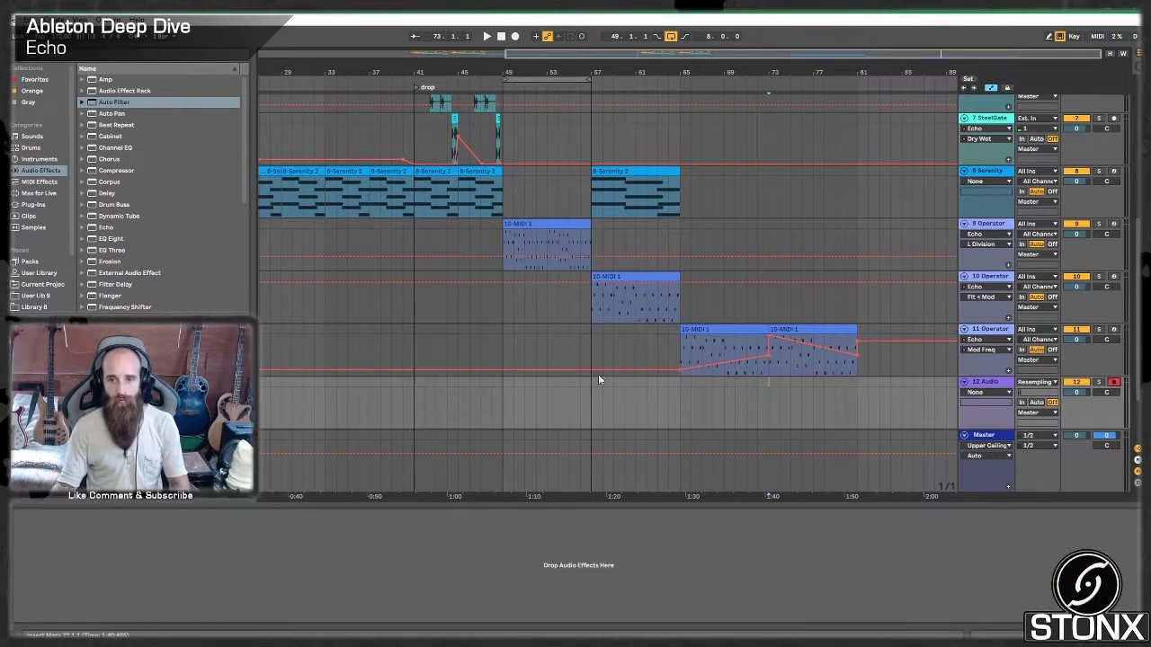
Step: Record the Operator arpeggio with its Echo modulation onto the new audio track from bar 65 to just past bar 81
click(680, 344)
key(space)
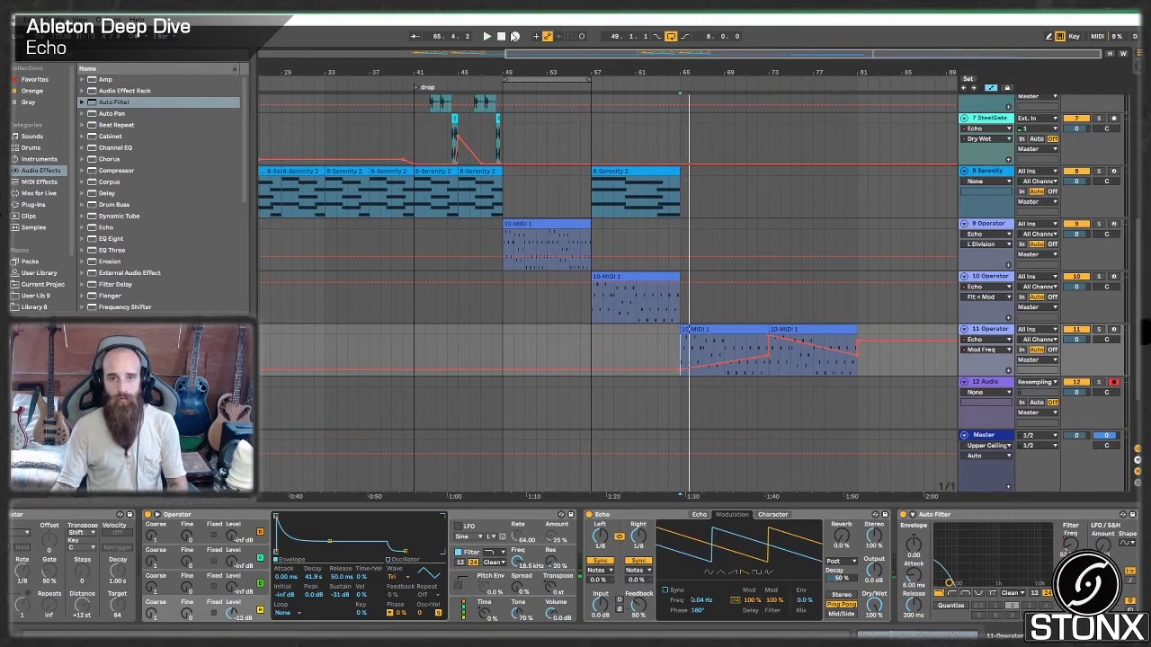
click(514, 36)
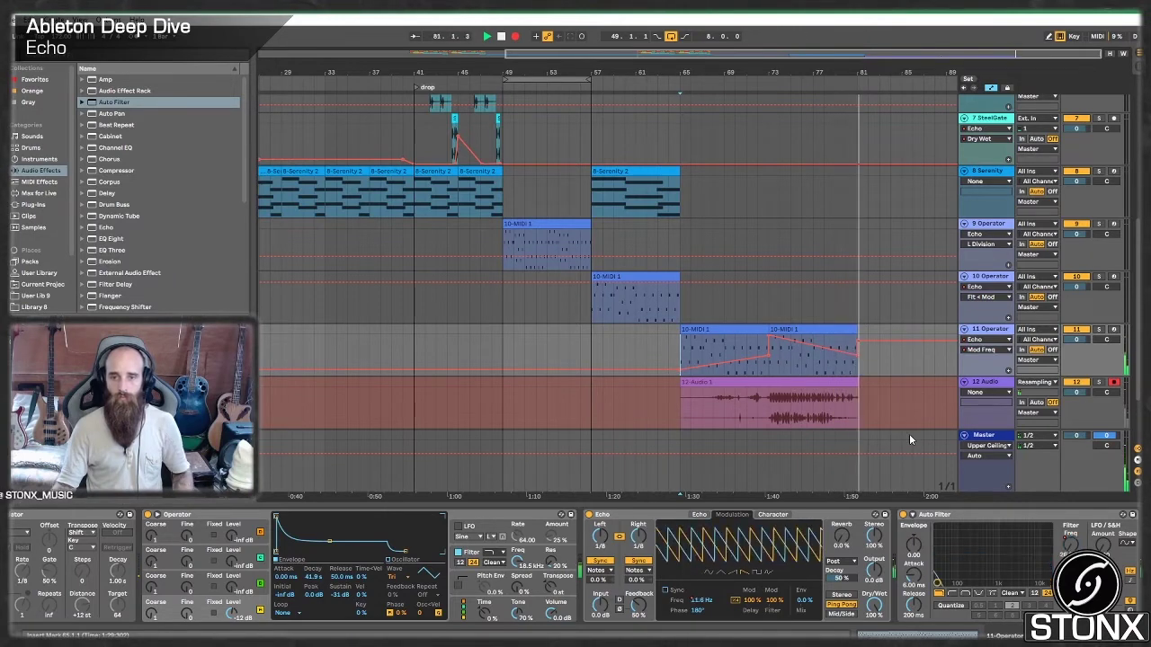
key(space)
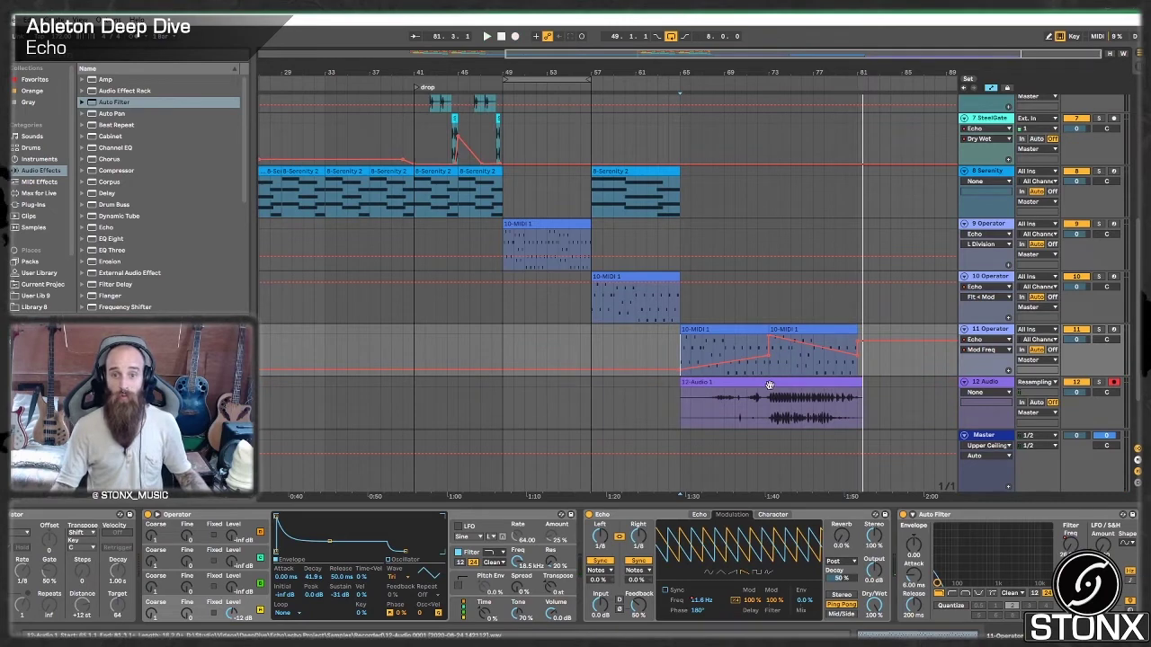
Step: Open the resampled audio clip and examine its two channel waveforms closely around bars 73 and 74
double_click(772, 388)
drag(691, 57, 800, 171)
mouse_move(583, 399)
mouse_down()
mouse_move(648, 412)
mouse_move(836, 410)
mouse_move(706, 419)
mouse_move(742, 390)
mouse_move(850, 374)
mouse_up()
click(926, 364)
click(853, 378)
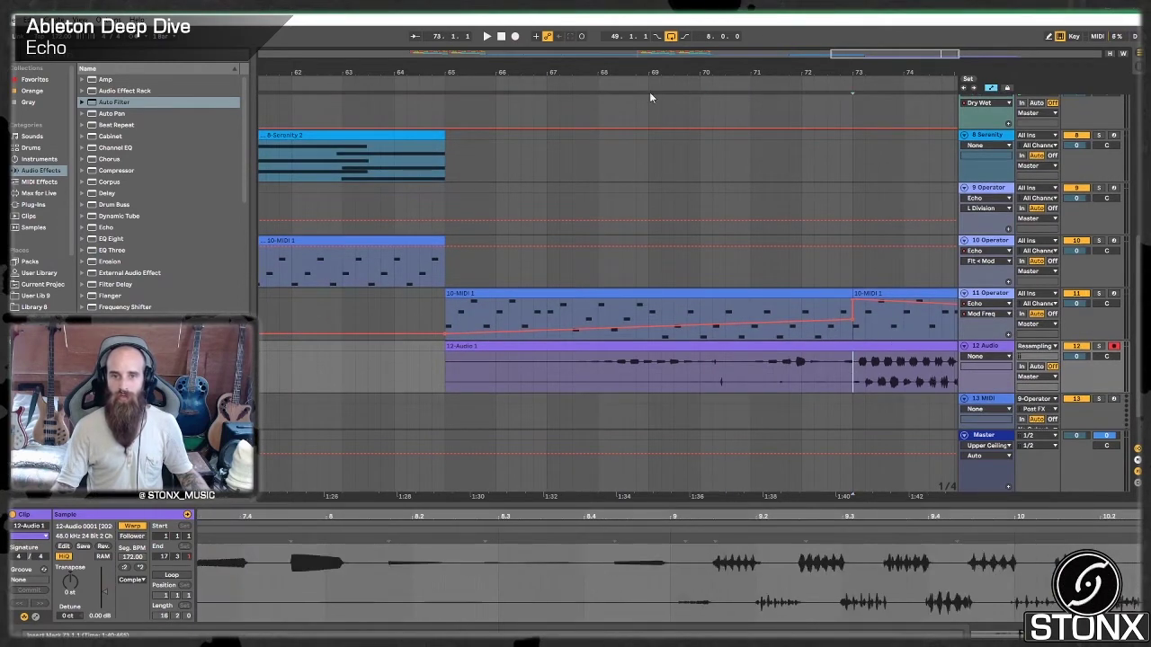
mouse_move(894, 54)
mouse_down()
mouse_move(935, 55)
mouse_move(938, 43)
mouse_up()
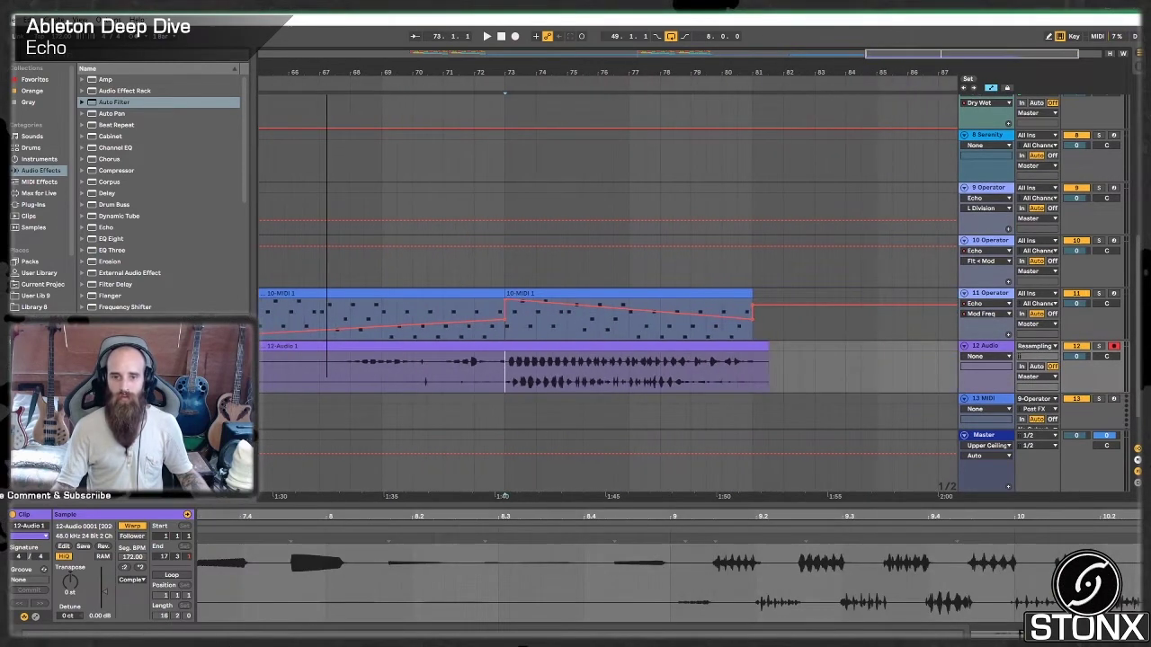
click(636, 349)
drag(525, 378, 561, 349)
click(531, 364)
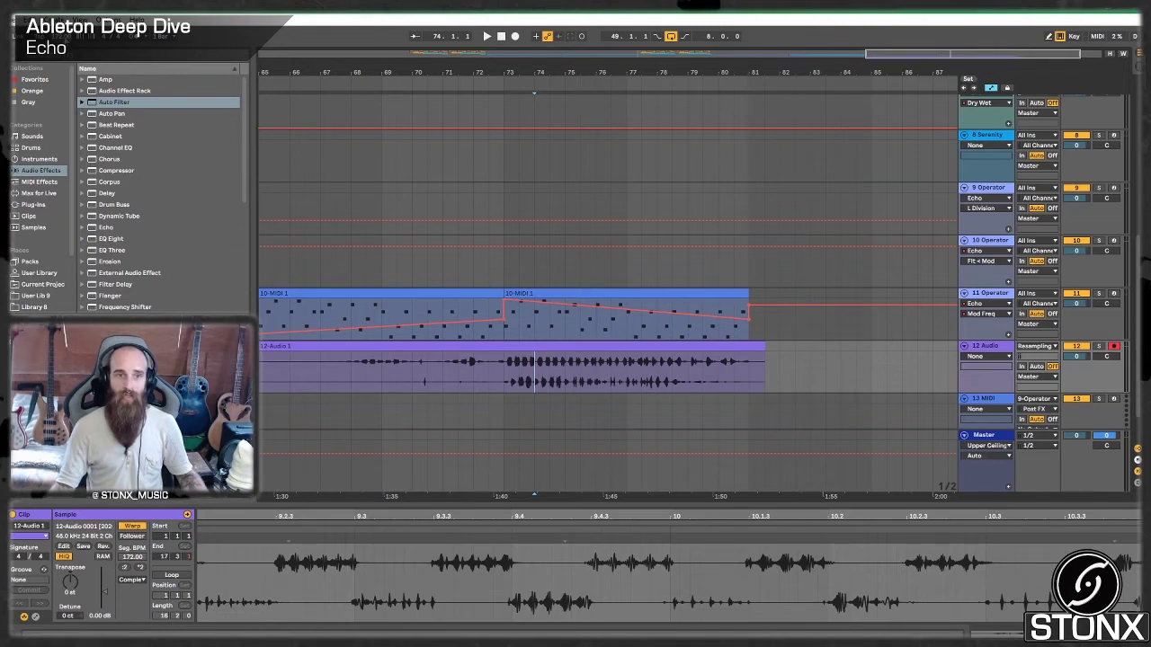
drag(927, 60, 608, 54)
scroll(306, 180, up, 5)
click(302, 193)
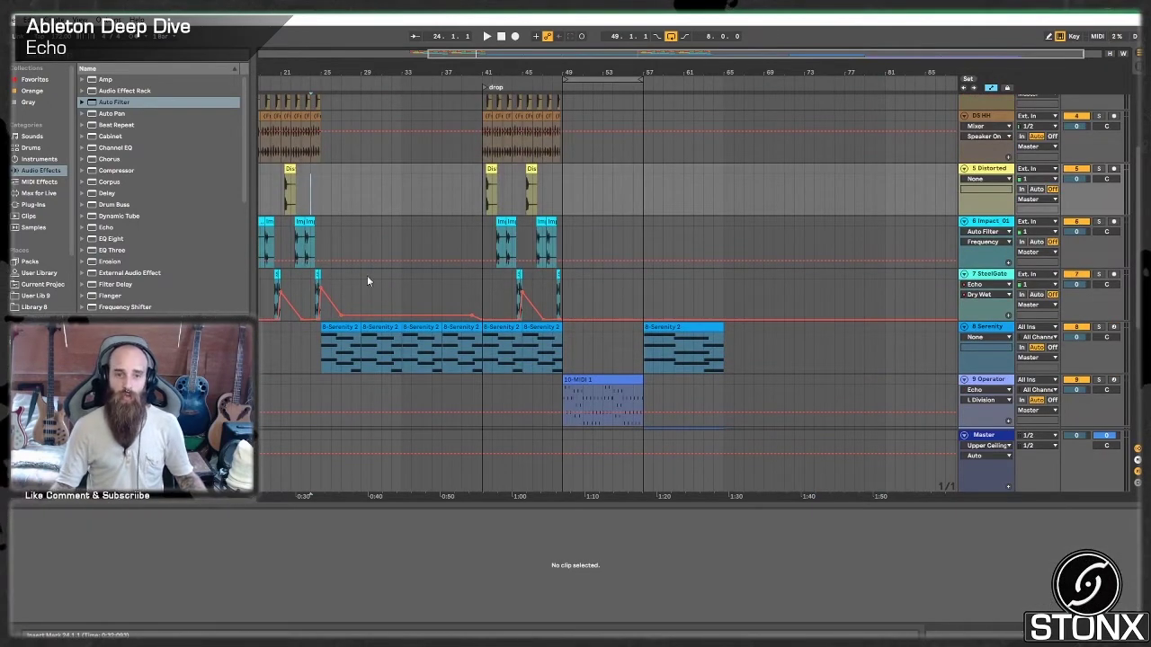
scroll(589, 282, down, 5)
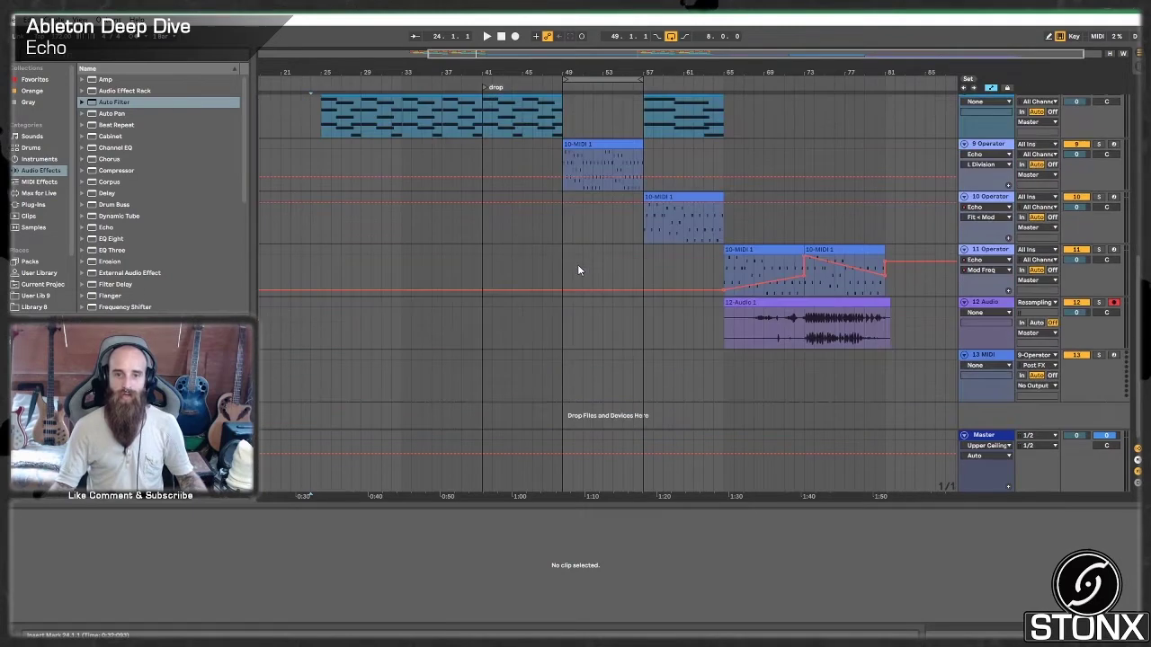
mouse_move(809, 54)
mouse_down()
mouse_move(837, 64)
mouse_move(803, 65)
mouse_up()
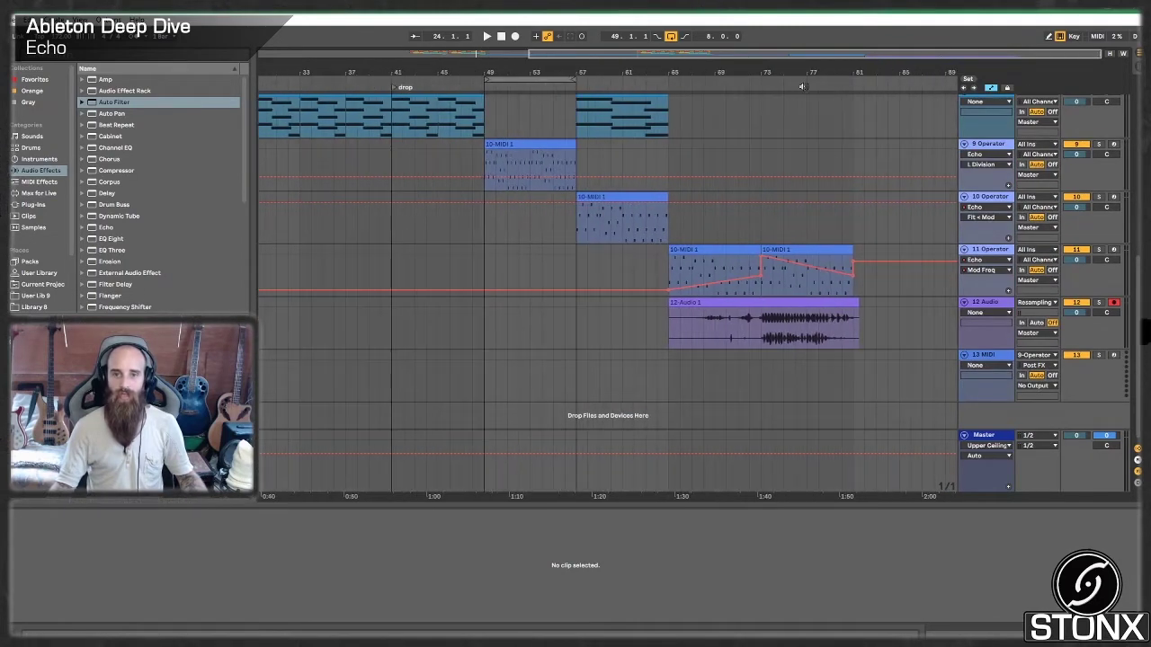
Step: Arm the new MIDI track and load Echo and an Operator instrument onto it
click(1005, 350)
scroll(112, 232, down, 1)
drag(110, 206, 602, 376)
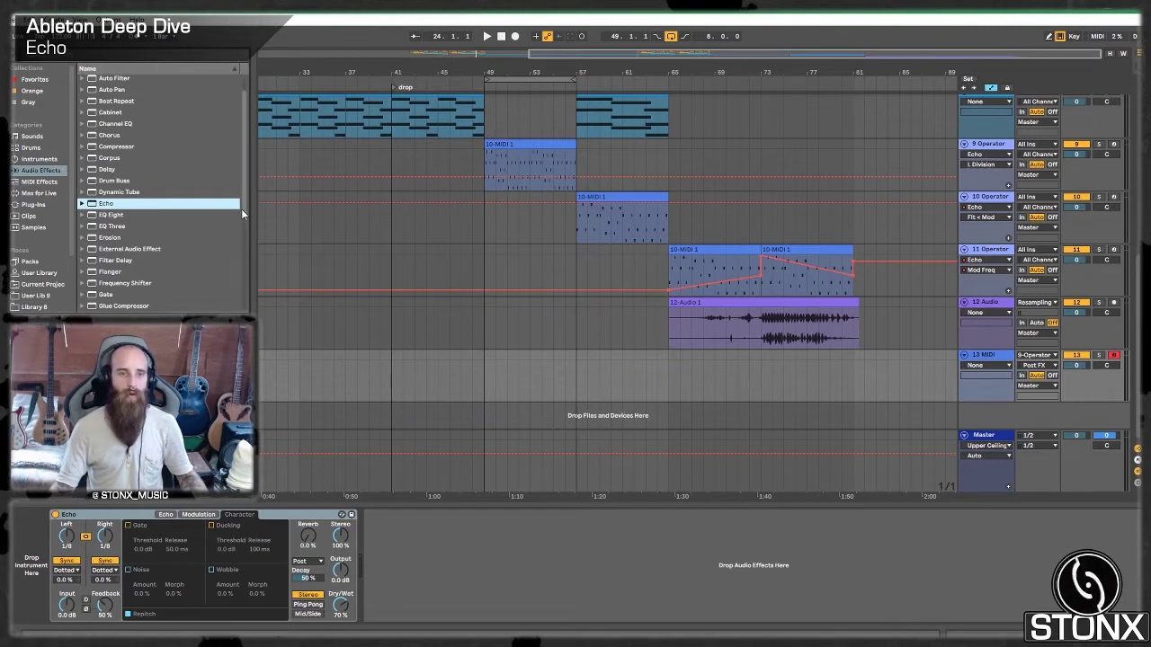
click(41, 159)
click(104, 159)
drag(938, 368, 959, 383)
Step: Set Operator's oscillator B to a Square 32 wave at -14 dB, coarse 19 and fine 170, with a 1.23 s attack
drag(115, 591, 161, 553)
click(266, 576)
click(272, 513)
click(101, 532)
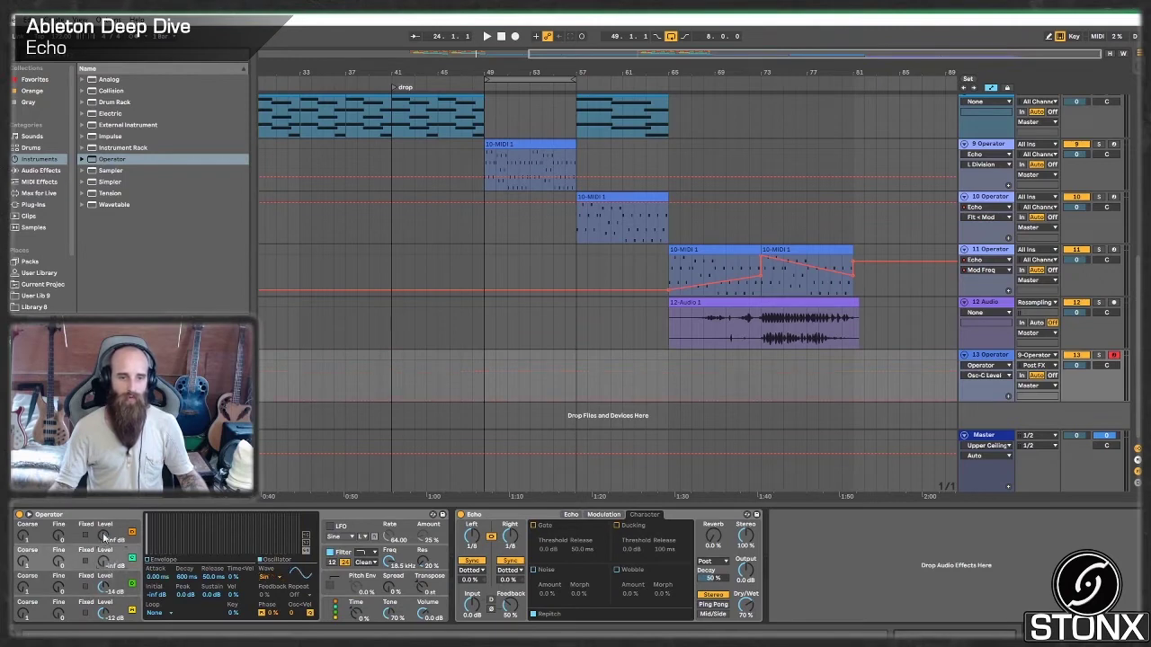
click(21, 589)
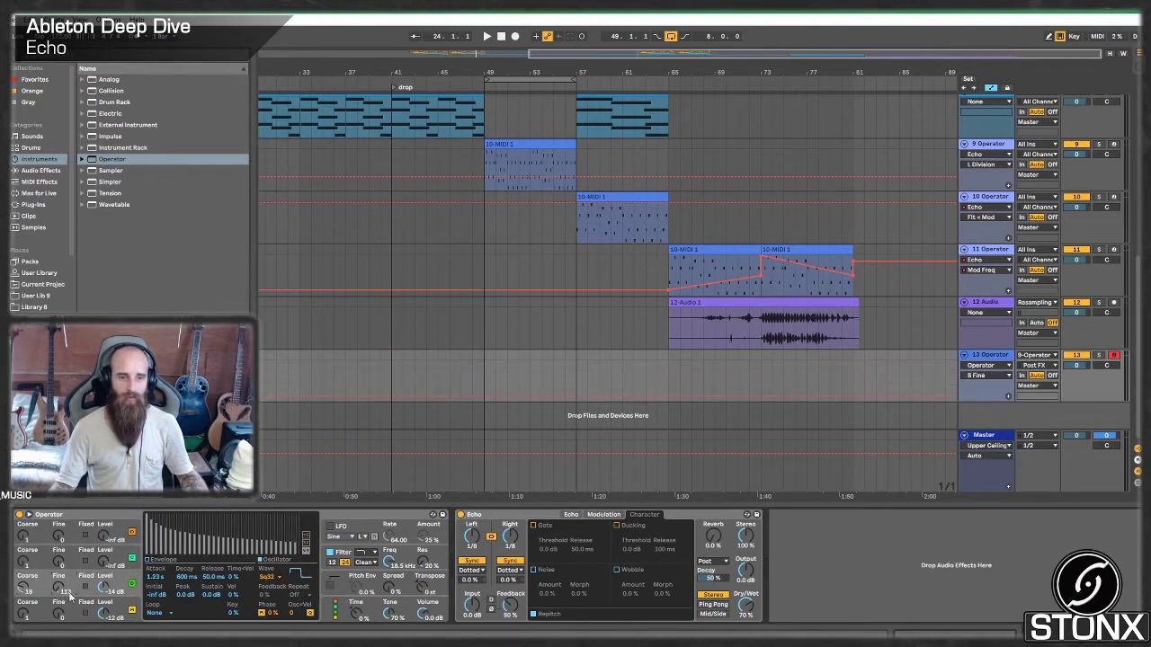
Step: Set Operator's oscillator C to coarse 18, level -9.5 dB, attack 66.6 ms and a Saw 32 wave
drag(24, 562, 24, 529)
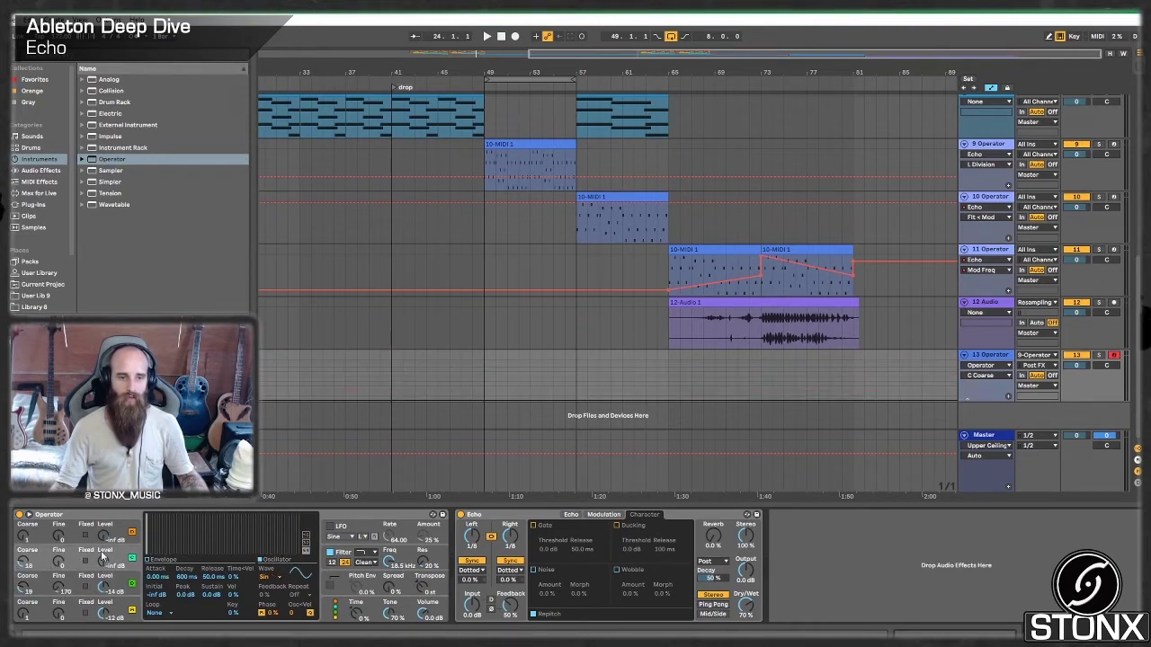
drag(101, 568, 103, 570)
click(161, 579)
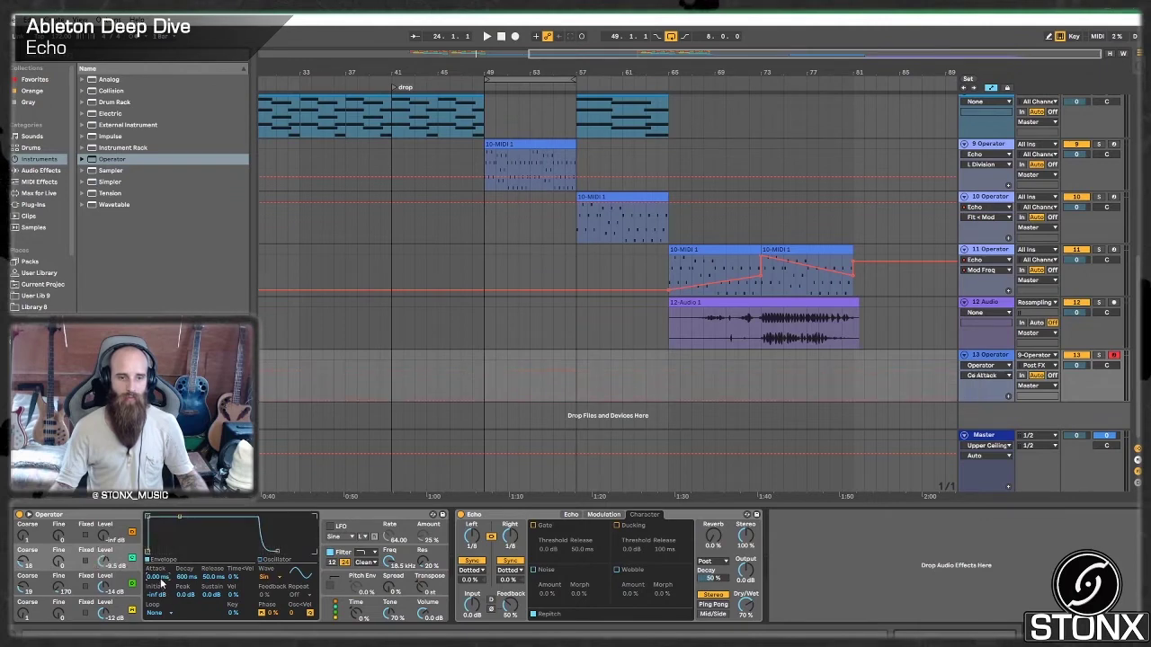
click(263, 576)
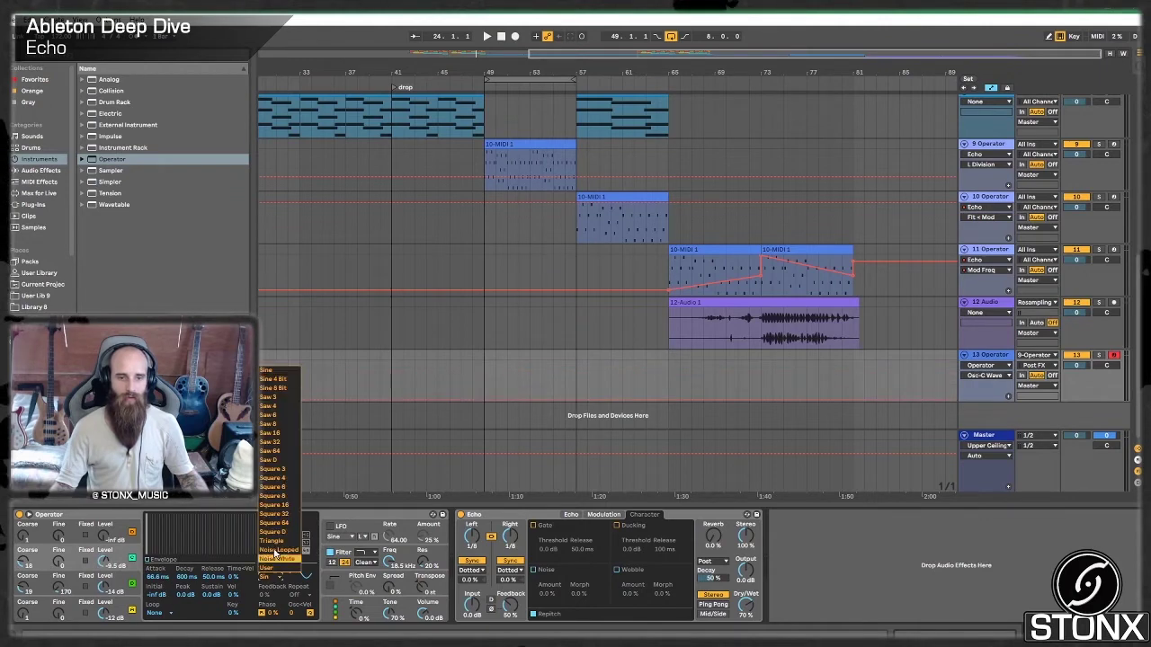
click(277, 442)
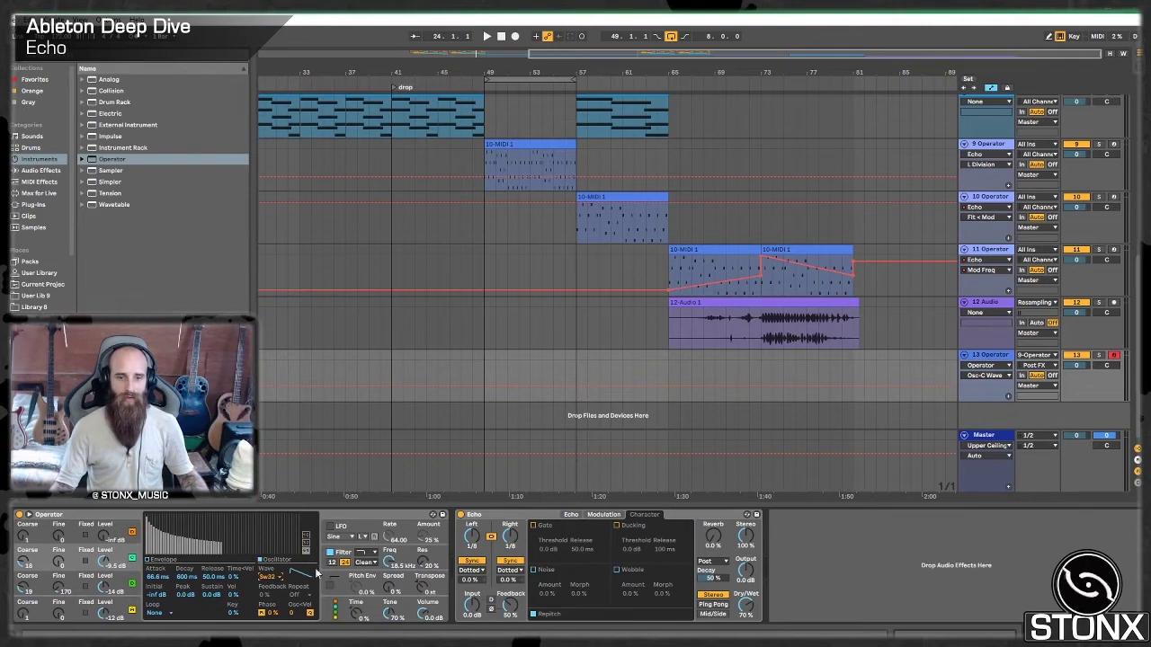
Step: Choose another oscillator algorithm for Operator and set its transpose to -24 st while auditioning notes with Echo bypassed
click(366, 613)
click(209, 525)
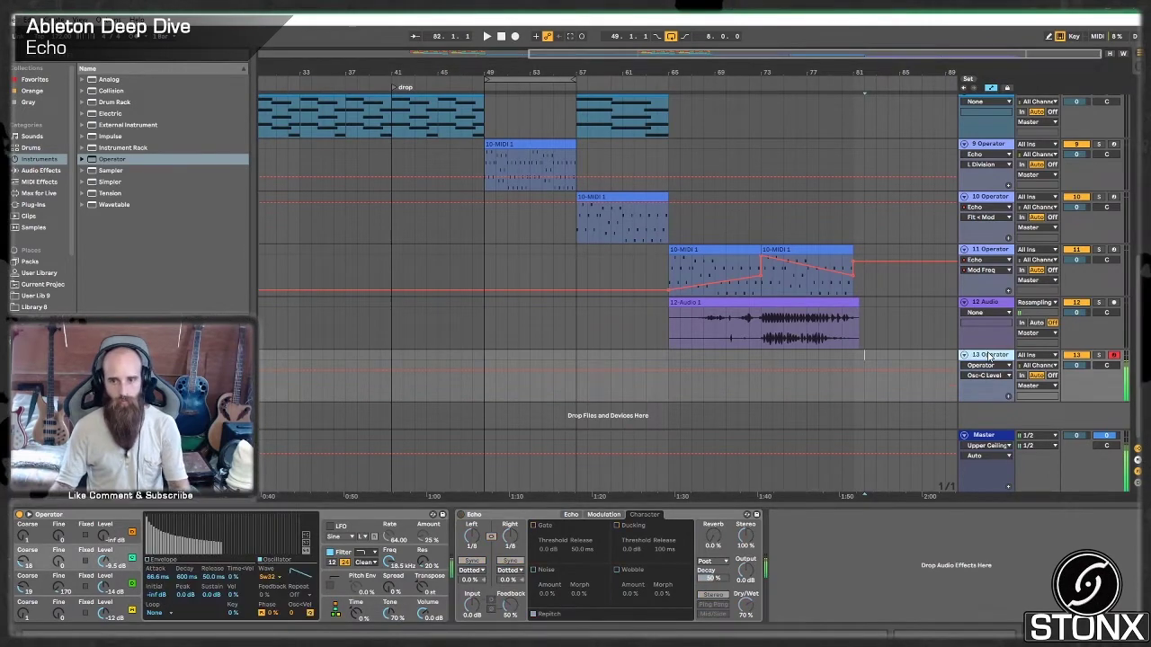
key(z)
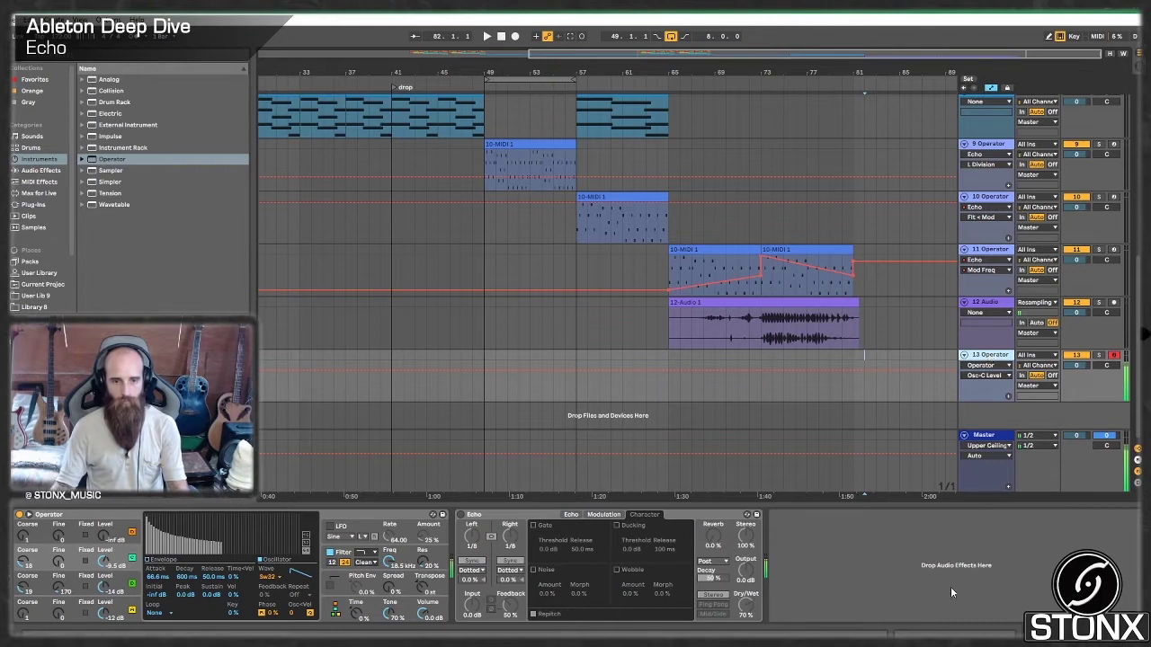
click(433, 593)
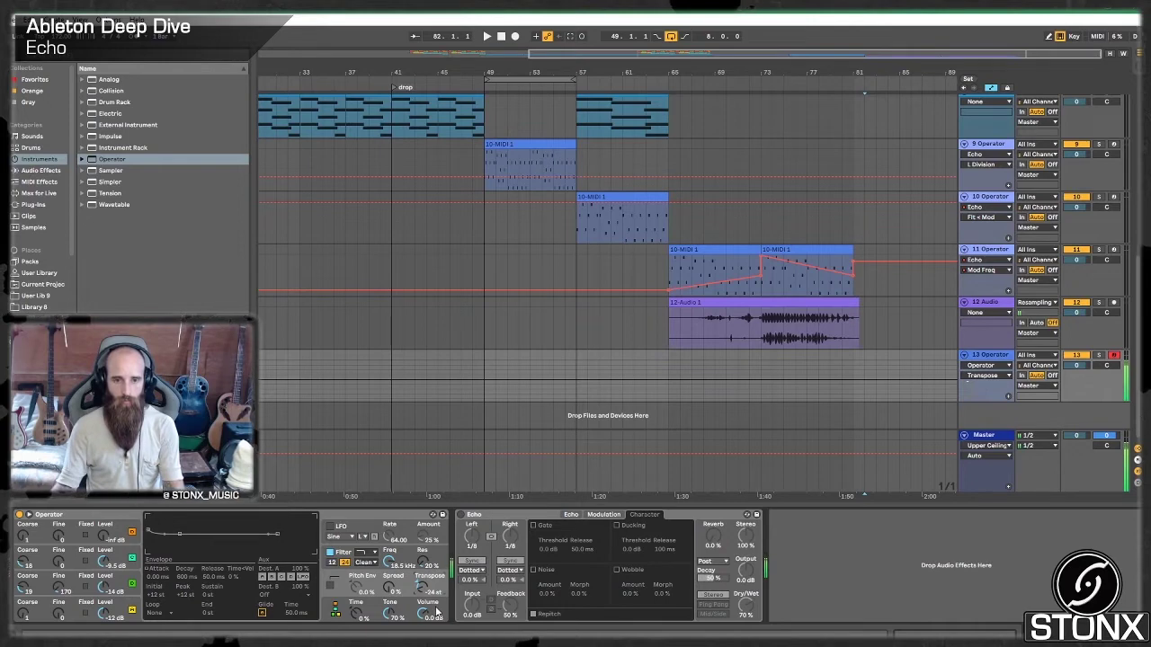
Step: Switch Echo back on and set its linked delays to unsynced Time mode at about 1.26 ms
click(461, 514)
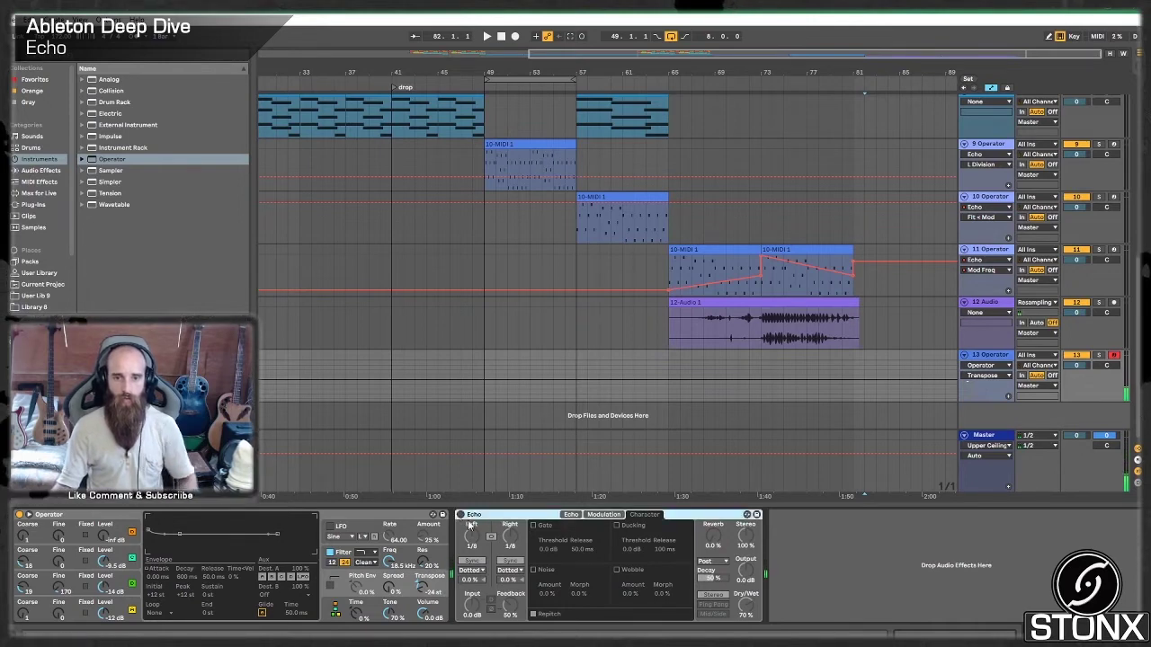
click(492, 538)
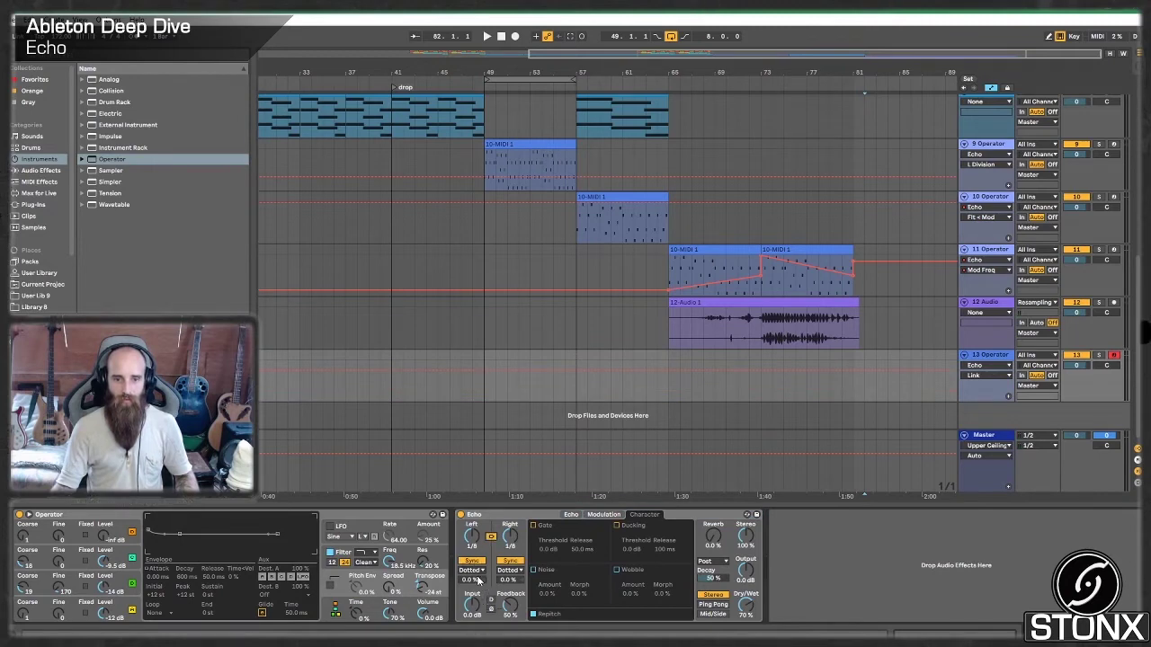
click(471, 562)
drag(471, 537, 471, 563)
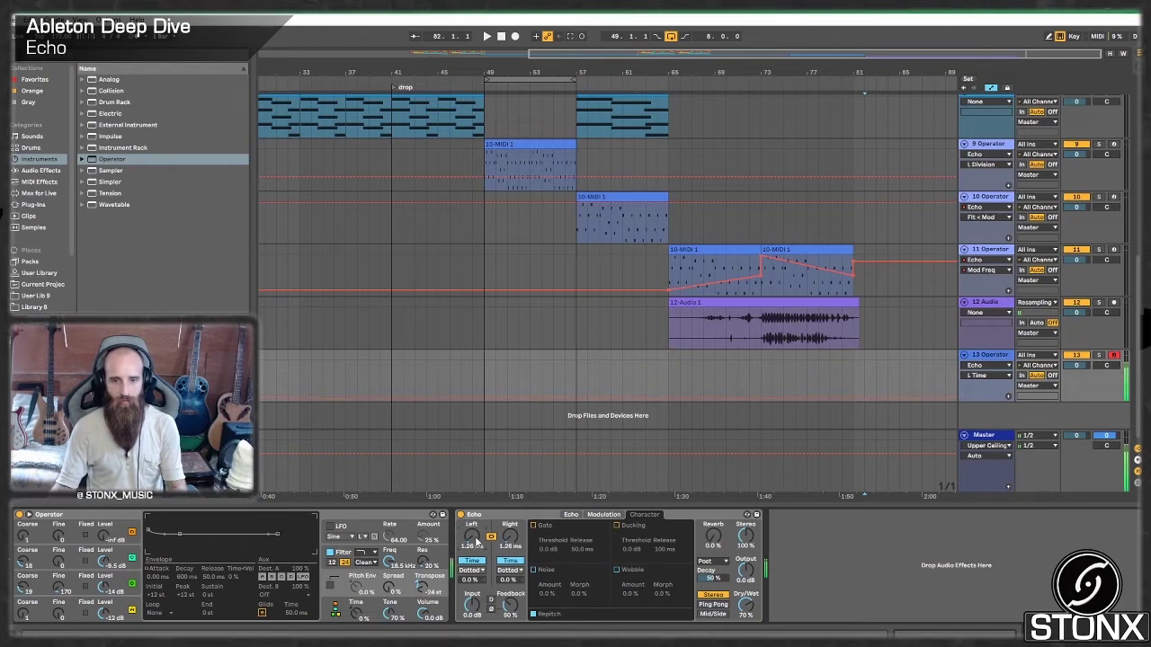
Step: Turn off sync for Echo's modulation and set the linked delay time to 1.05 ms
click(603, 515)
click(538, 593)
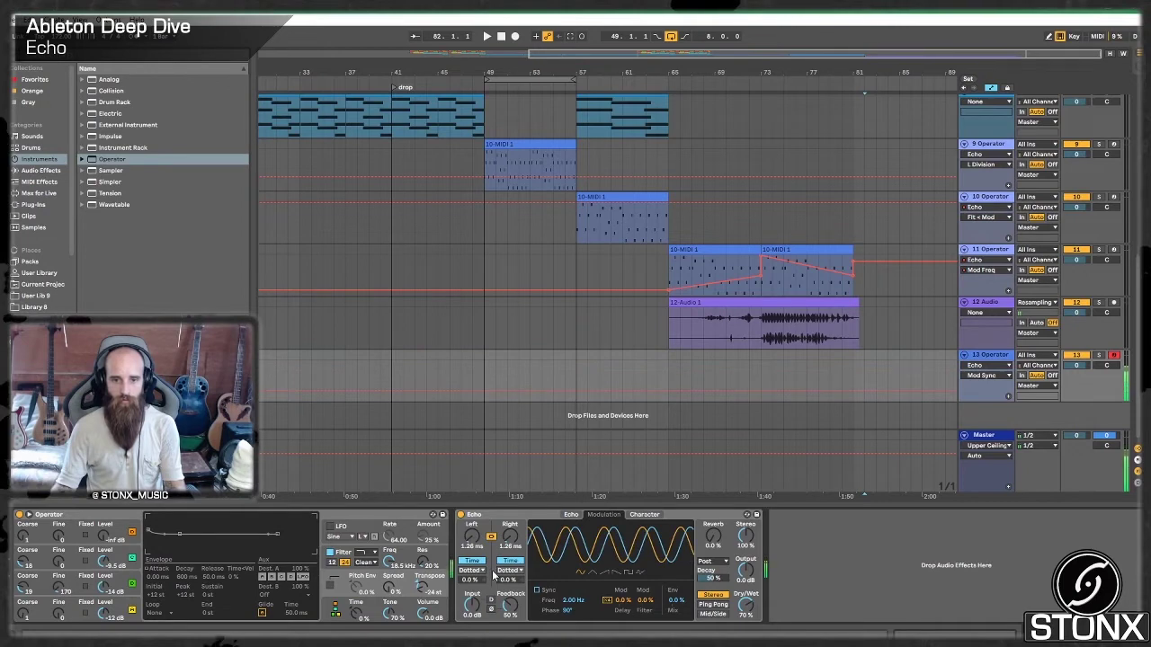
drag(477, 548, 477, 557)
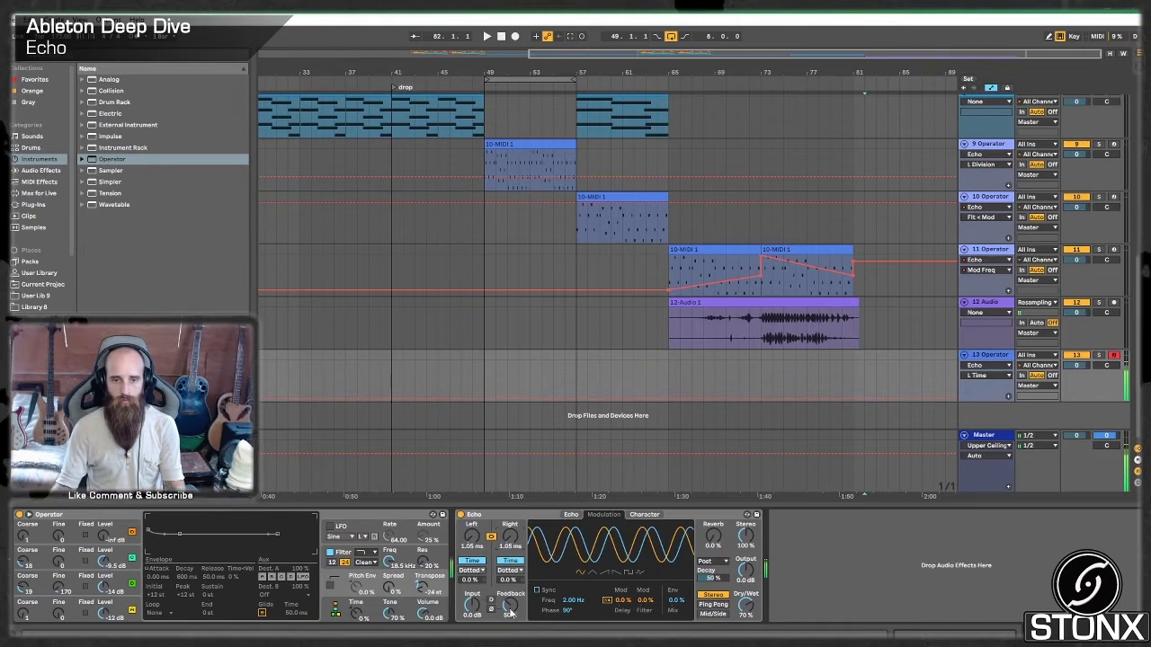
Step: Set Echo's feedback to 105% and input gain to 2.8 dB, and bring the linked delay time to 1.03 ms
drag(473, 605, 472, 631)
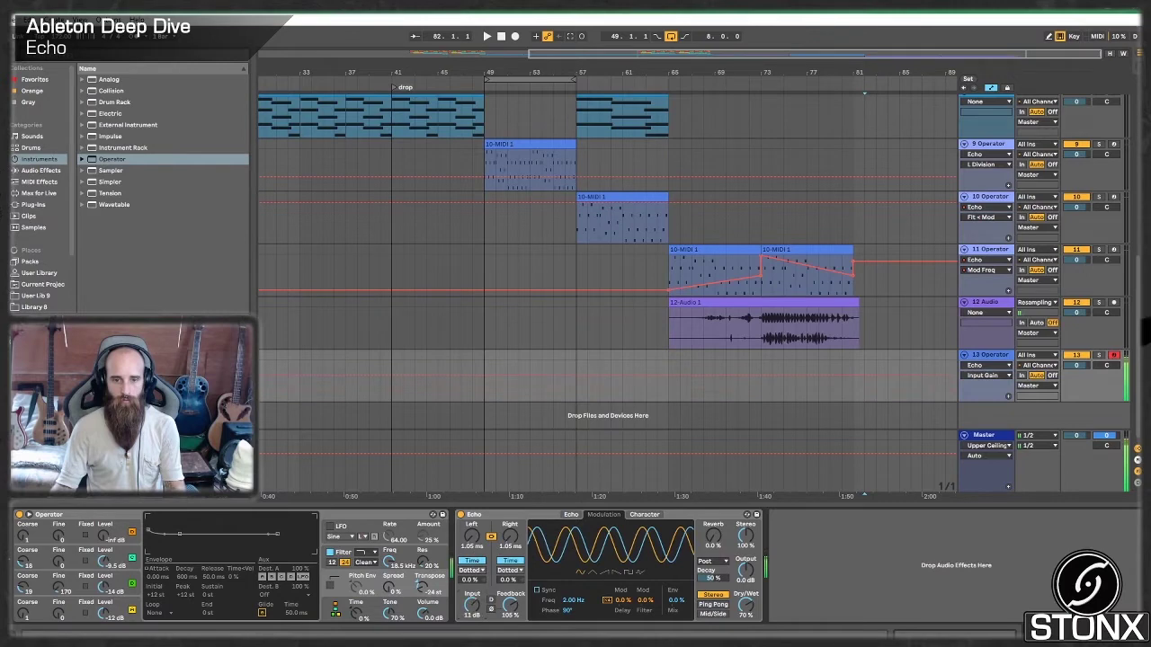
click(571, 514)
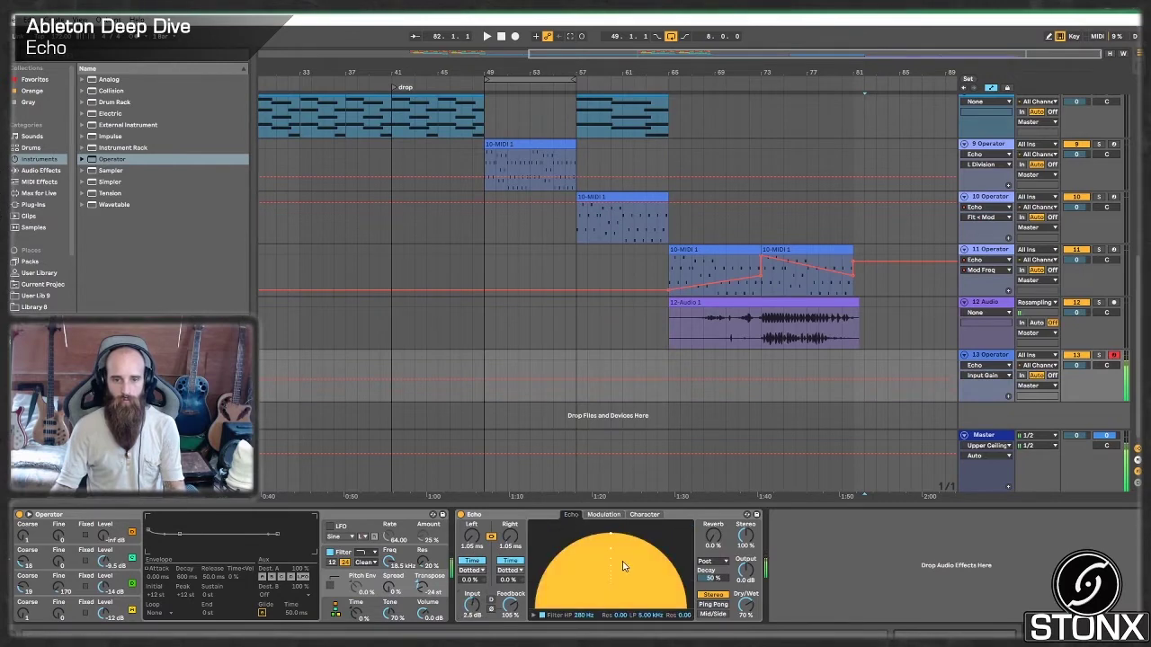
mouse_move(471, 536)
mouse_down()
mouse_move(471, 470)
mouse_move(472, 536)
mouse_up()
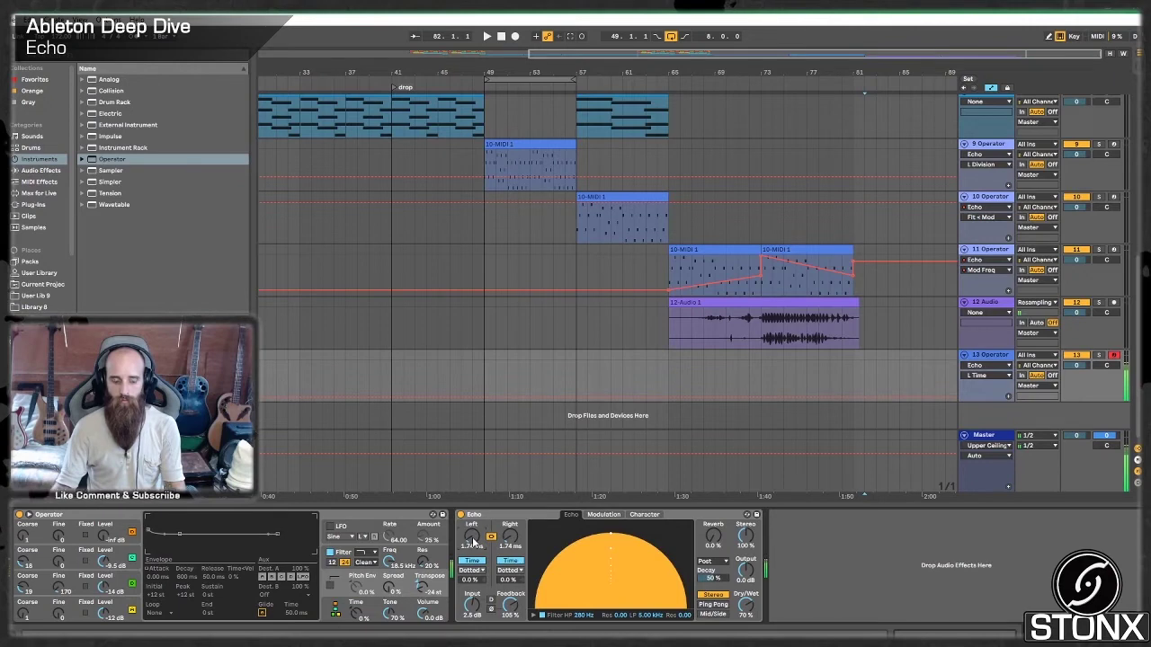
mouse_move(473, 538)
mouse_down()
mouse_move(472, 512)
mouse_move(472, 548)
mouse_up()
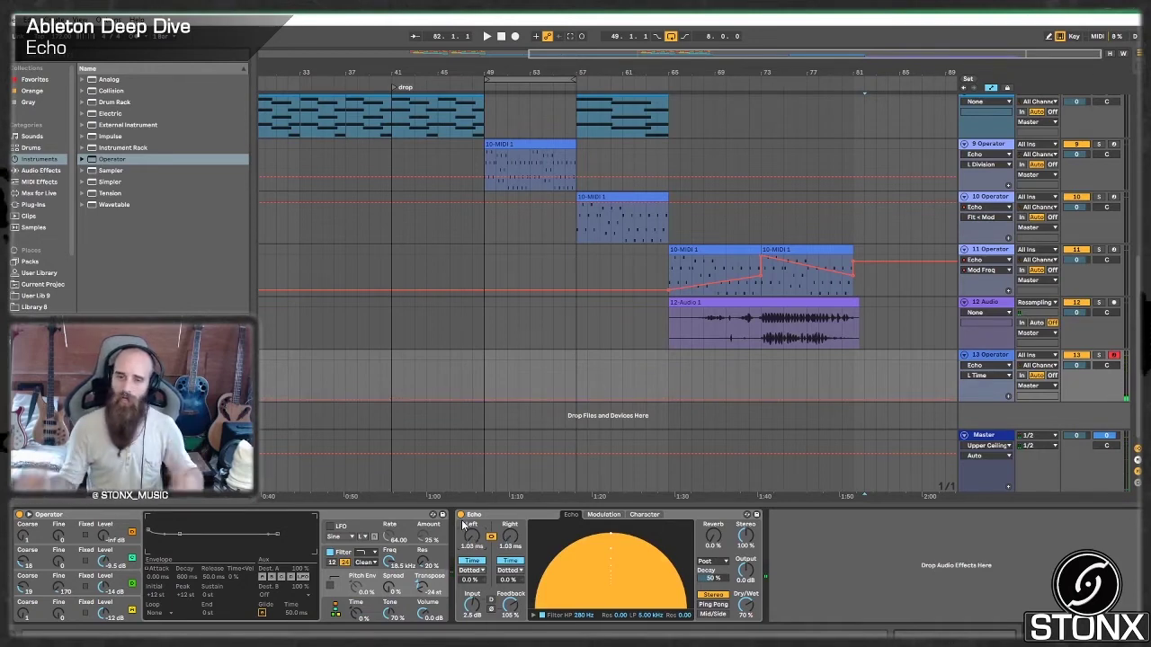
Step: Enable Echo's Wobble with an amount of 68% and a morph of 38%, comparing the sound with it off
click(641, 515)
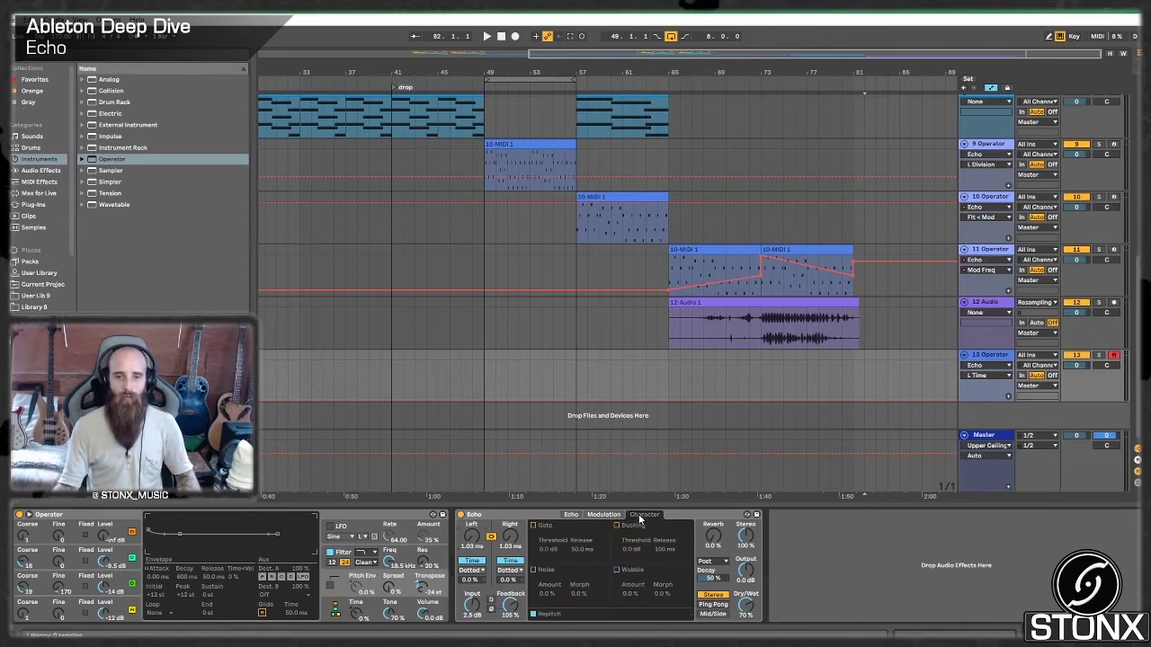
click(617, 571)
drag(642, 598, 642, 524)
drag(664, 597, 665, 563)
drag(630, 597, 630, 625)
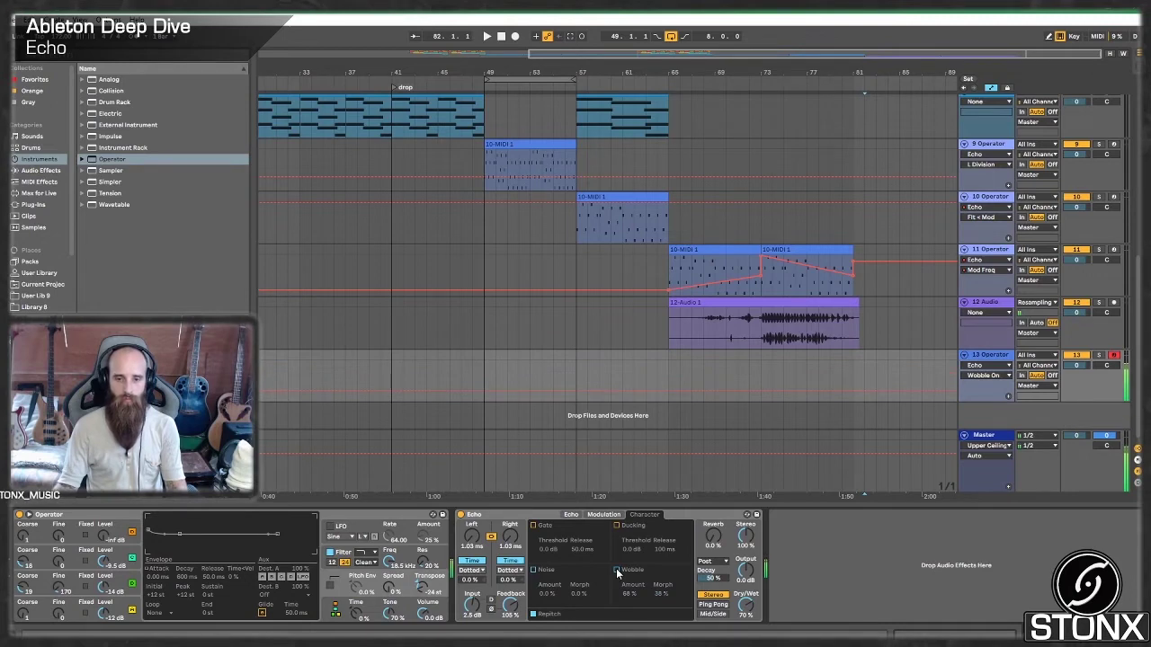
click(616, 569)
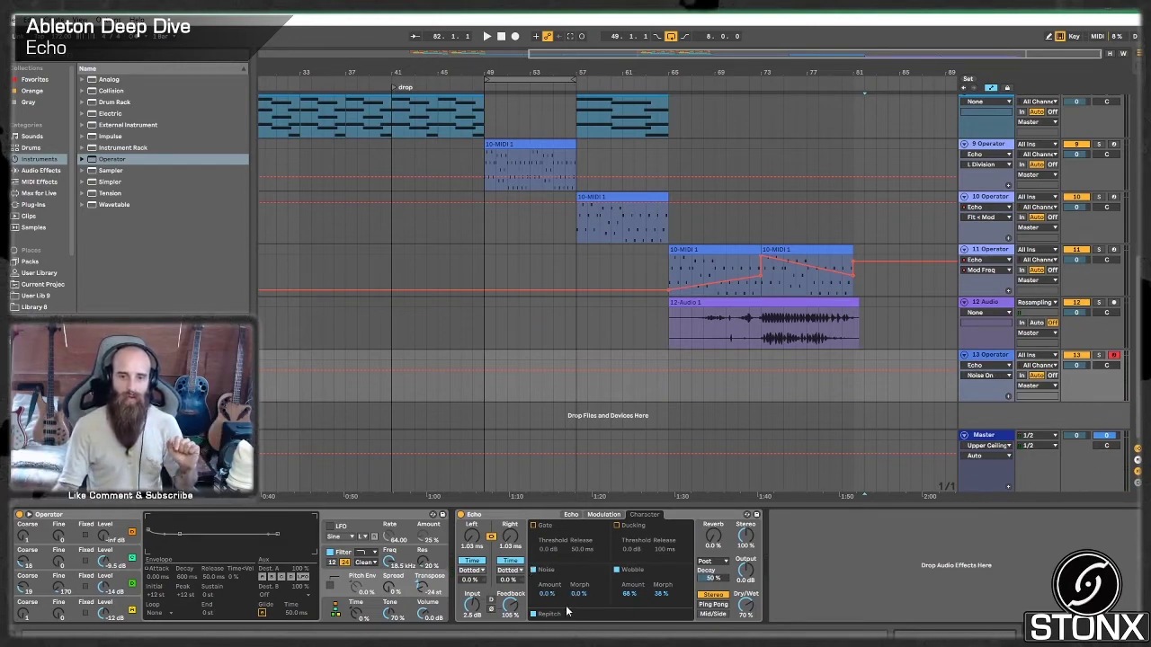
Step: Set Echo's Noise amount to 54% and morph to about 48%, comparing the sound with Noise off and on
drag(549, 594, 549, 557)
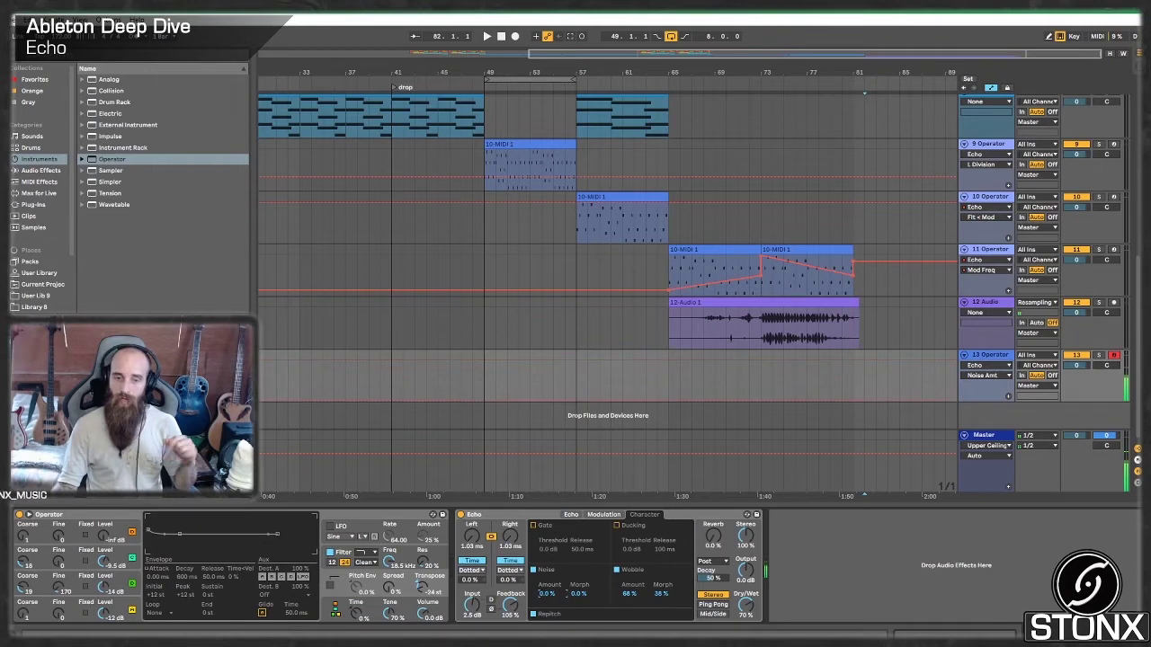
drag(547, 595, 548, 590)
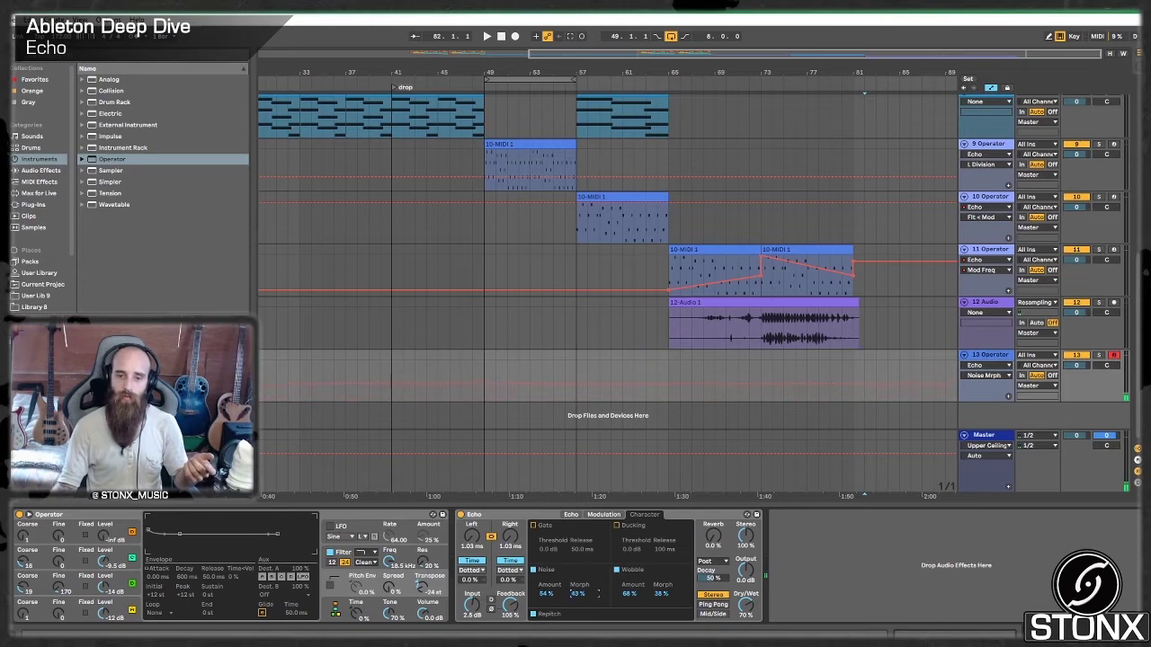
drag(578, 594, 593, 621)
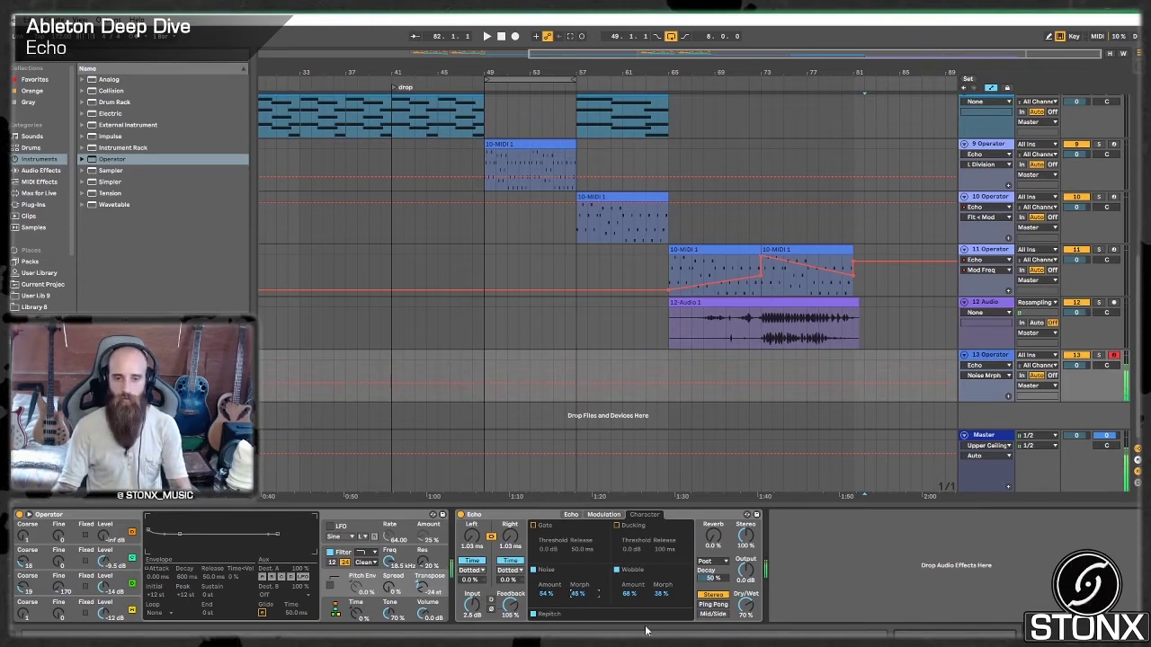
click(533, 570)
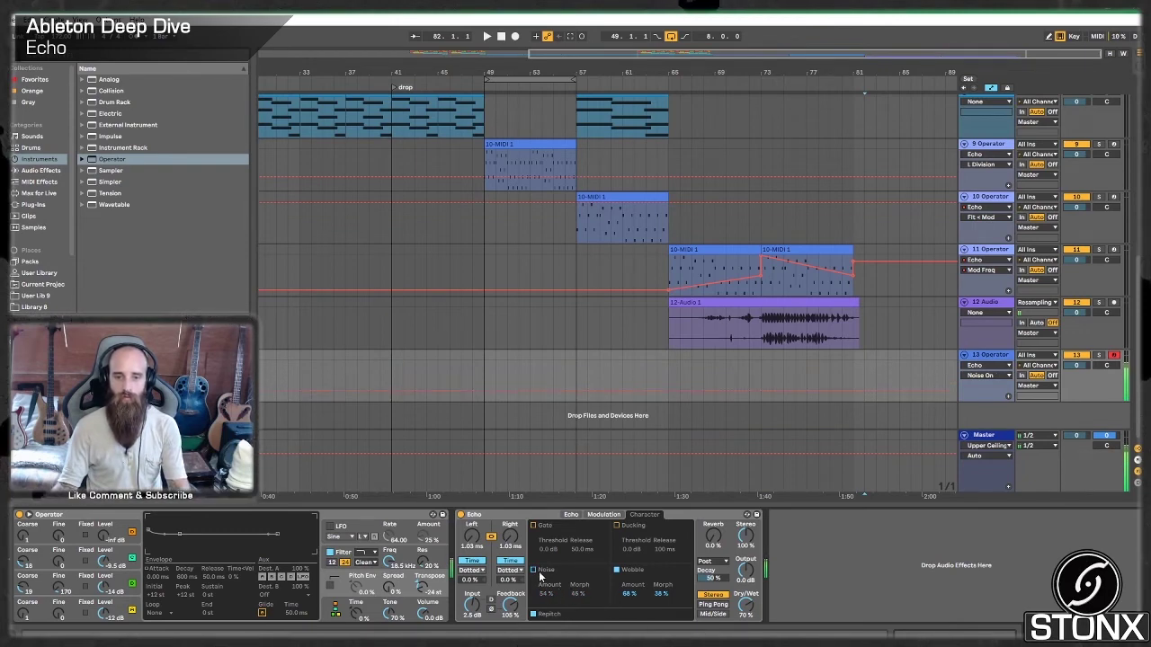
click(536, 570)
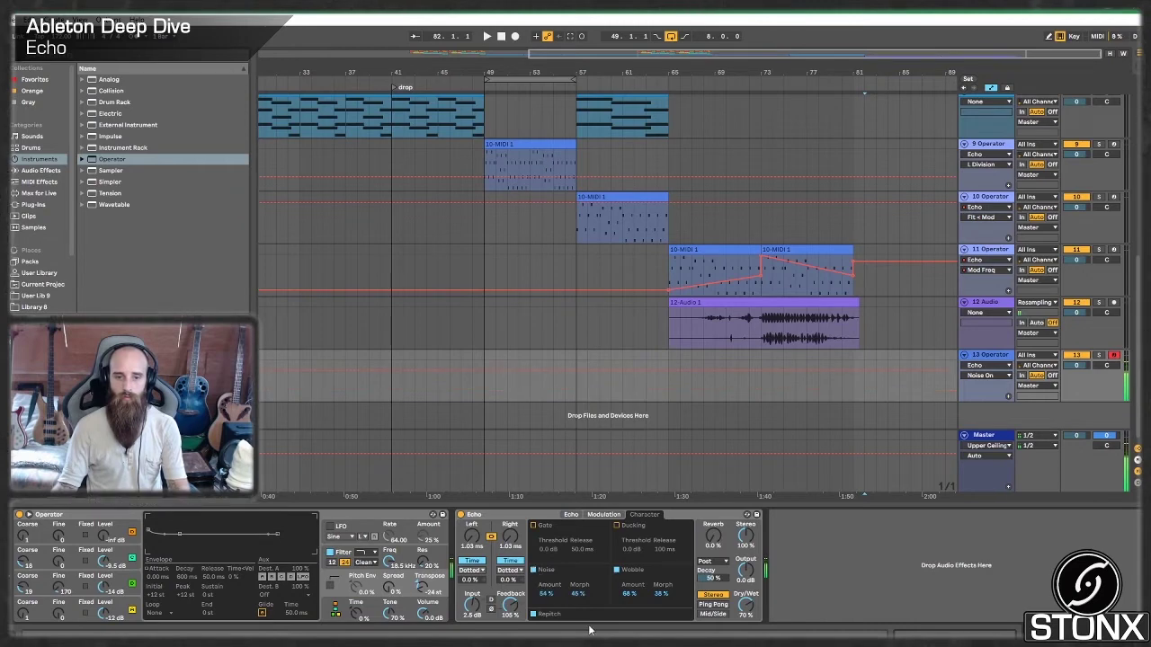
Step: Enable Echo's Ducking with a -60 dB threshold and reduce Noise to 16% amount and 4.7% morph
click(618, 526)
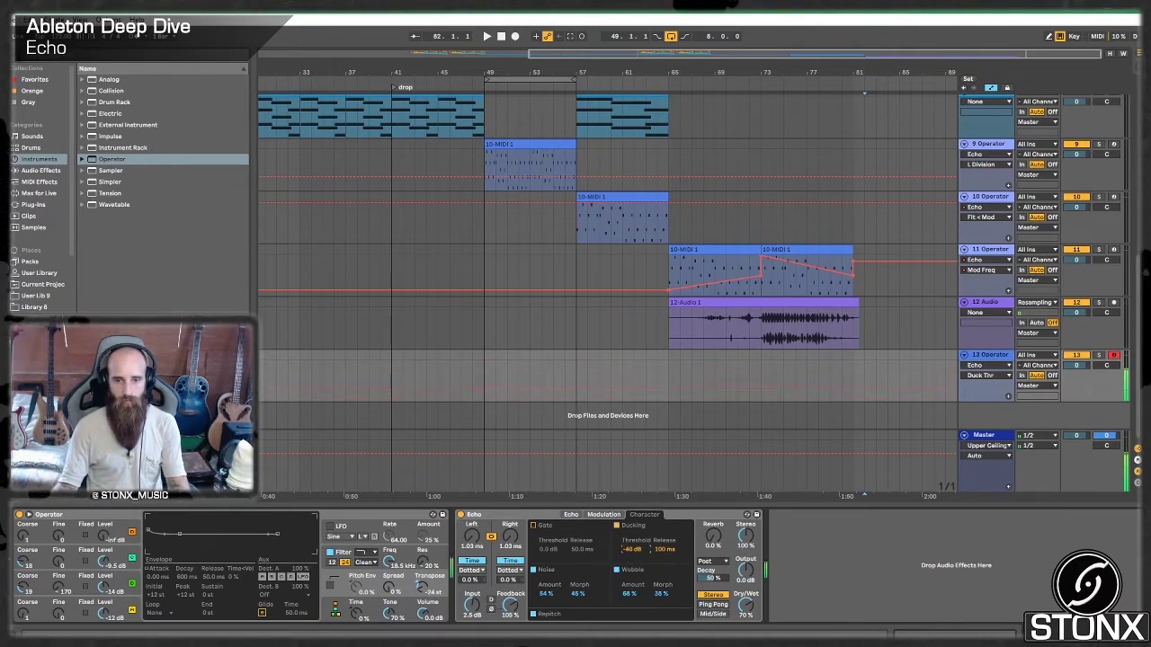
drag(632, 555, 632, 550)
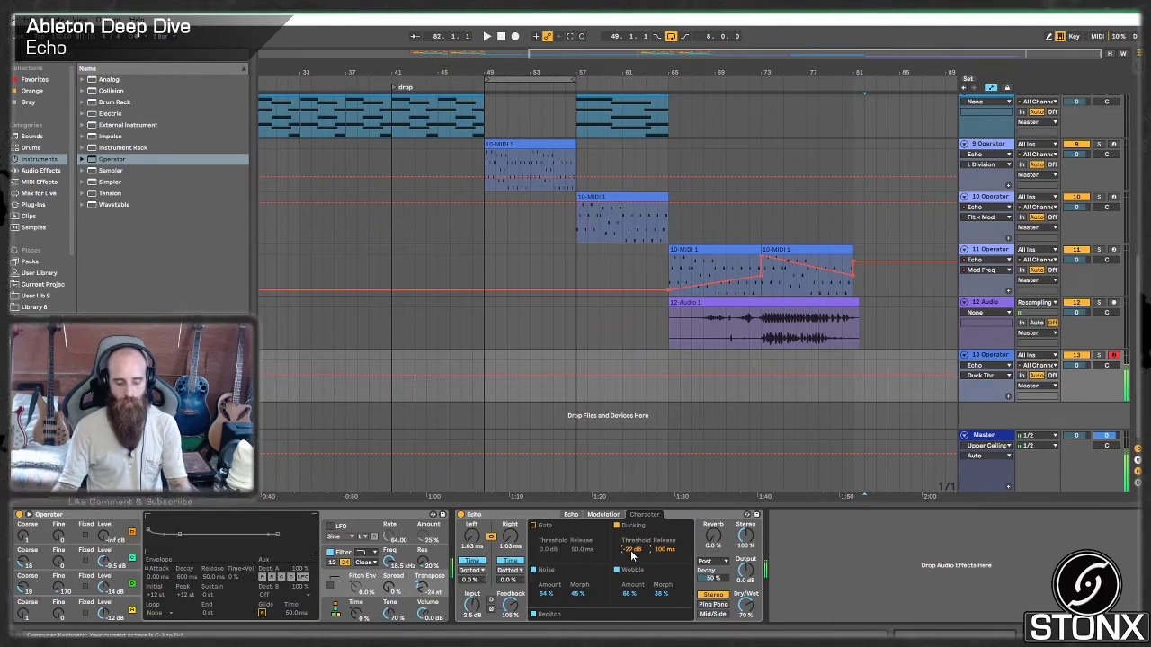
drag(576, 594, 576, 601)
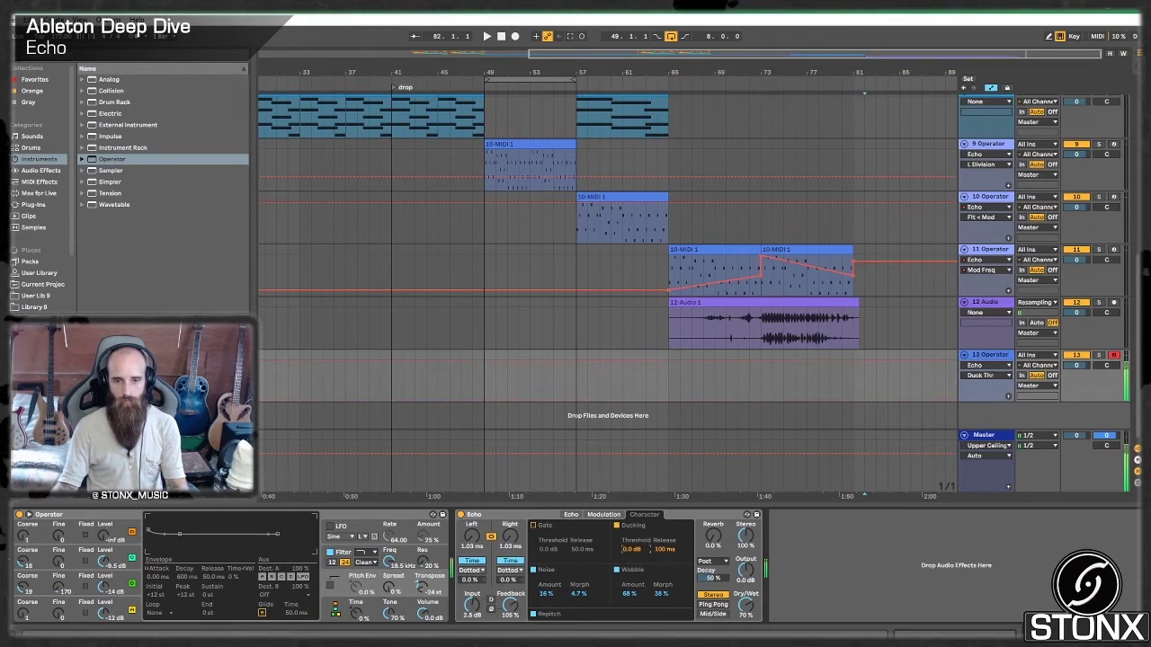
drag(632, 549, 637, 553)
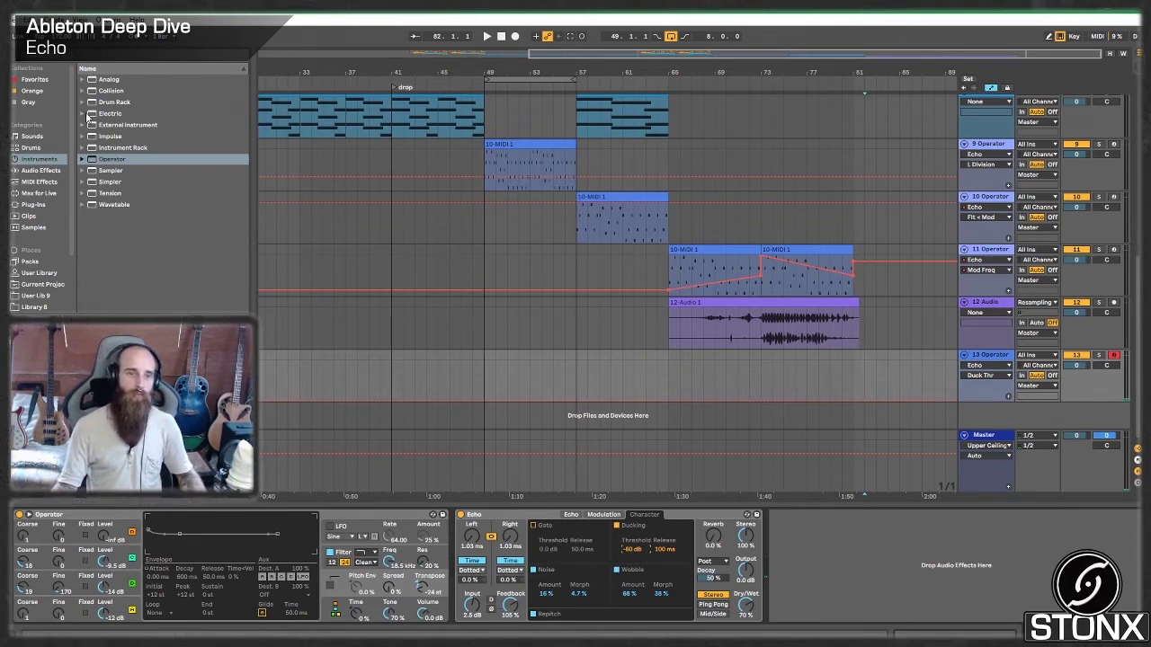
Step: Insert an EQ Eight between Operator and Echo, disable band 1 and boost band 2 by 15 dB at about 134 Hz
click(42, 172)
click(117, 216)
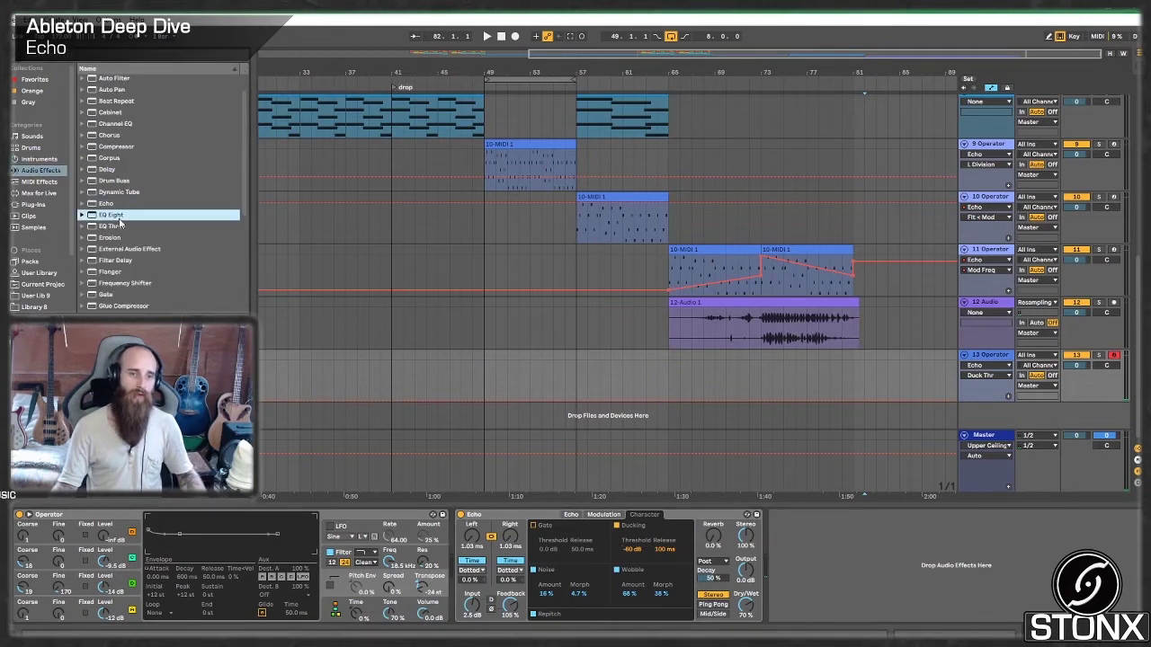
drag(456, 581, 458, 580)
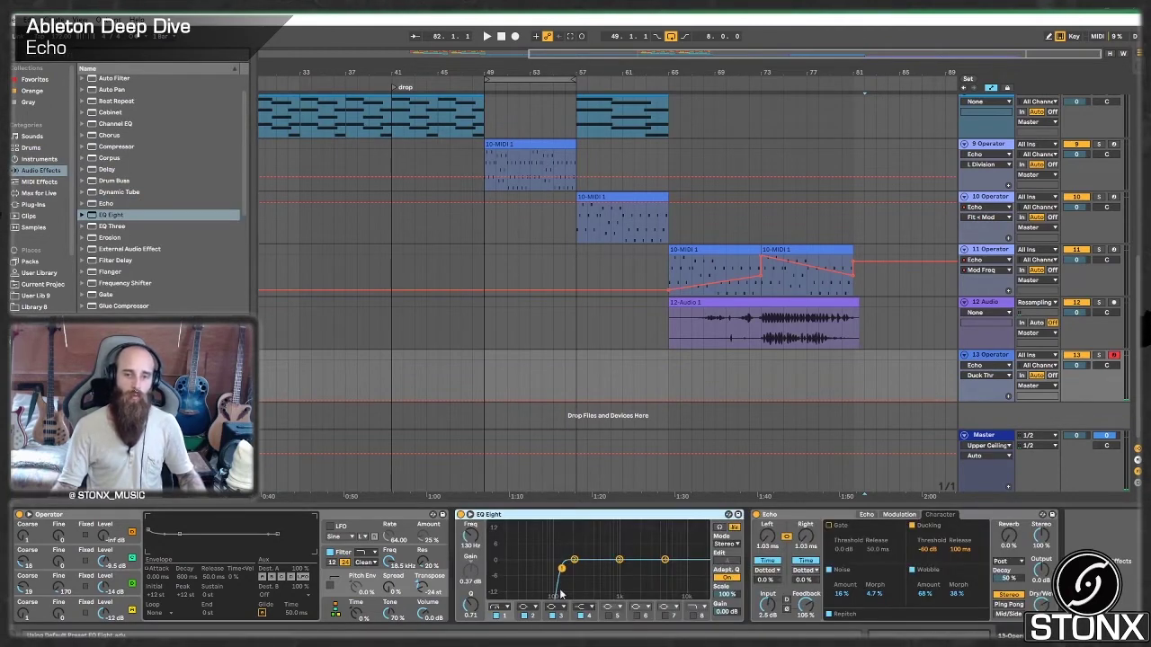
click(496, 615)
drag(570, 564, 566, 548)
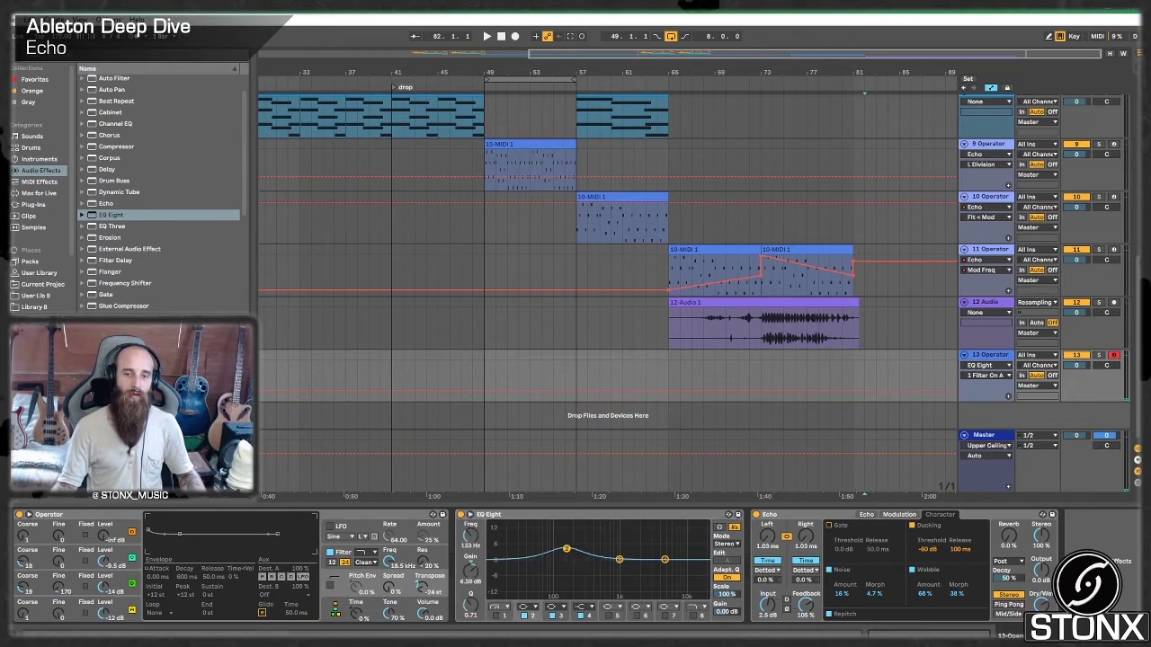
Step: Insert the Max for Live LFO audio effect between EQ Eight and Echo and map it to EQ Eight's band 2 frequency
click(50, 183)
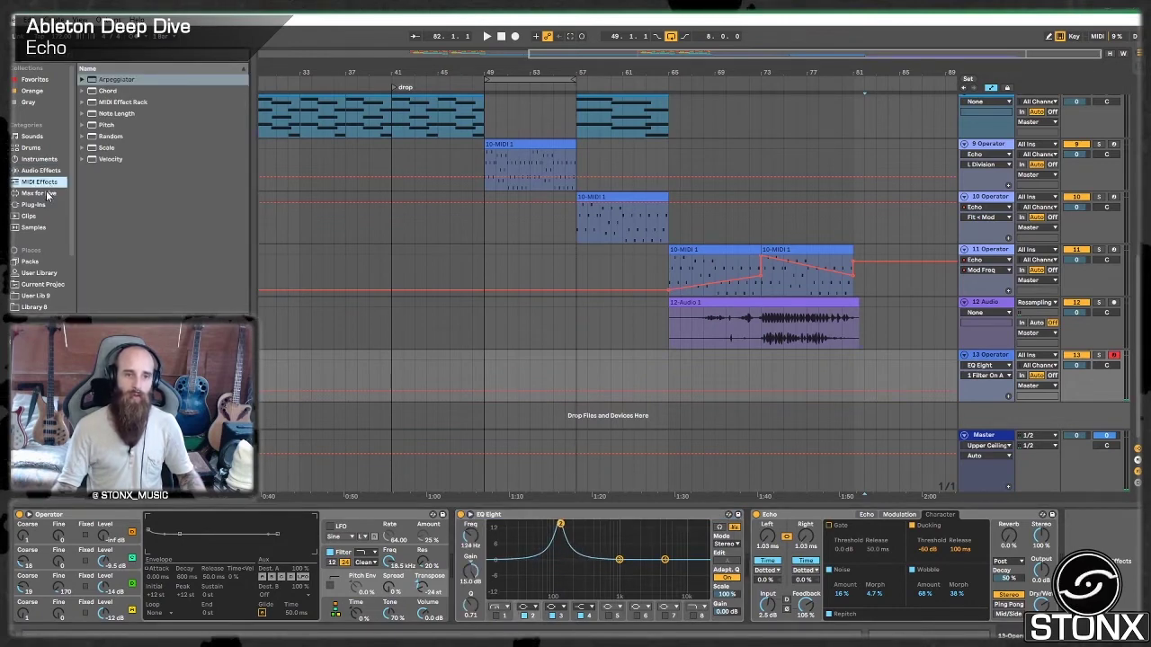
click(48, 191)
click(80, 90)
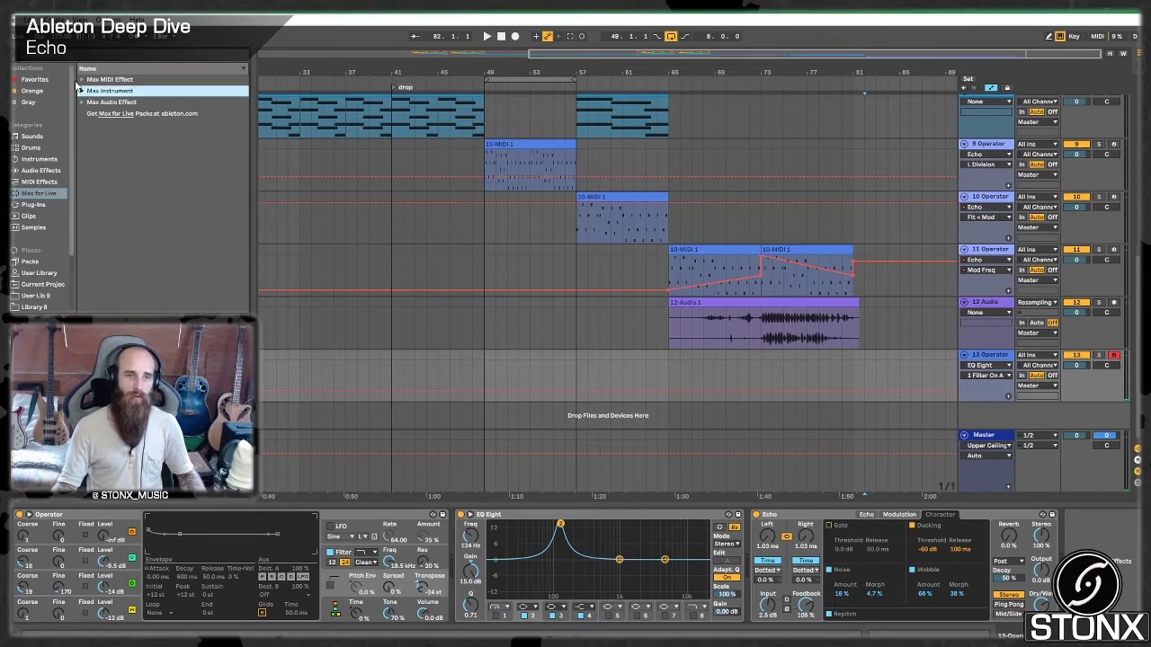
click(91, 103)
click(82, 102)
click(123, 228)
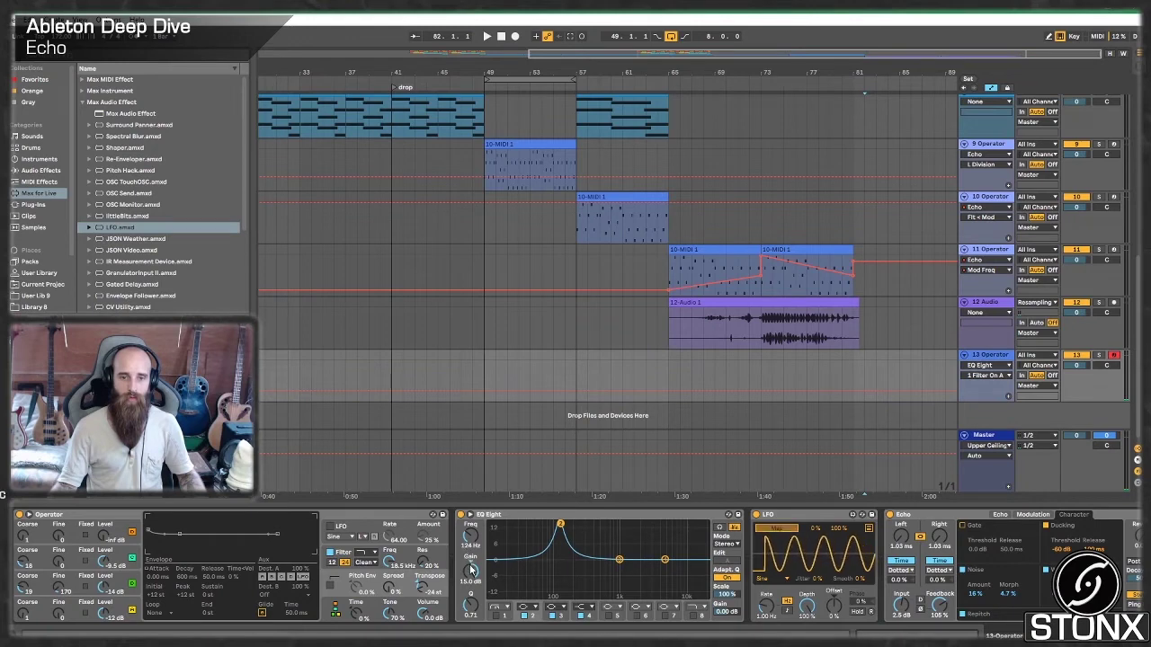
click(471, 537)
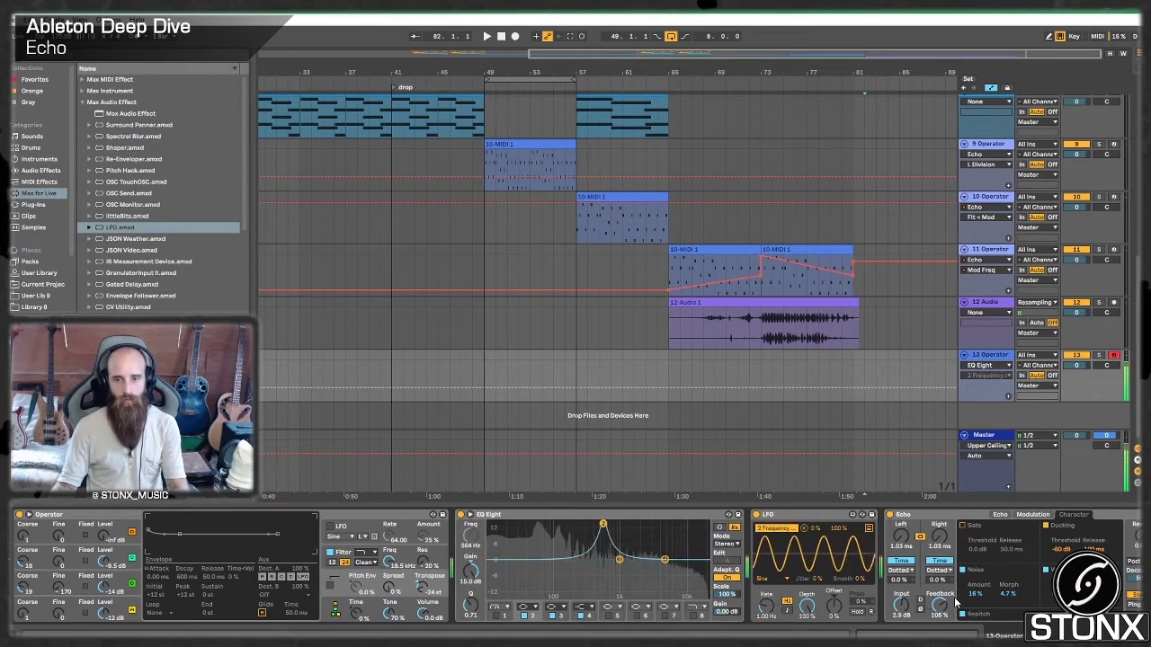
Step: Set the LFO rate to 0.25 Hz, EQ Eight's scale to 200% and Echo's ducking threshold to -15 dB
drag(1062, 552, 1062, 530)
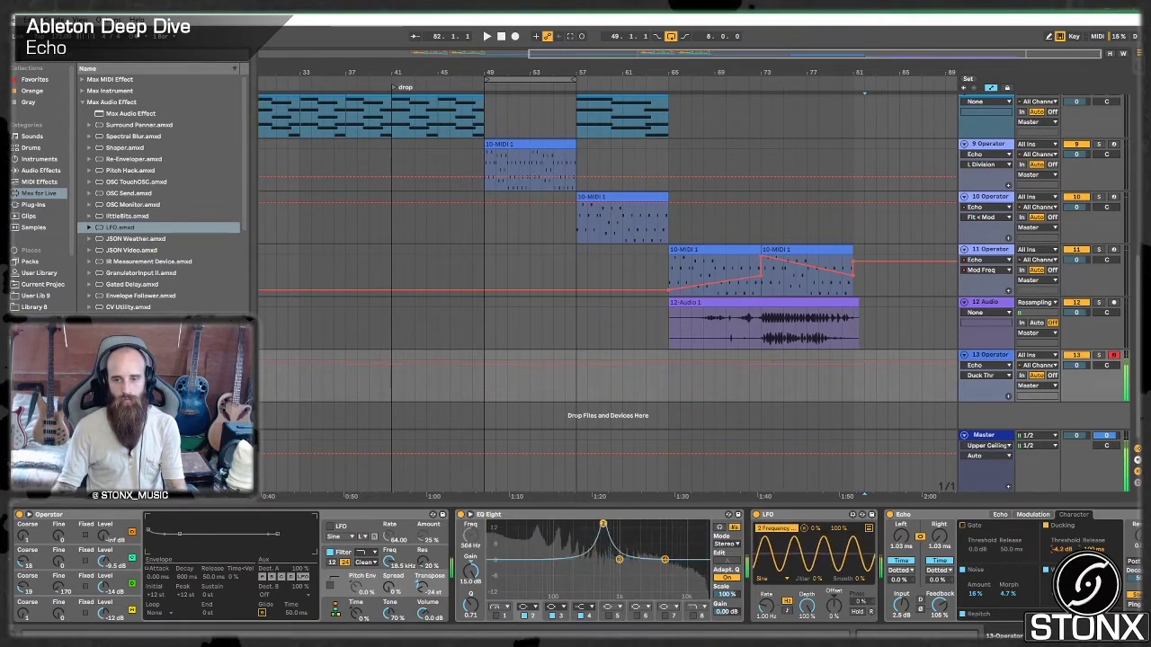
drag(766, 605, 727, 580)
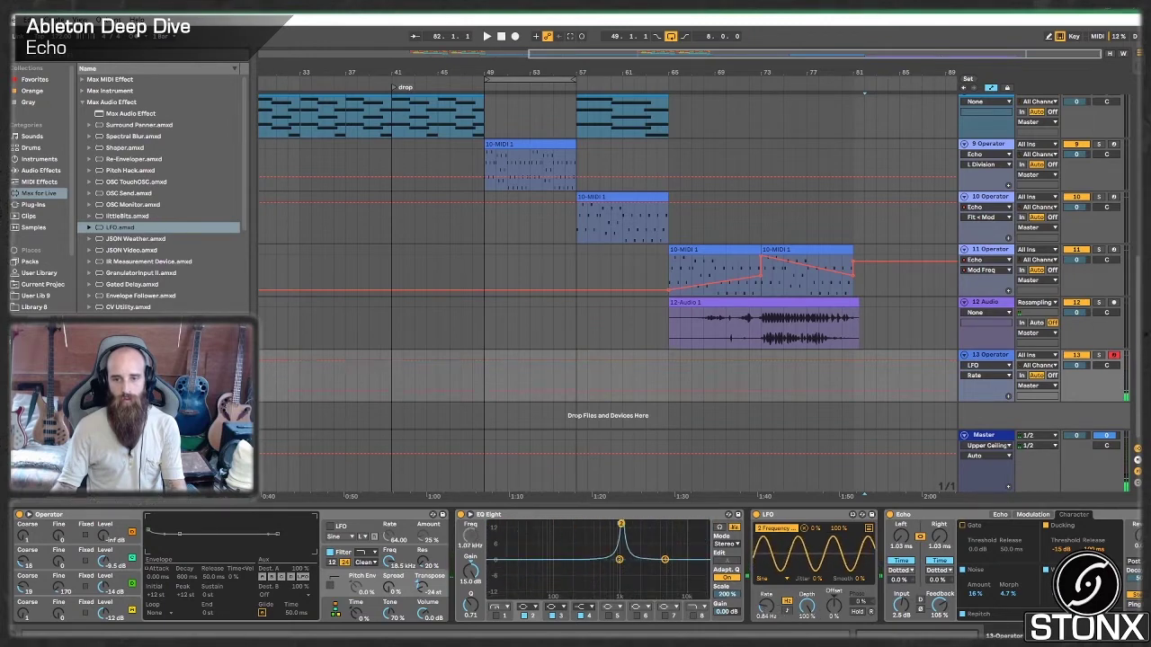
mouse_move(767, 607)
mouse_down()
mouse_move(766, 633)
mouse_move(771, 617)
mouse_up()
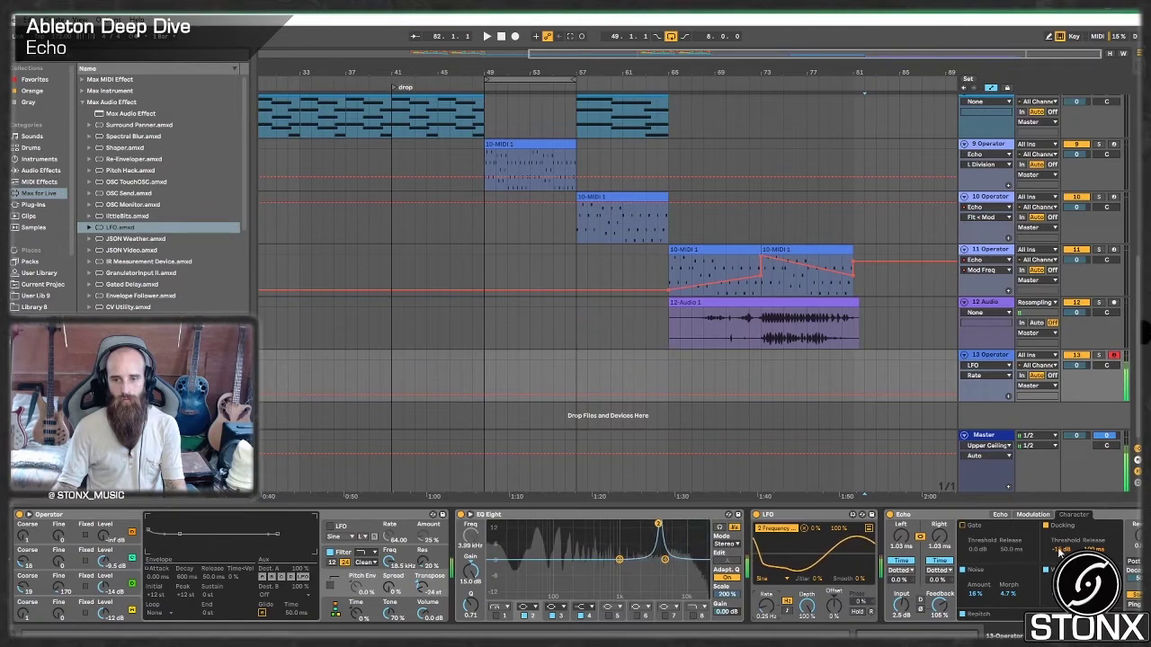
mouse_move(1062, 549)
mouse_down()
mouse_move(1062, 561)
mouse_move(1062, 535)
mouse_move(1062, 553)
mouse_up()
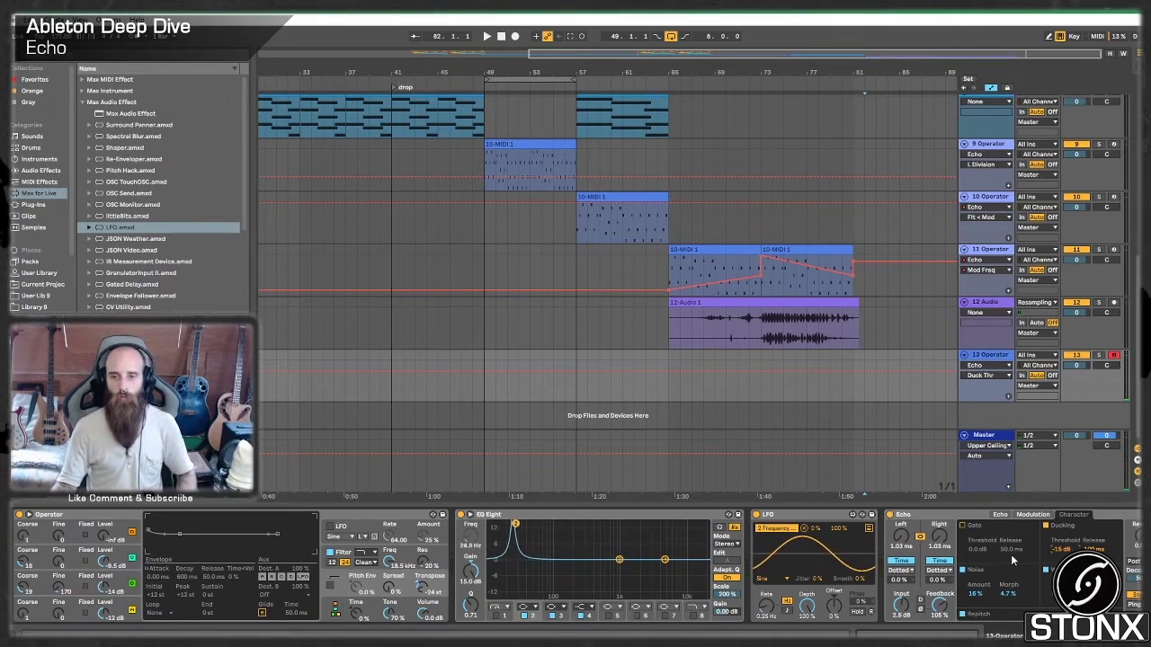
Step: Raise Echo's linked left and right delay times to 321 ms in its main view
click(995, 517)
drag(902, 543, 902, 468)
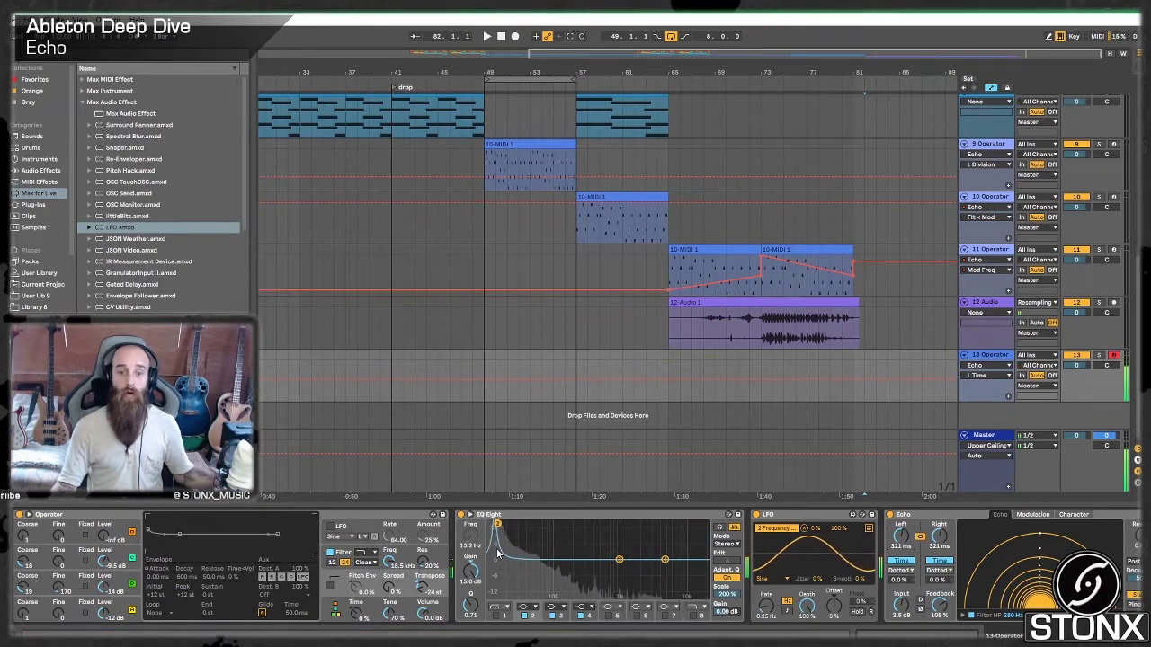
click(937, 357)
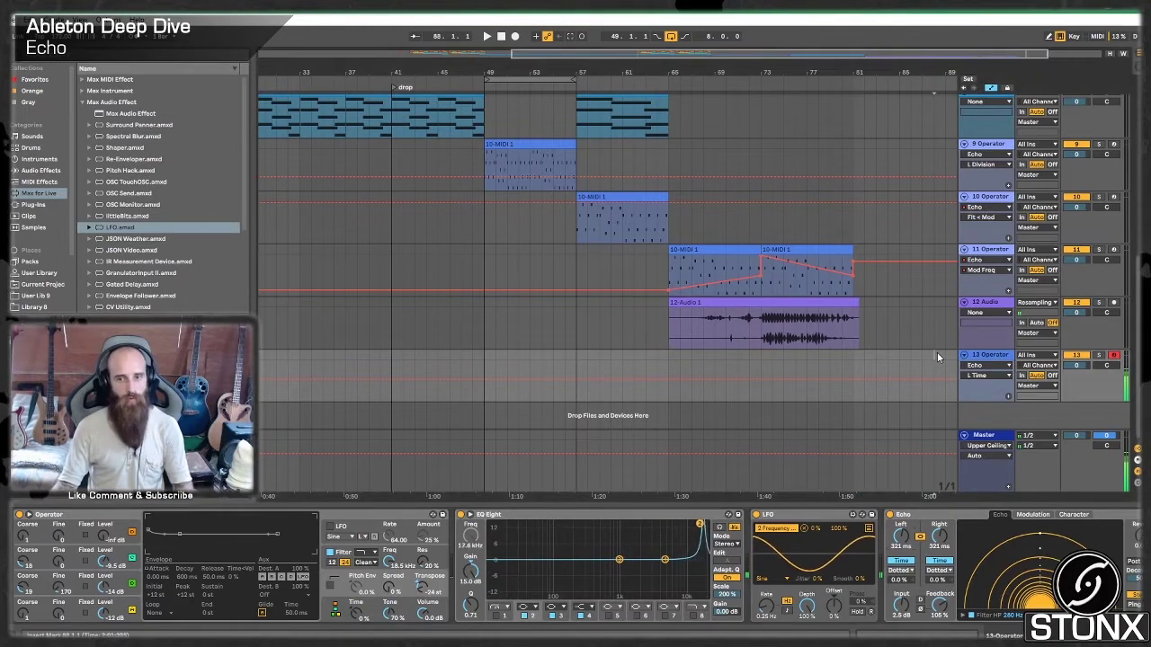
click(658, 364)
click(503, 353)
key(space)
key(space)
click(873, 369)
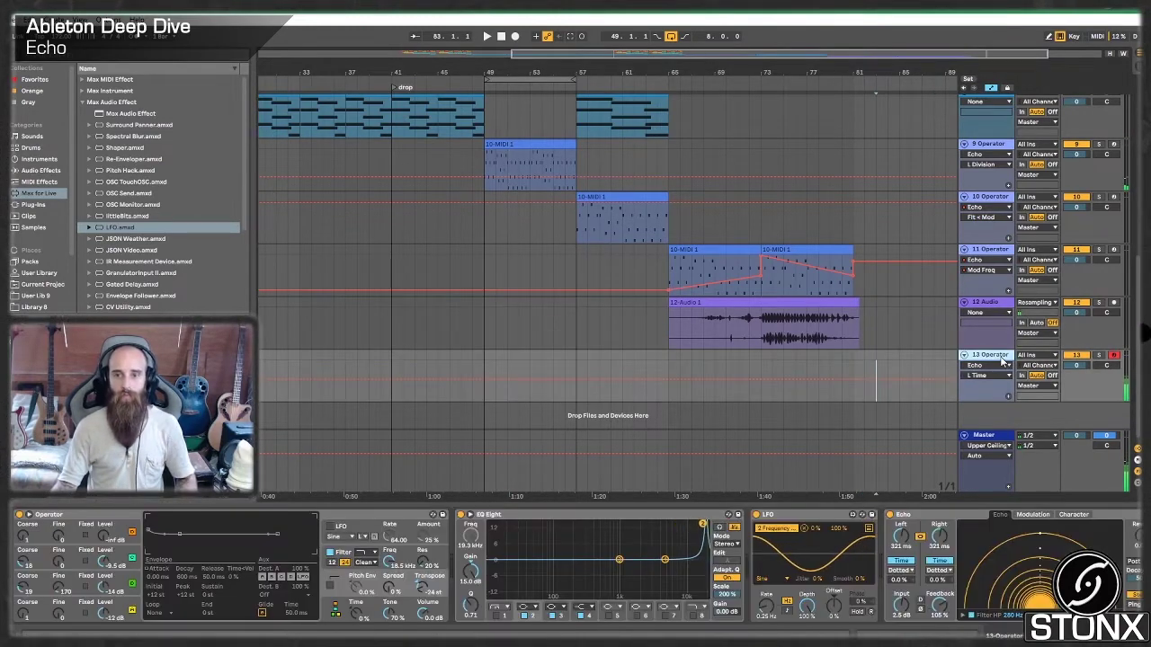
Step: Turn down Echo's dry/wet mix and enable its Gate with a -30 dB threshold and 0.10 ms release, comparing it off and on
scroll(1062, 594, right, 3)
drag(1062, 604, 1062, 640)
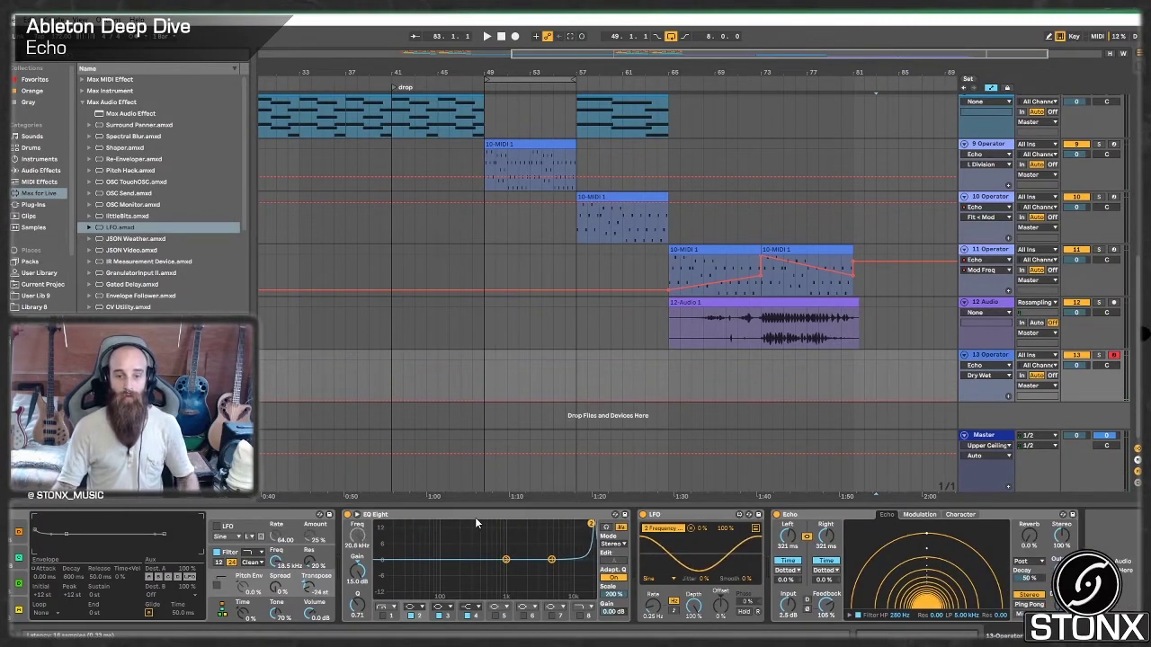
click(960, 515)
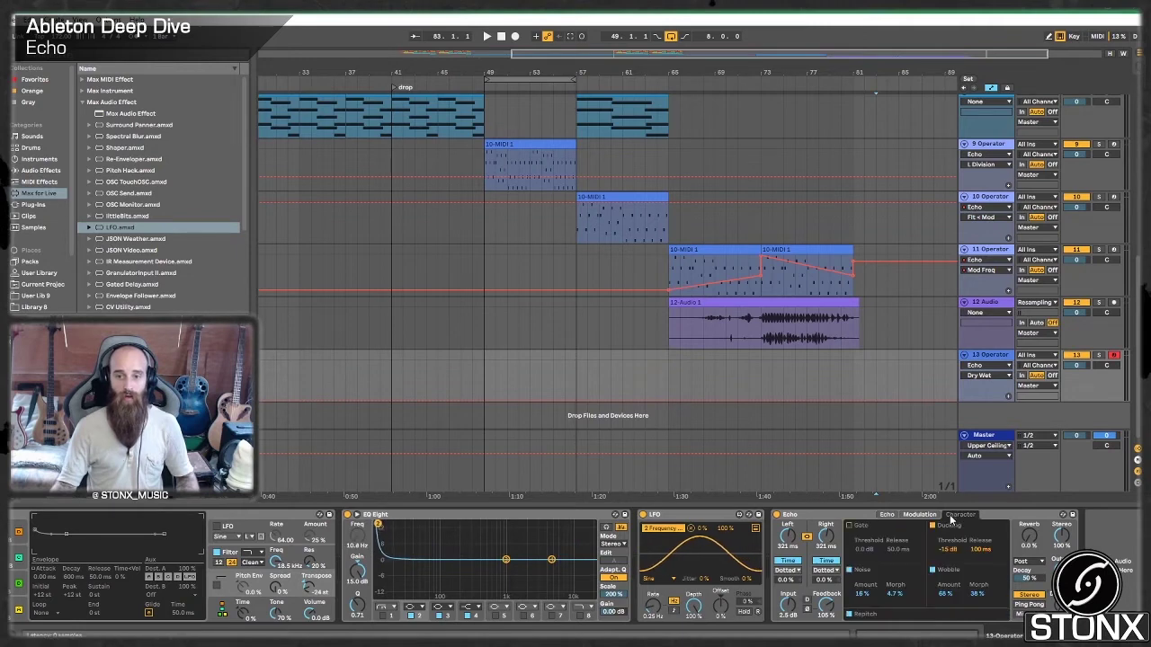
click(850, 526)
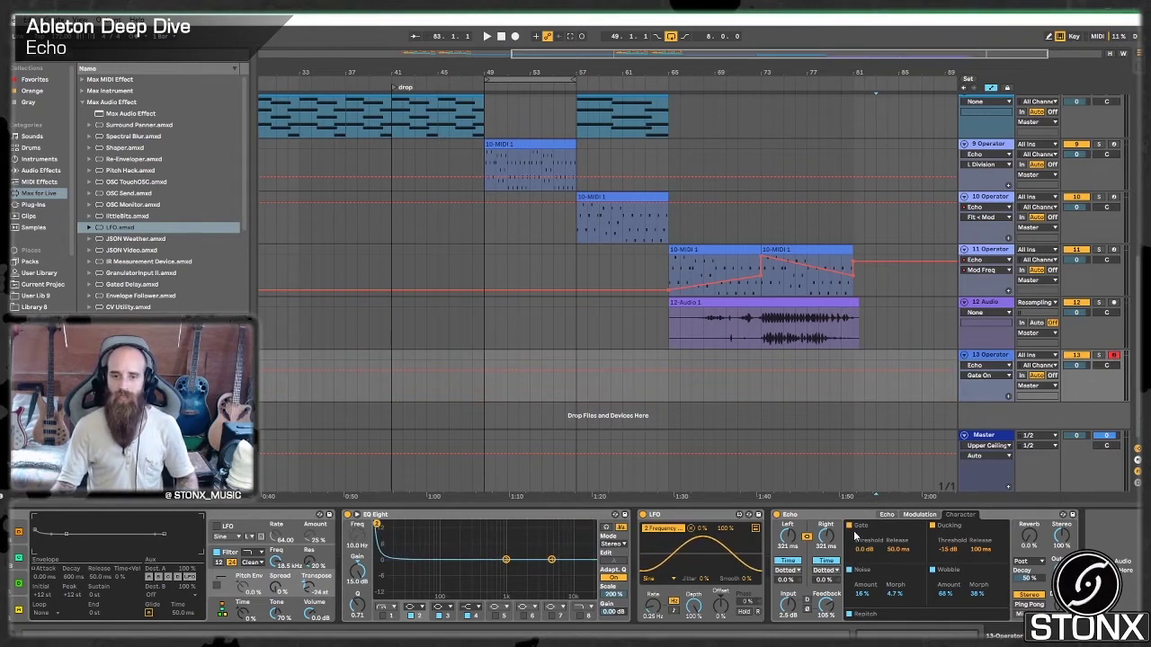
click(864, 550)
mouse_move(864, 550)
mouse_down()
mouse_move(864, 612)
mouse_move(864, 549)
mouse_move(897, 589)
mouse_move(898, 621)
mouse_move(869, 621)
mouse_move(870, 534)
mouse_up()
click(850, 526)
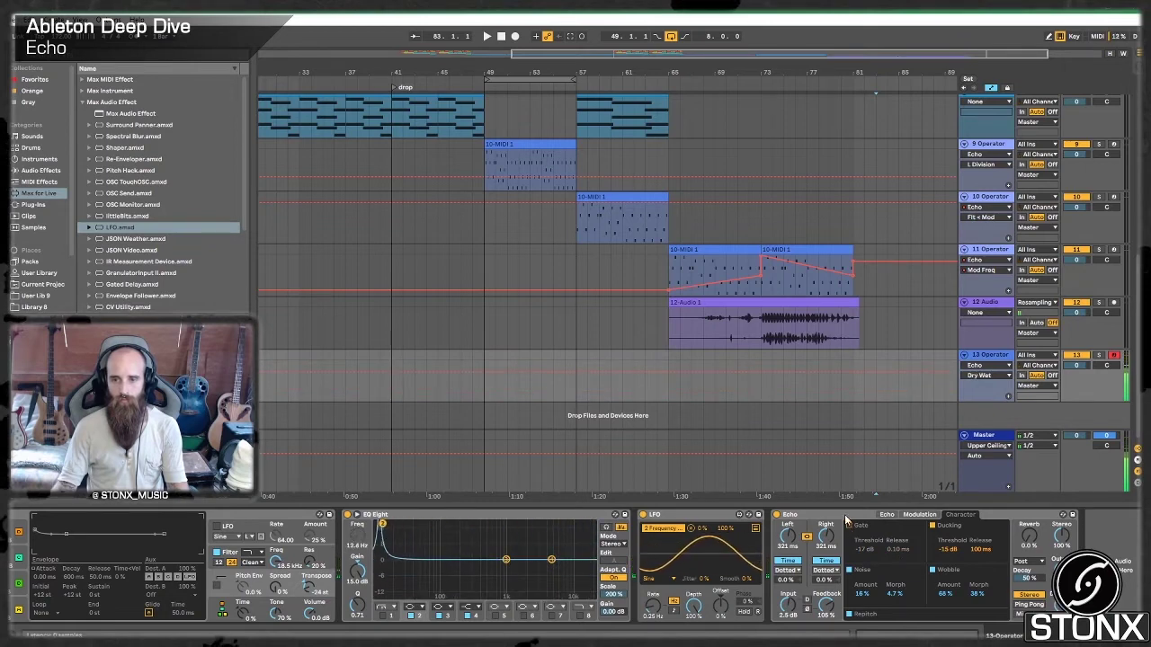
drag(867, 549, 867, 539)
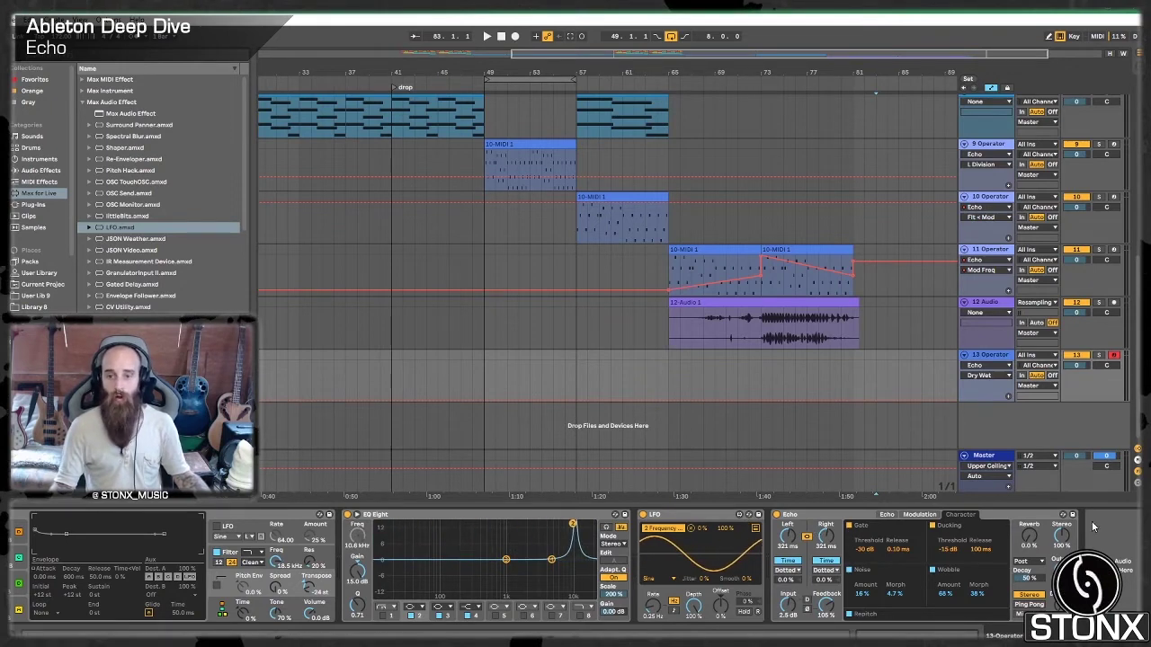
Step: Raise the minimum of the LFO's frequency mapping to about 39% and shorten Echo's linked delay times to 29.9 ms
drag(701, 531, 701, 471)
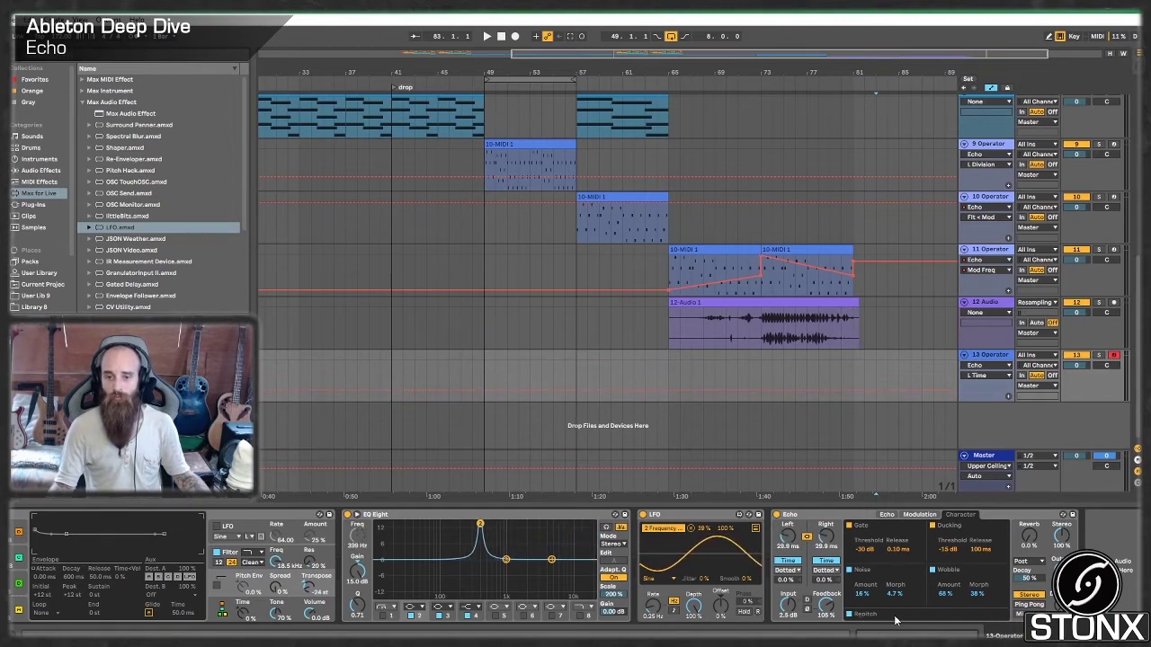
Step: Create an empty 16-bar MIDI clip from bar 81 to bar 97 on the 13 Operator track
drag(854, 358, 1085, 357)
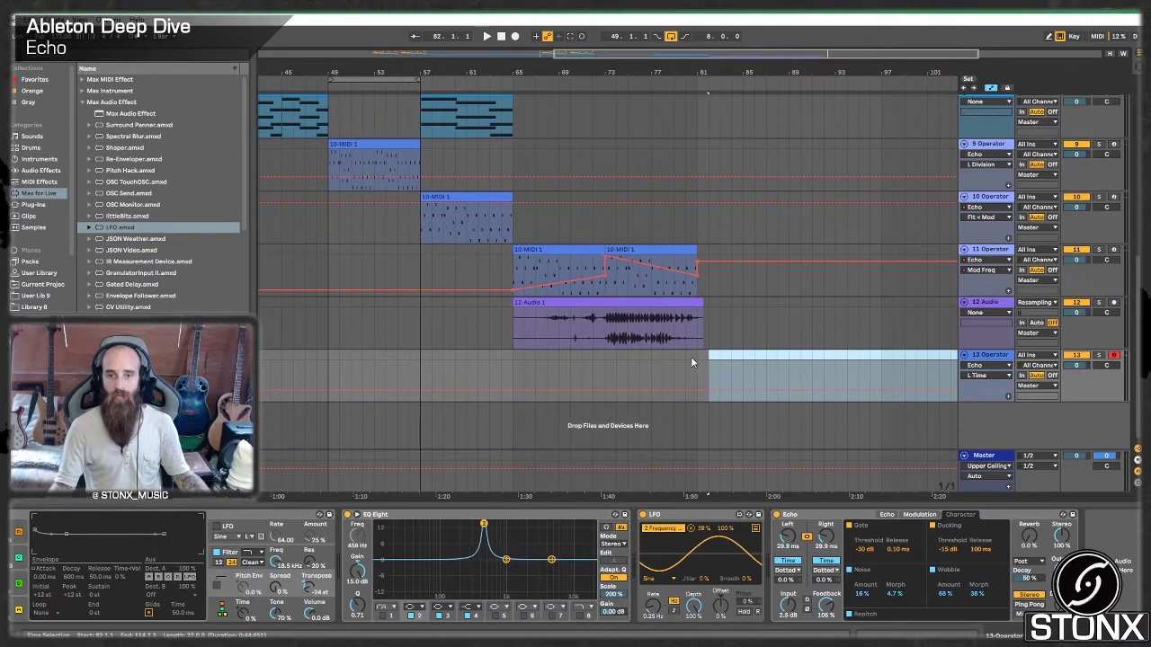
drag(696, 358, 882, 371)
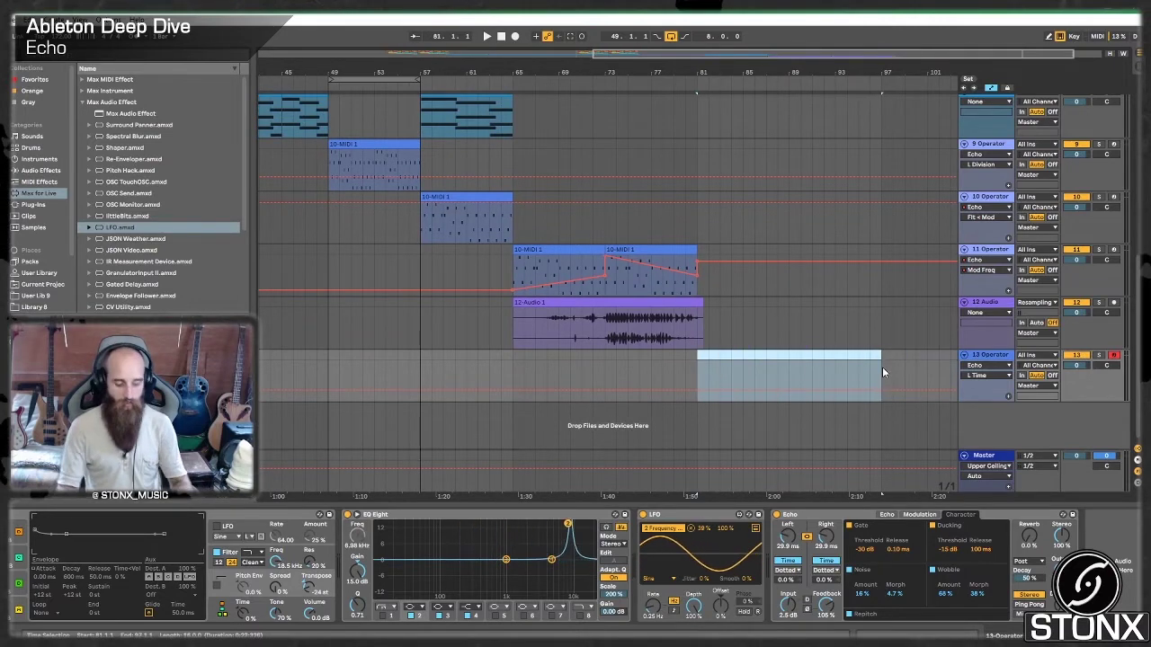
key(ctrl+shift+m)
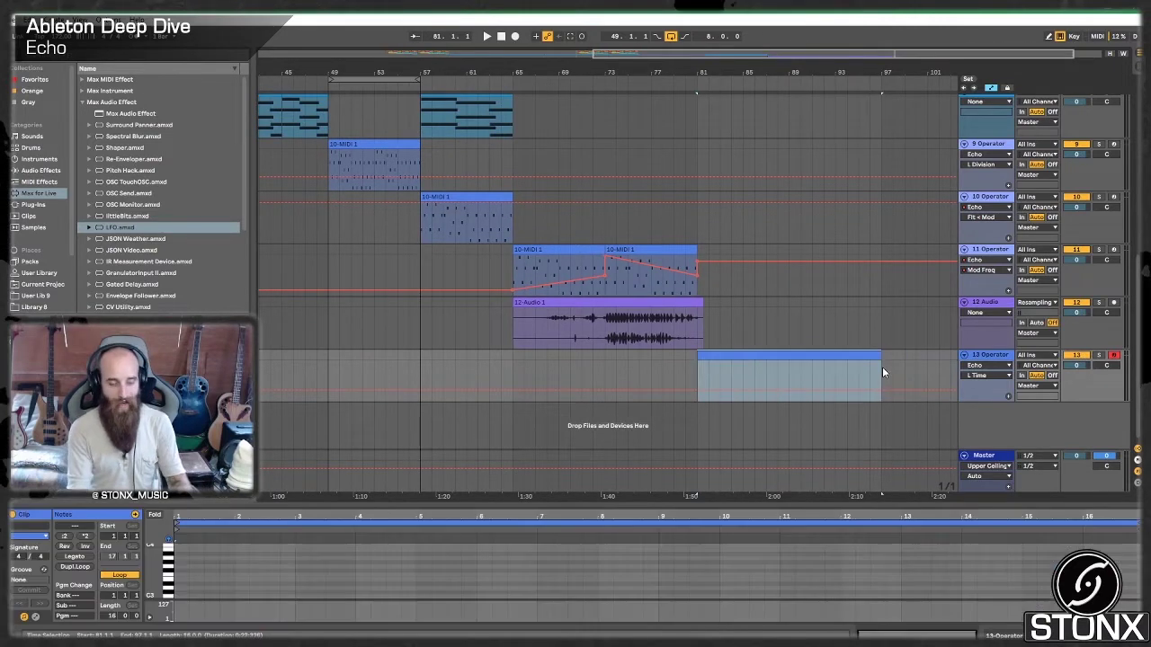
Step: Fill the new 13 Operator clip with one sustained note, transpose it down to C-2 and audition it
double_click(180, 566)
click(189, 570)
drag(190, 569, 1083, 566)
key(shift+Down)
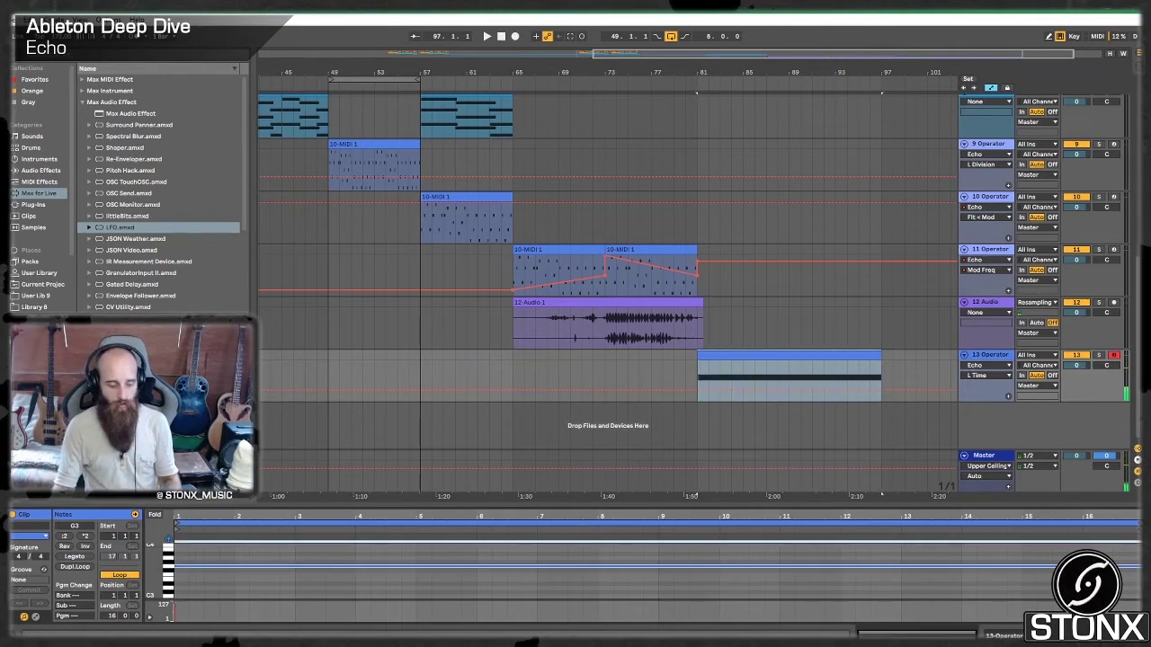
key(shift+Down)
key(shift+Down)
key(shift+Down)
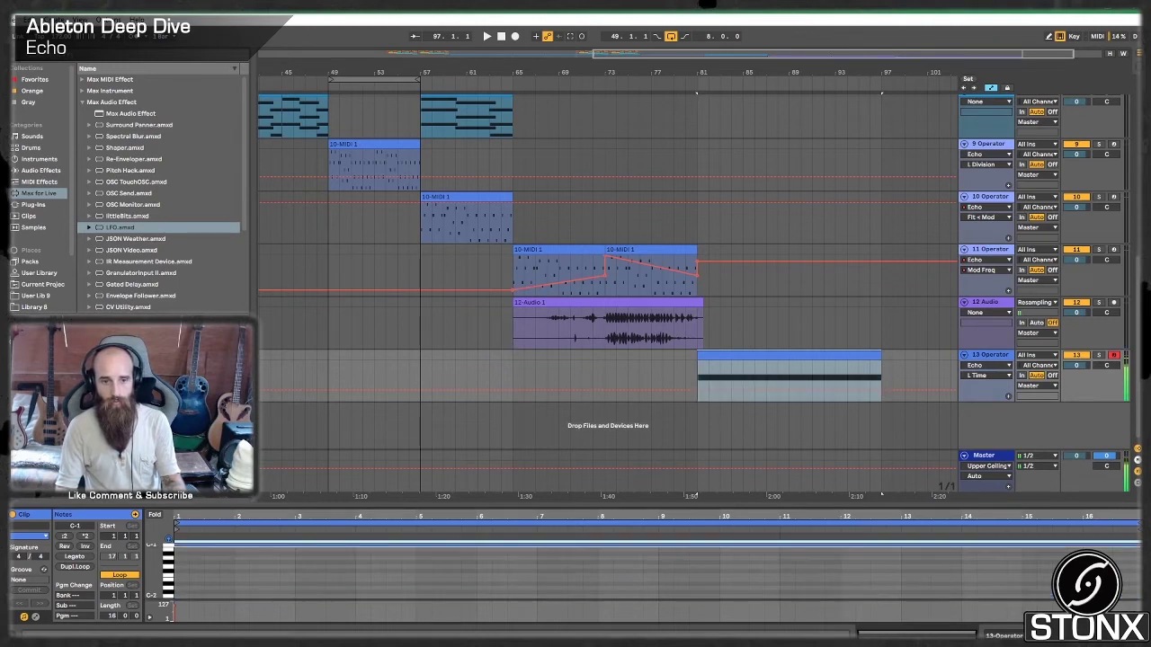
key(space)
double_click(998, 356)
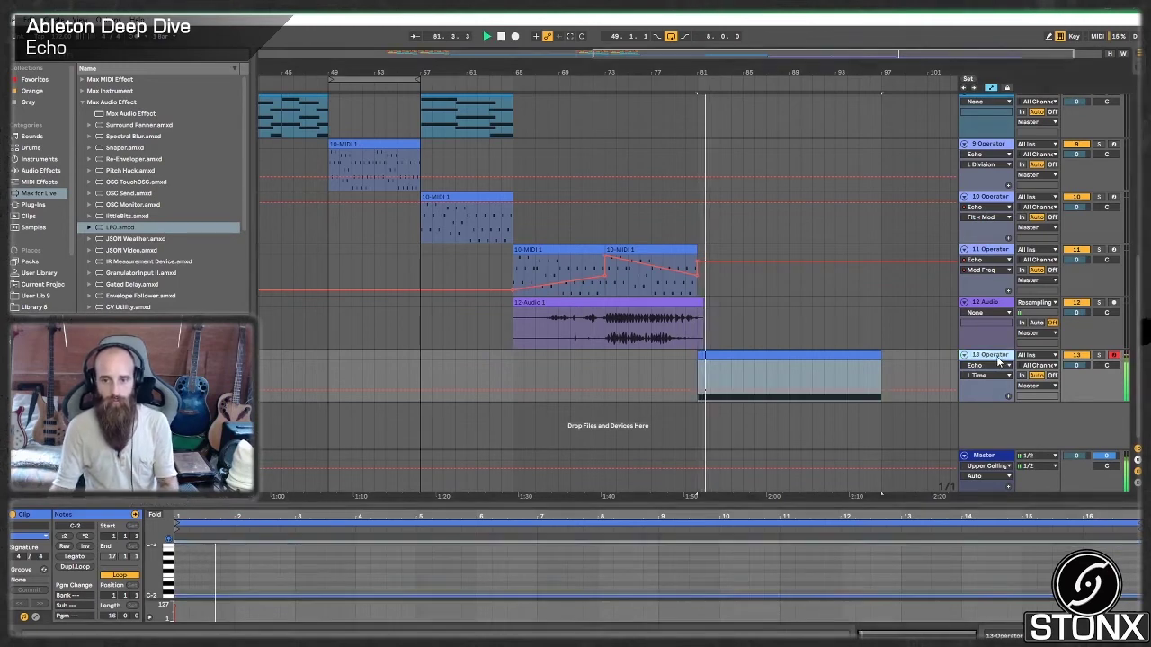
key(space)
Step: Draw a zigzag automation curve for Echo's left delay time across the 13 Operator clip between bars 81 and 97
right_click(785, 536)
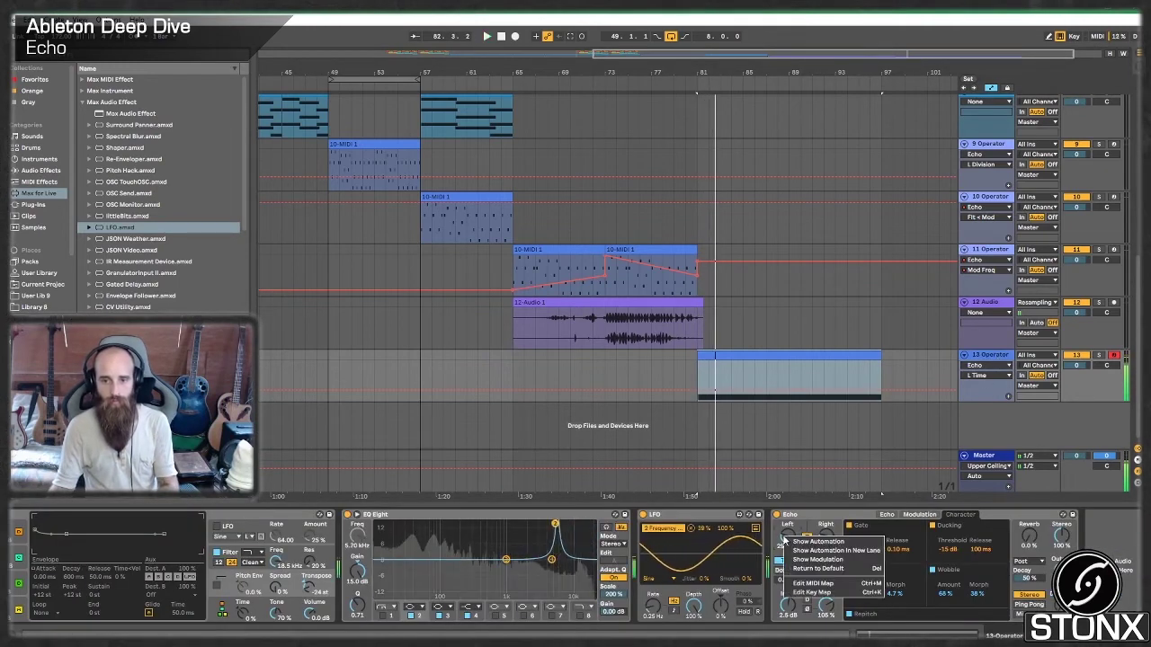
click(808, 542)
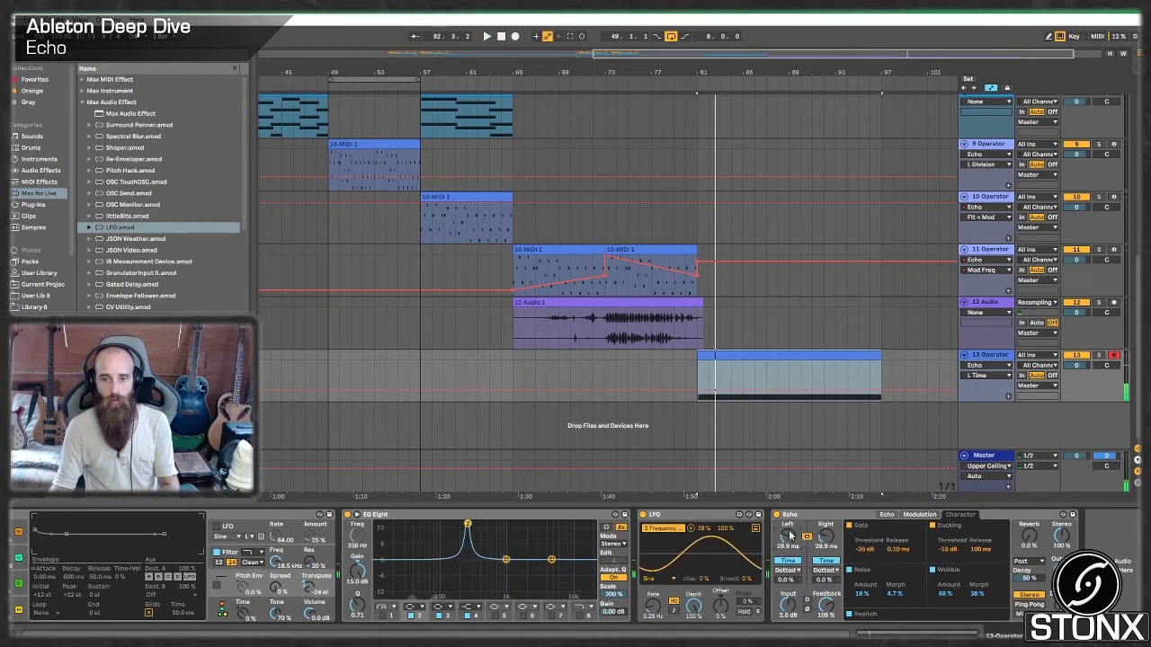
click(698, 390)
drag(714, 391, 731, 386)
click(743, 396)
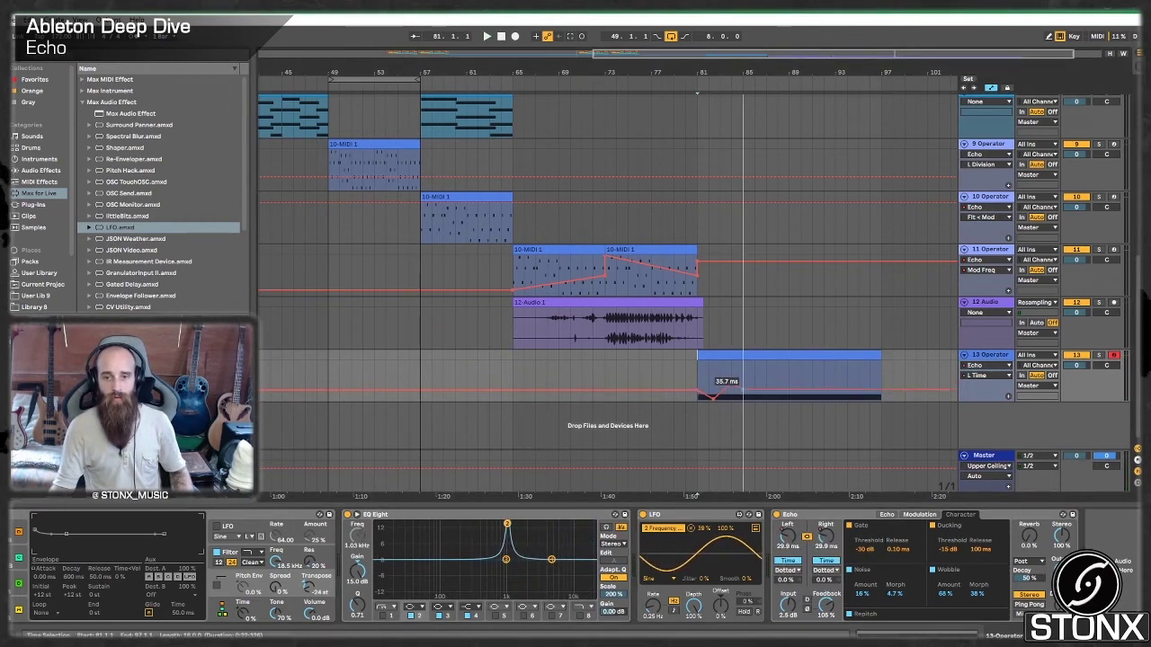
click(778, 371)
click(812, 391)
drag(847, 374, 876, 388)
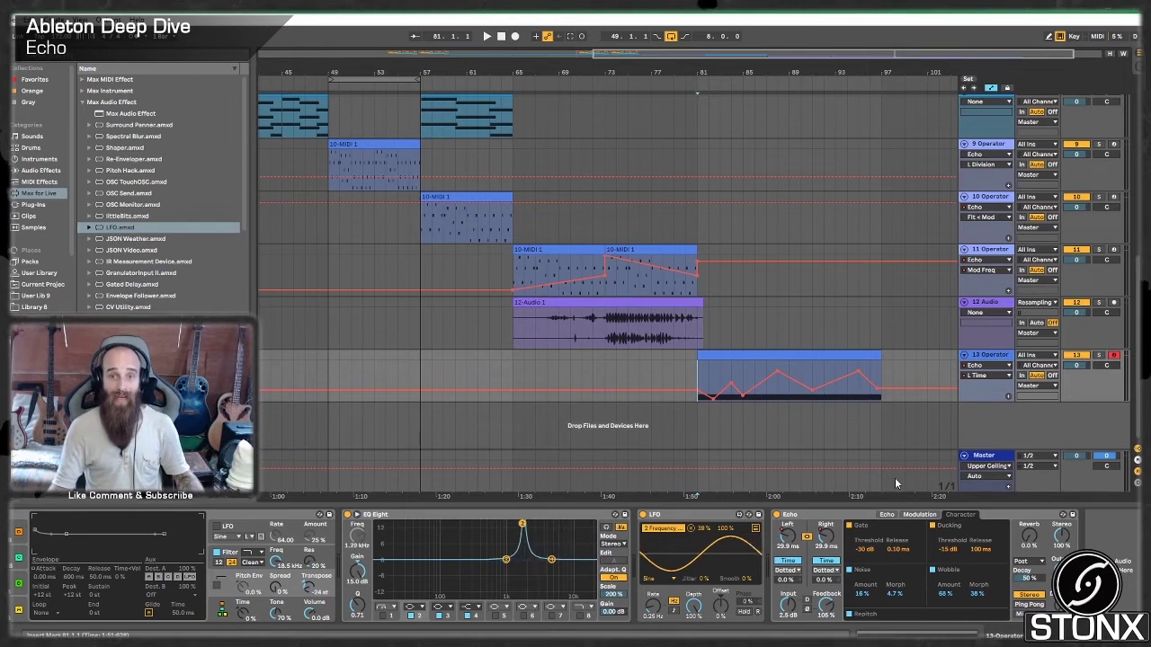
Step: Raise Echo's dry/wet mix and play the clip from bar 81 to hear the delay-time automation
click(54, 170)
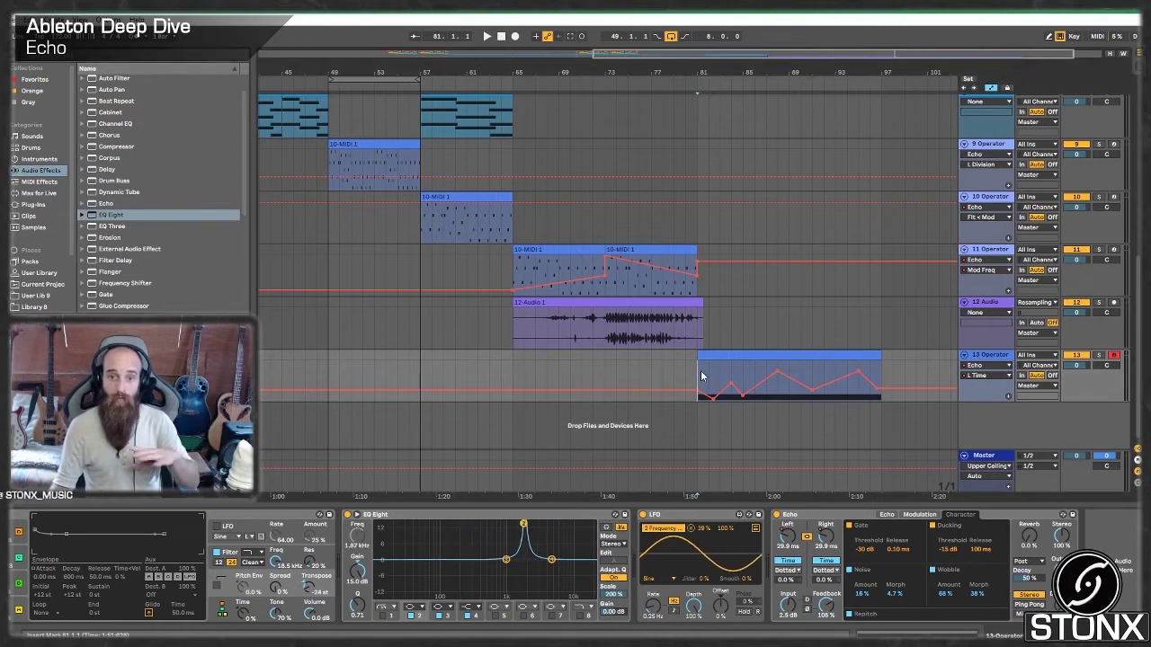
key(space)
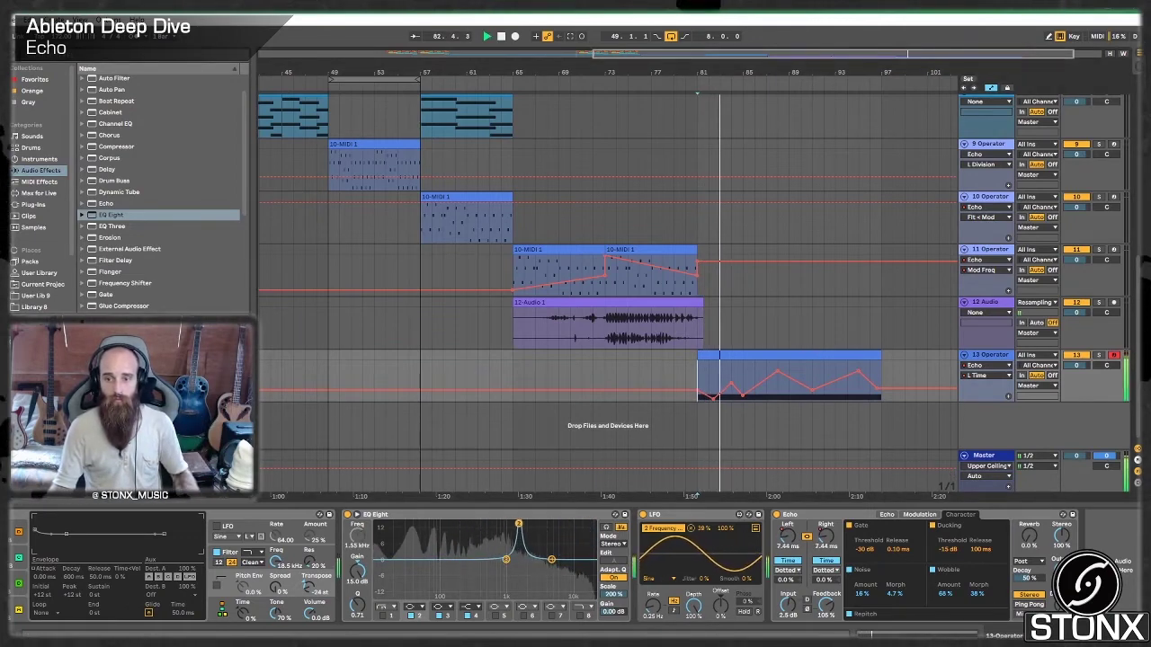
click(1062, 607)
key(space)
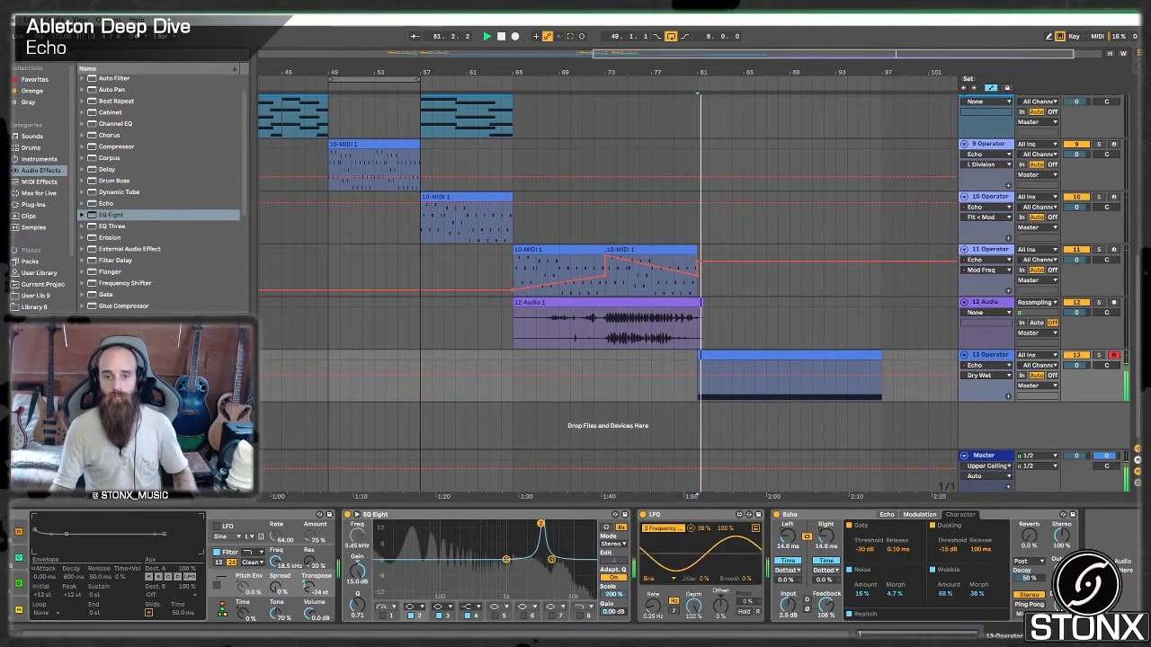
click(991, 355)
click(826, 535)
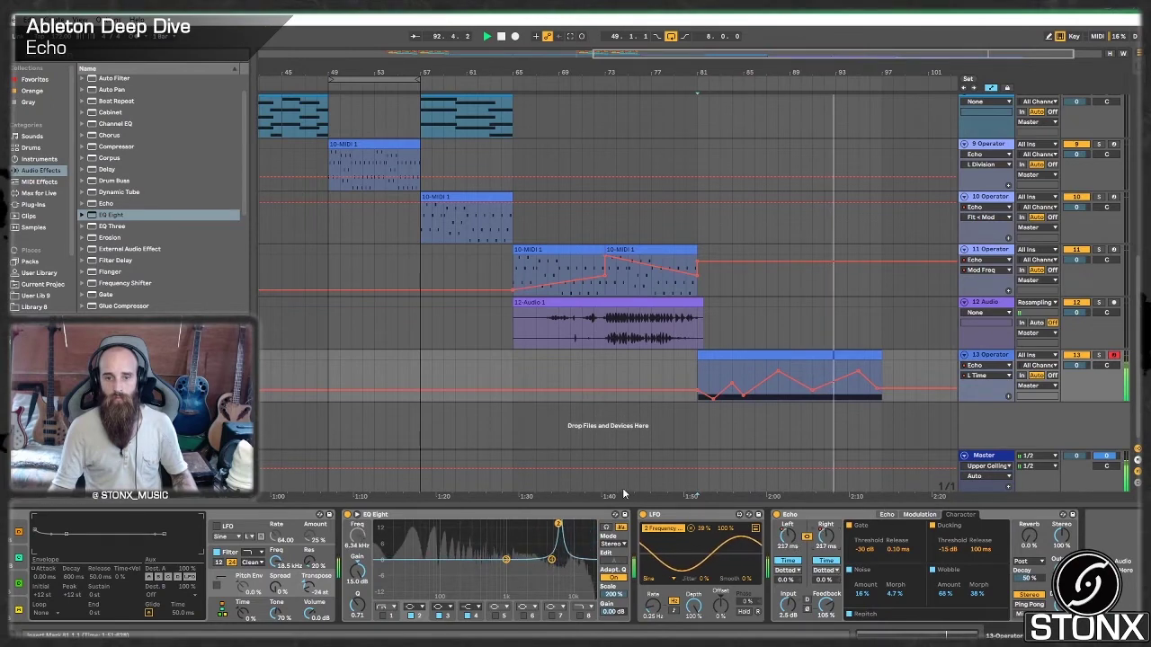
Step: Enable EQ Eight's band 1 as a low cut at about 255 Hz with a Q of 0.41 and replay the clip from bar 81
click(385, 616)
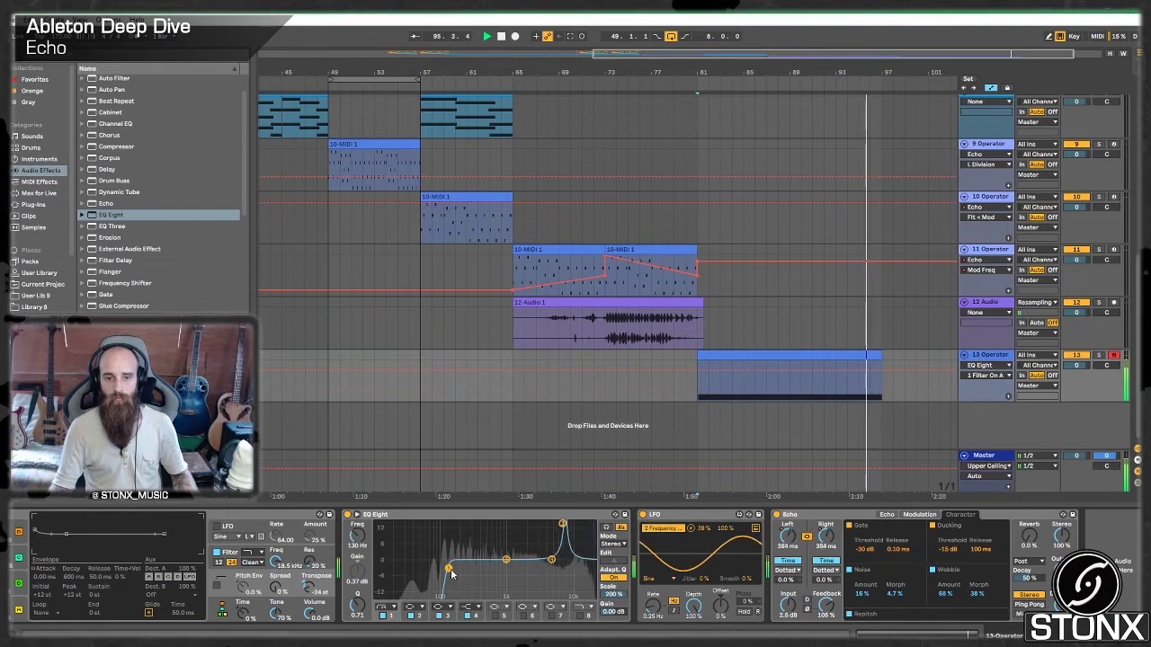
drag(450, 573, 468, 577)
key(space)
click(699, 390)
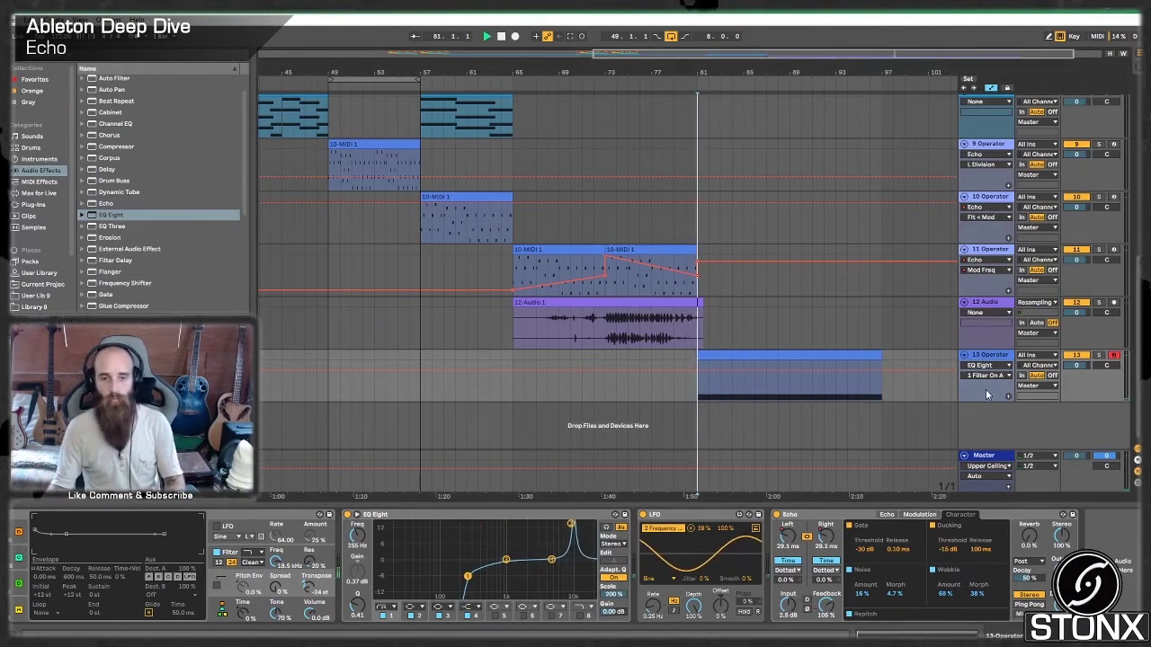
key(space)
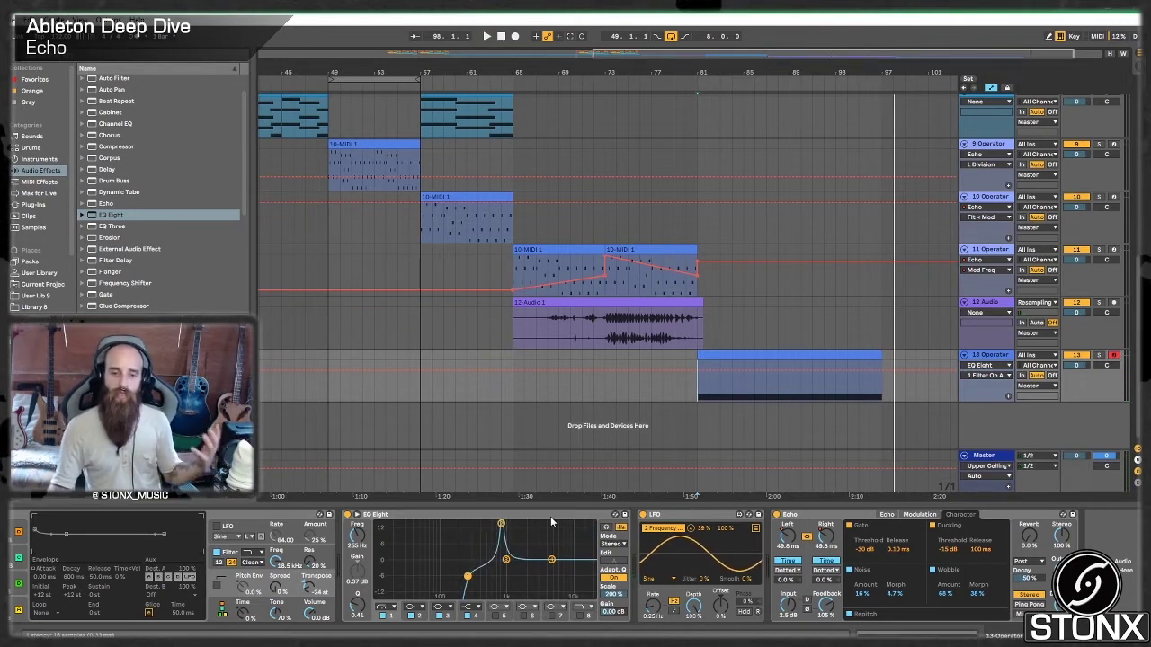
Step: Show Echo's main view with the delay-line and filter display
click(888, 514)
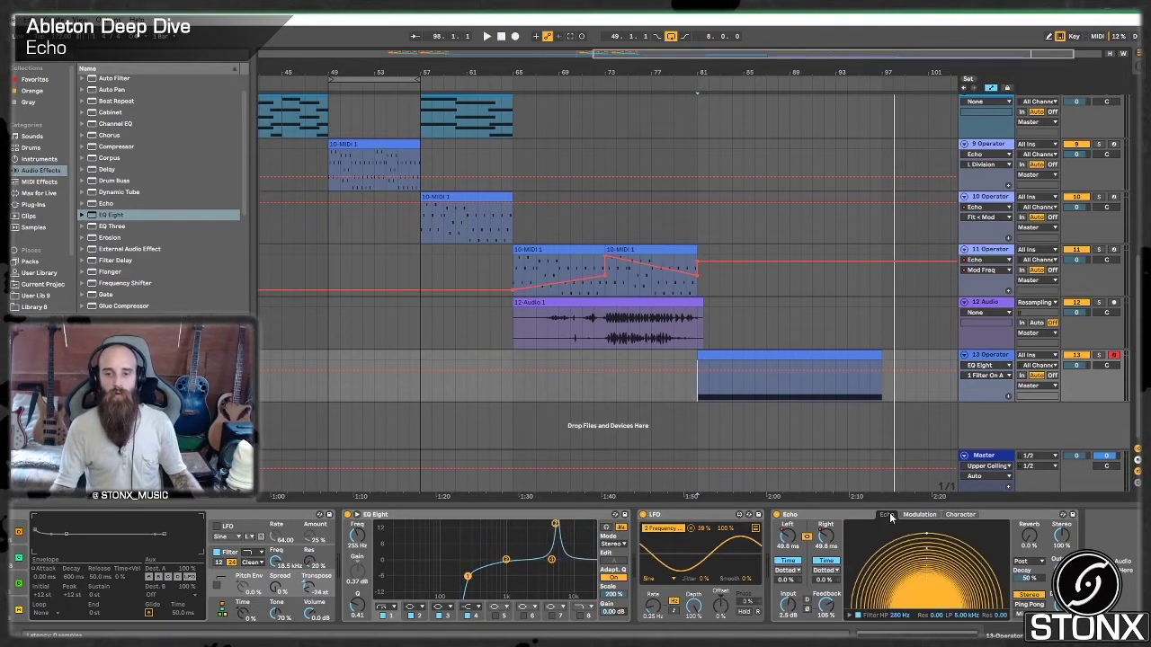
Step: Try Echo with Repitch switched off in its character settings, playing the 13 Operator clip from bar 85
drag(746, 389, 834, 398)
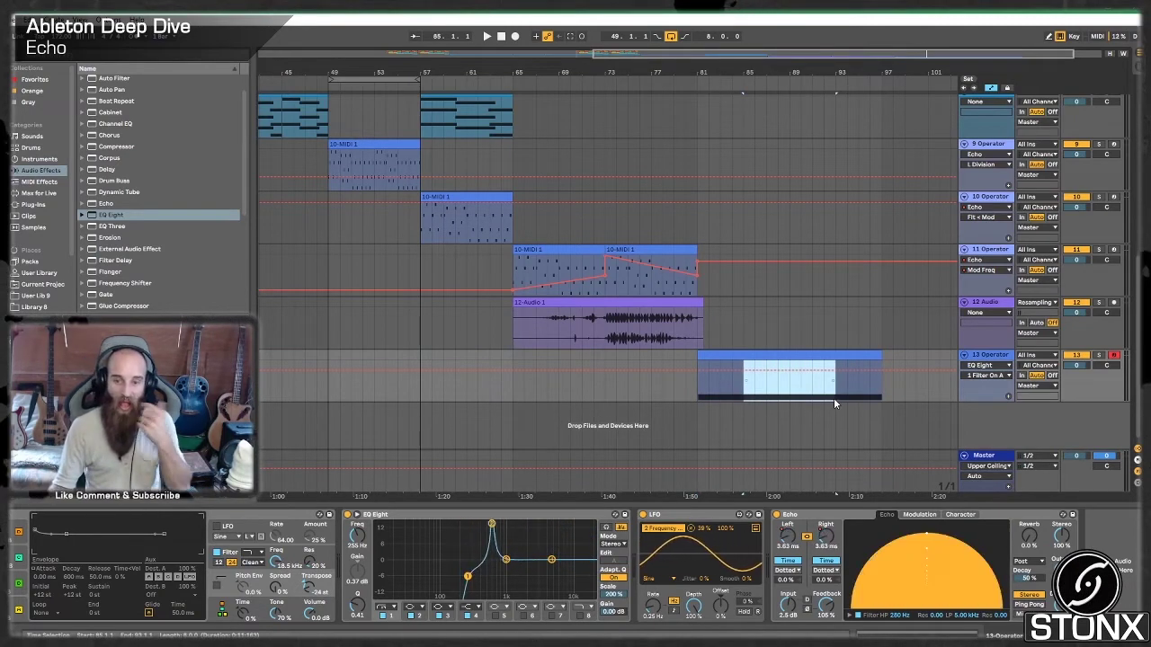
click(960, 515)
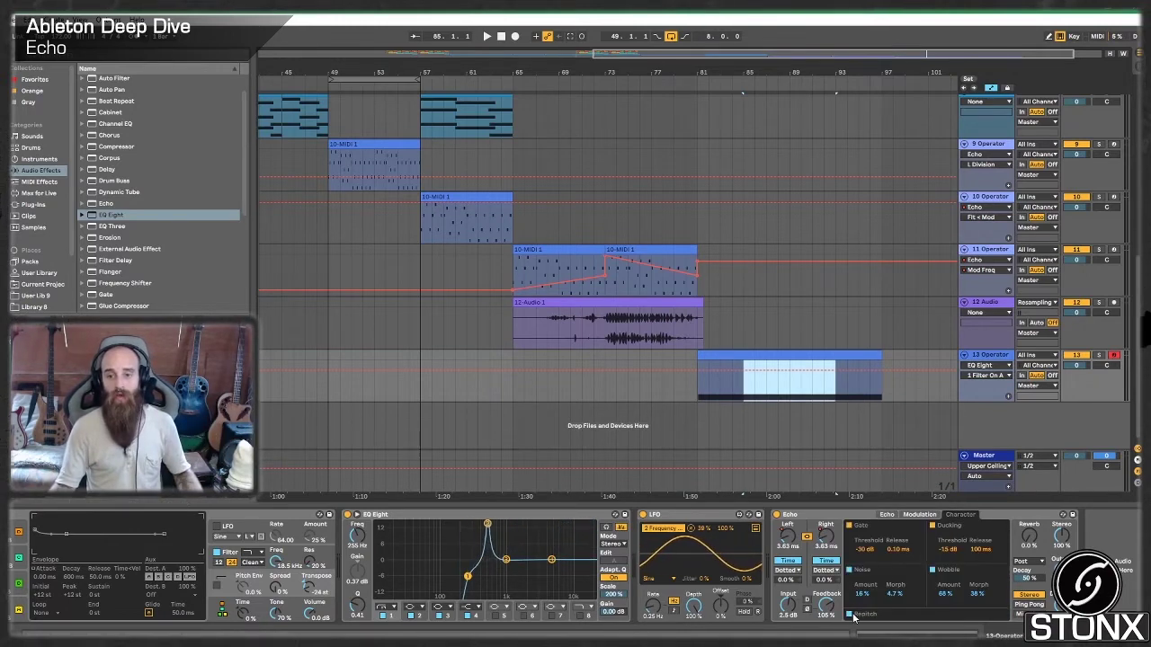
click(848, 614)
key(space)
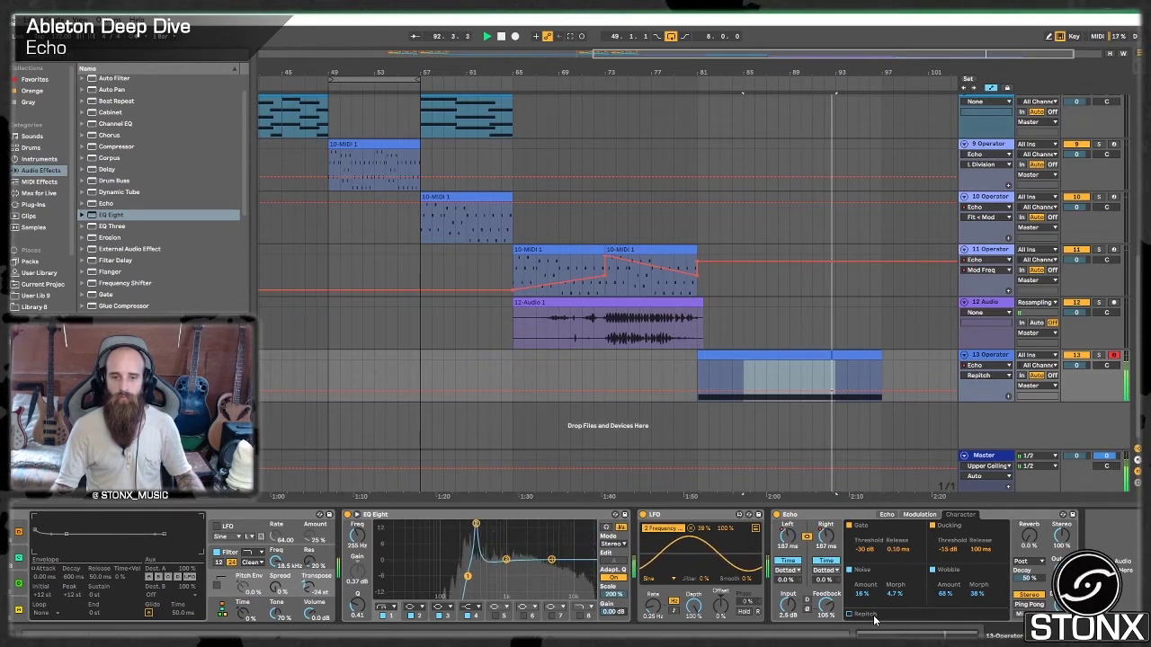
key(space)
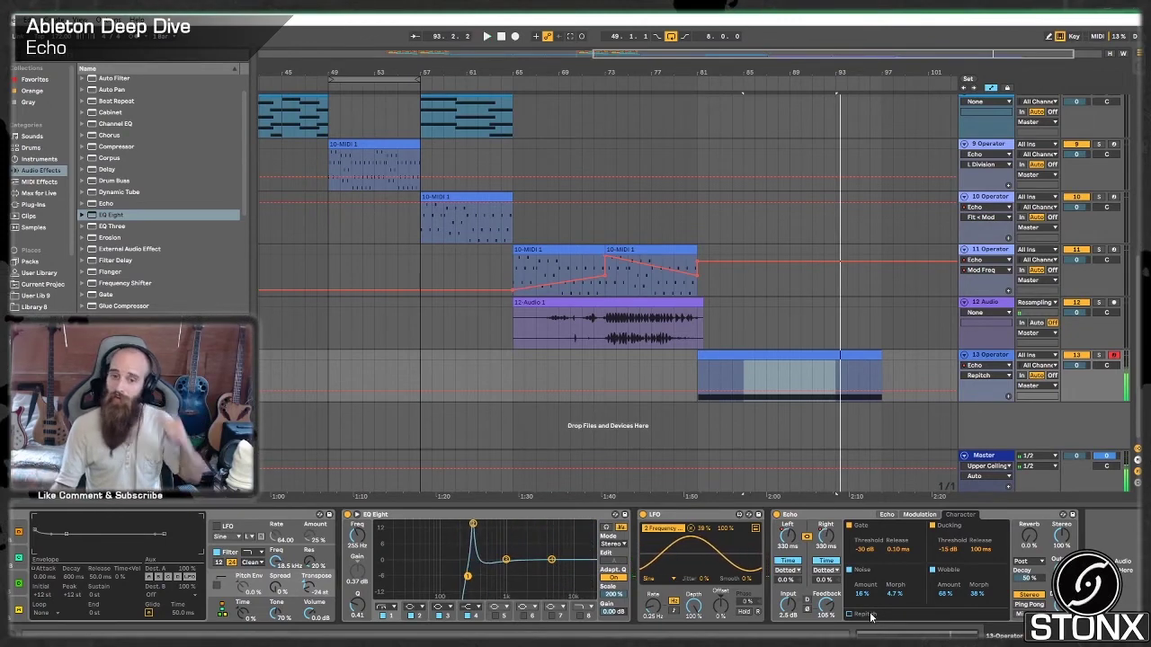
click(755, 397)
key(space)
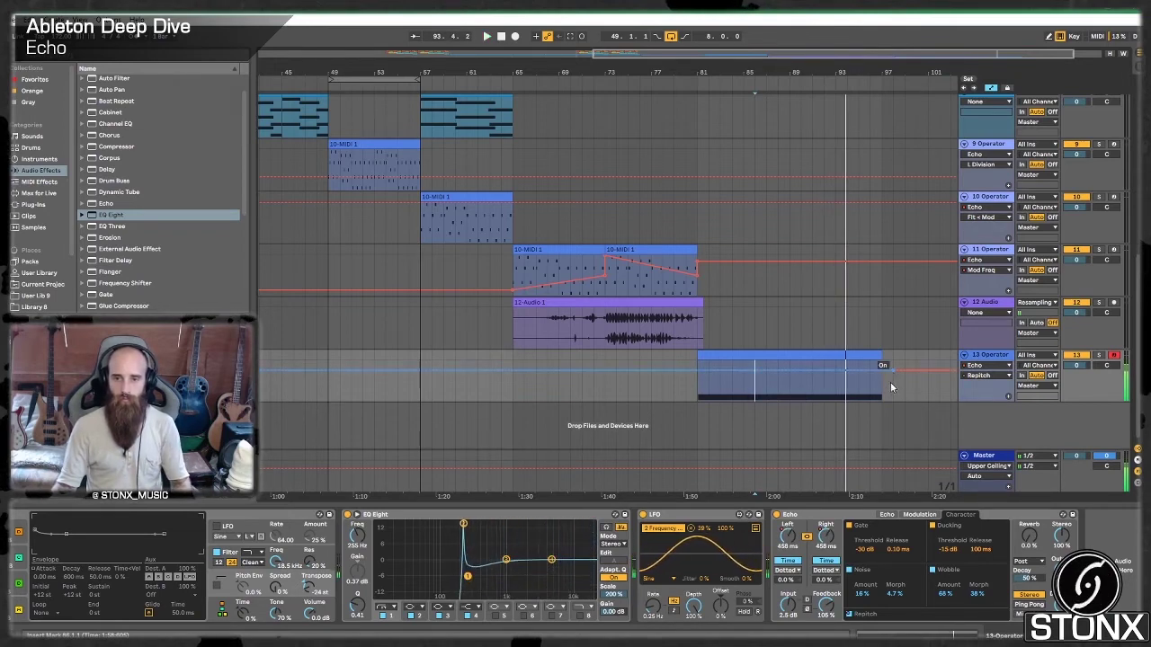
Step: Show Echo's main view on the 13 Operator track and set its channel mode to Mid/Side
click(697, 393)
click(640, 393)
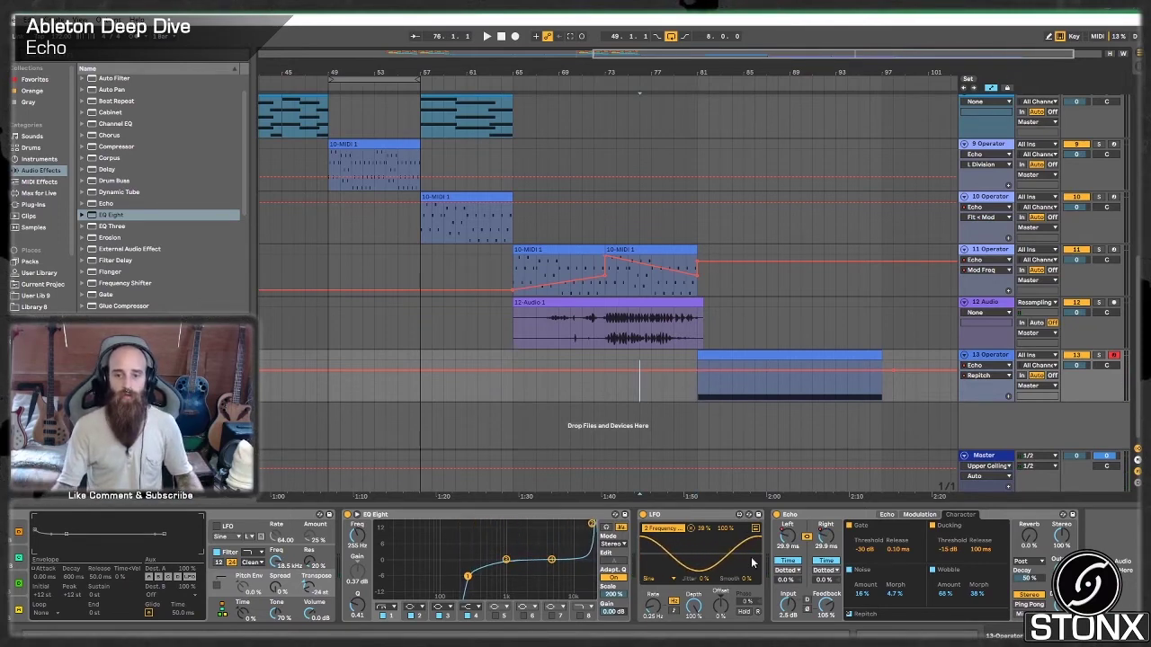
scroll(846, 445, up, 6)
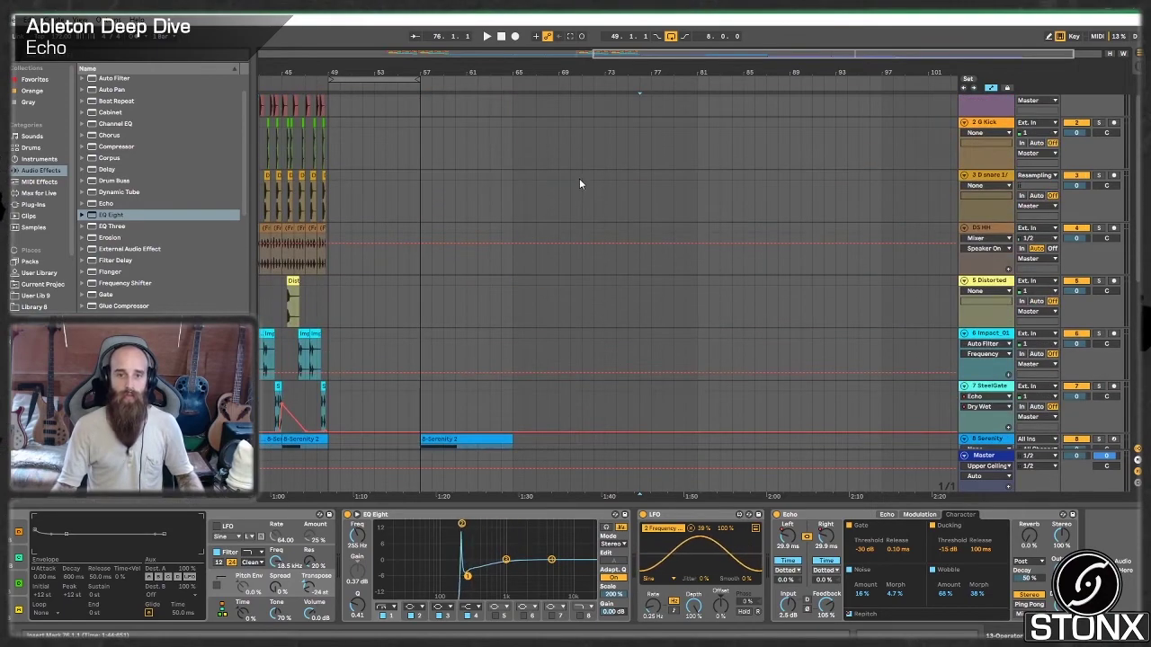
double_click(705, 51)
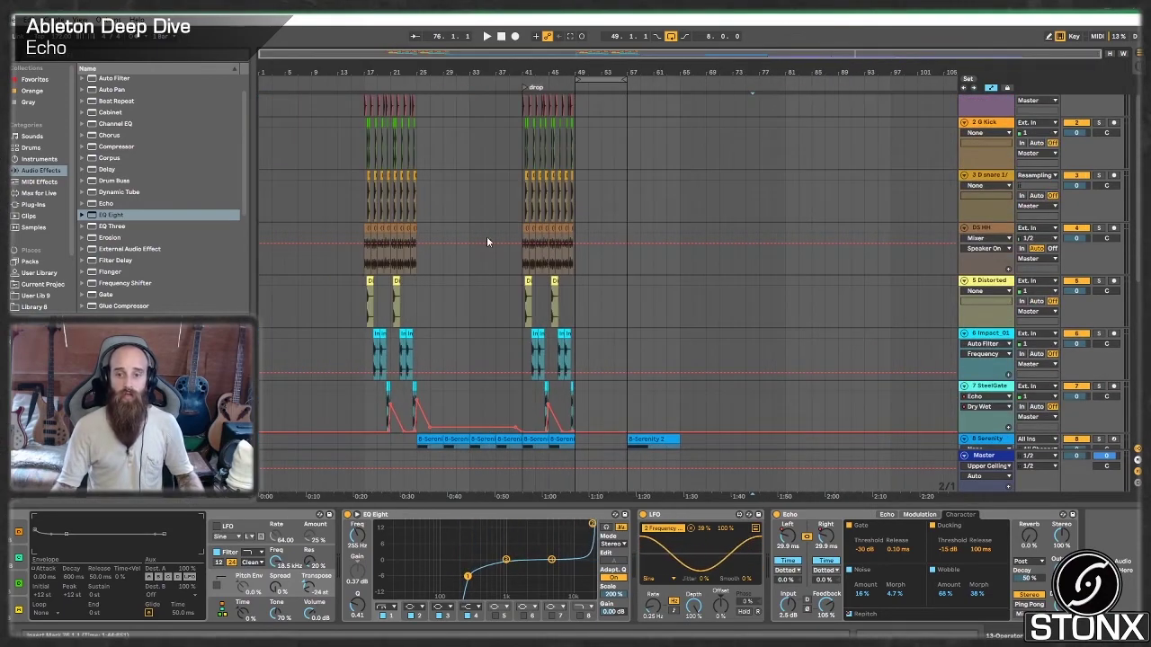
scroll(809, 434, down, 6)
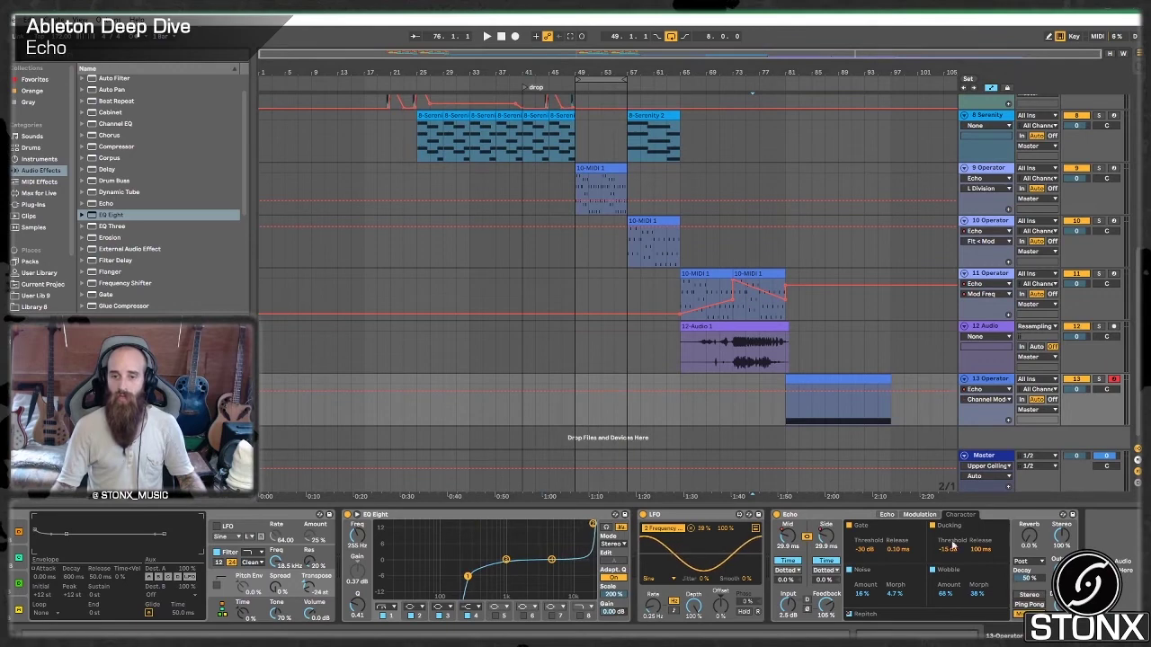
click(889, 515)
click(1023, 614)
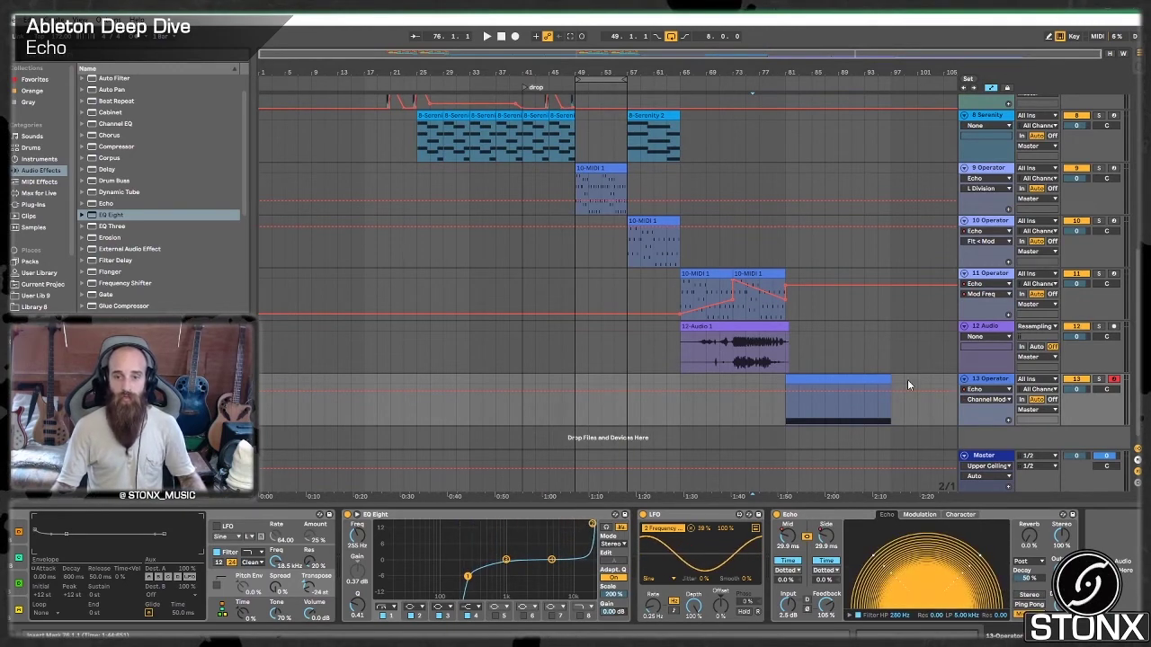
Step: Add another Operator track with Echo below the 13 Operator track and turn that Echo on
scroll(887, 419, down, 1)
drag(840, 54, 878, 99)
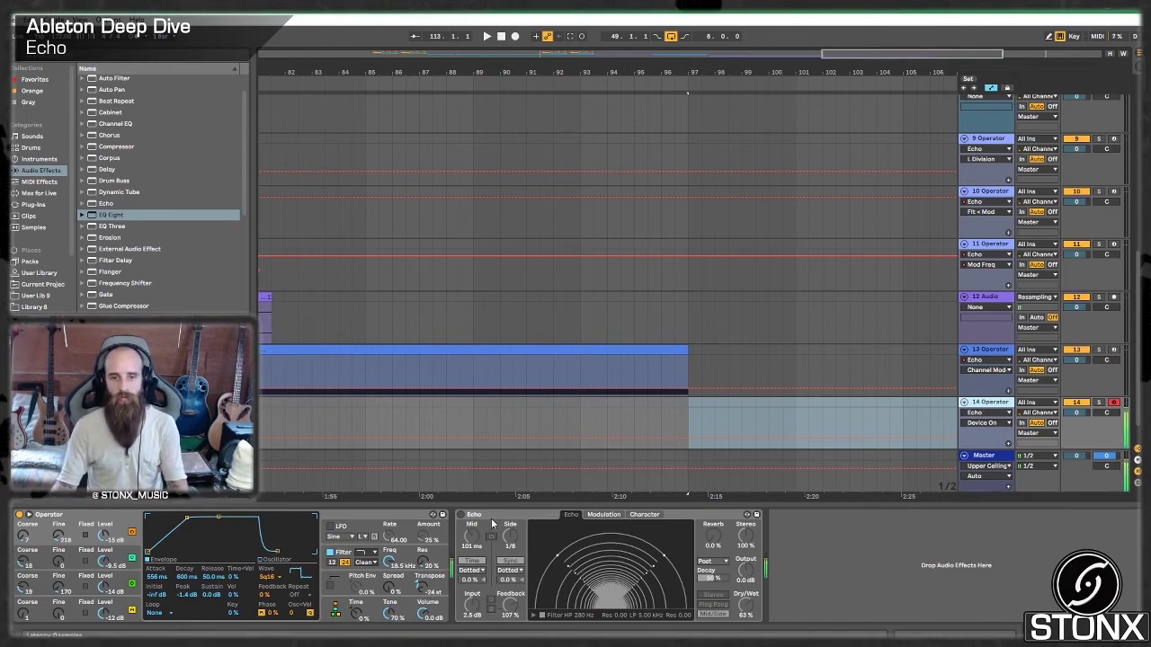
click(461, 516)
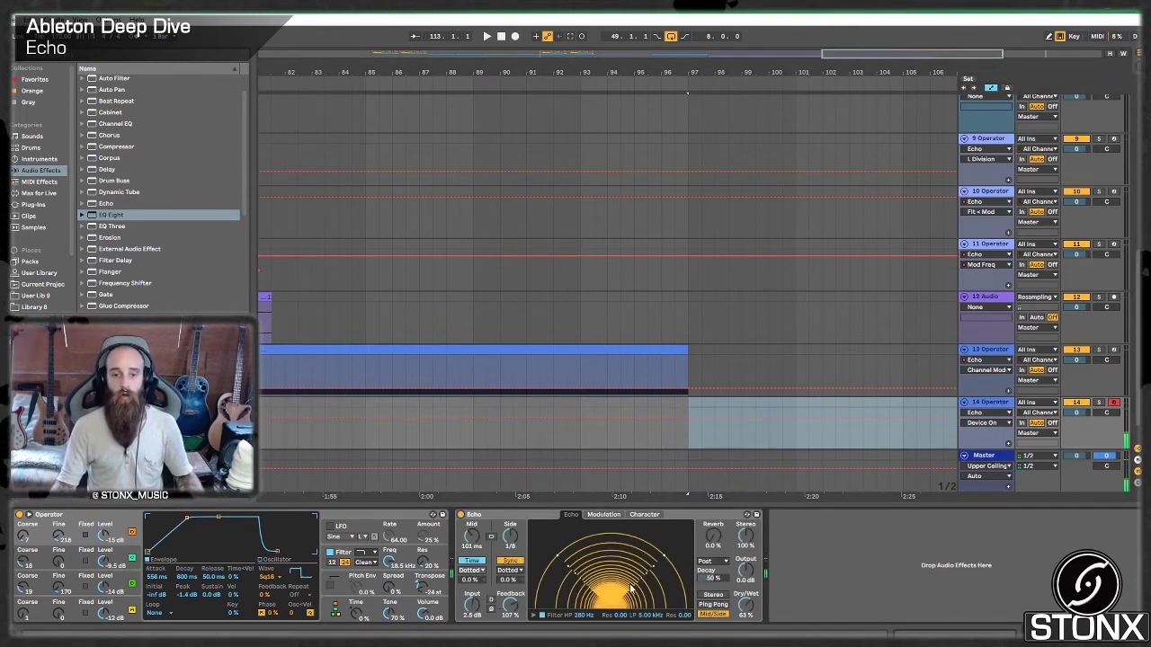
Step: Try Echo's Mid and Side delay times linked, unlink them, and set Mid to 132 ms and Side to 1/16
click(491, 537)
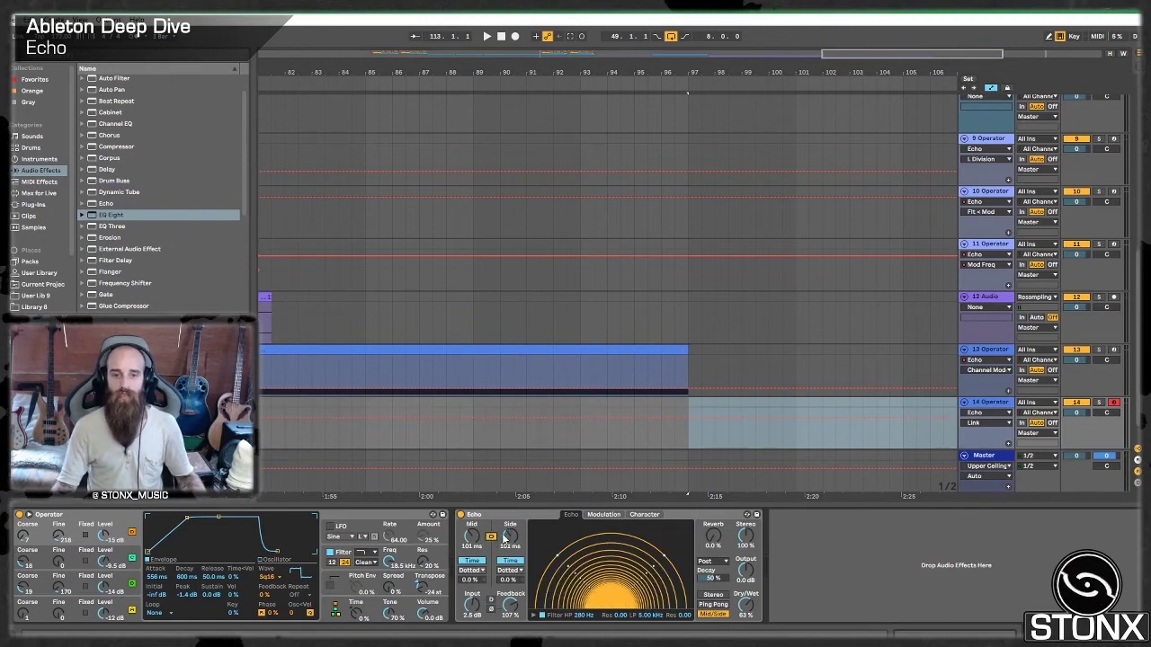
drag(511, 536, 510, 486)
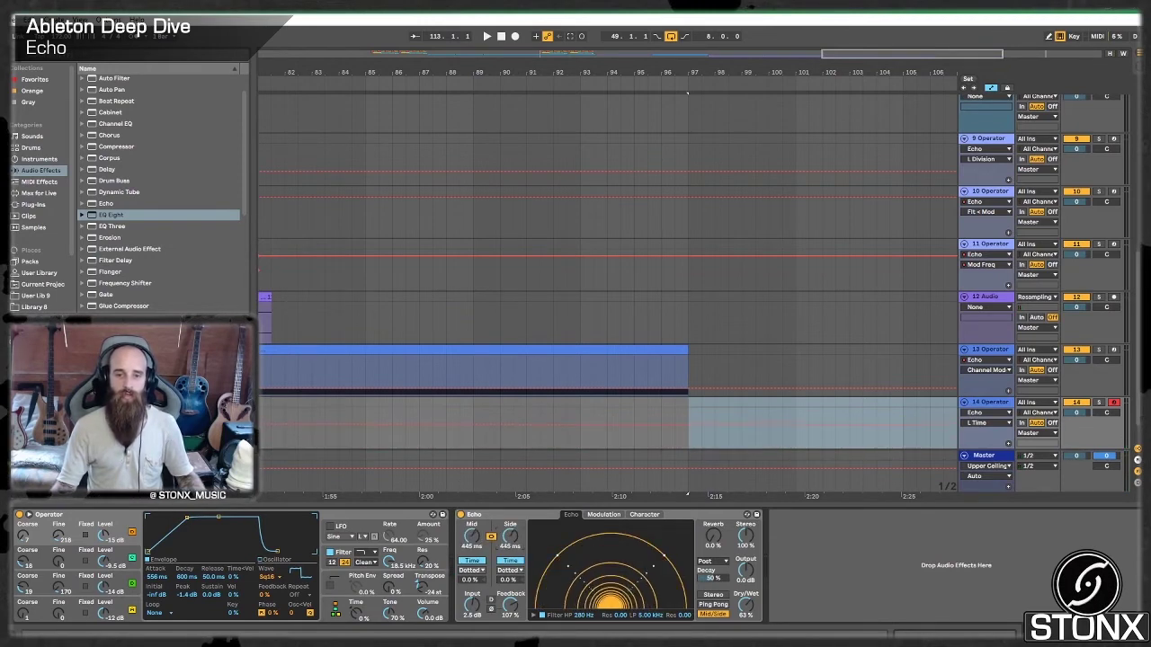
click(491, 538)
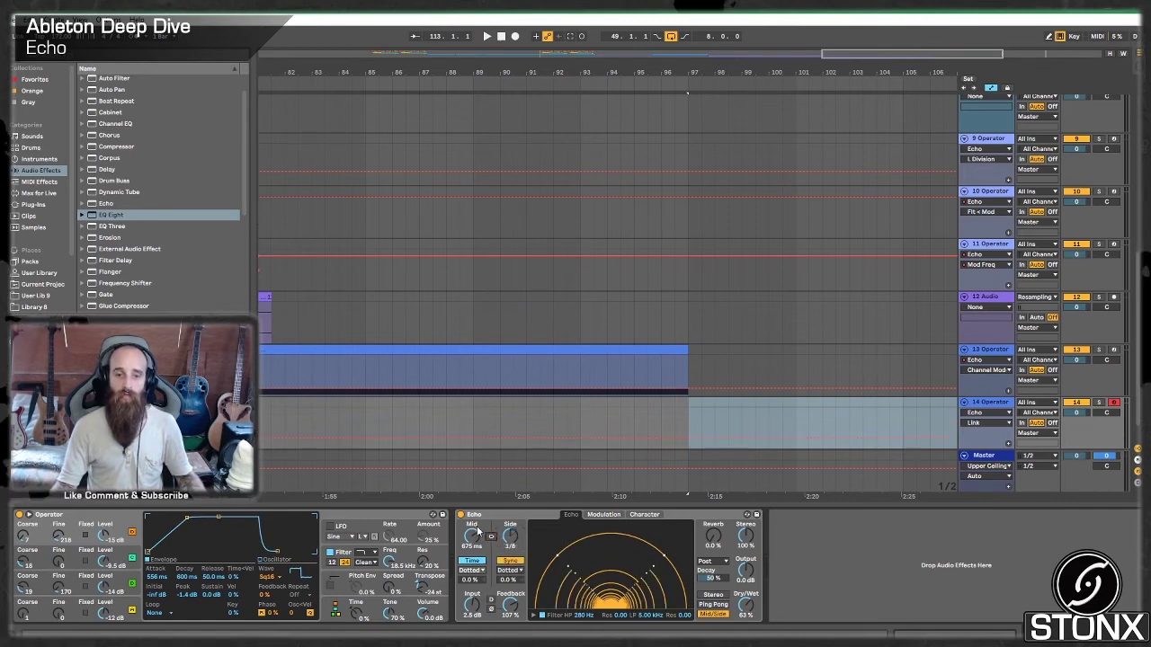
drag(472, 536, 473, 566)
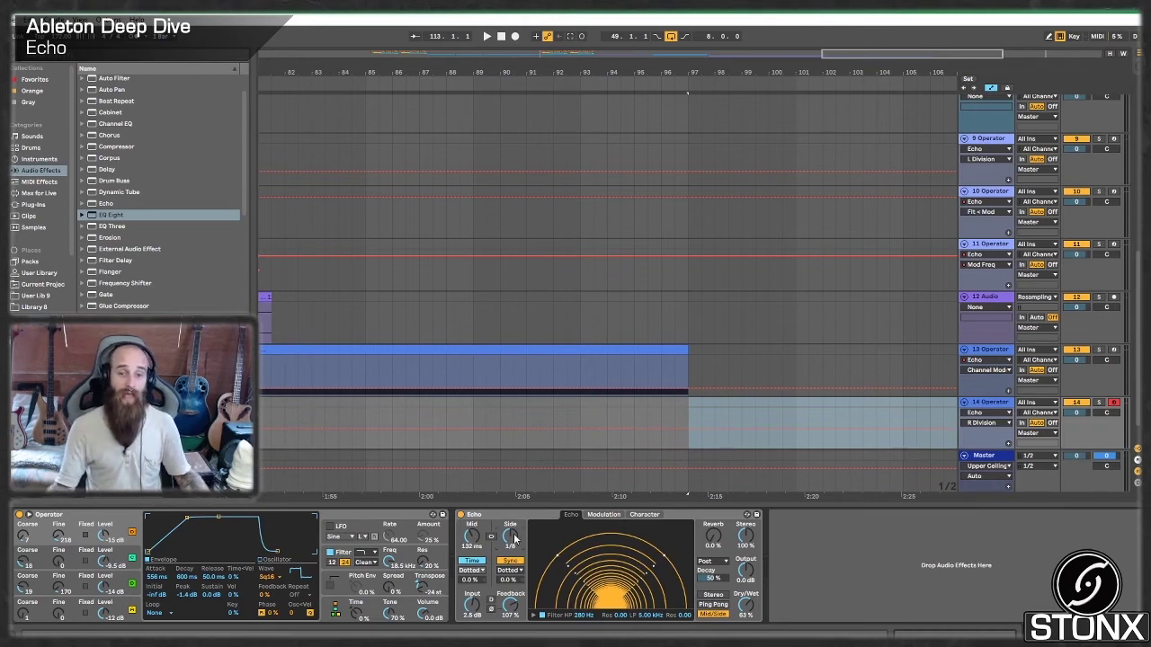
drag(514, 538, 514, 546)
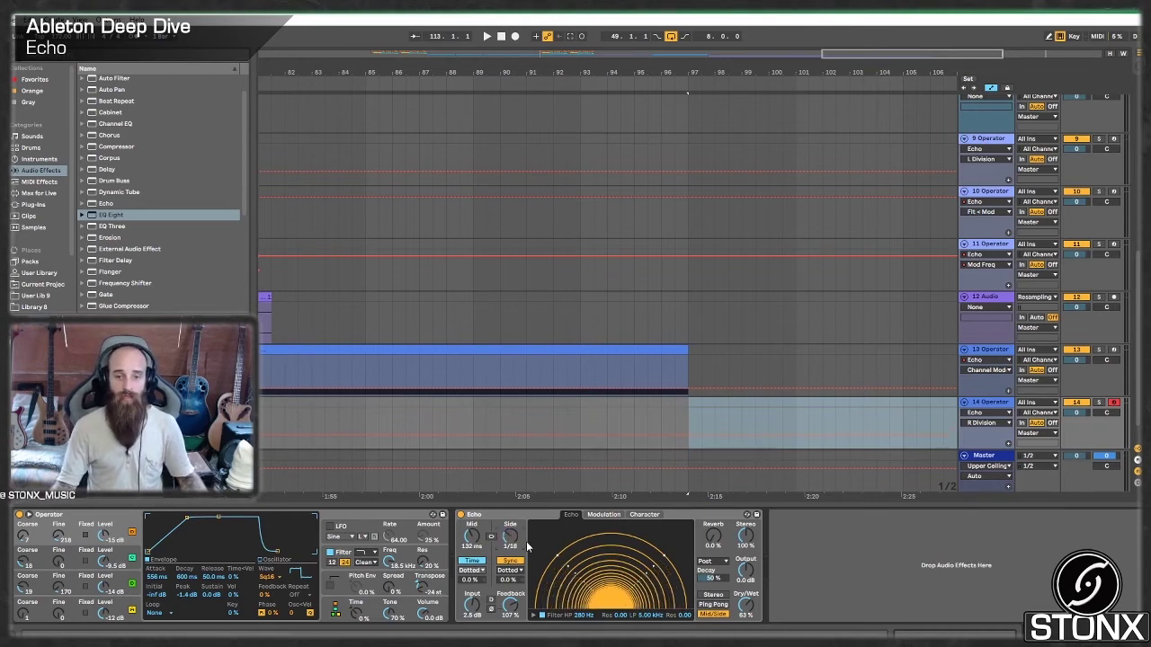
Step: Switch Echo's Mid delay to tempo sync and set its division to 1/4
click(482, 563)
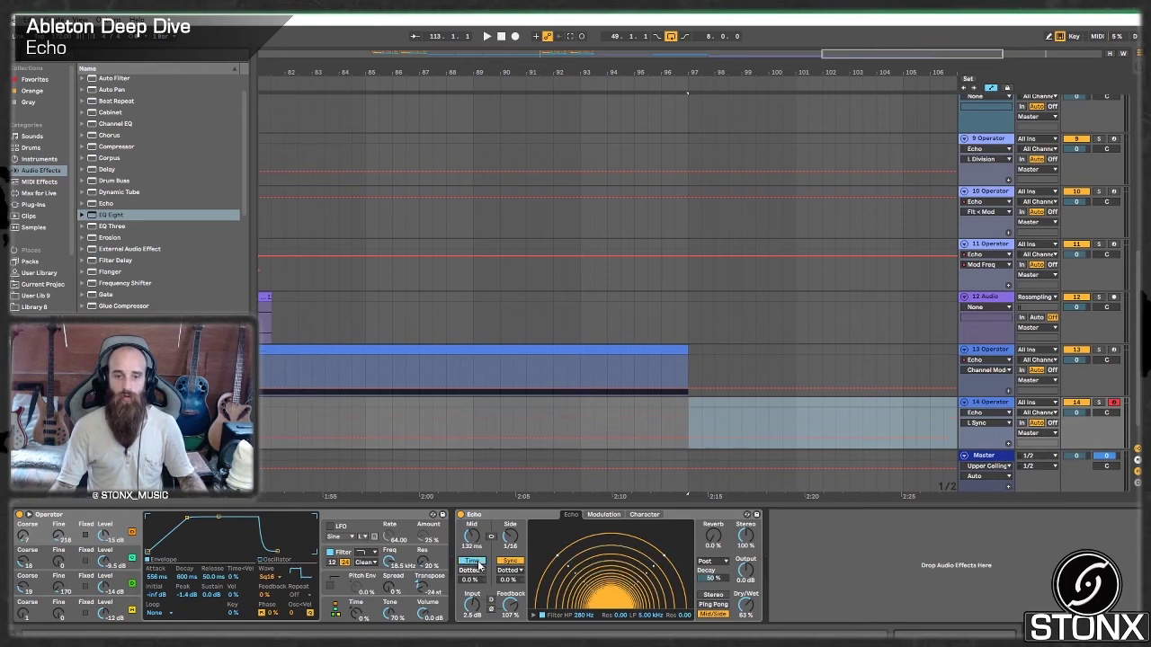
click(479, 563)
click(501, 562)
click(510, 562)
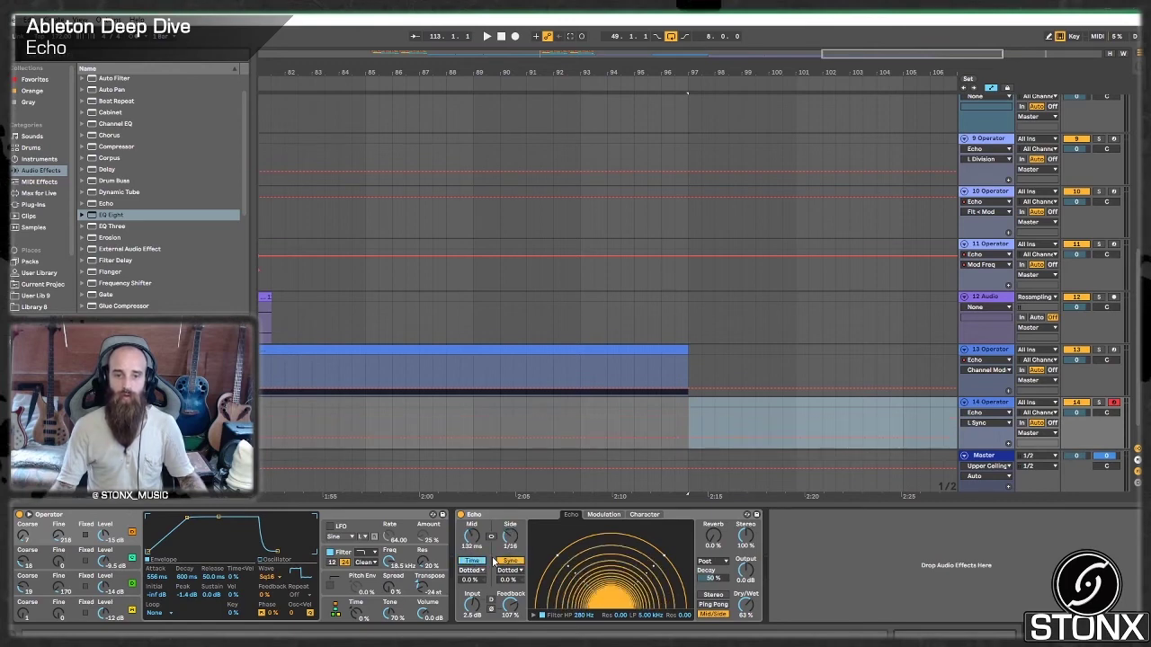
click(509, 562)
click(510, 561)
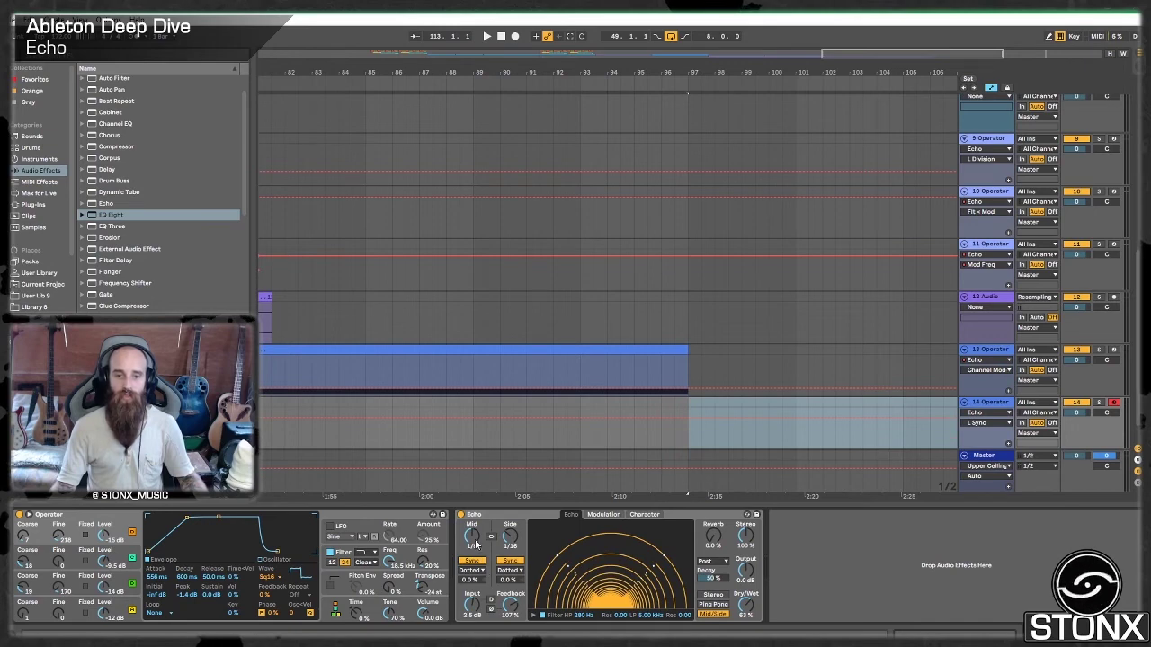
drag(471, 537, 471, 518)
Step: Try Echo's Side delay at a dotted 1/4, switch it to free time and set it to 47.2 ms
click(507, 540)
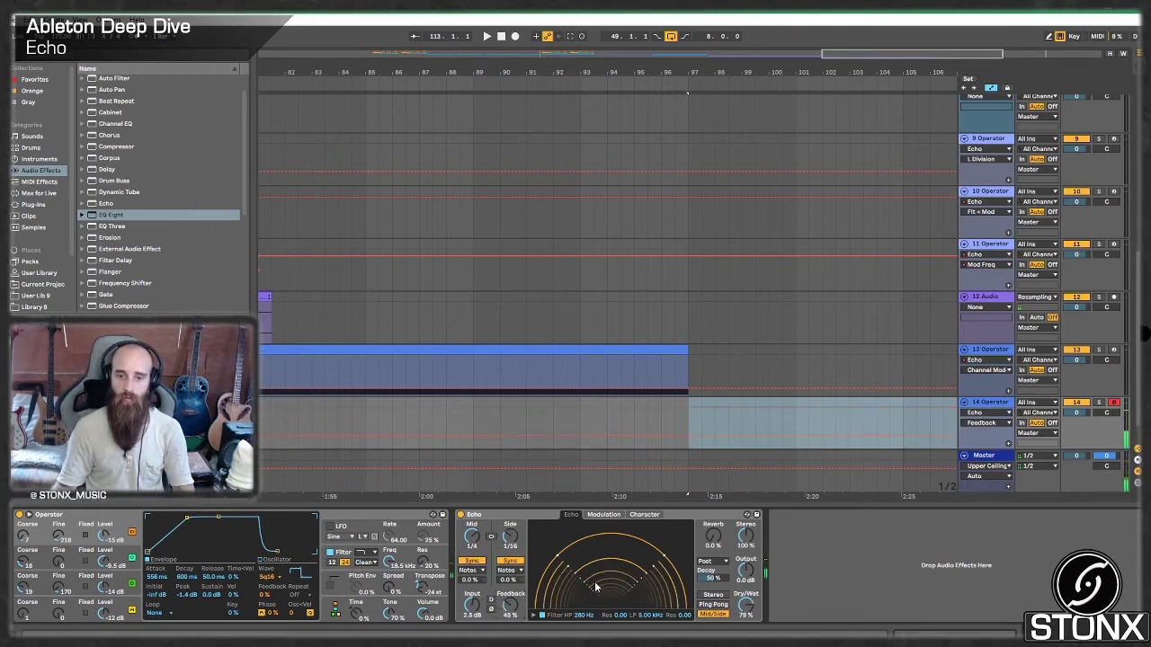
drag(510, 537, 510, 520)
click(512, 571)
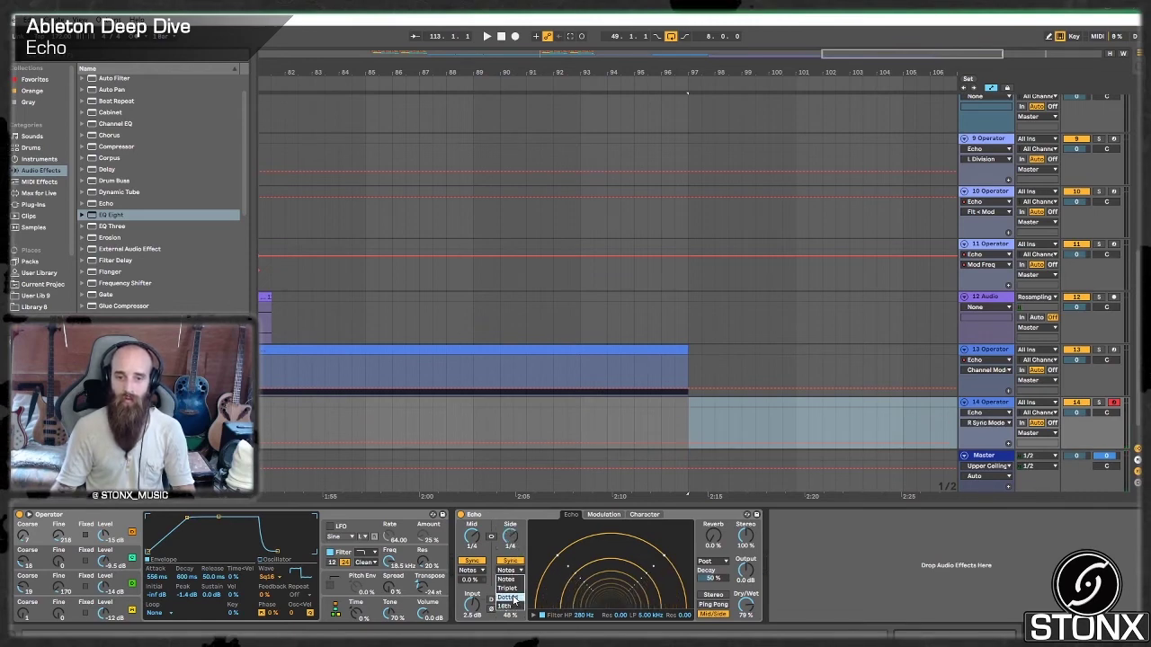
click(510, 598)
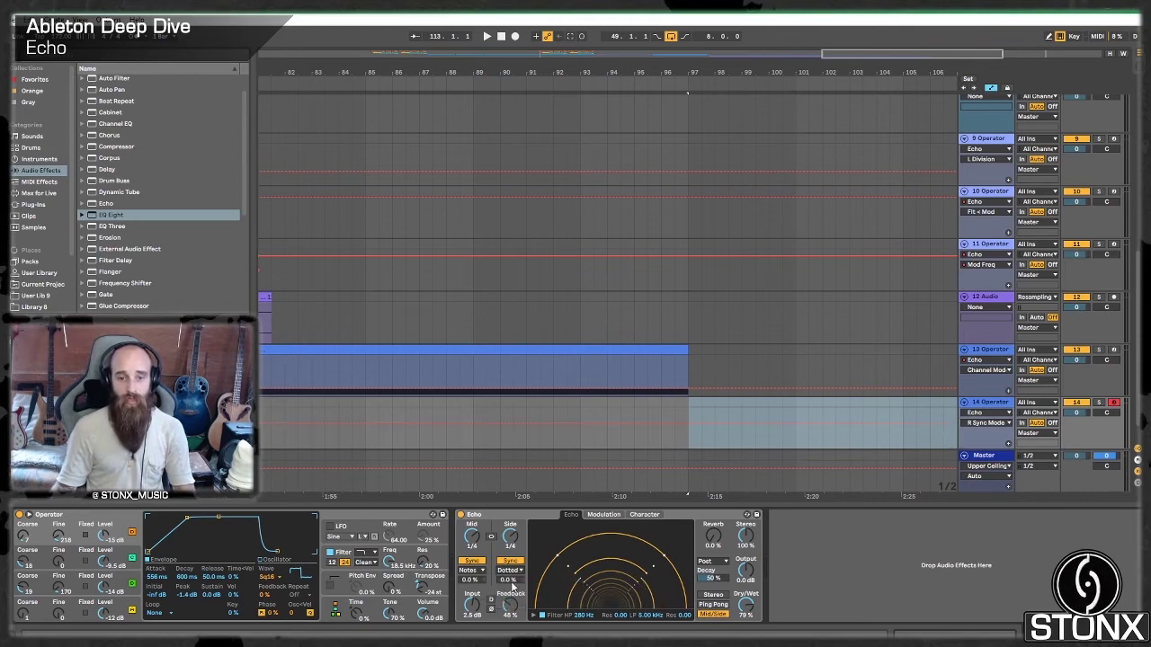
click(511, 562)
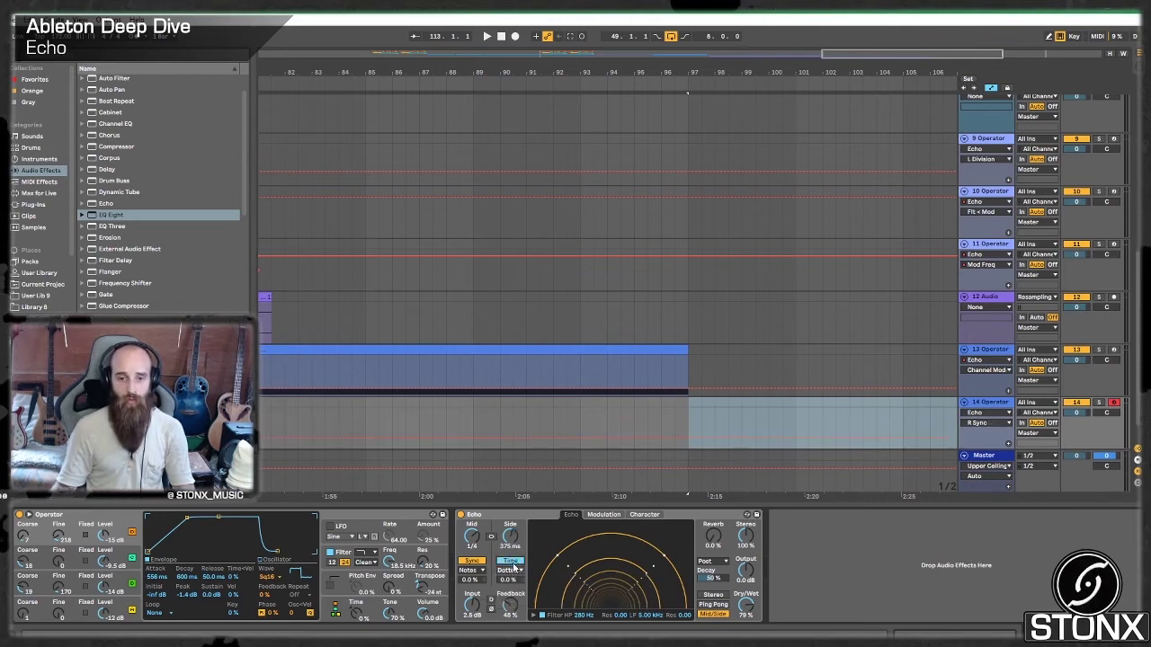
drag(510, 537, 509, 571)
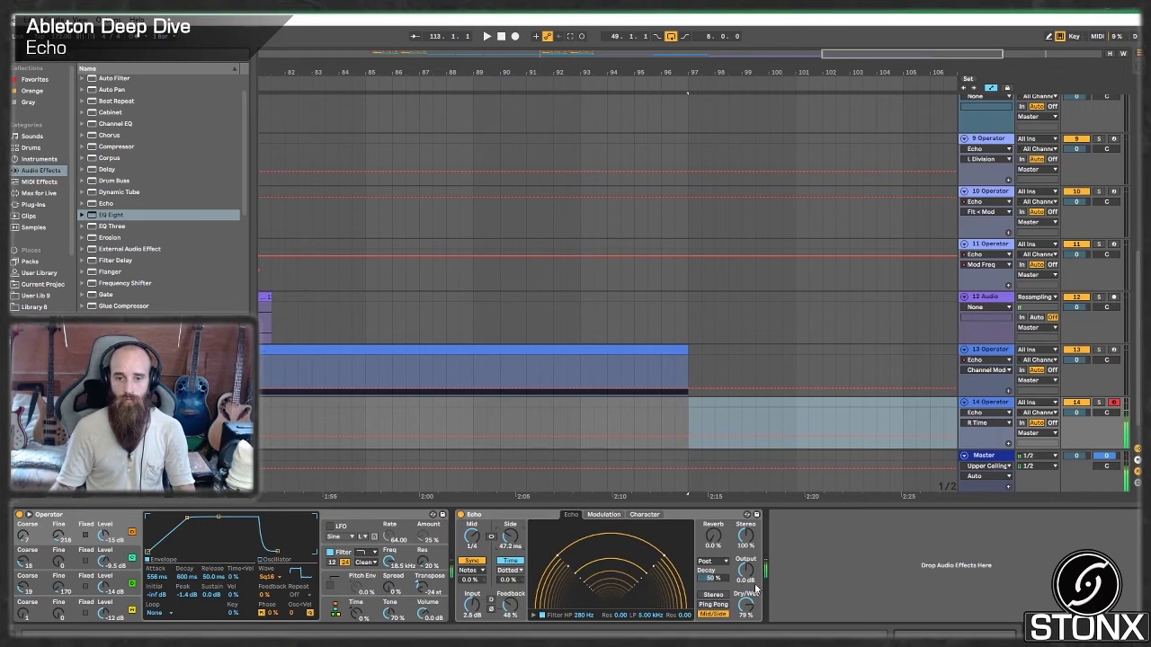
Step: Widen Echo's filter to a 93.1 Hz high-pass and 20.0 kHz low-pass, and raise the feedback to 81%
click(535, 616)
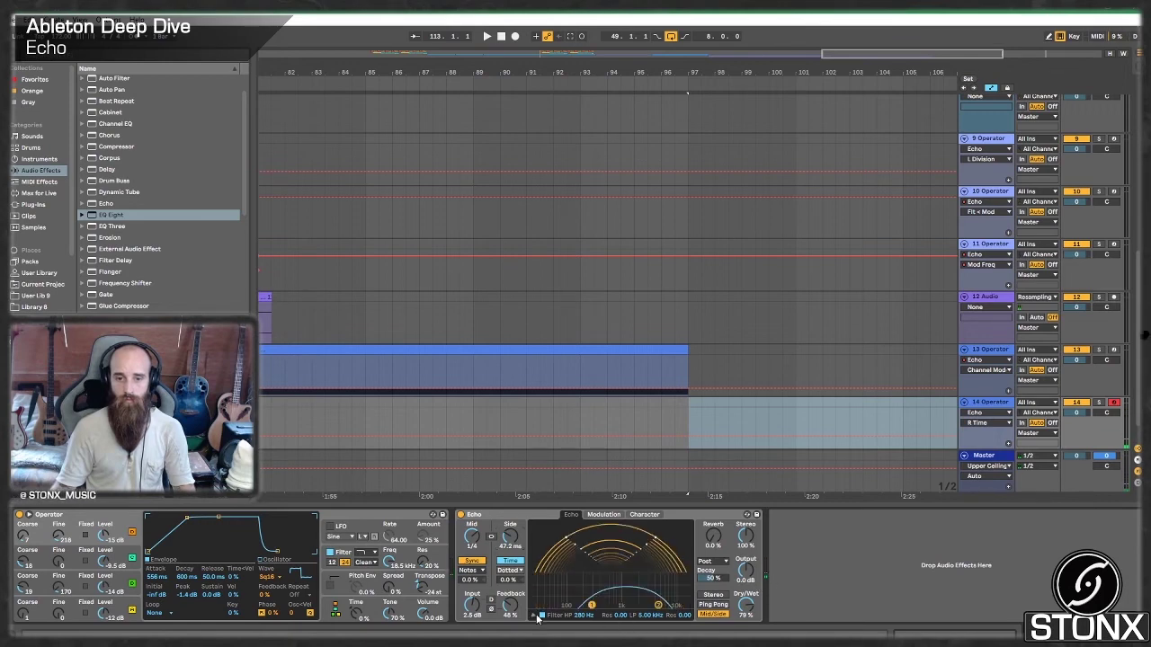
drag(590, 606, 558, 608)
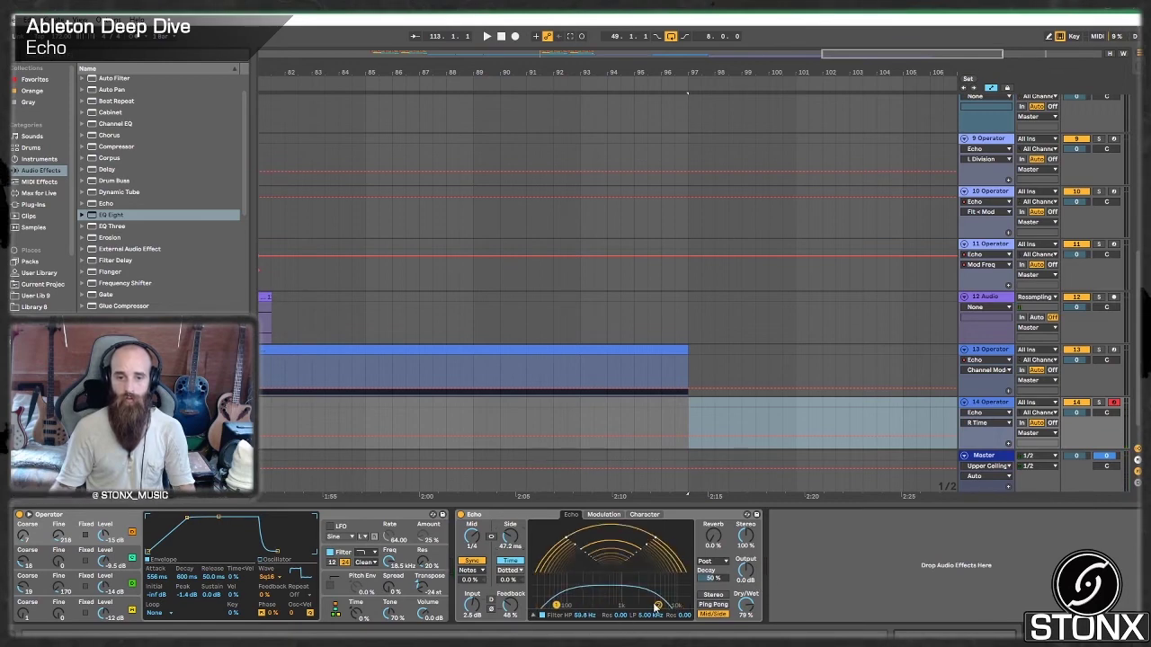
drag(664, 605, 692, 604)
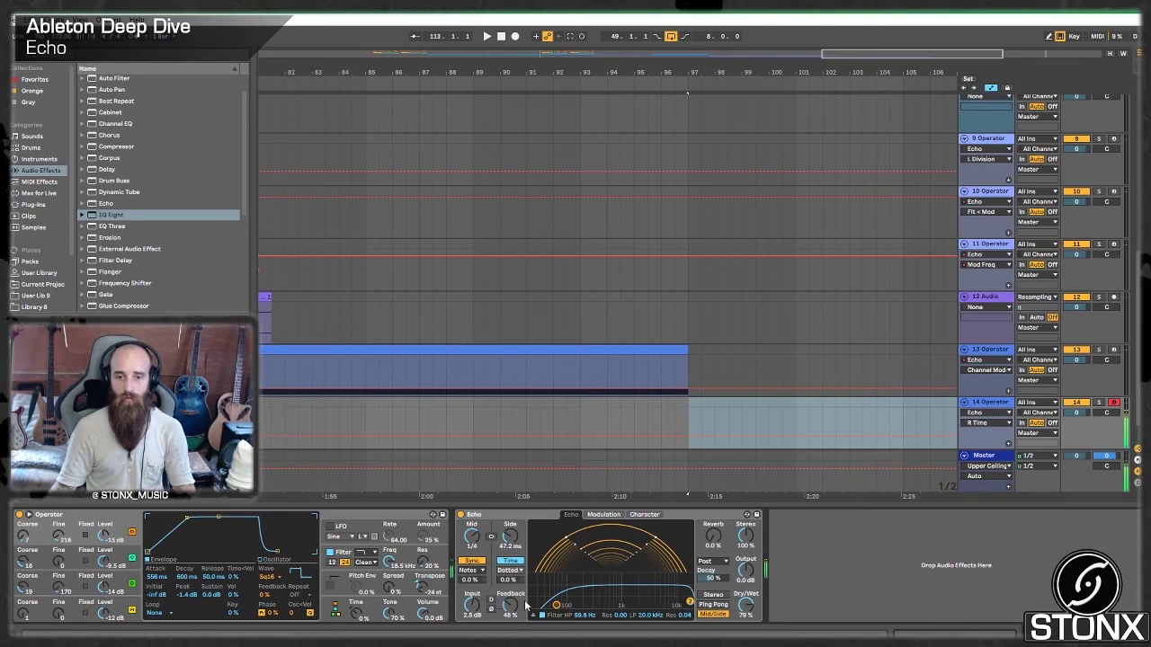
drag(511, 606, 567, 604)
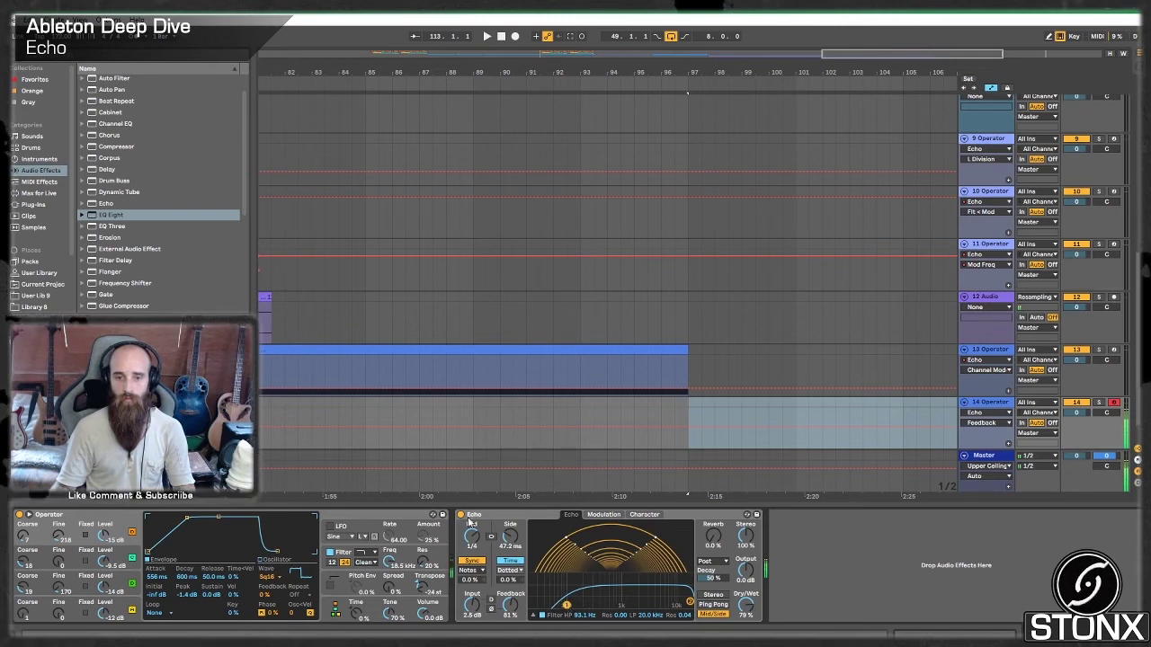
Step: Add EQ Eight after Echo on the 14 Operator track, set it to M/S mode and select the Side curve for editing
click(110, 215)
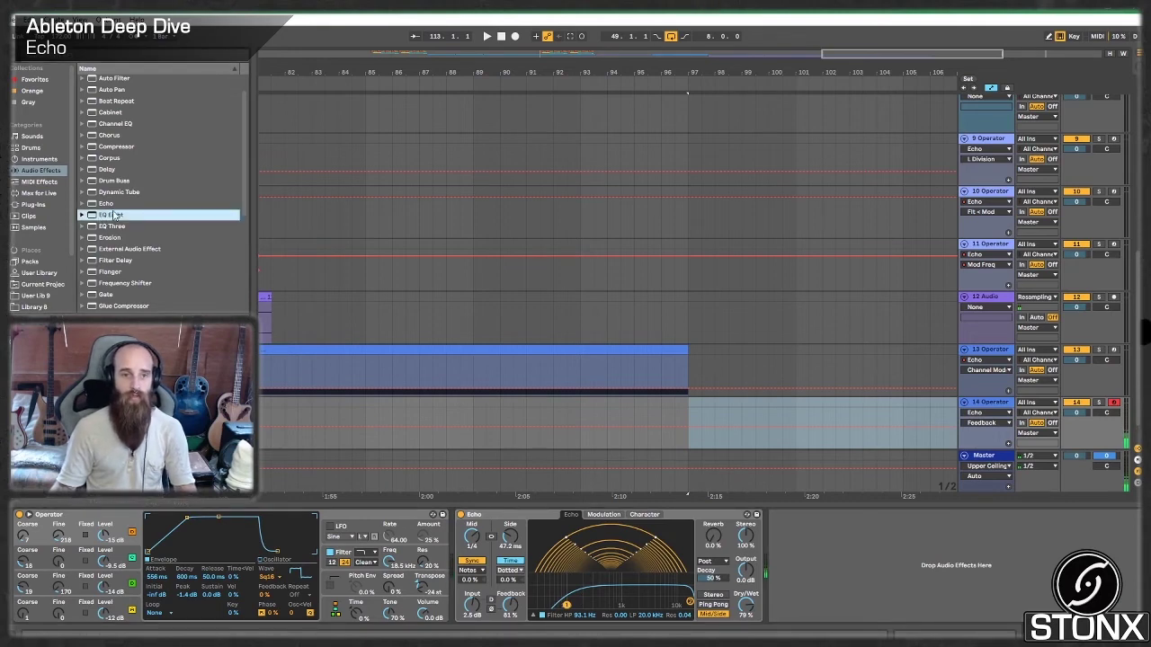
drag(843, 521, 836, 526)
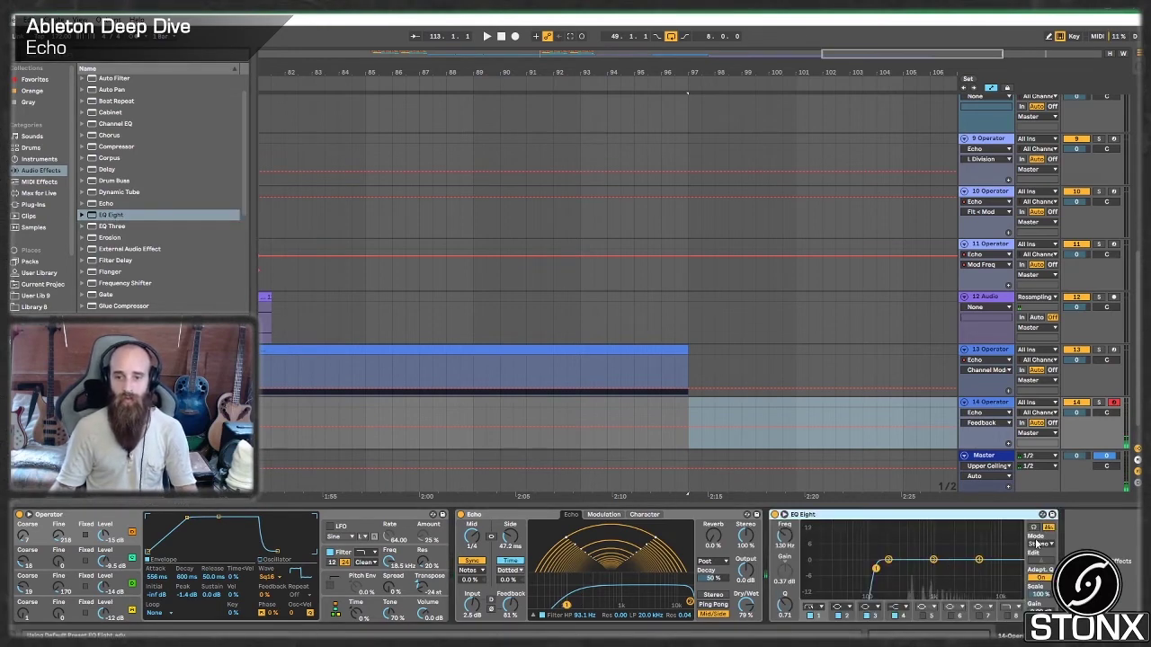
click(1050, 545)
click(1050, 565)
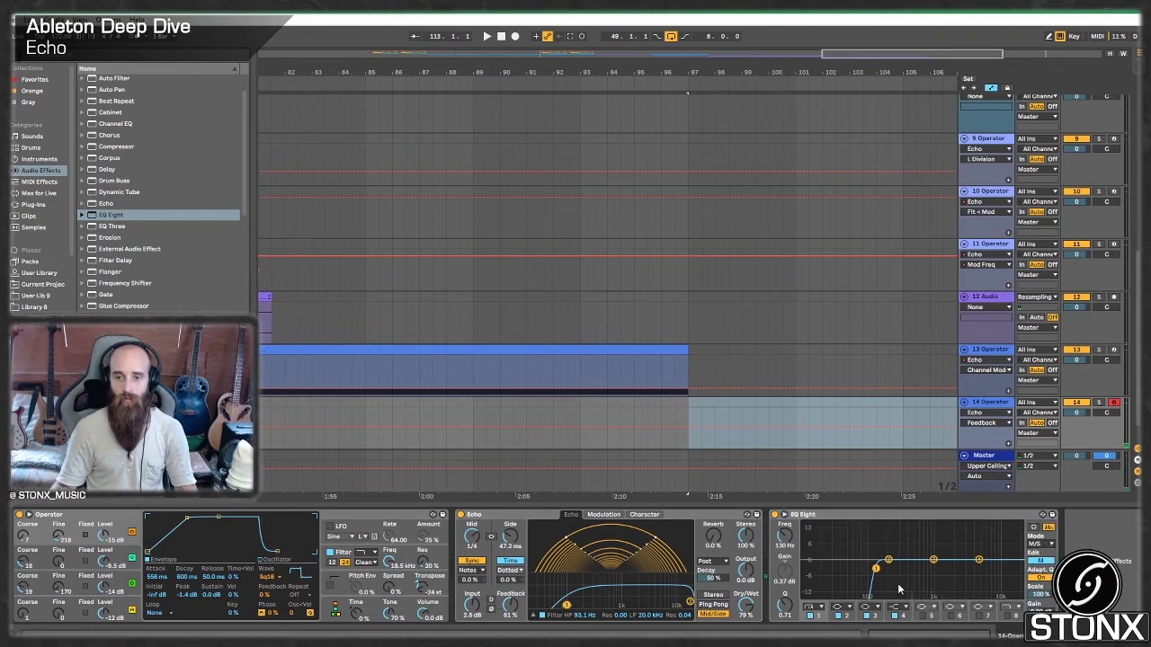
click(1052, 562)
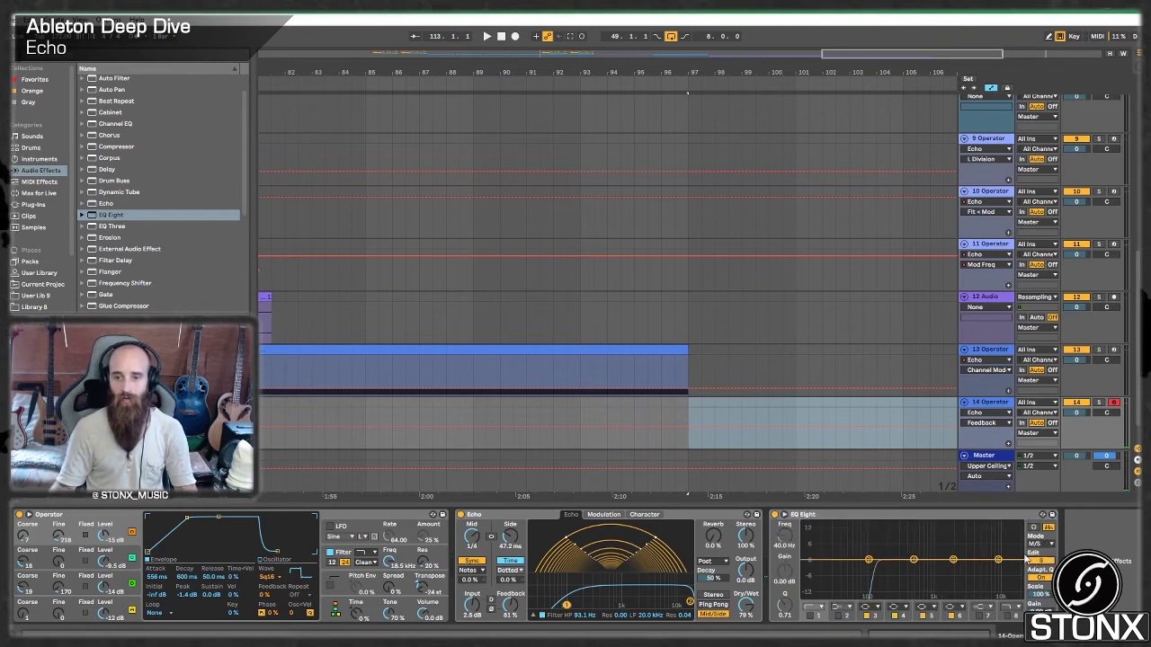
Step: Enable band 1 of EQ Eight's Side curve as a low cut at 22.0 kHz
click(820, 609)
click(828, 544)
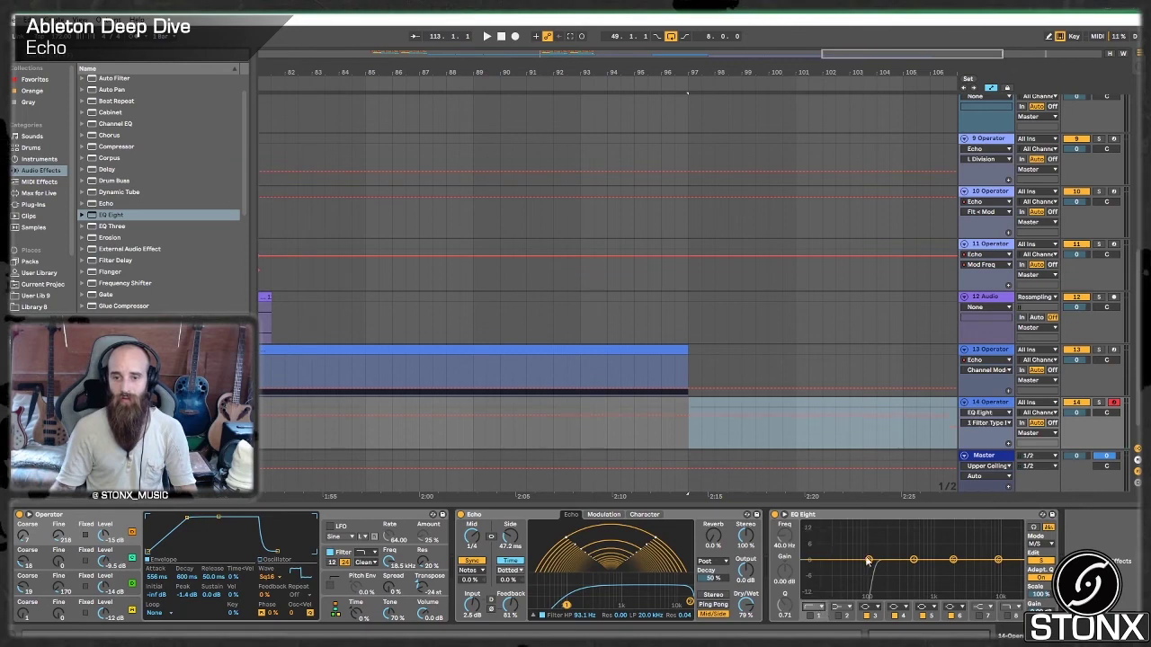
click(810, 617)
drag(843, 568, 1020, 569)
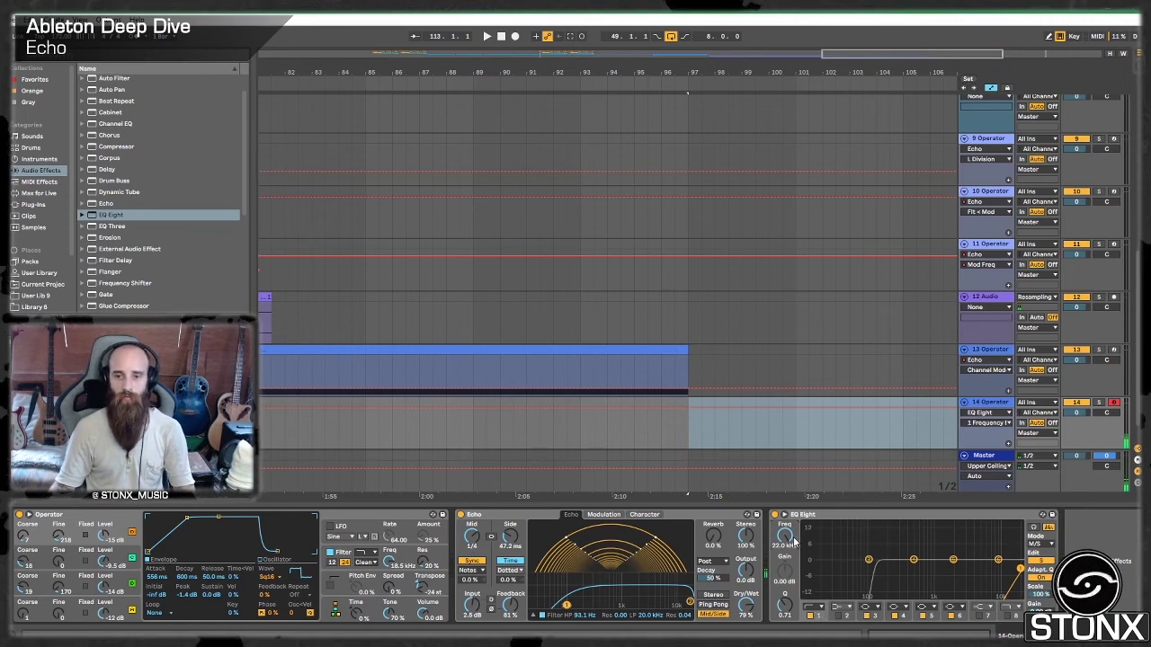
Step: Lower band 1 of EQ Eight's Side curve to 719 Hz and compare the Mid and Side curves, ending on Side
drag(785, 536, 786, 625)
click(1043, 562)
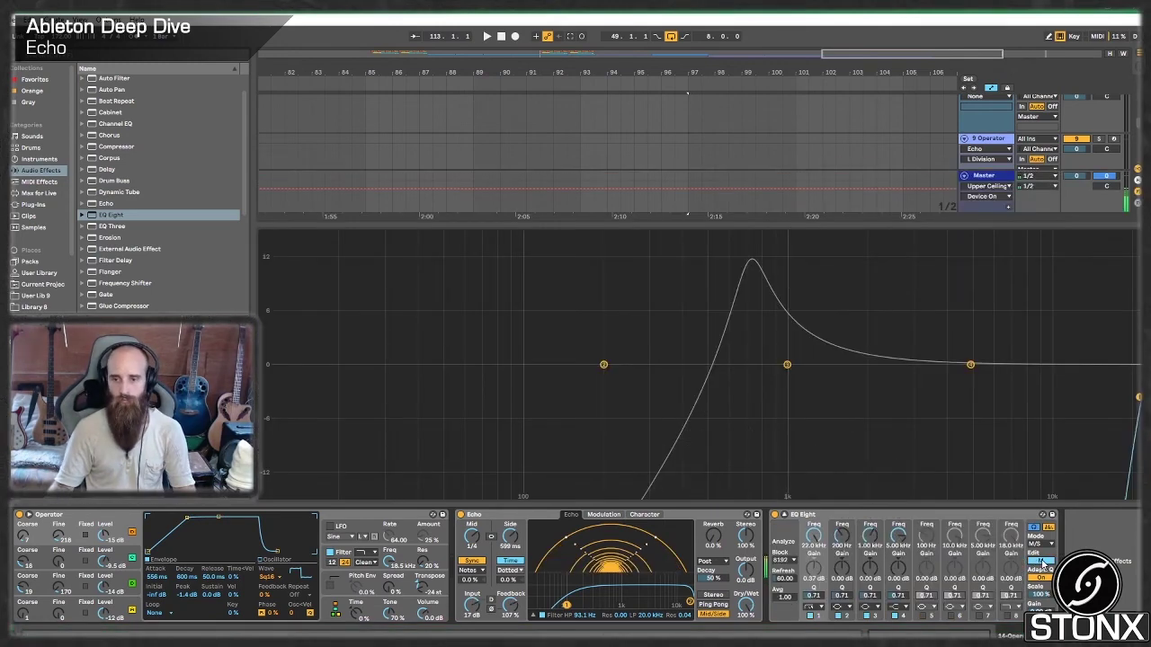
click(1041, 561)
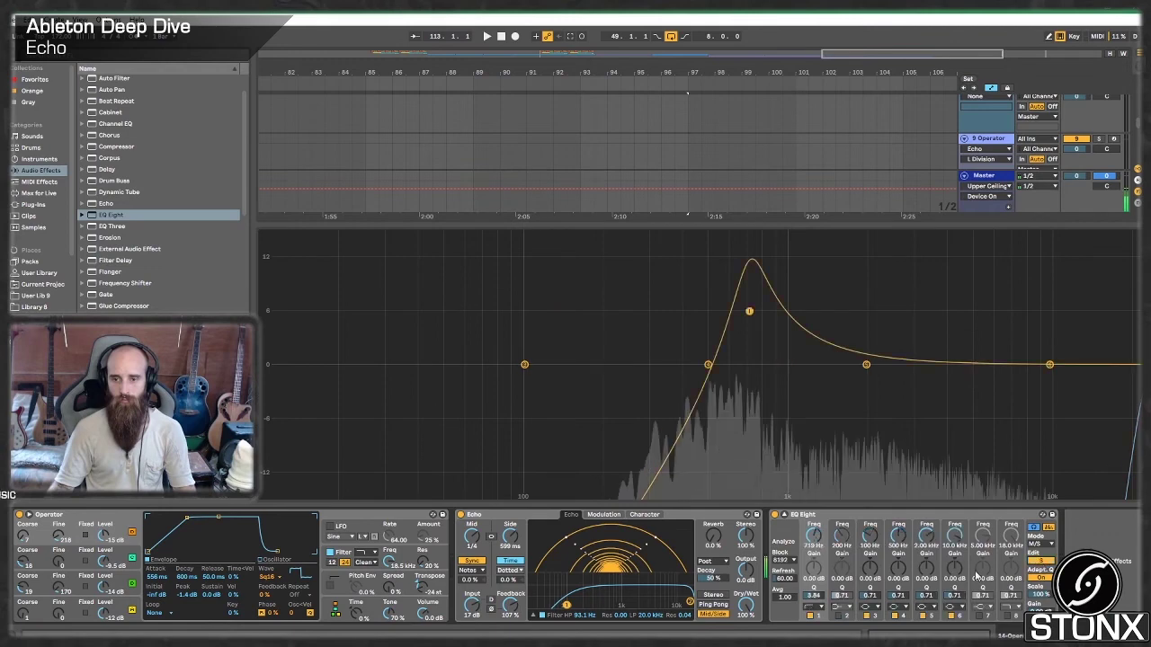
click(1040, 561)
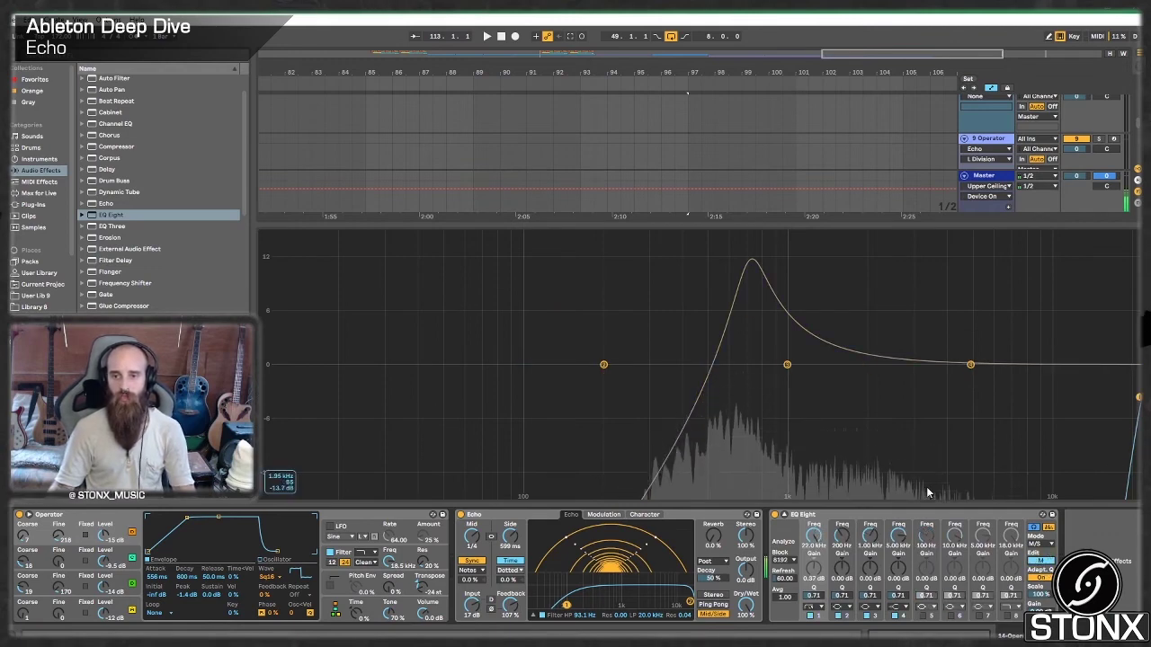
click(1045, 566)
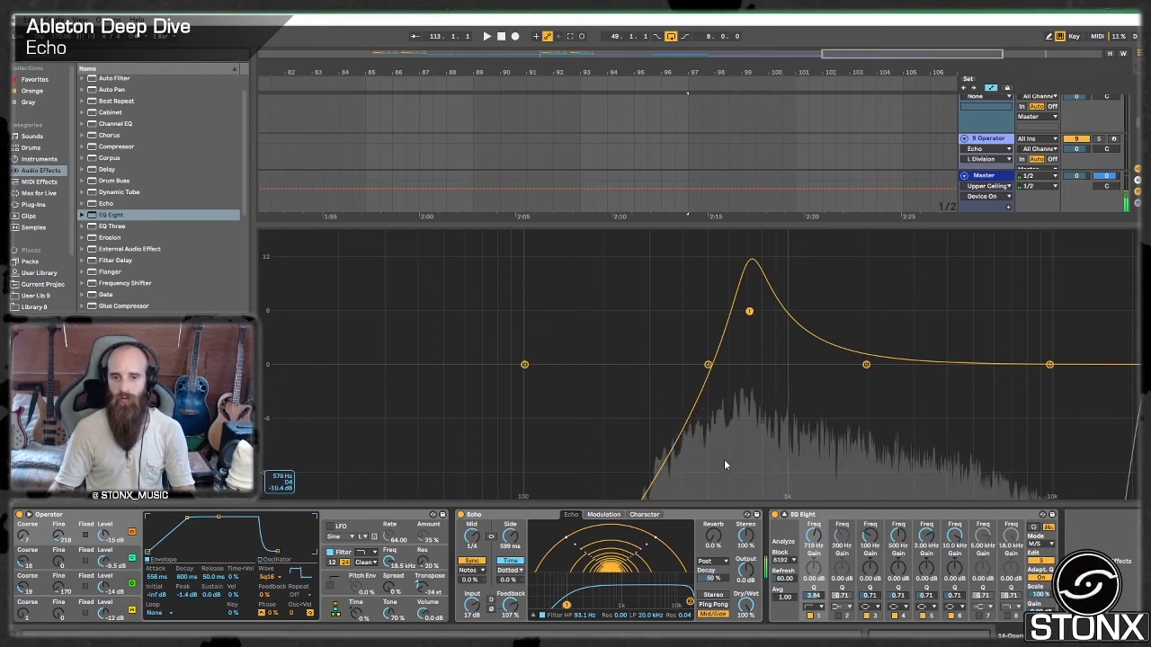
Step: Bypass EQ Eight, reduce Echo's feedback to 51% and dry/wet to 24%, and set the Side delay to 306 ms
mouse_move(510, 537)
mouse_down()
mouse_move(510, 527)
mouse_move(510, 575)
mouse_move(510, 540)
mouse_move(510, 572)
mouse_move(510, 557)
mouse_up()
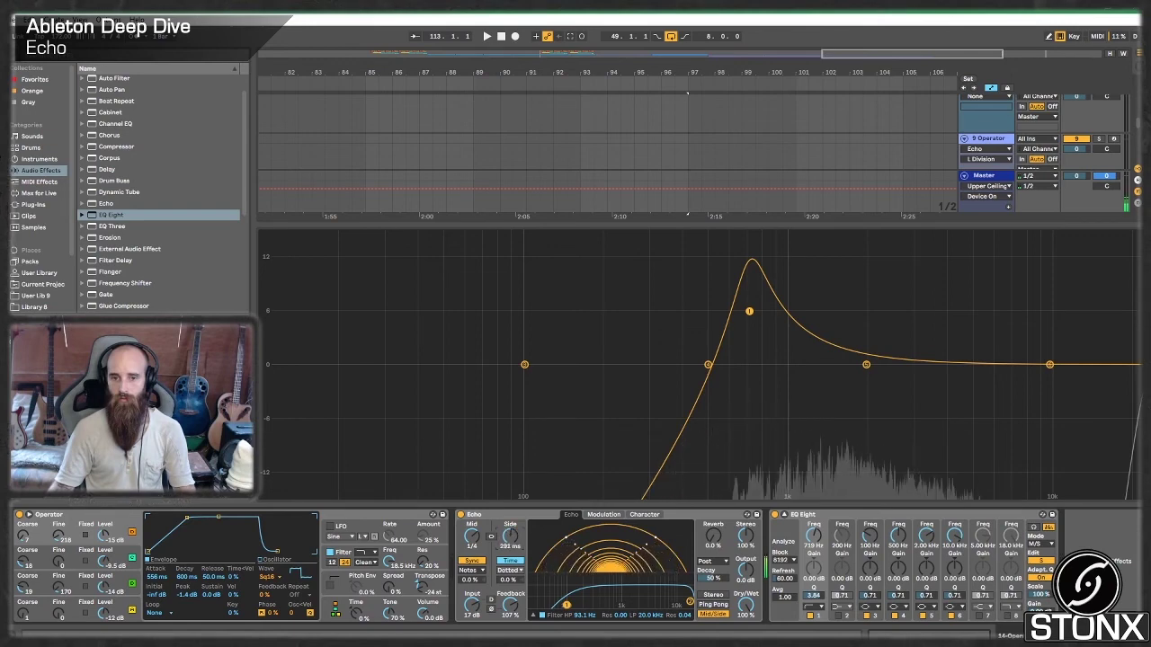
click(775, 515)
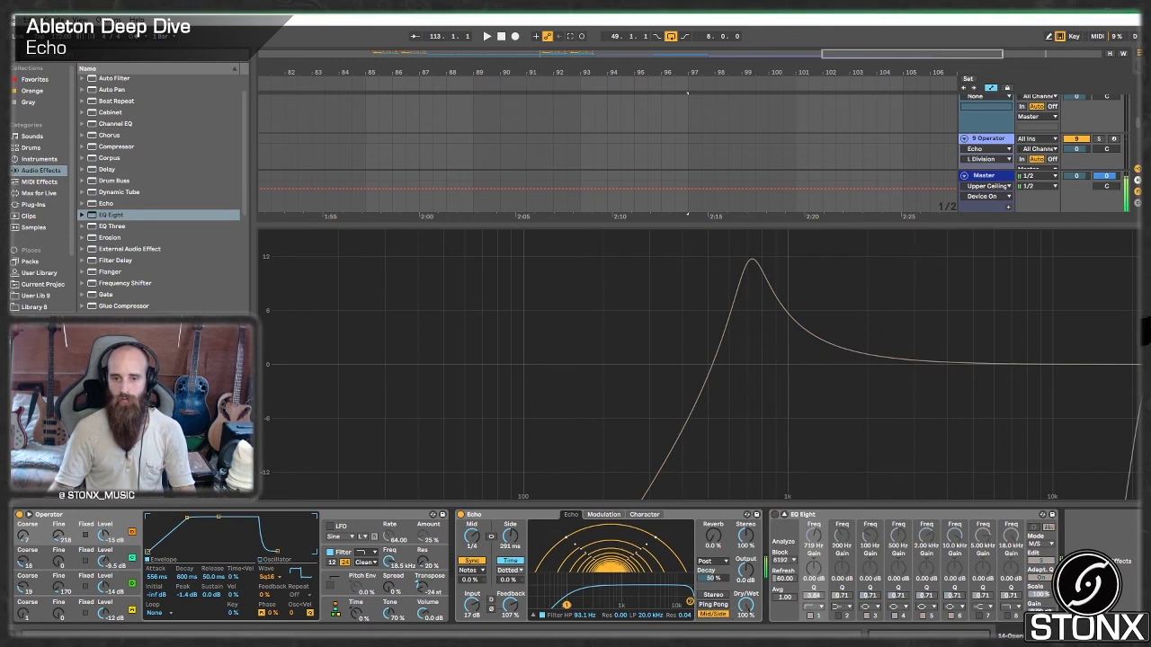
drag(510, 605, 509, 621)
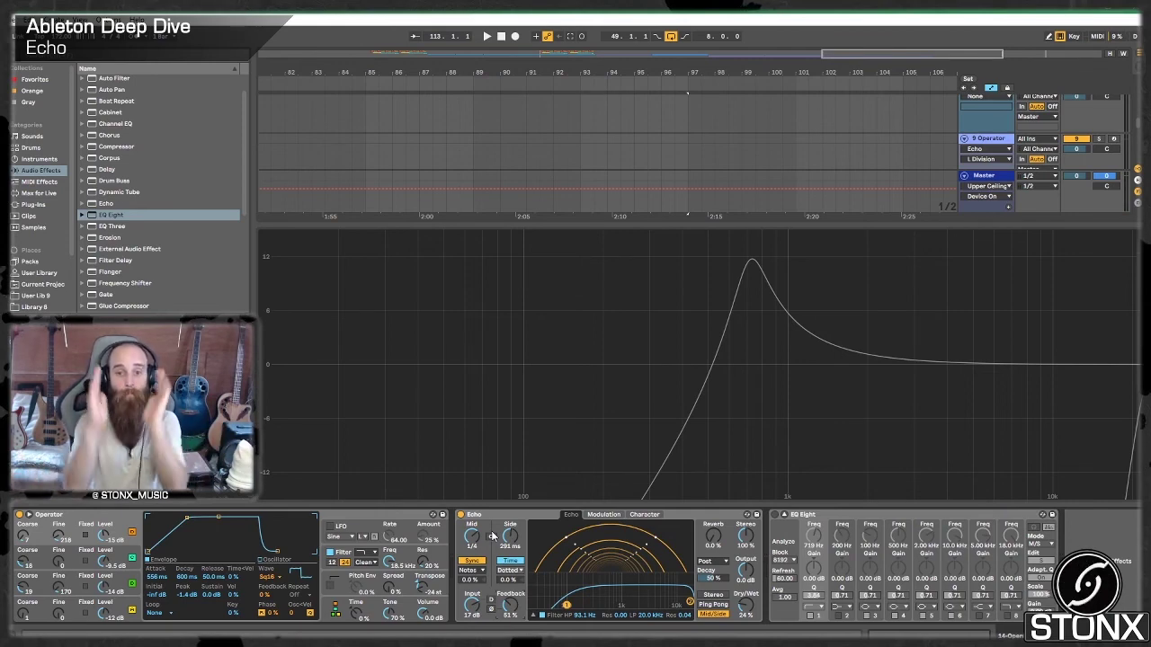
mouse_move(510, 538)
mouse_down()
mouse_move(510, 574)
mouse_move(510, 535)
mouse_up()
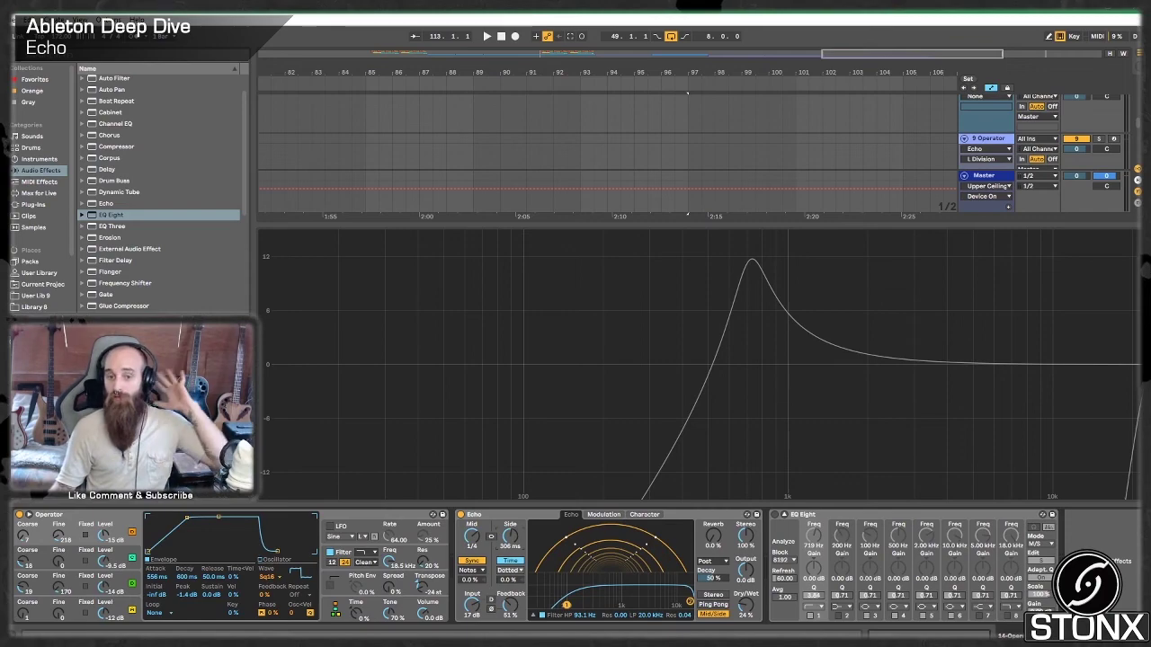